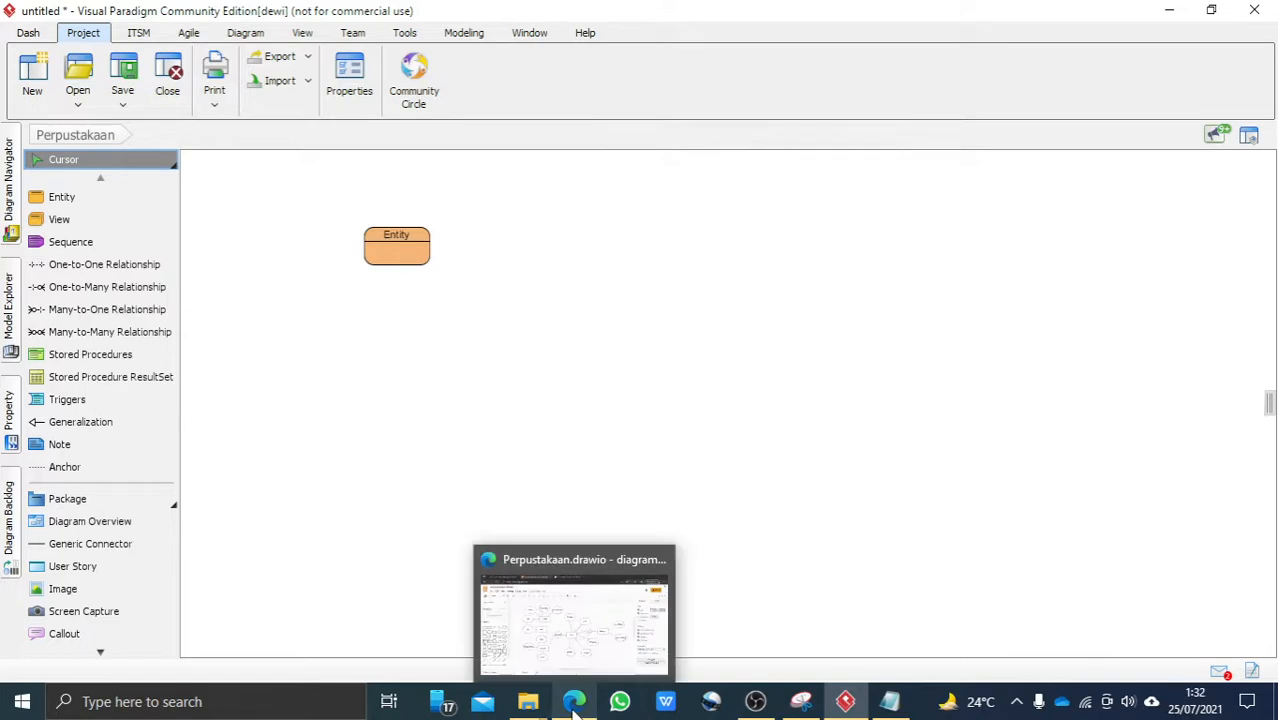
Check the entities of the Perpustakaan.drawio diagram in the browser, and add four more entities to the Visual Paradigm diagram
click(575, 705)
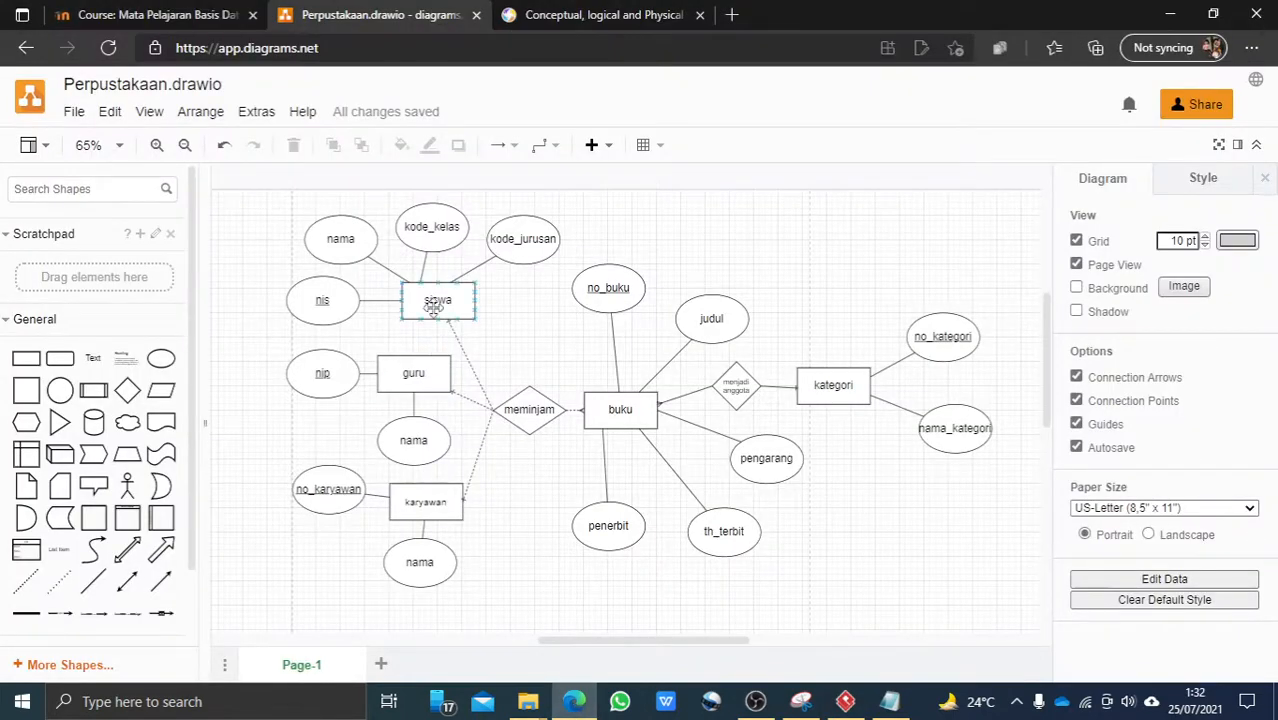
click(426, 500)
click(845, 701)
click(75, 197)
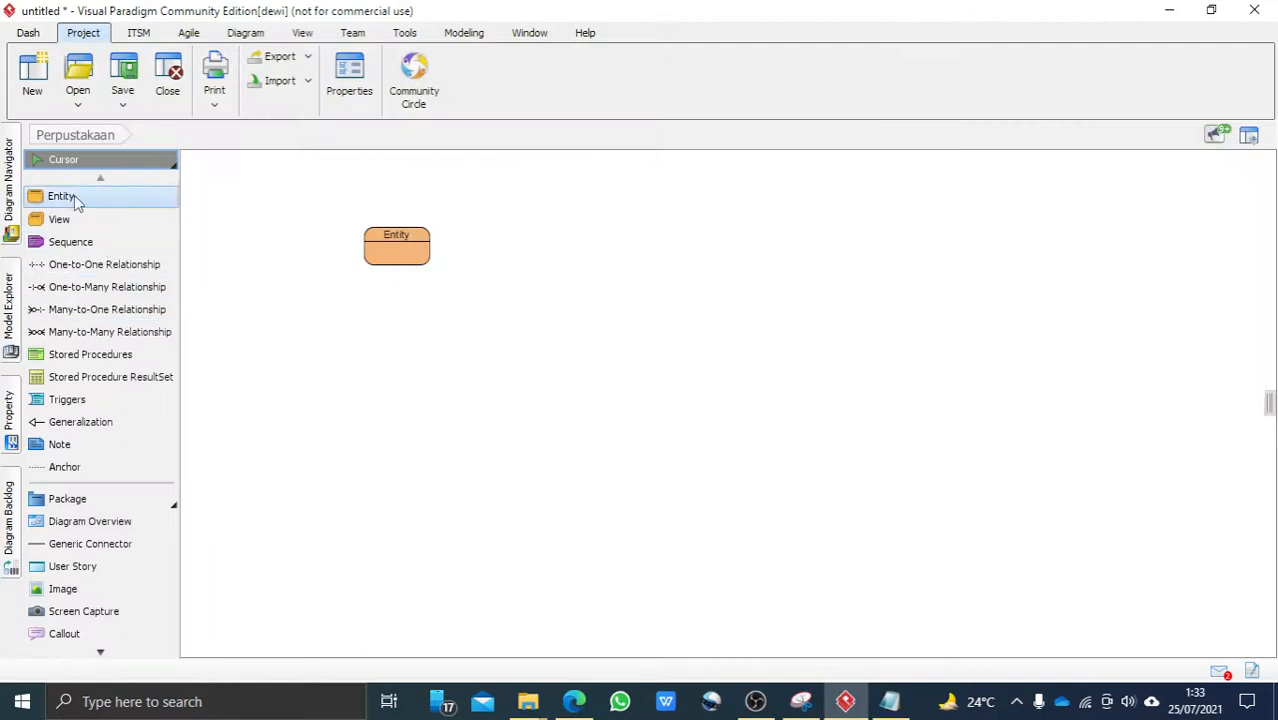
click(366, 334)
click(101, 197)
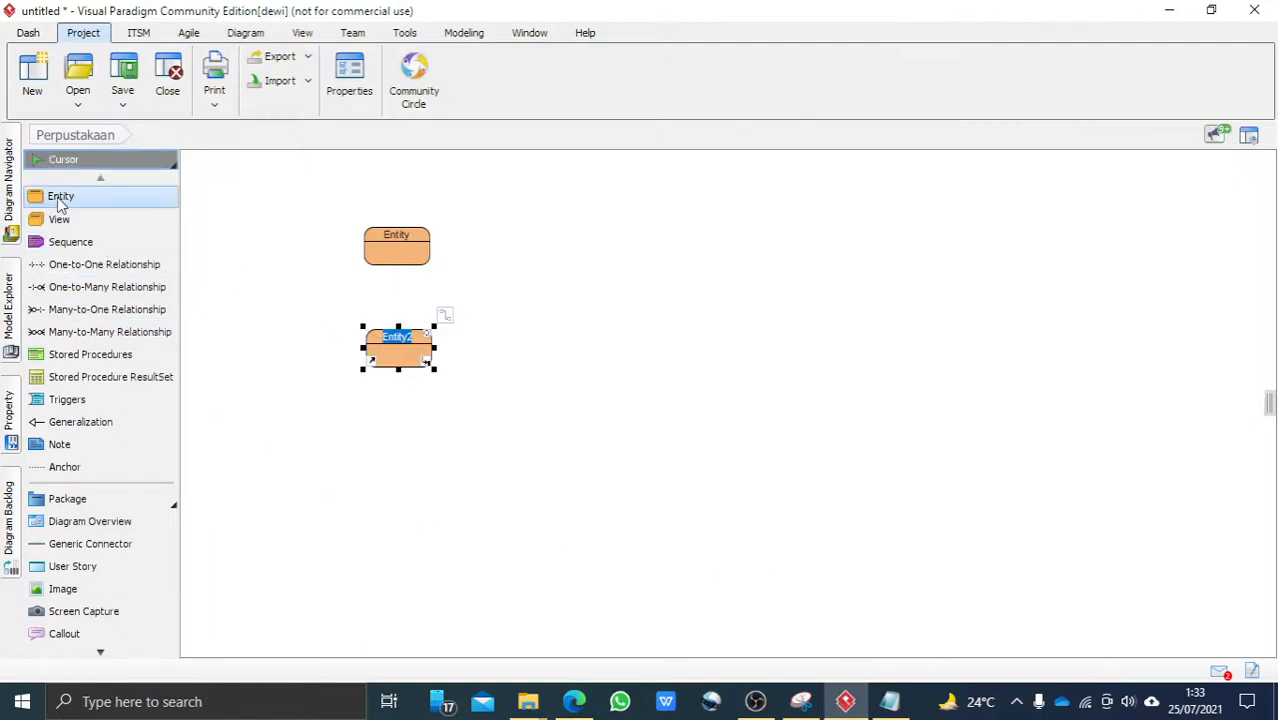
click(550, 253)
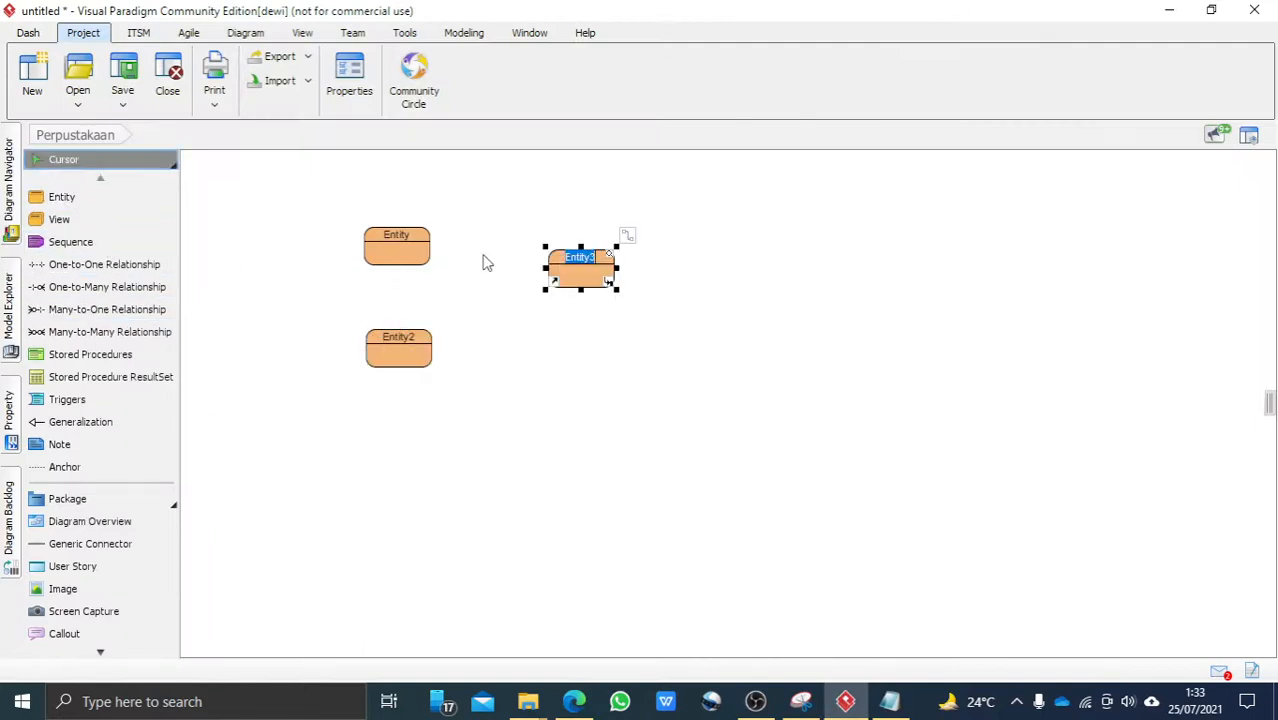
click(100, 197)
click(590, 392)
click(86, 199)
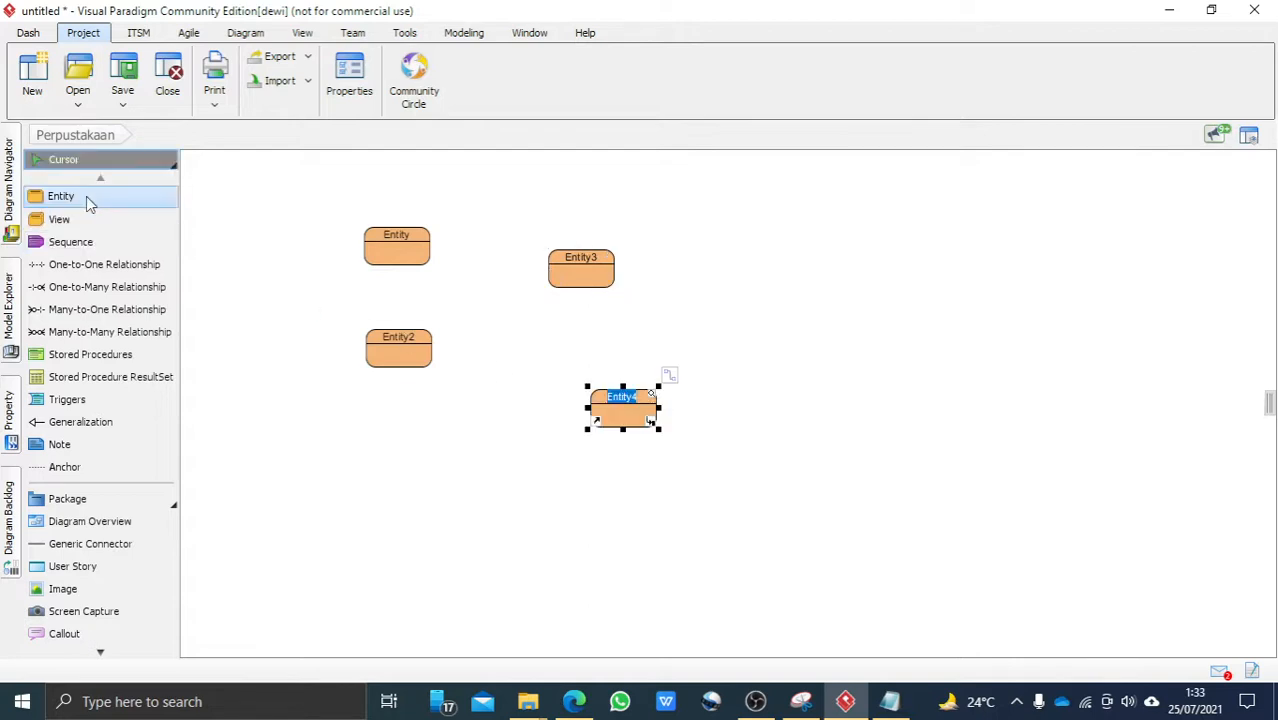
click(793, 296)
click(718, 487)
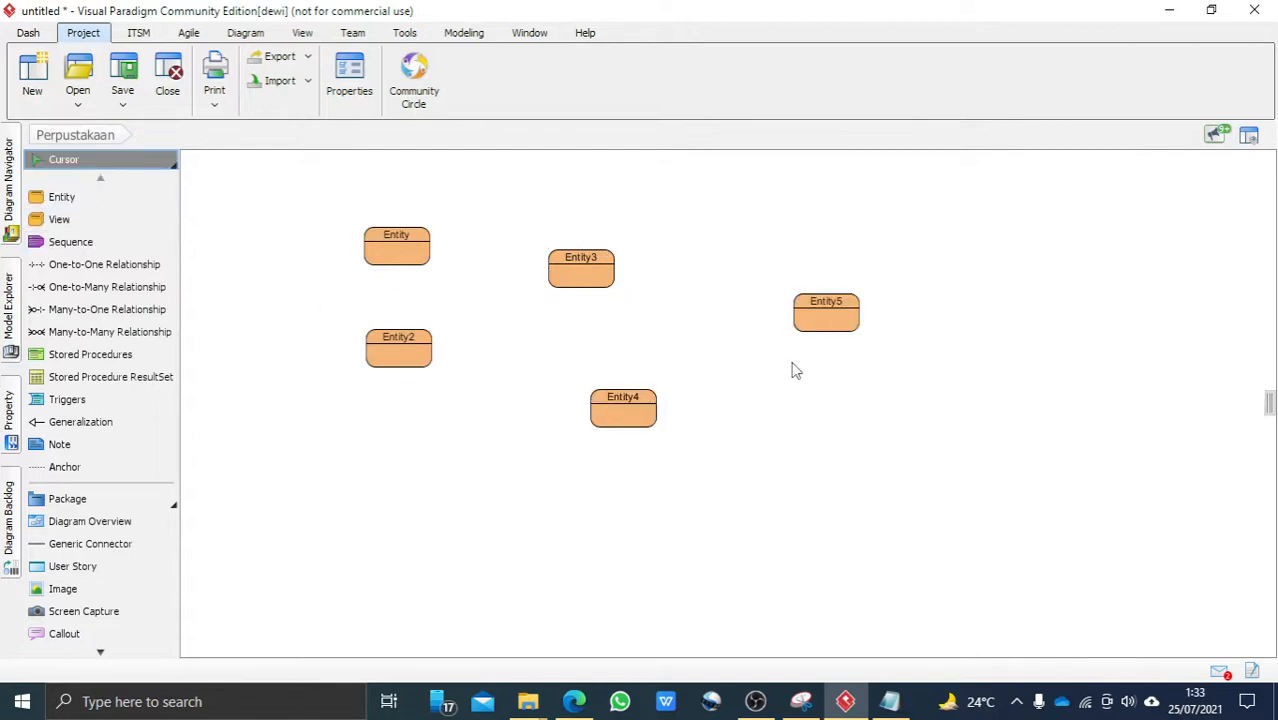
Rename the first entity, above Entity2, as Siswa
double_click(400, 238)
text(S)
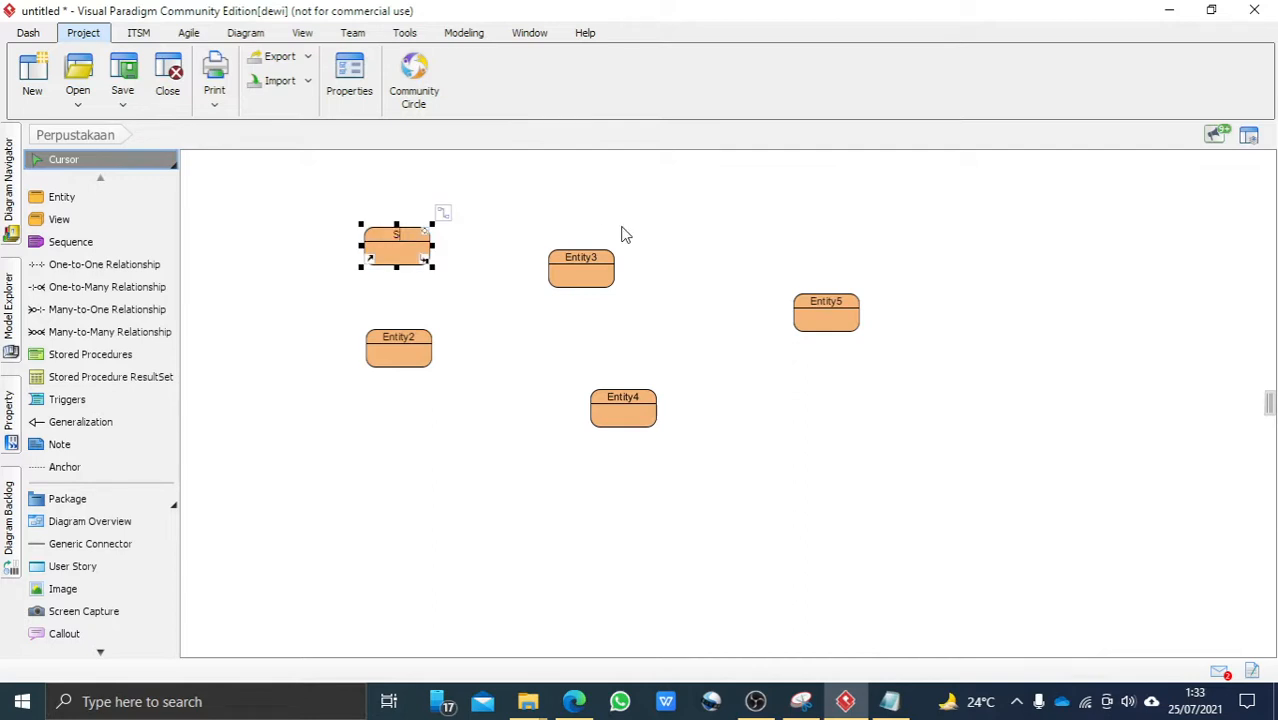
text(iswa)
click(472, 398)
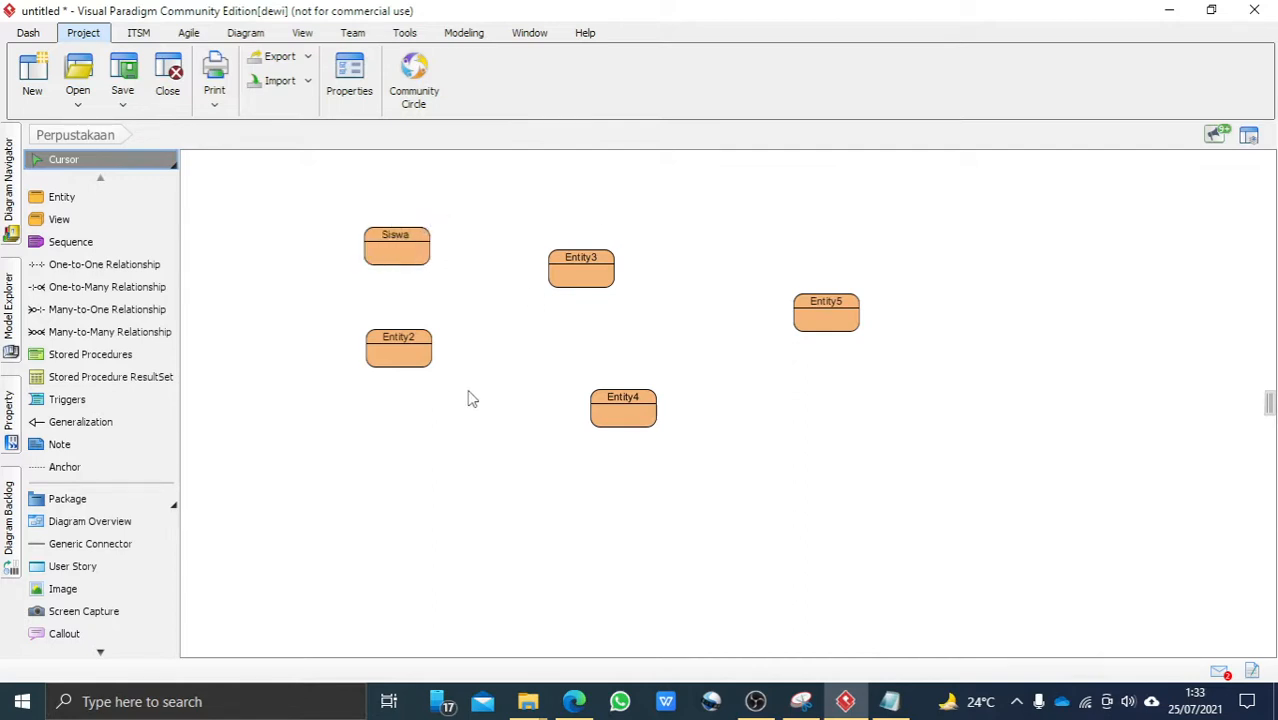
Rename Entity2 as Guru and move it up so it sits aligned just below the Siswa entity
click(24, 35)
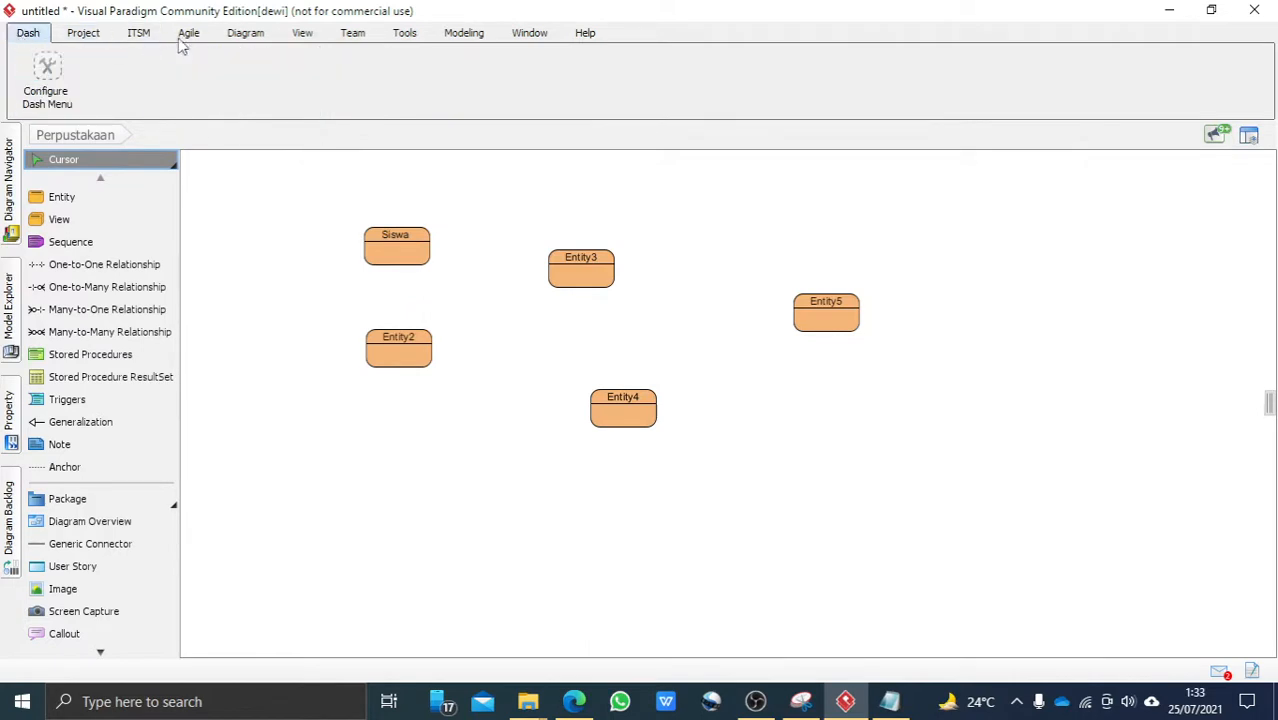
click(300, 33)
click(225, 75)
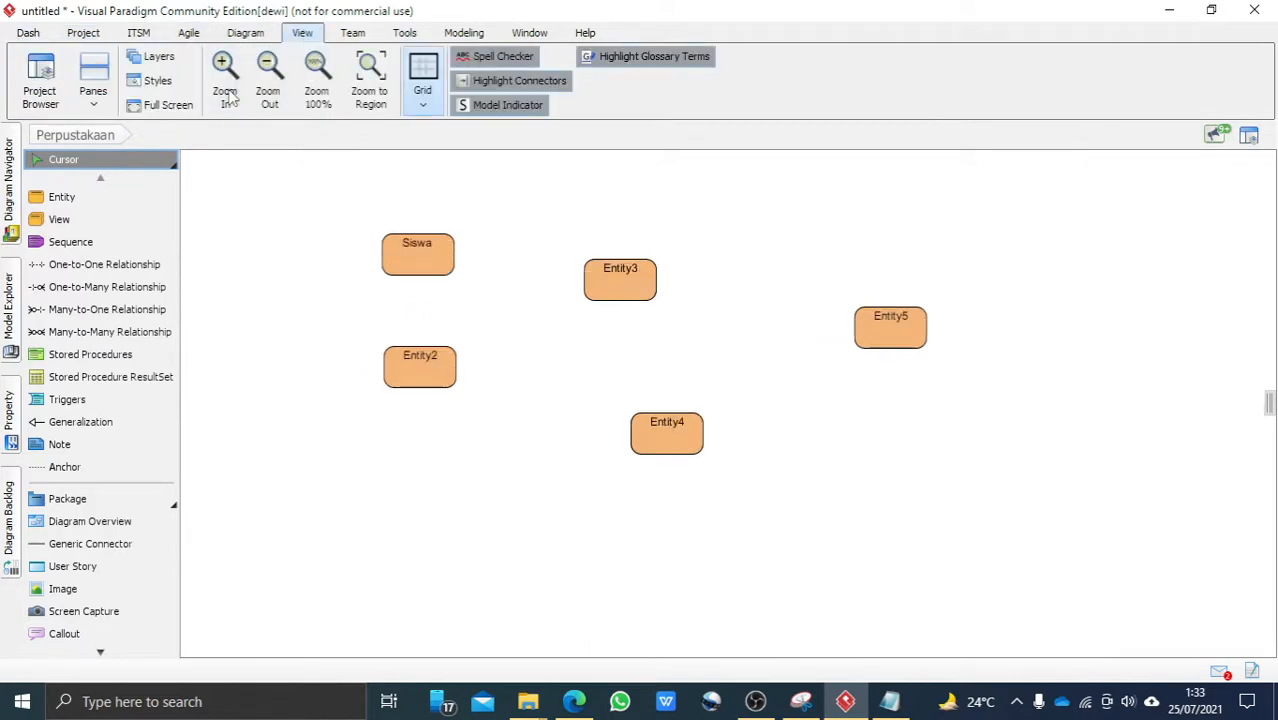
click(243, 92)
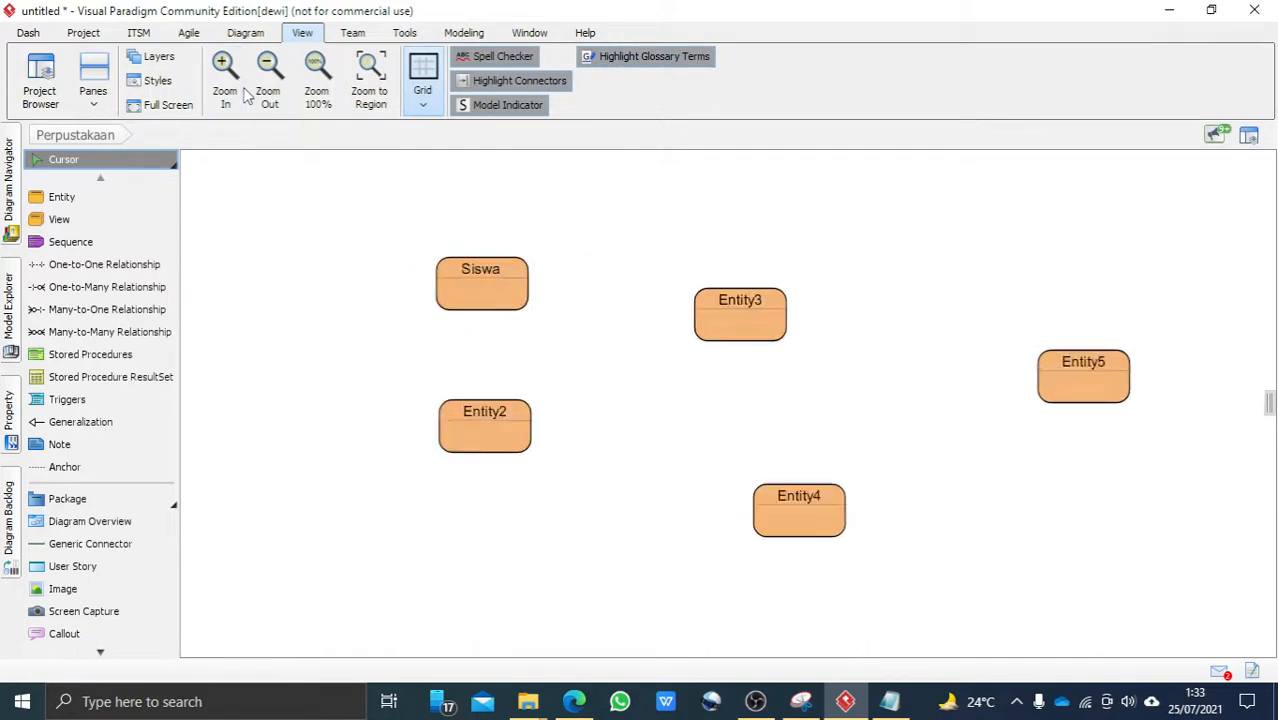
click(243, 92)
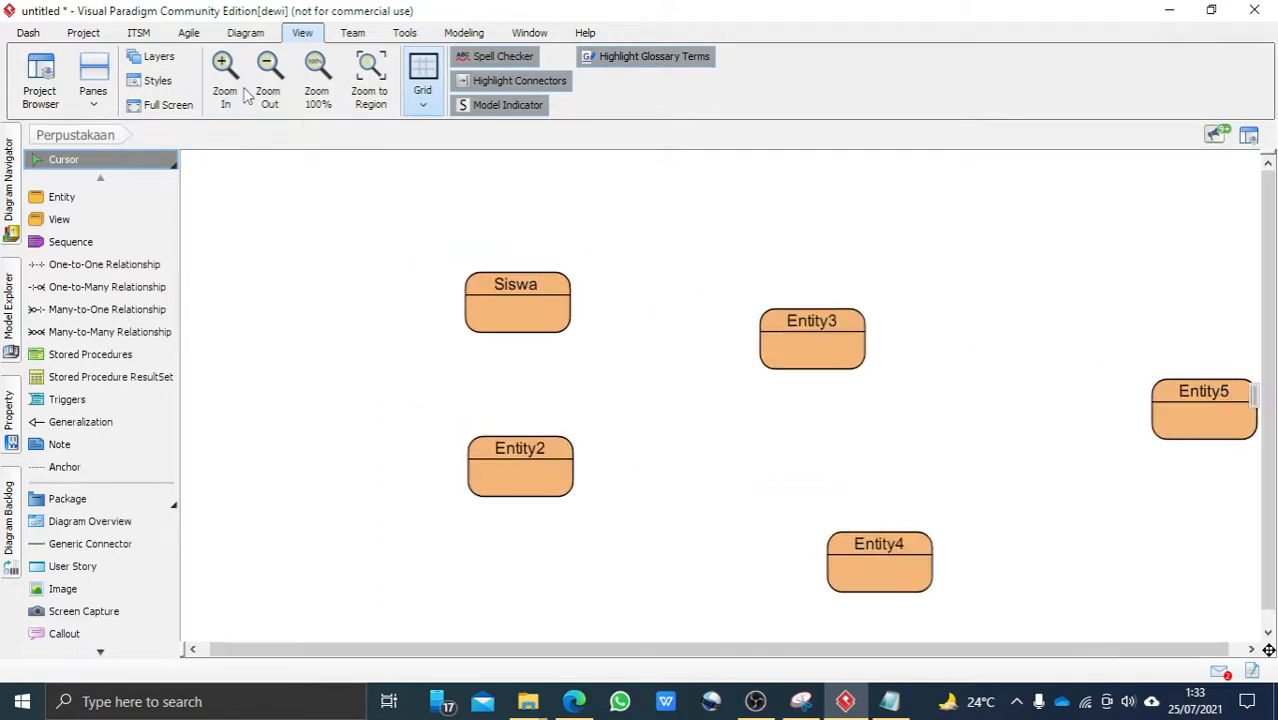
click(565, 455)
double_click(533, 449)
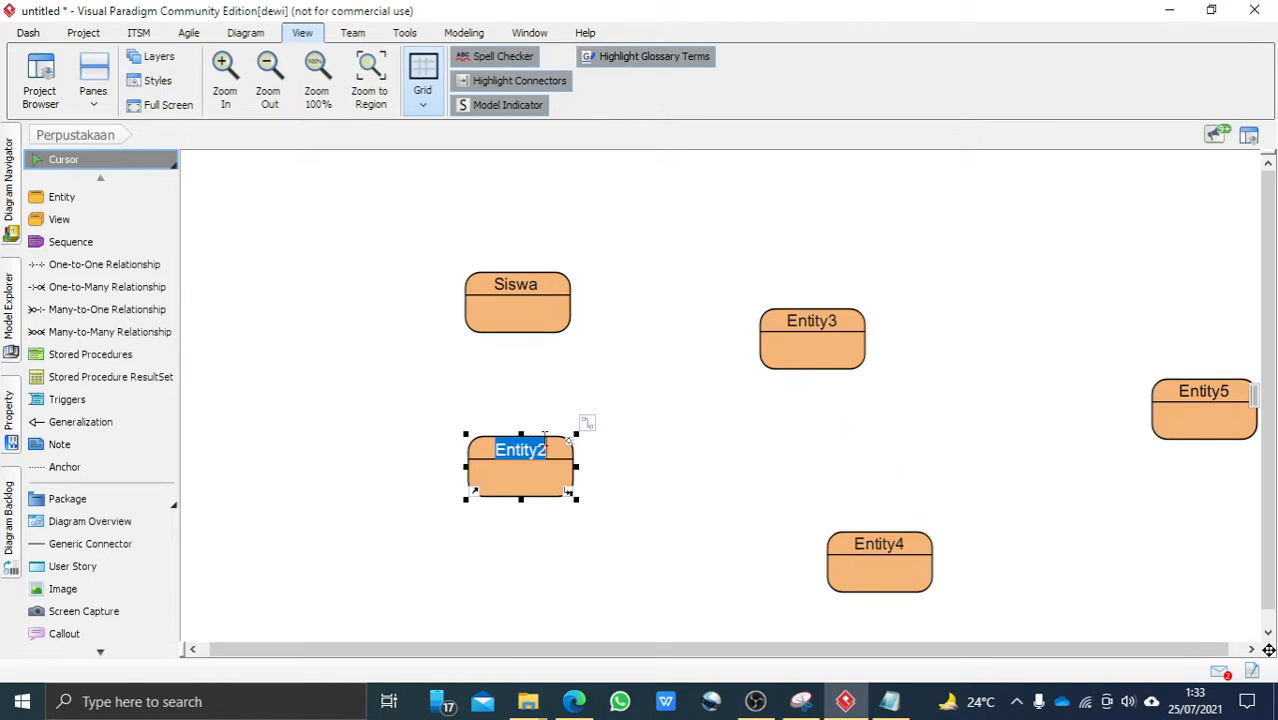
text(B)
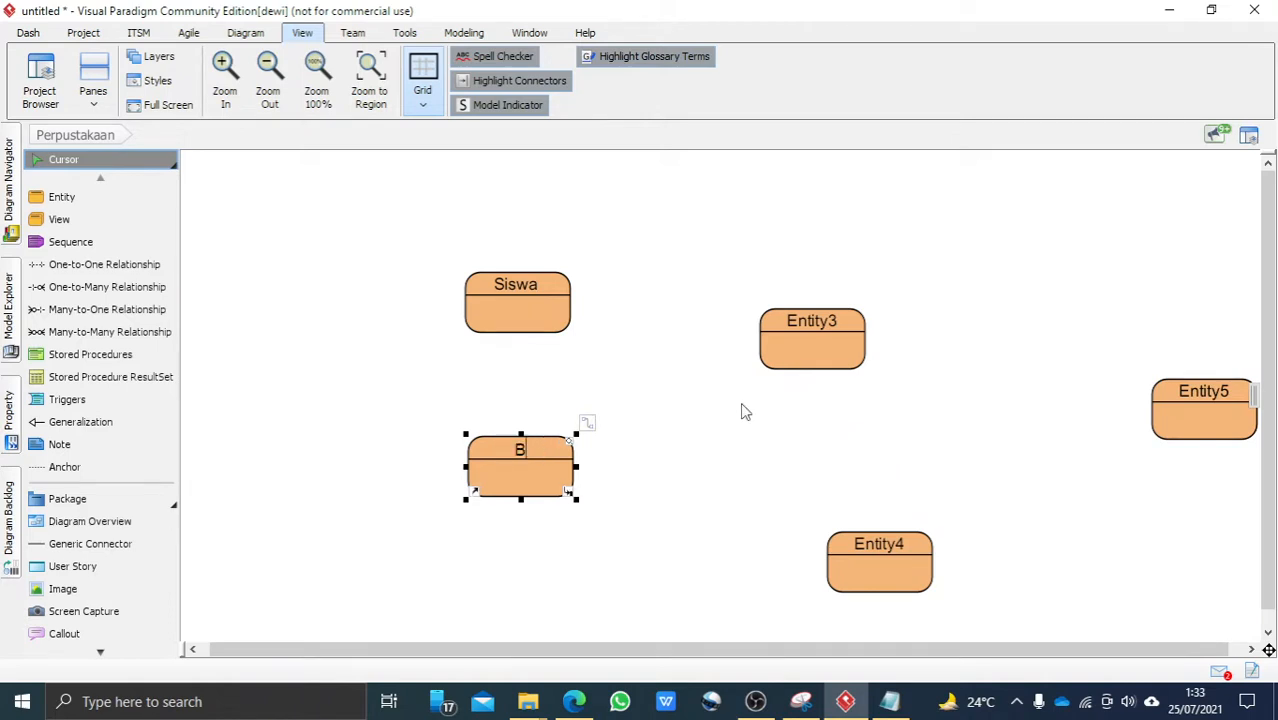
text(Guru)
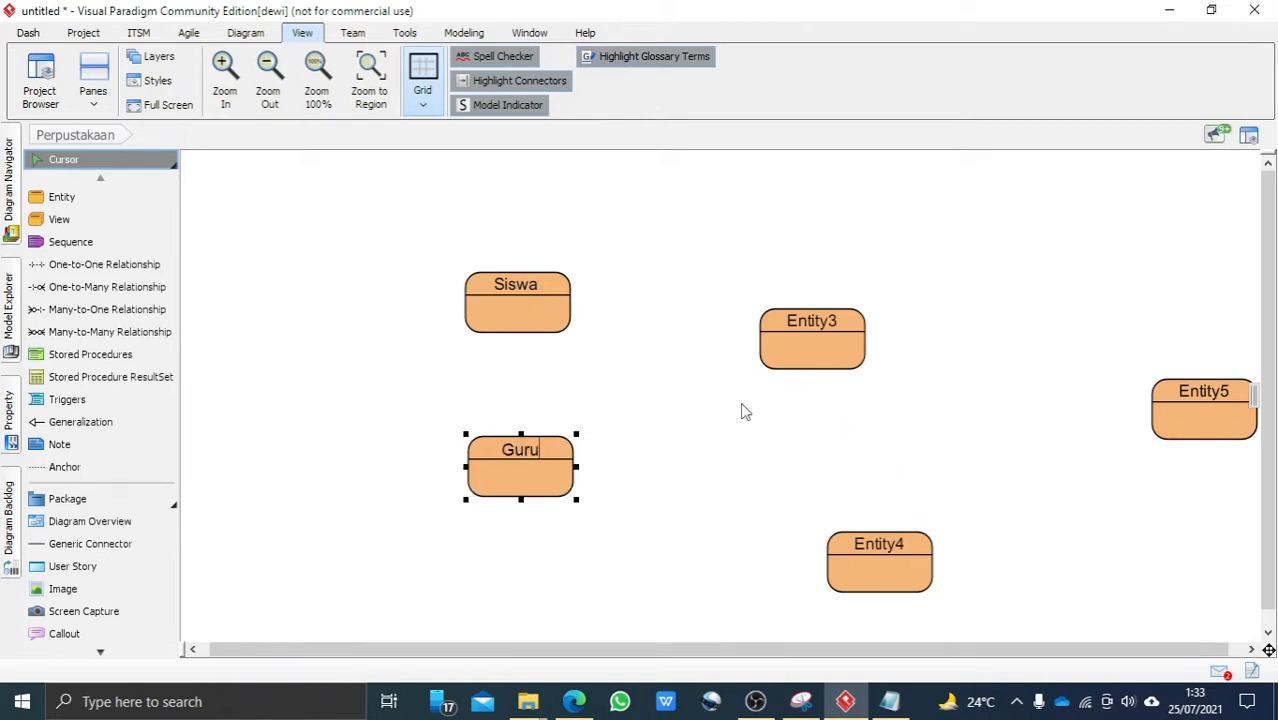
click(731, 398)
drag(556, 455, 548, 388)
Move Entity3 directly below the Guru entity and rename it Karyawan
drag(801, 362, 510, 520)
double_click(534, 477)
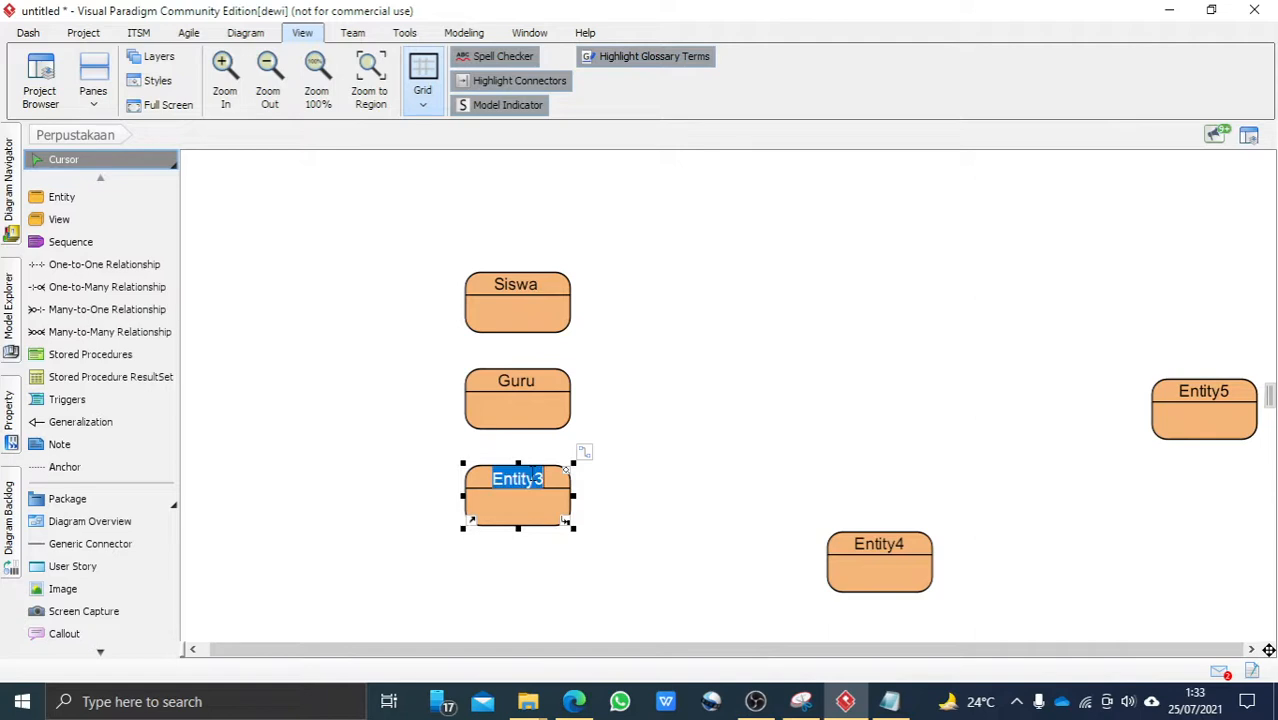
text(Karyawan)
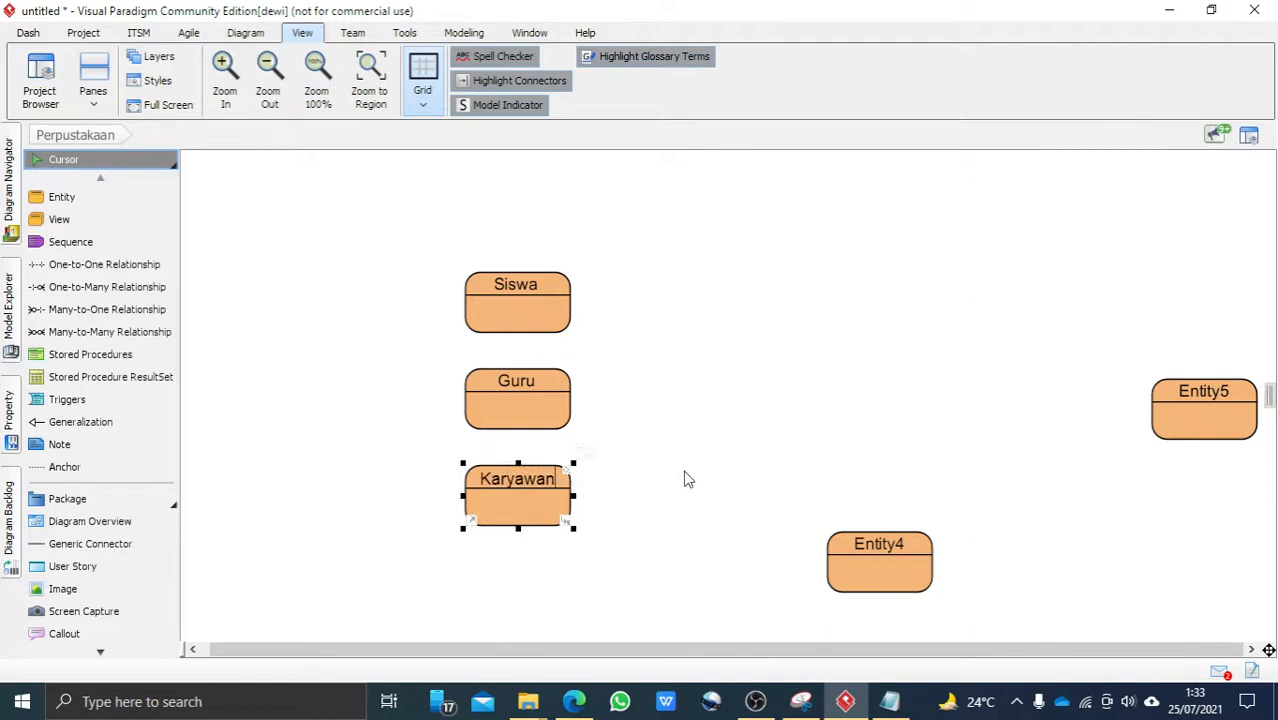
key(Return)
click(1045, 480)
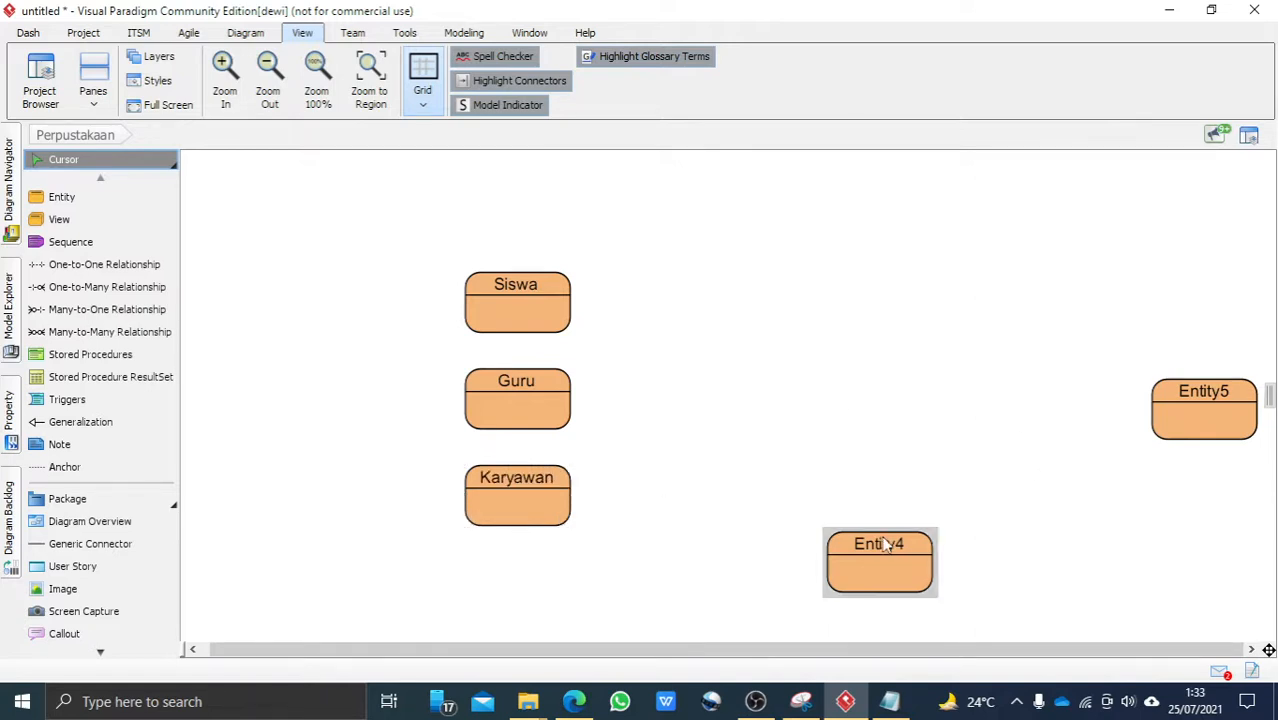
Move Entity4 up to the right of the Guru entity and rename it Buku
drag(882, 544, 803, 364)
double_click(800, 364)
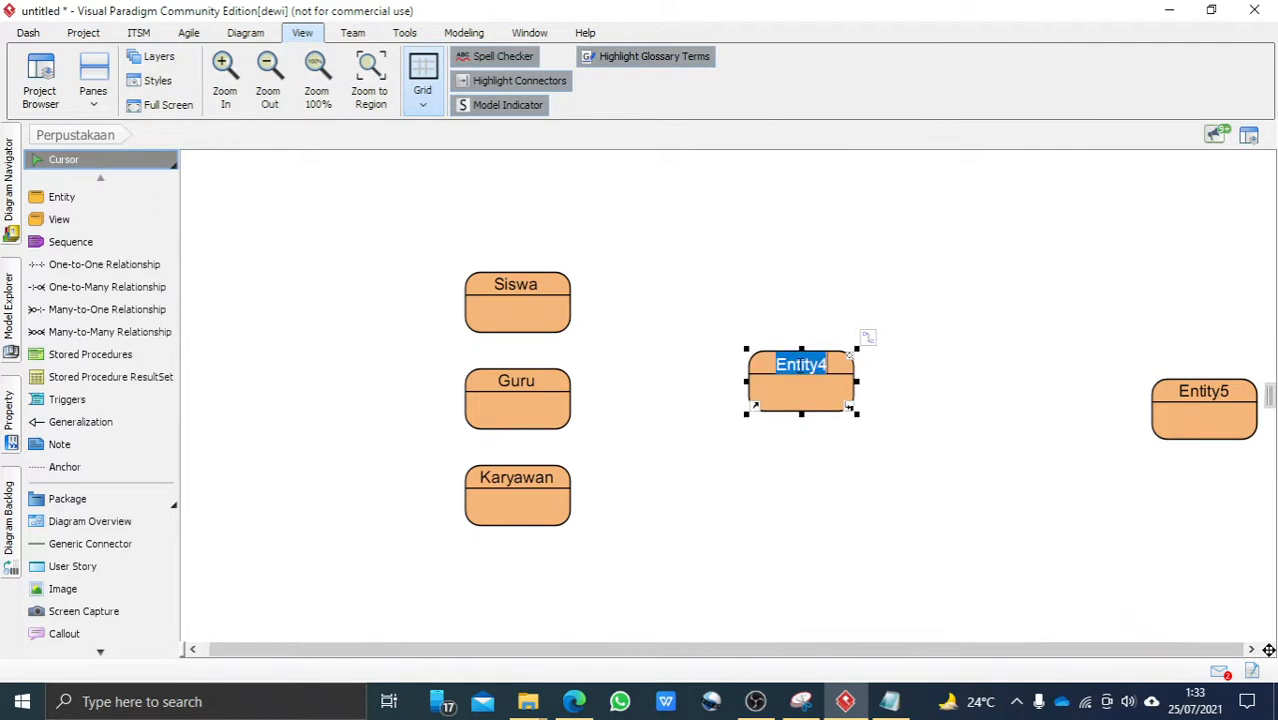
text(Buku)
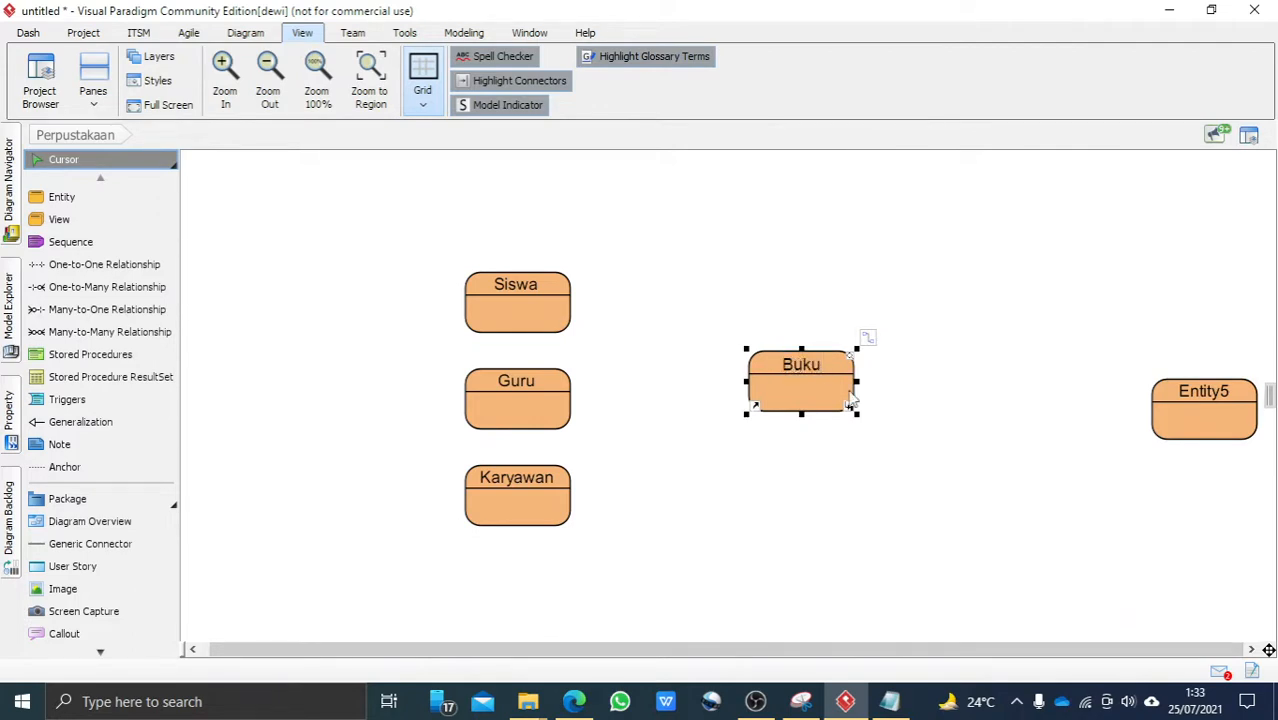
click(1170, 448)
Move Entity5 closer to Buku on its right, rename it Kategori, and align it level with Buku
drag(1220, 393, 1075, 353)
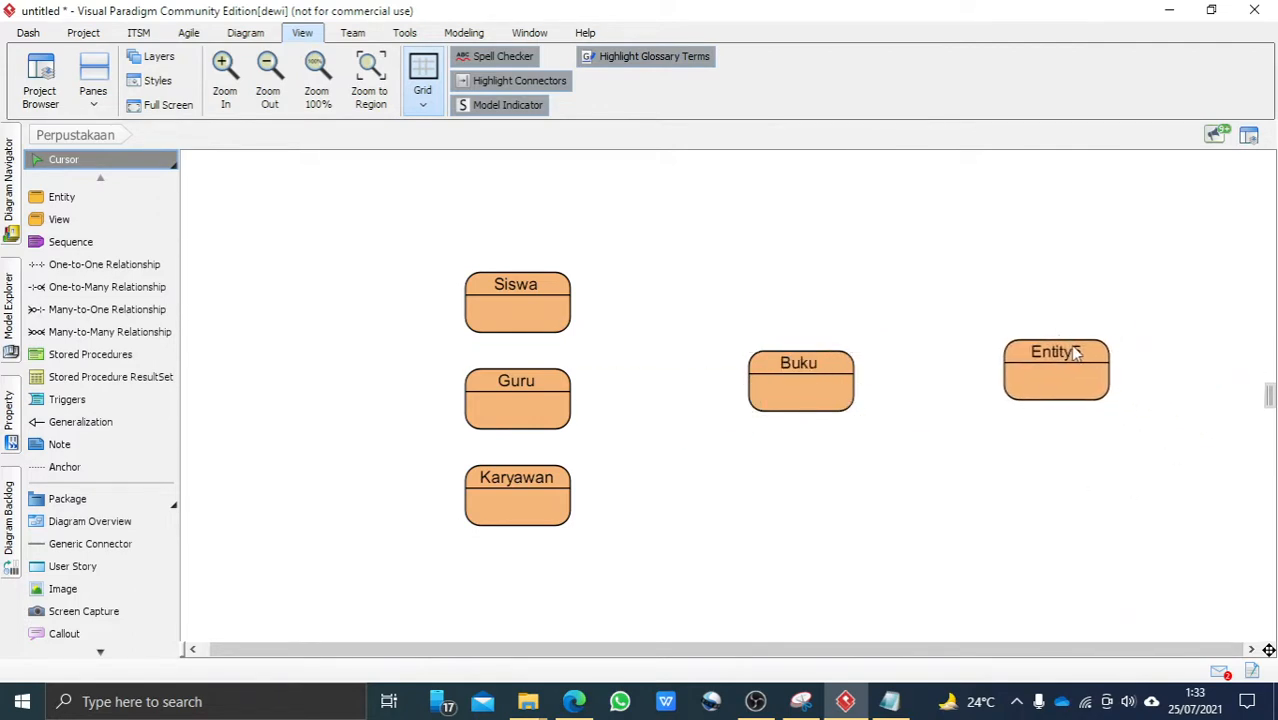
double_click(1075, 353)
text(Kafe)
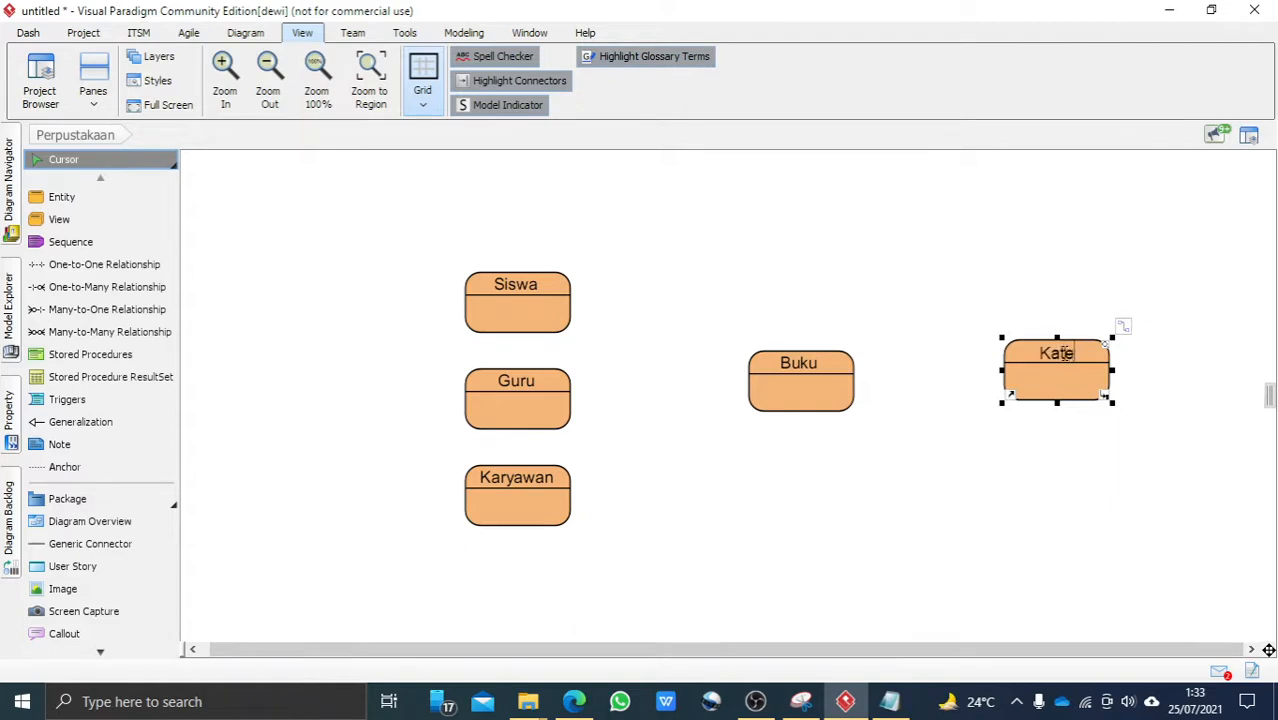
text(gori)
click(1053, 288)
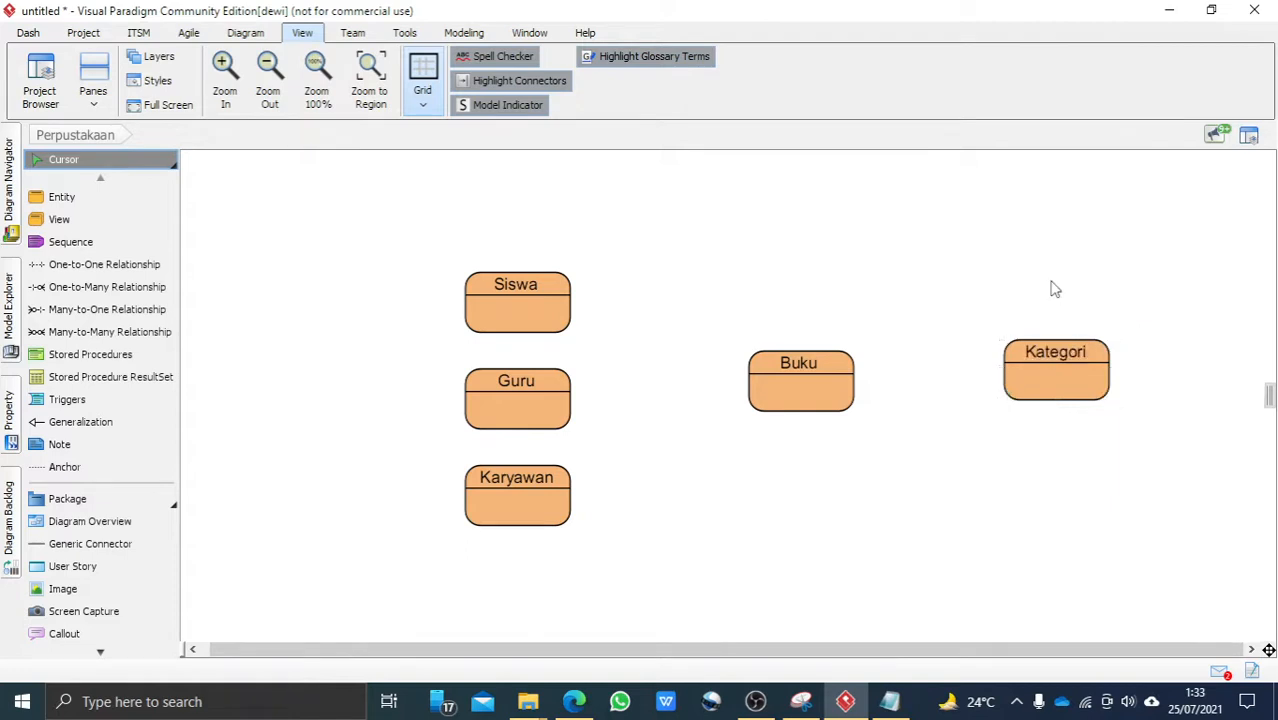
drag(1052, 355, 1053, 366)
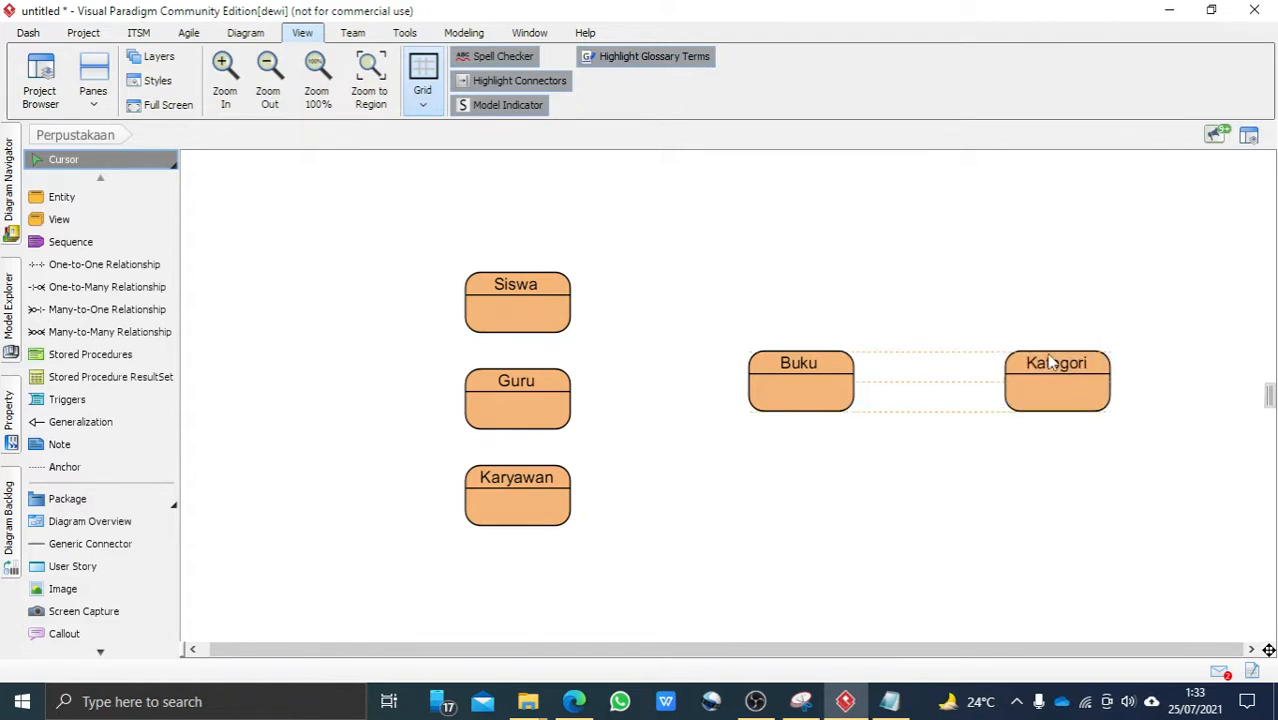
click(918, 470)
click(524, 302)
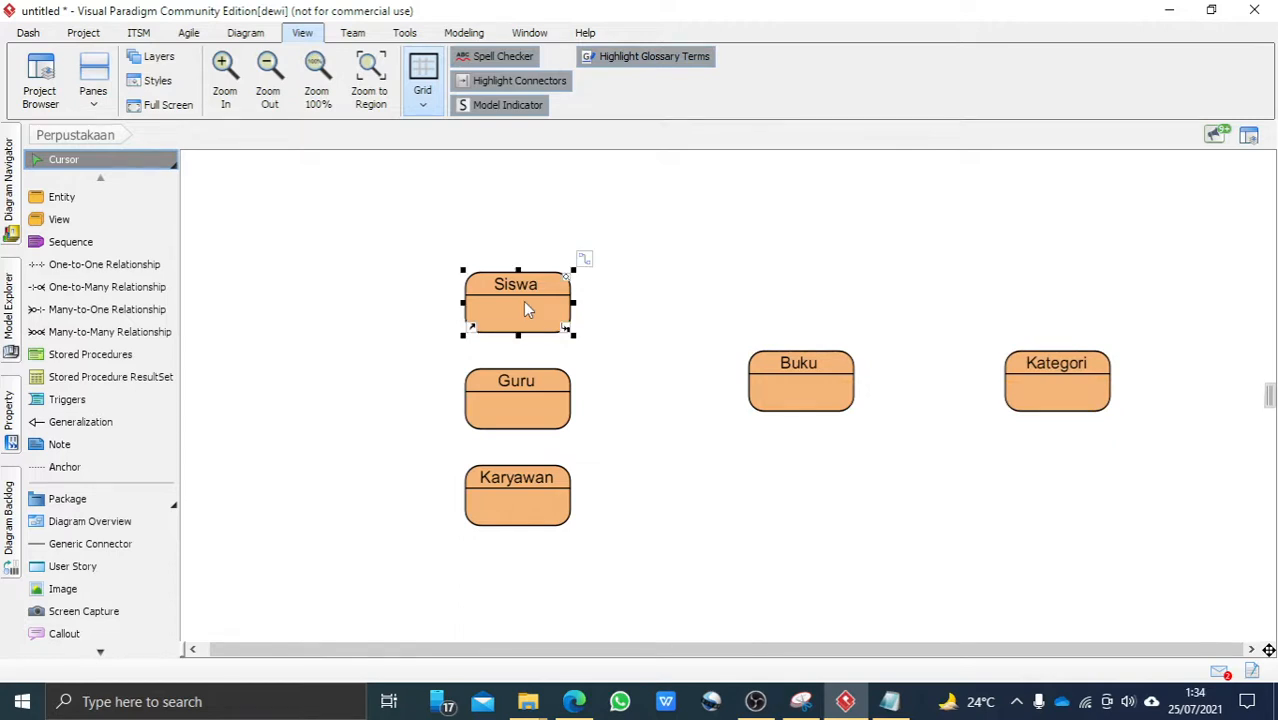
right_click(524, 302)
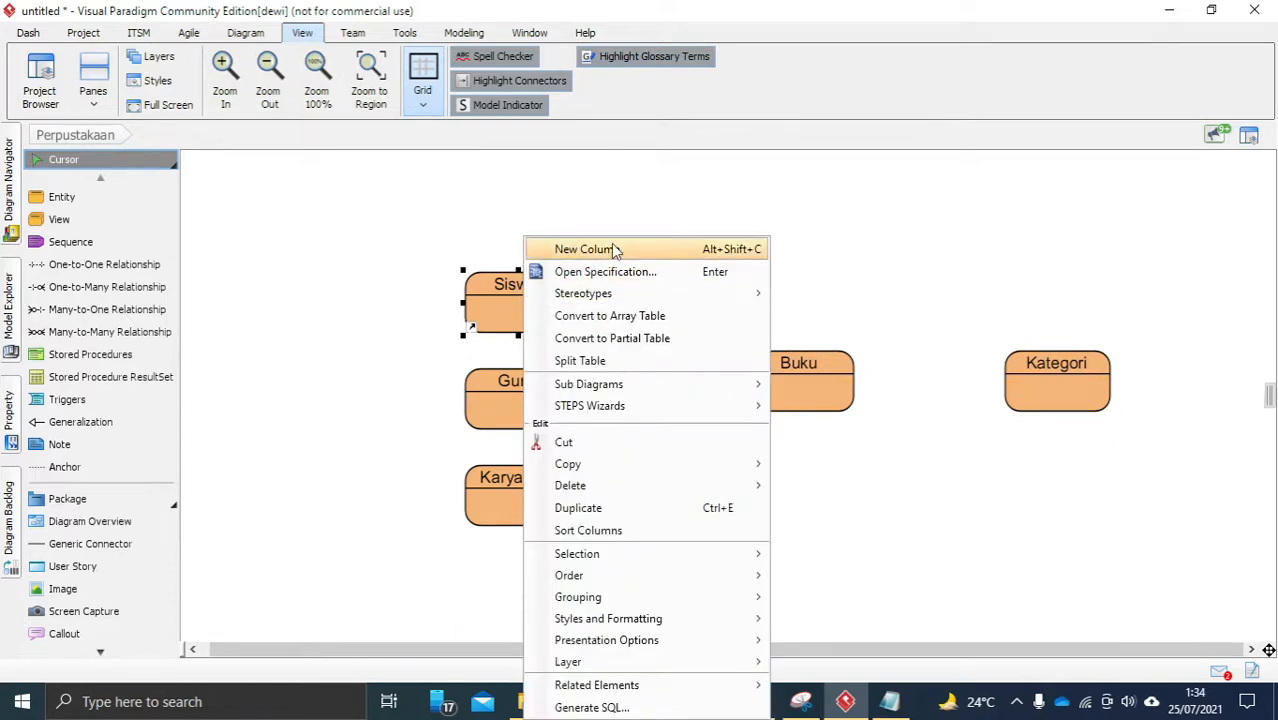
click(455, 265)
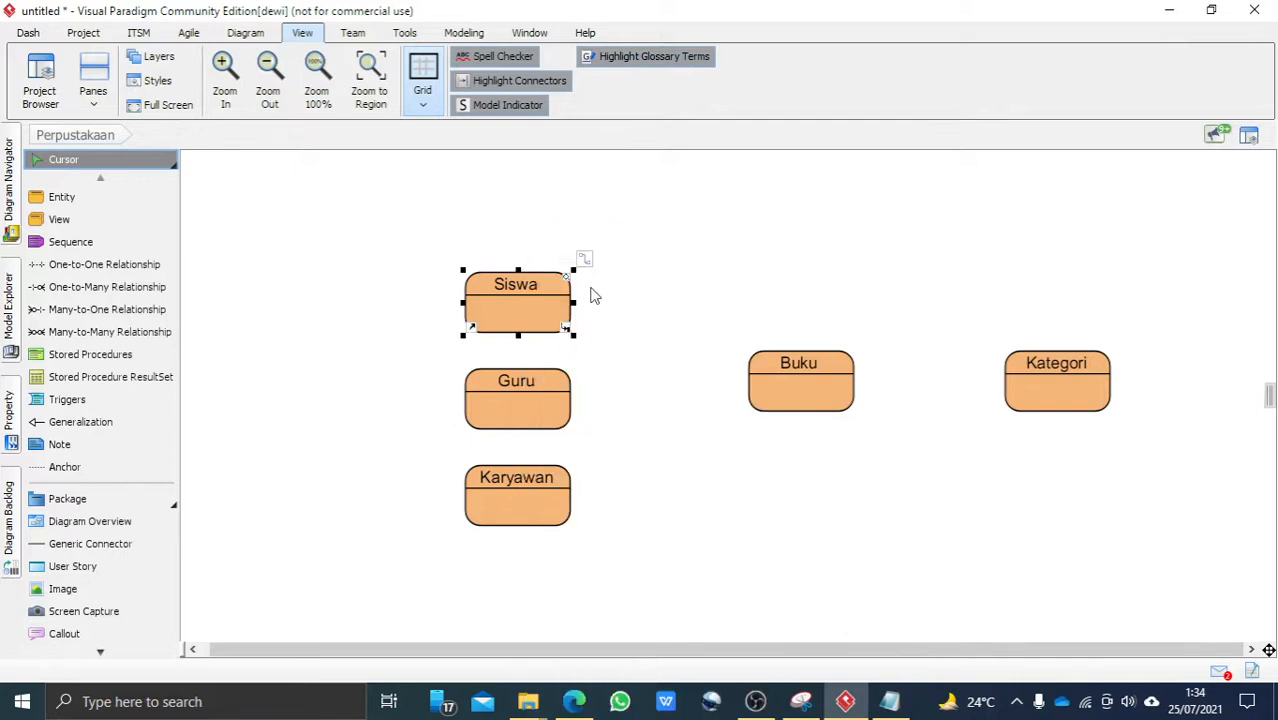
click(674, 281)
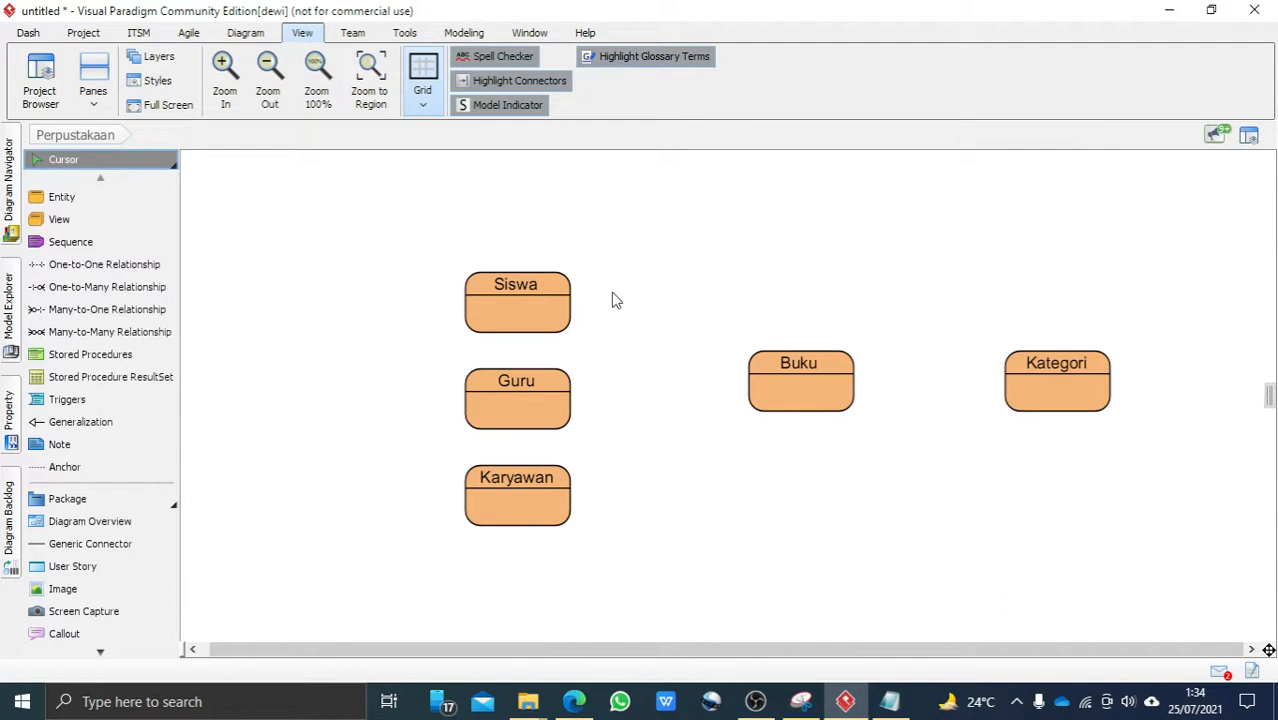
Add a new column named nis to the Siswa entity
click(549, 301)
click(560, 284)
right_click(553, 285)
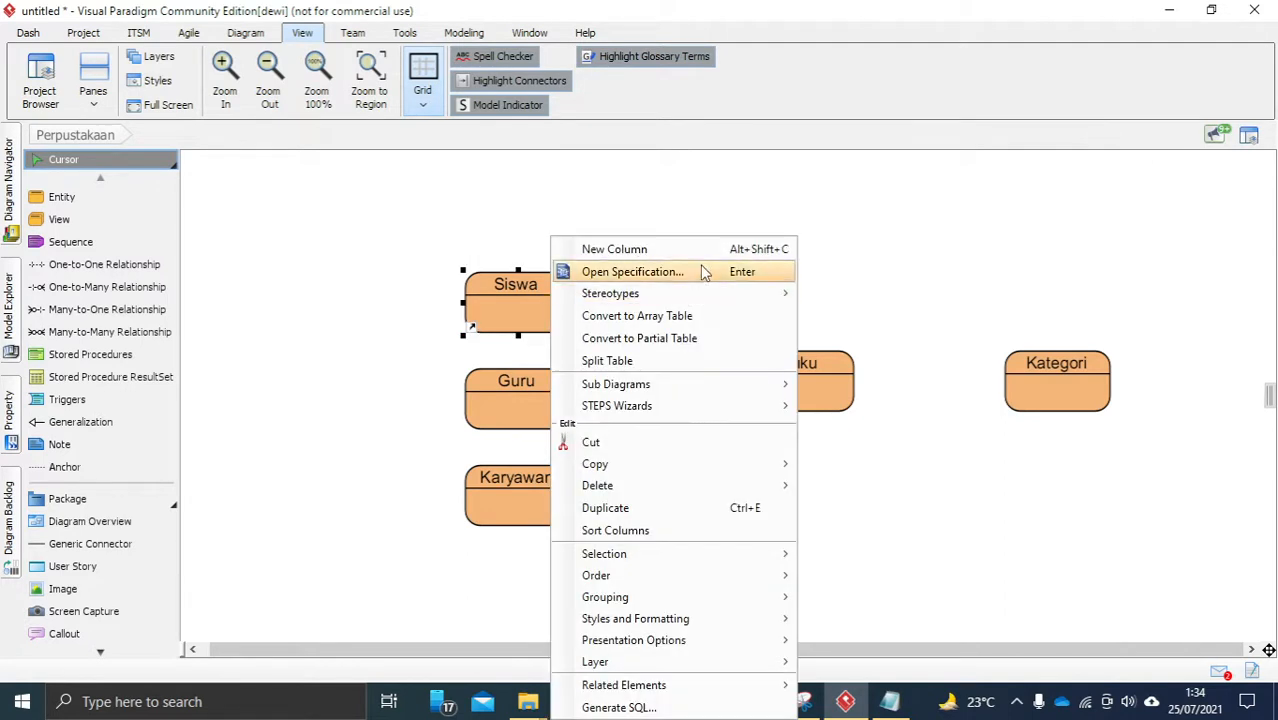
click(661, 251)
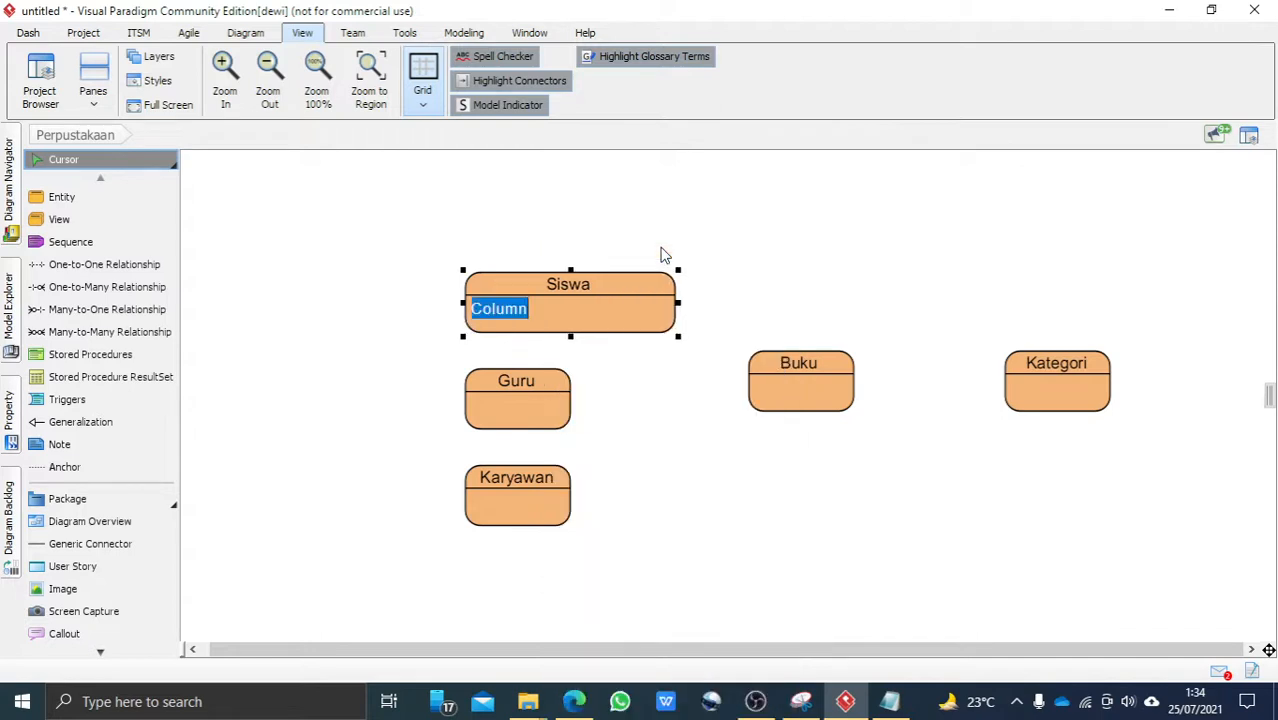
text(ni)
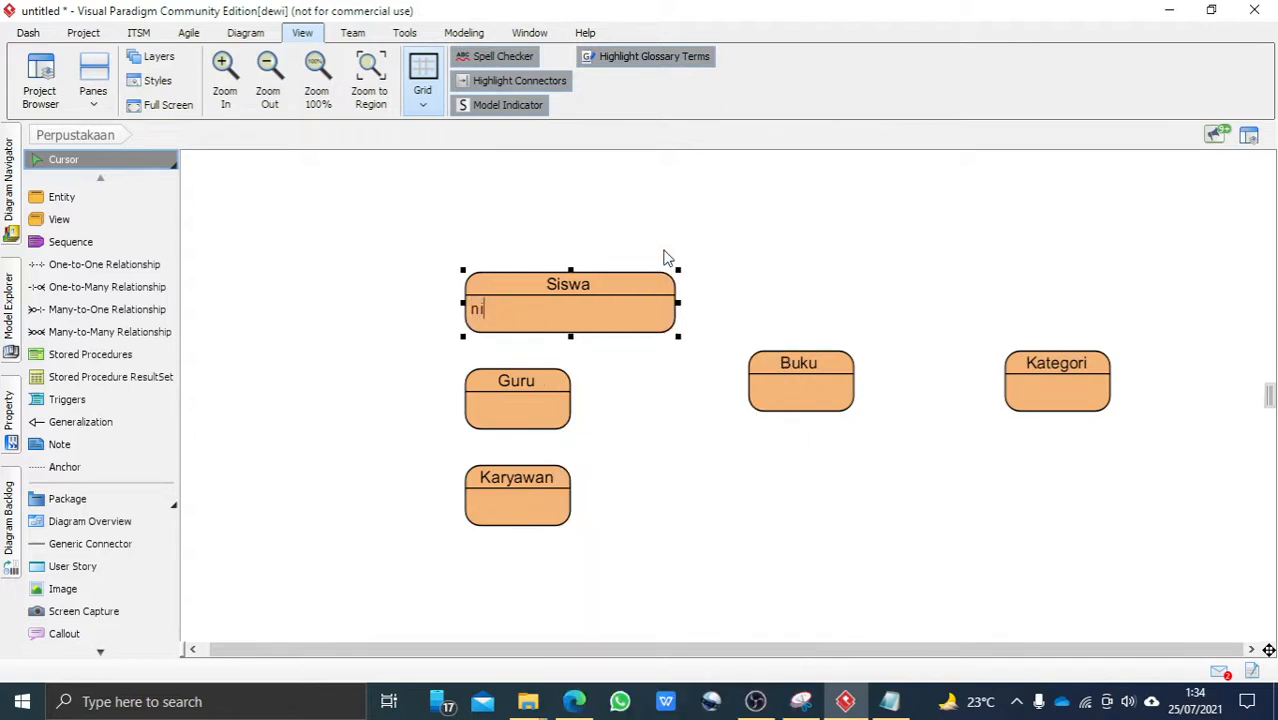
text(s)
key(Return)
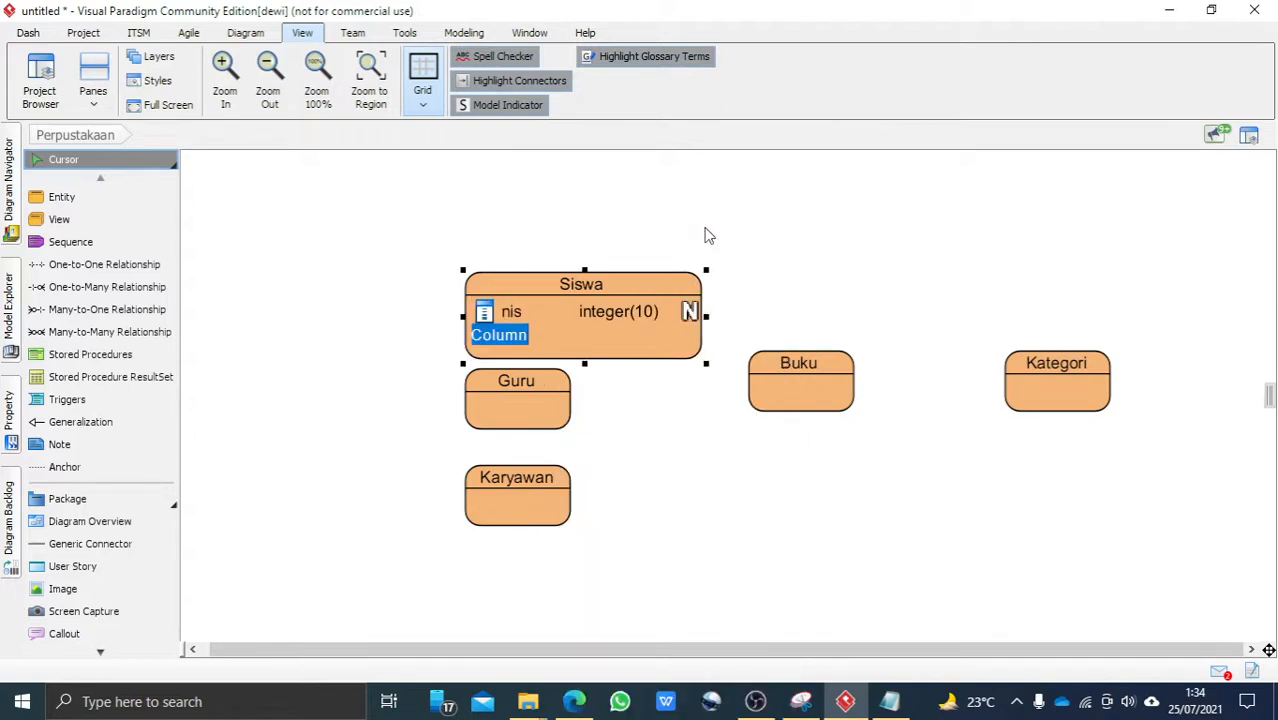
Add the columns nama and kode_kelas to the Siswa entity below nis
text(nama)
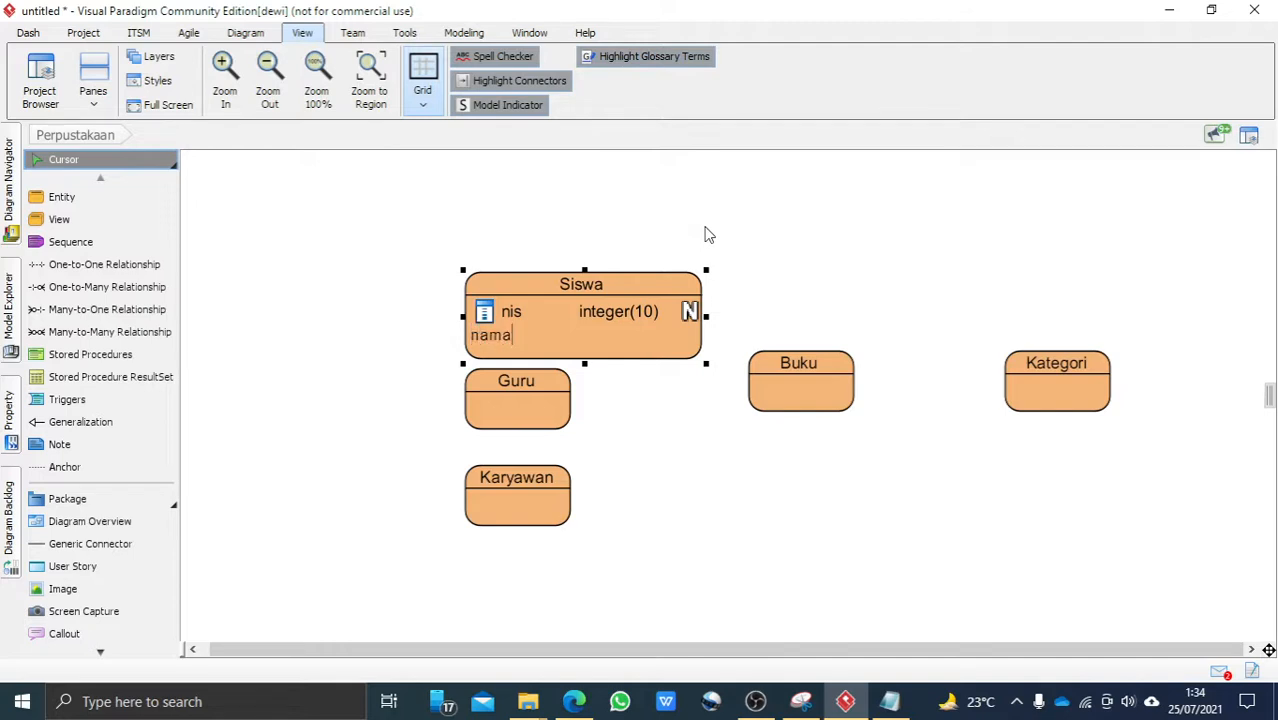
key(Return)
text(k)
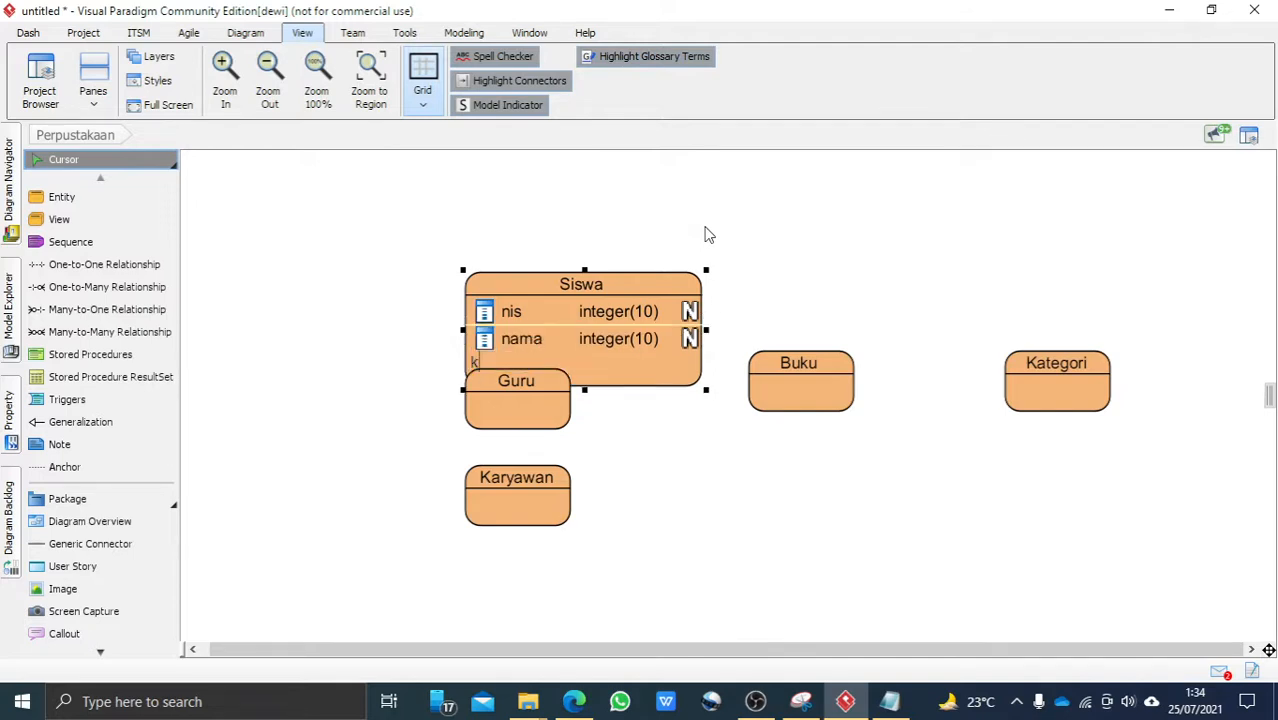
text(ode_kelas)
key(Return)
text(k)
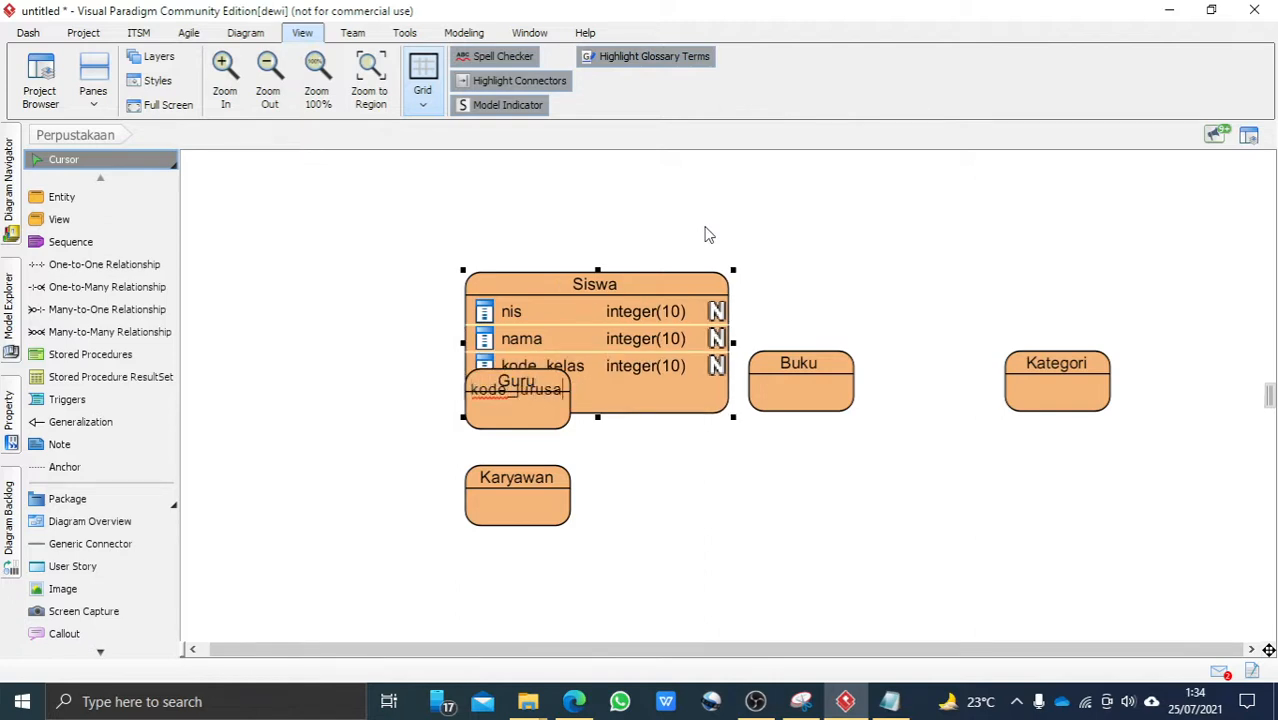
key(Escape)
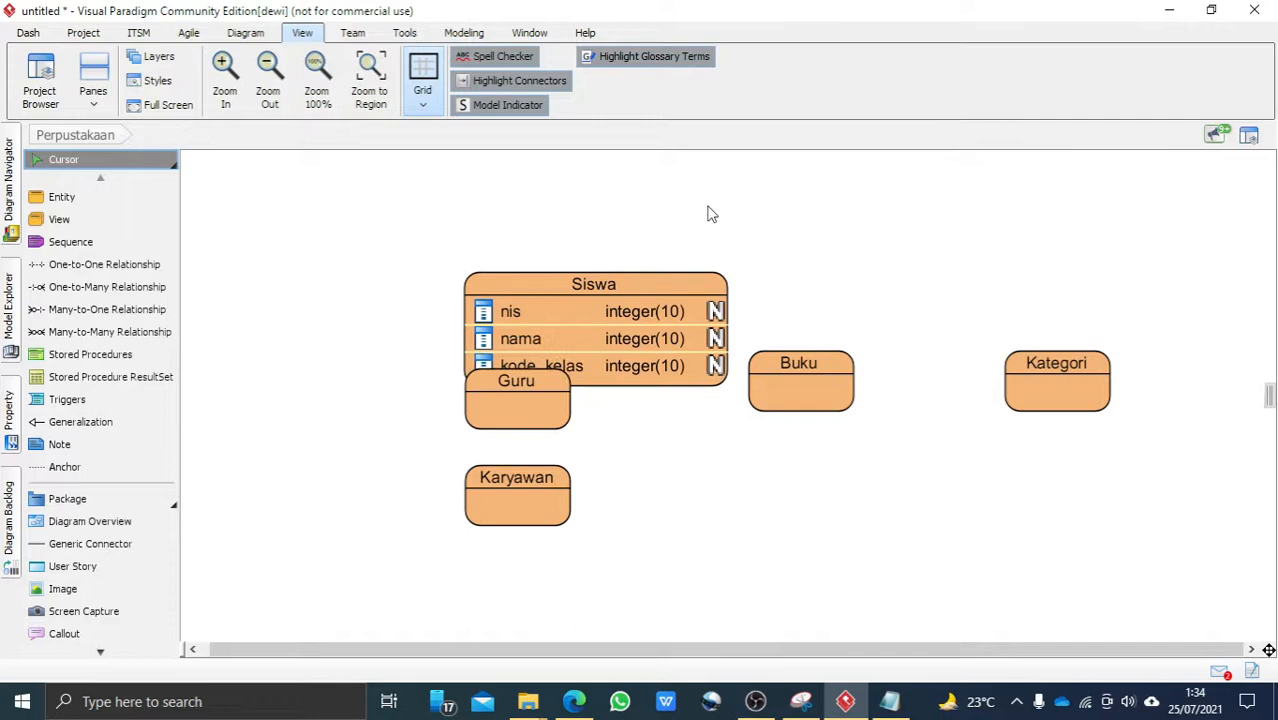
Move the Karyawan and Guru entities well below Siswa and shift Siswa slightly left so that they no longer overlap
drag(502, 466, 488, 640)
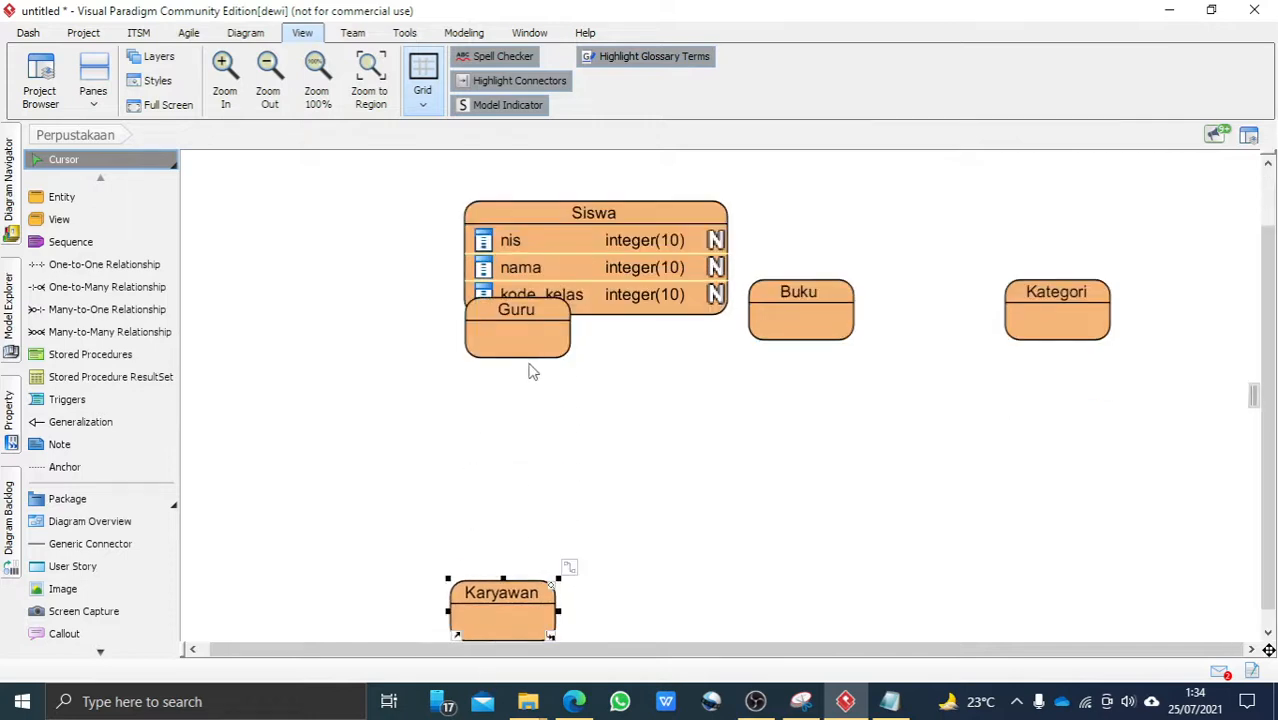
drag(514, 355, 514, 547)
drag(549, 301, 520, 302)
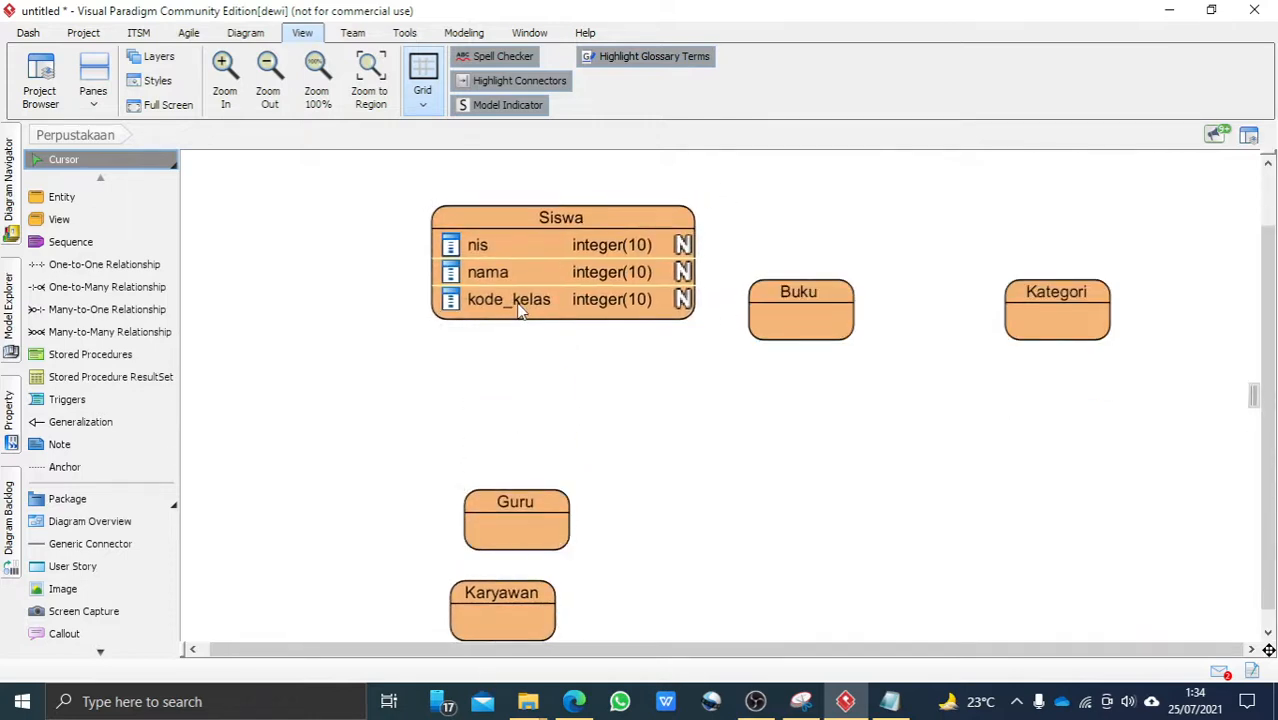
right_click(550, 241)
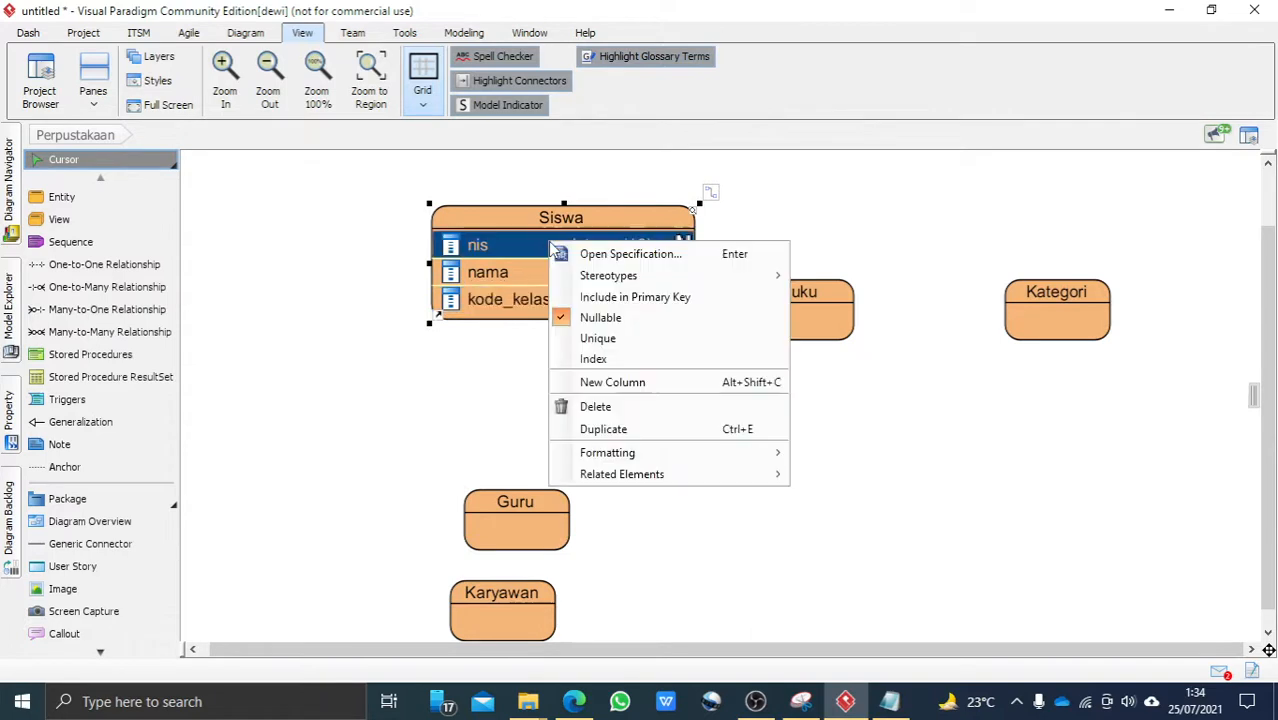
click(504, 306)
click(506, 303)
right_click(506, 306)
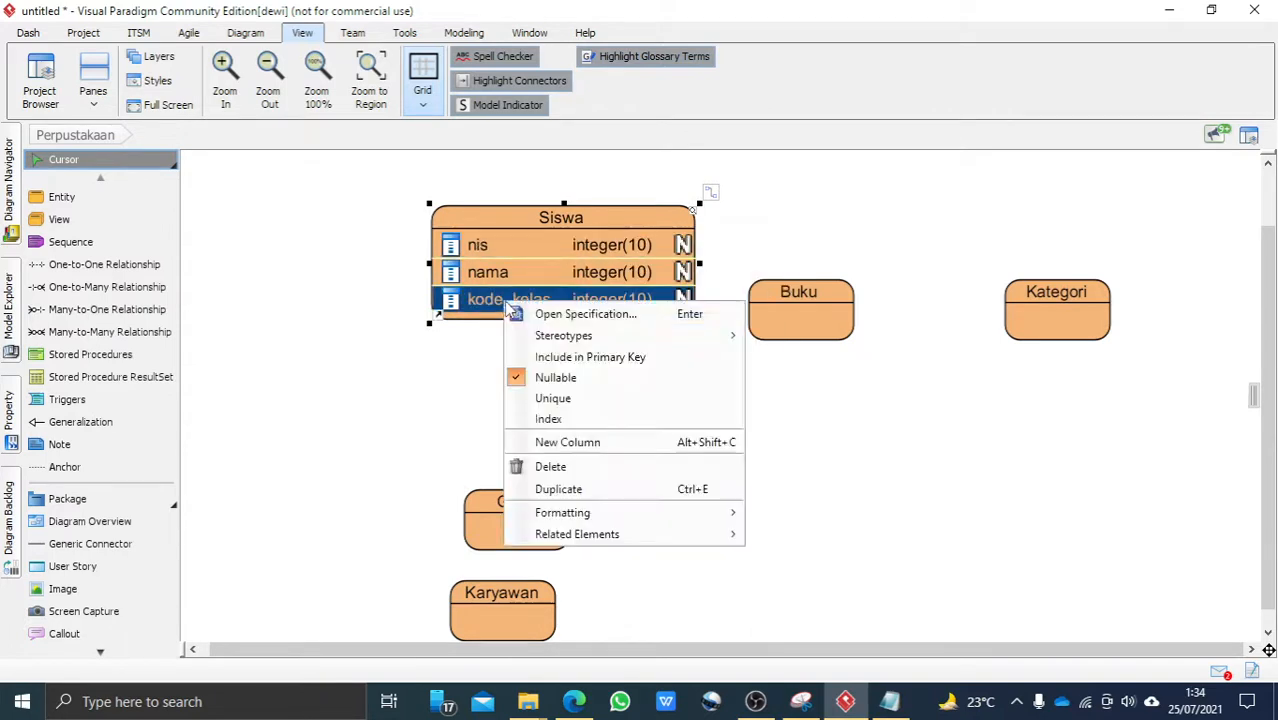
click(482, 362)
click(482, 362)
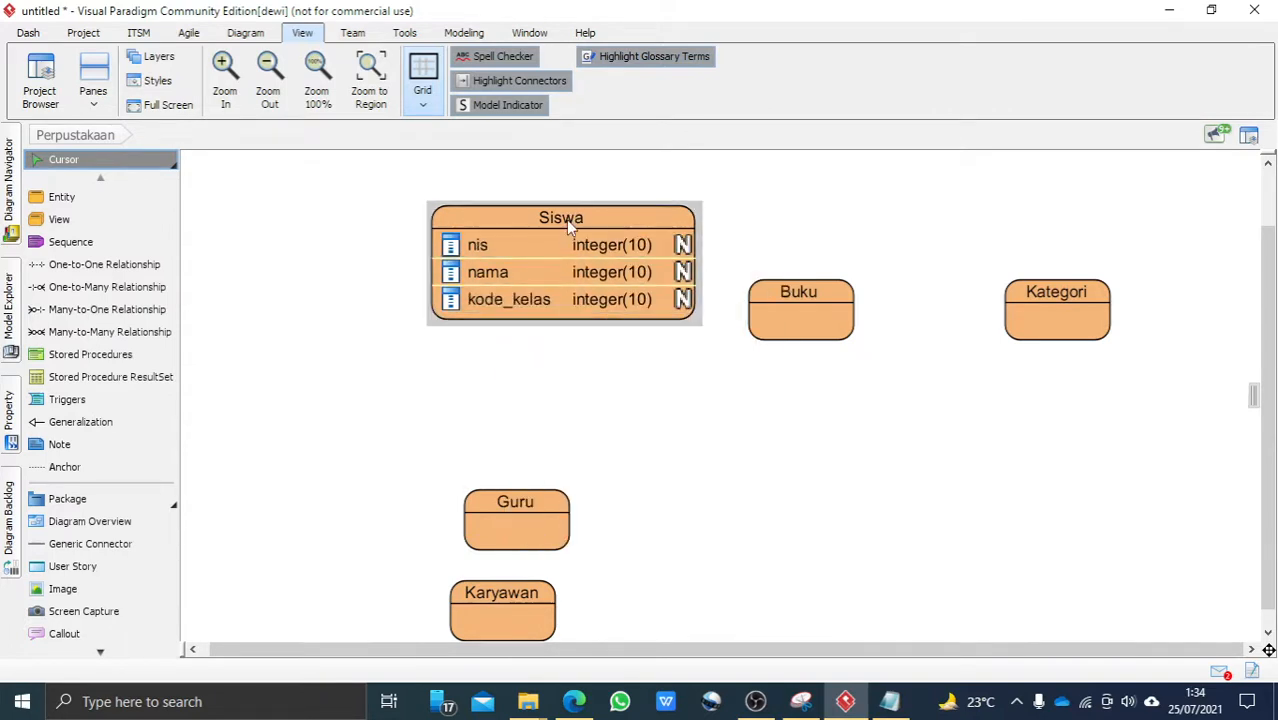
Add a new column named kode_jurusan to the Siswa entity
click(572, 226)
right_click(572, 226)
key(Escape)
key(alt+shift+c)
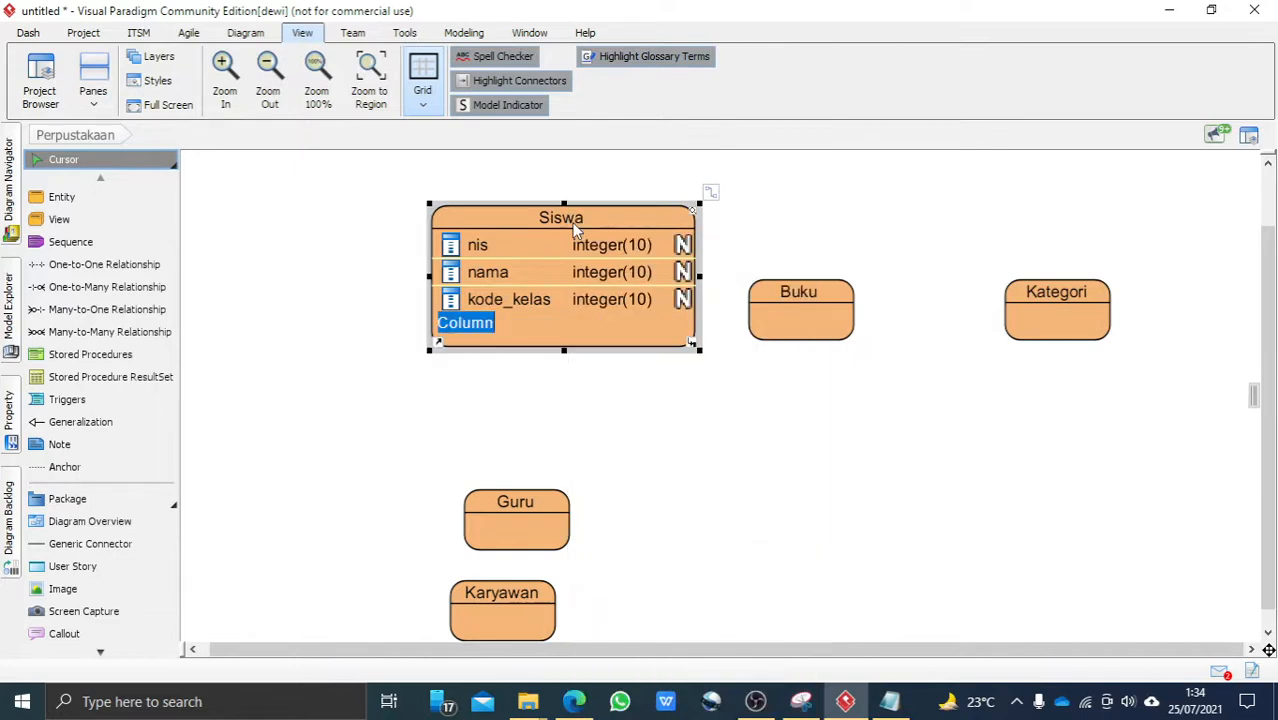
text(kode_j)
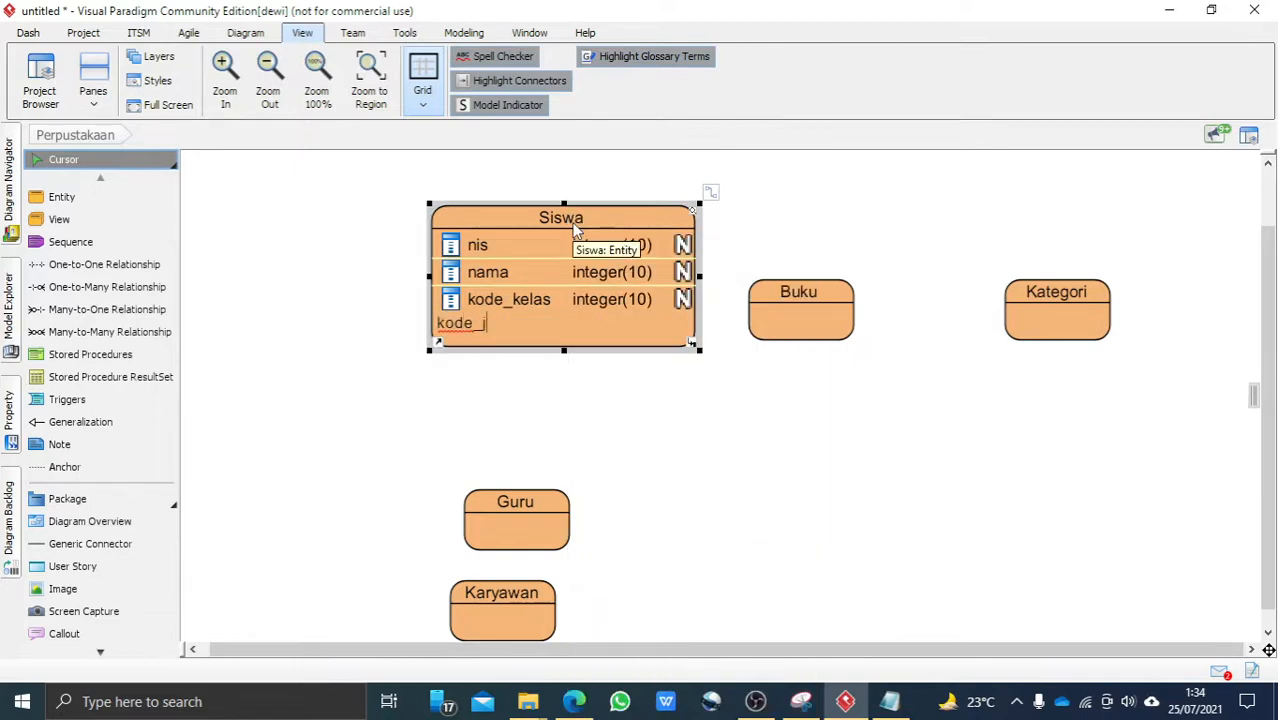
text(urusan)
key(Return)
key(Escape)
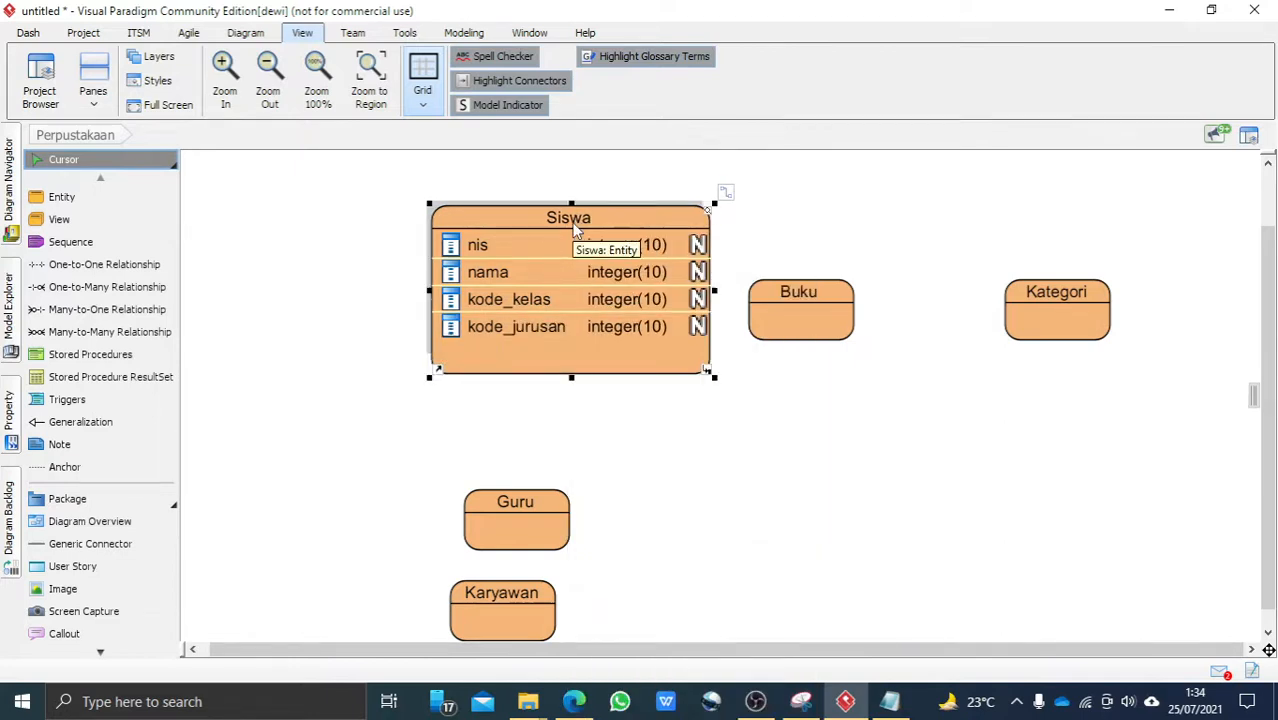
Try to delete the extra default-named column from Siswa, and undo the deletion of the whole entity
key(alt+shift+c)
click(176, 314)
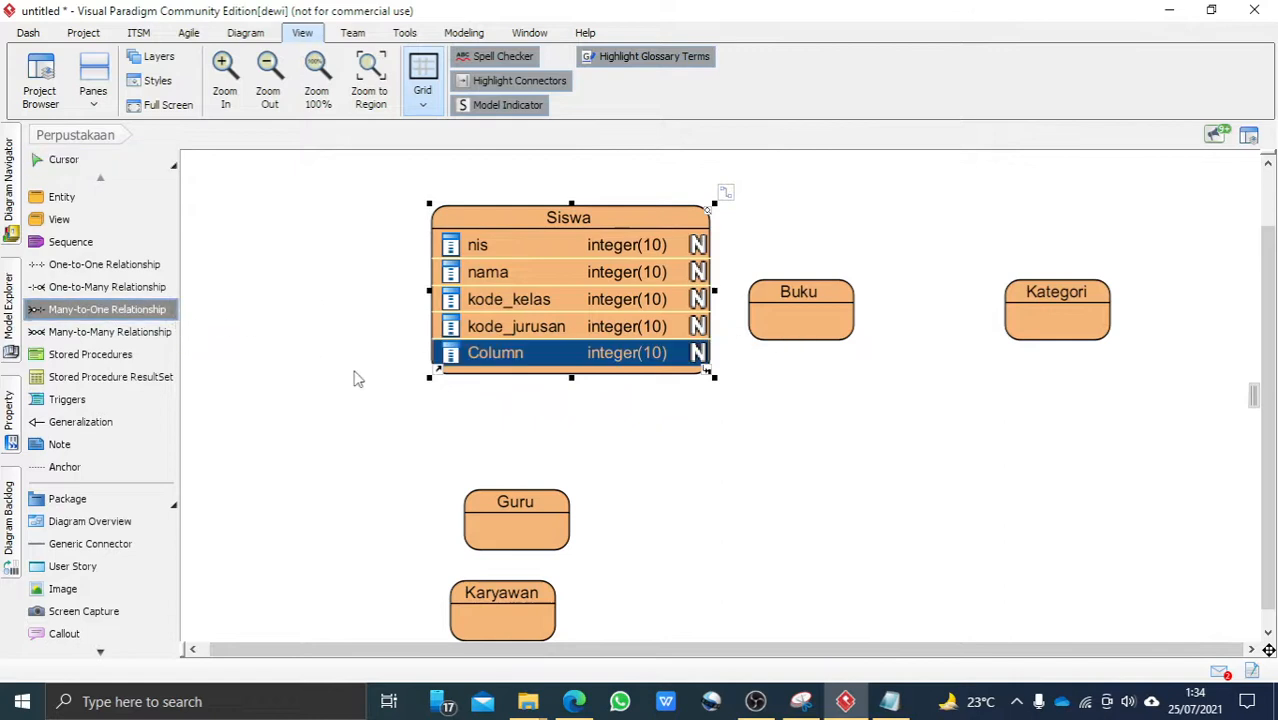
click(450, 353)
key(Delete)
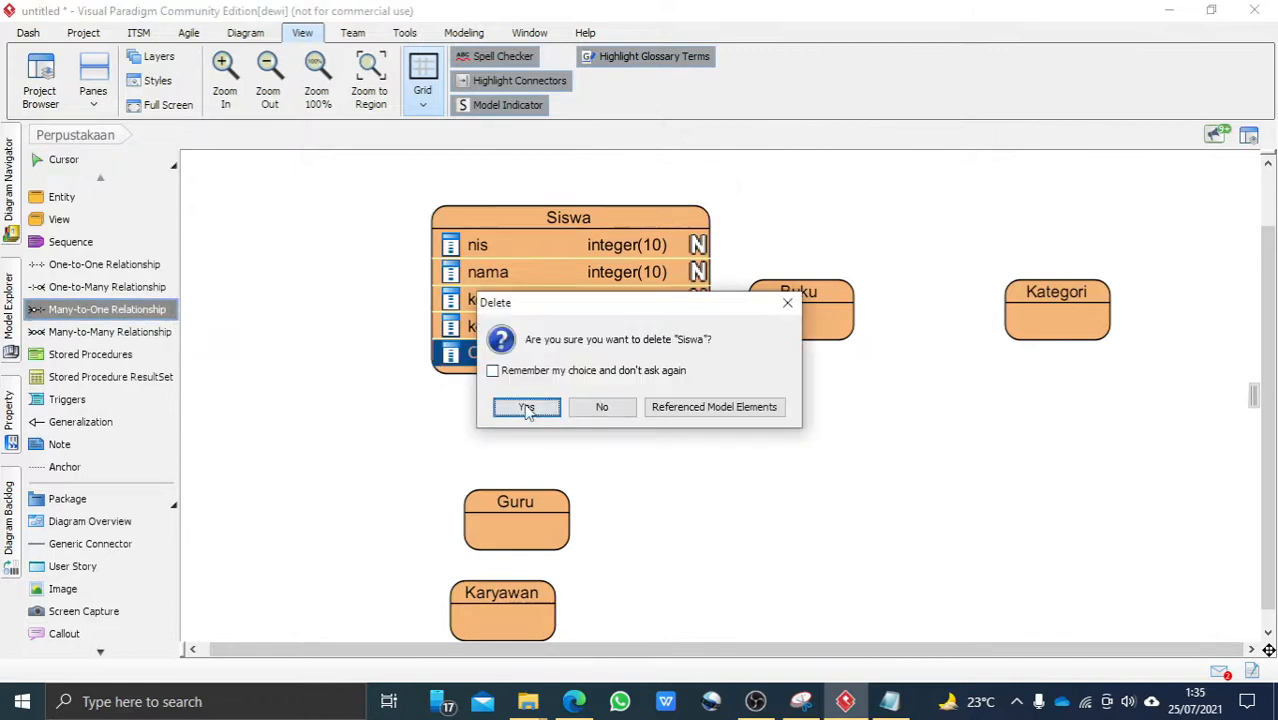
click(528, 406)
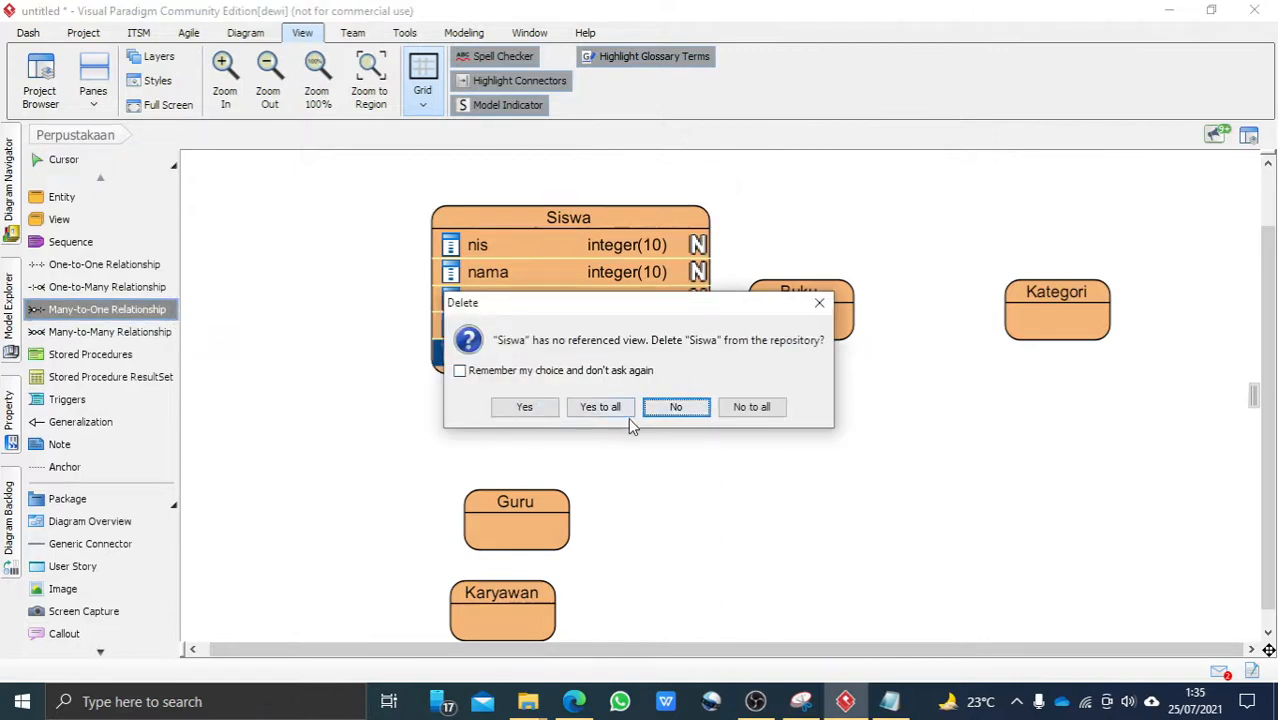
click(622, 413)
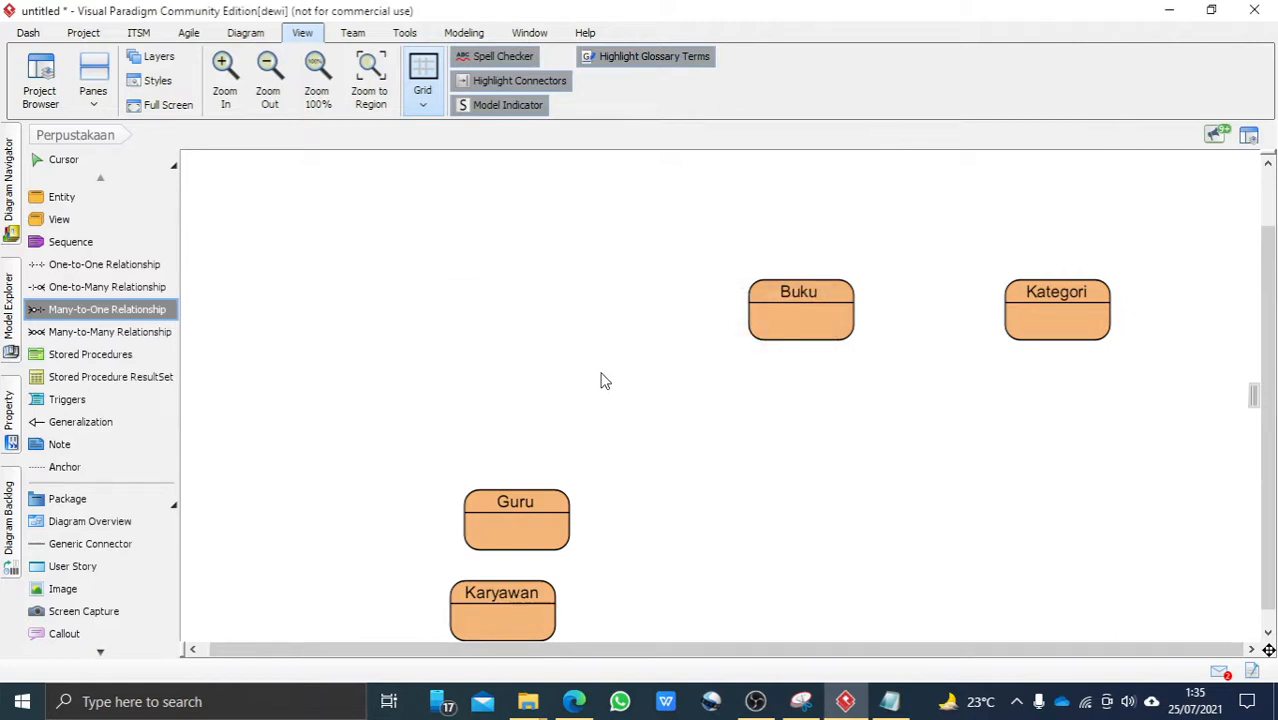
key(Escape)
key(ctrl+z)
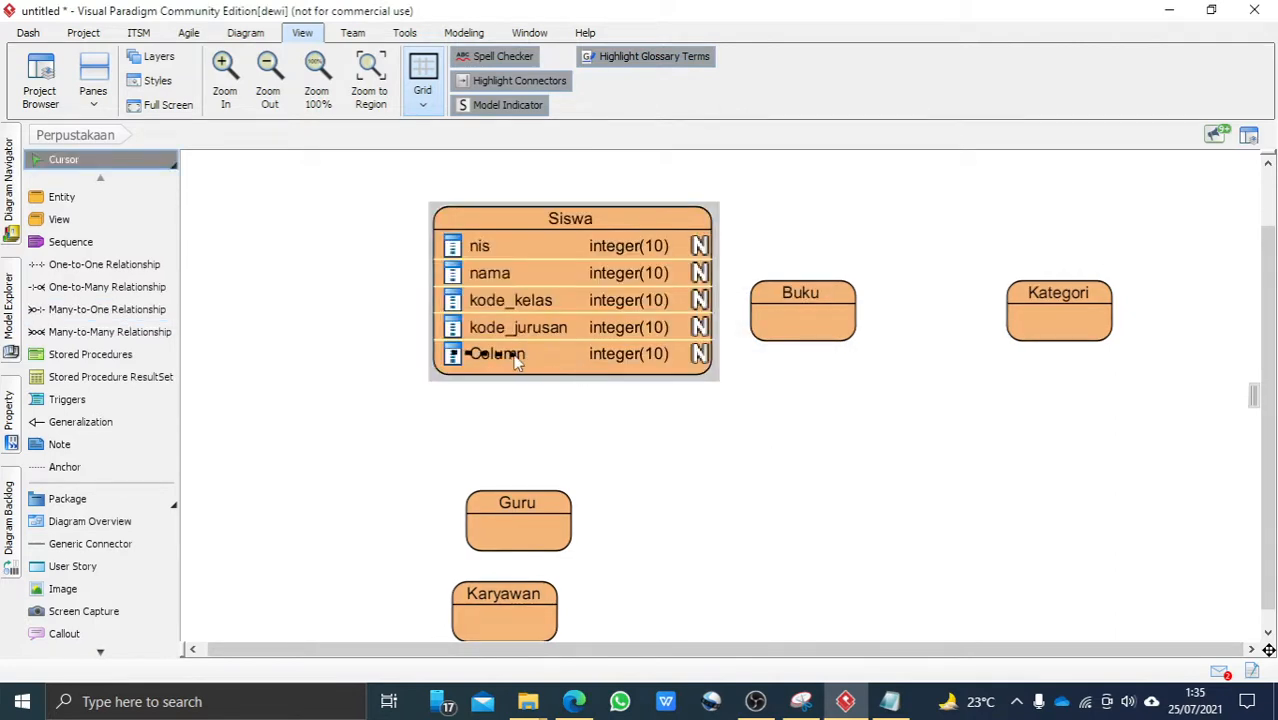
Cancel the pending relationship line and delete the extra column named Column from the Siswa entity
click(511, 361)
click(508, 361)
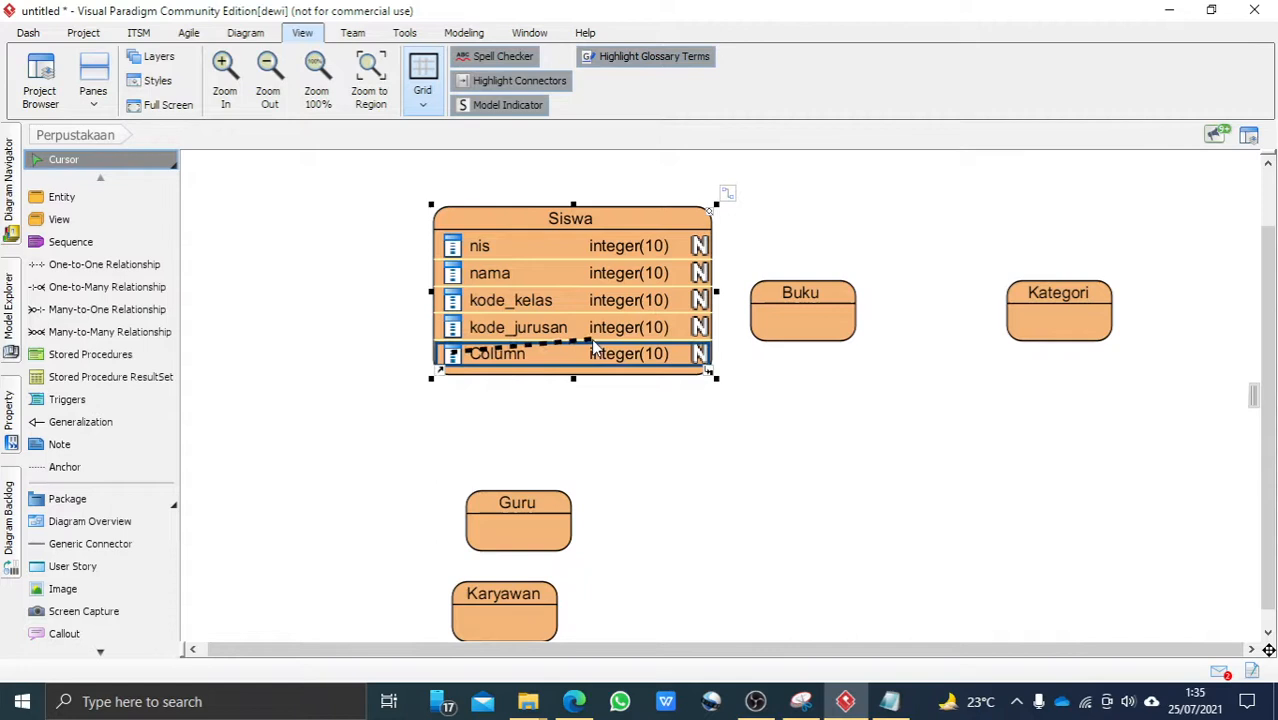
key(Escape)
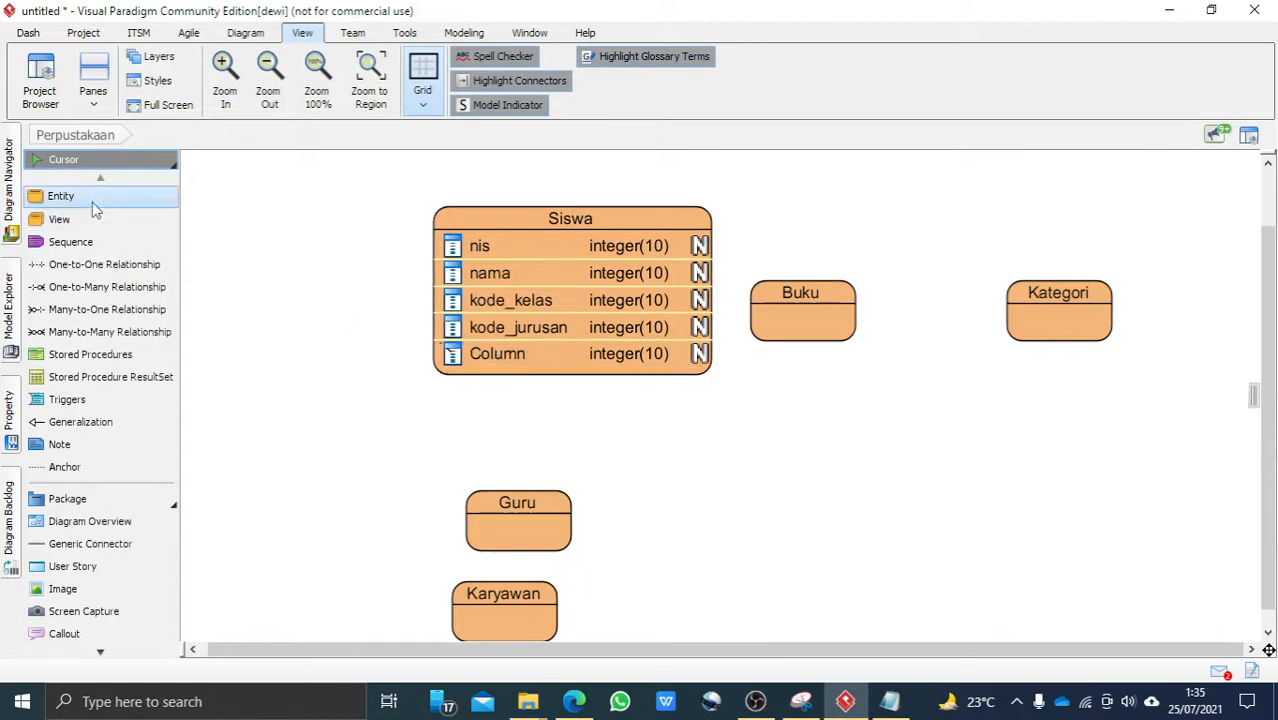
click(509, 358)
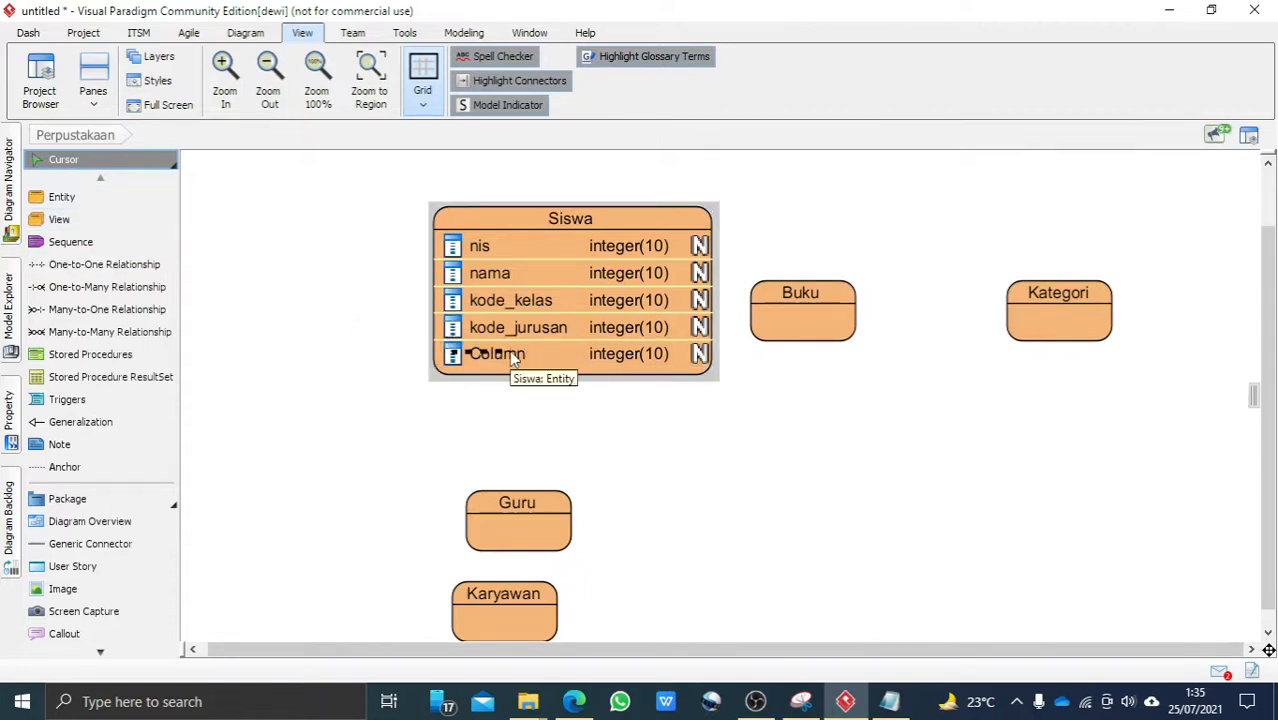
right_click(511, 352)
mouse_move(561, 392)
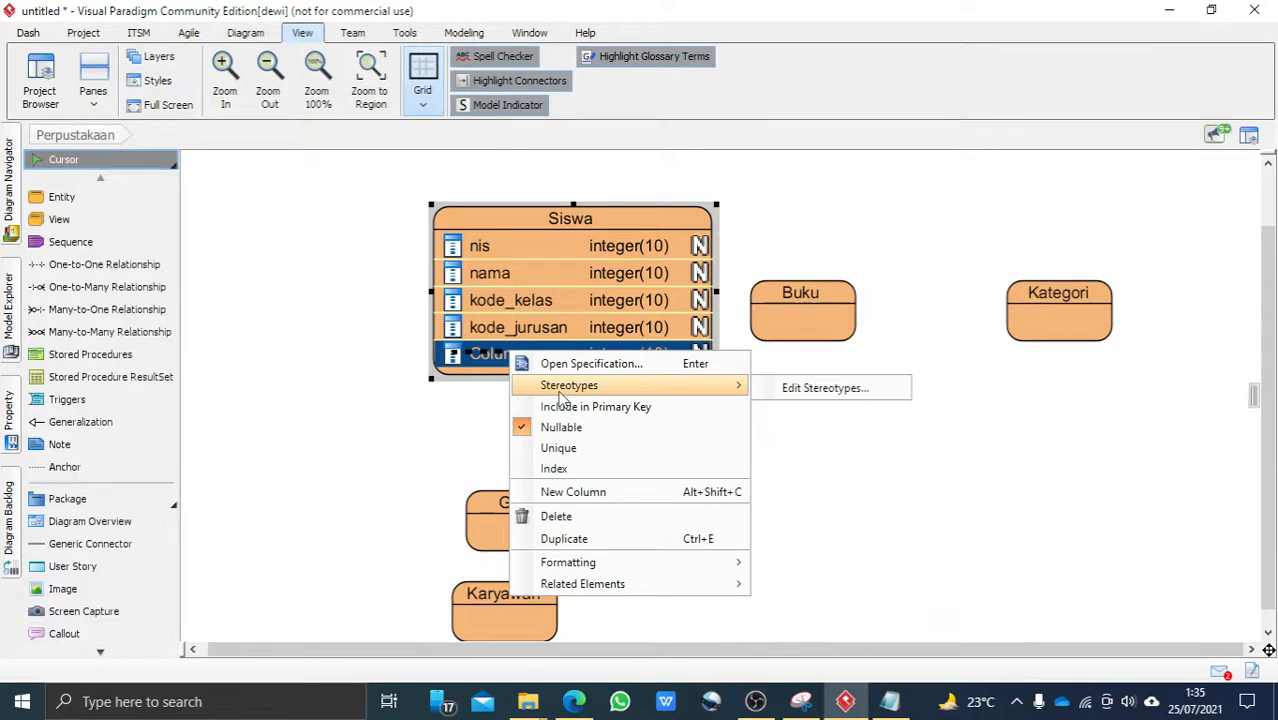
click(591, 518)
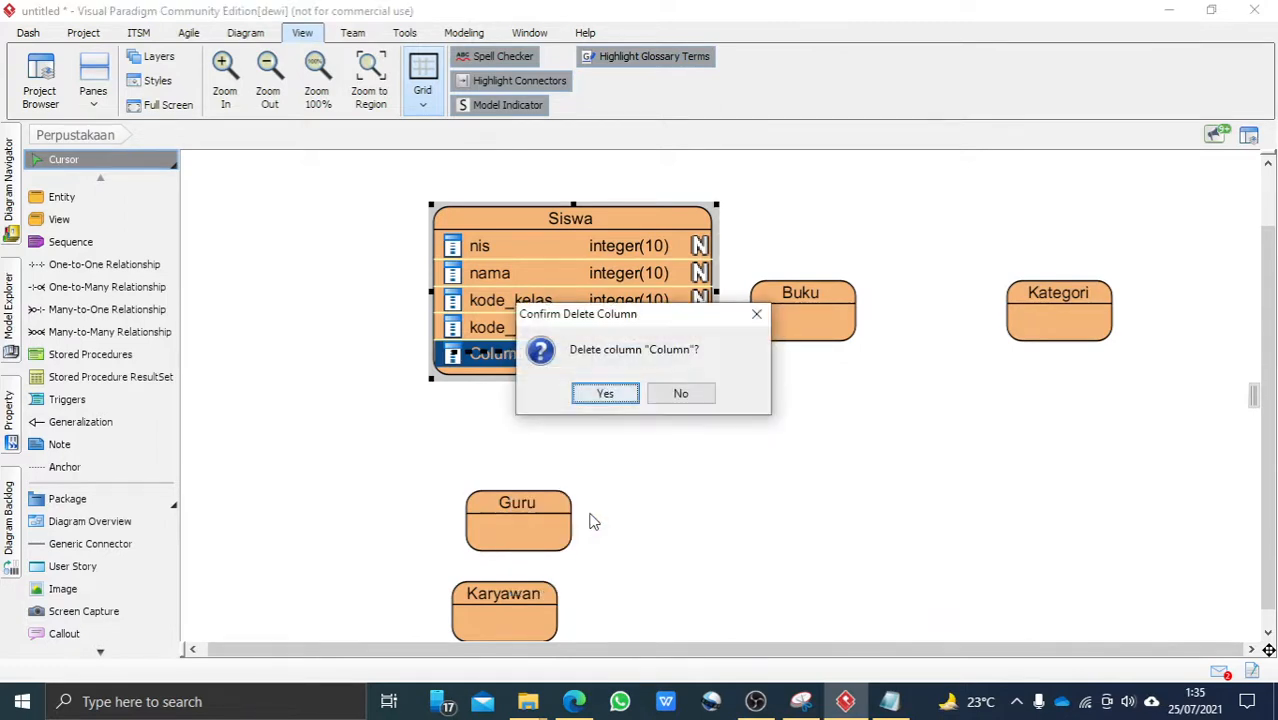
click(610, 390)
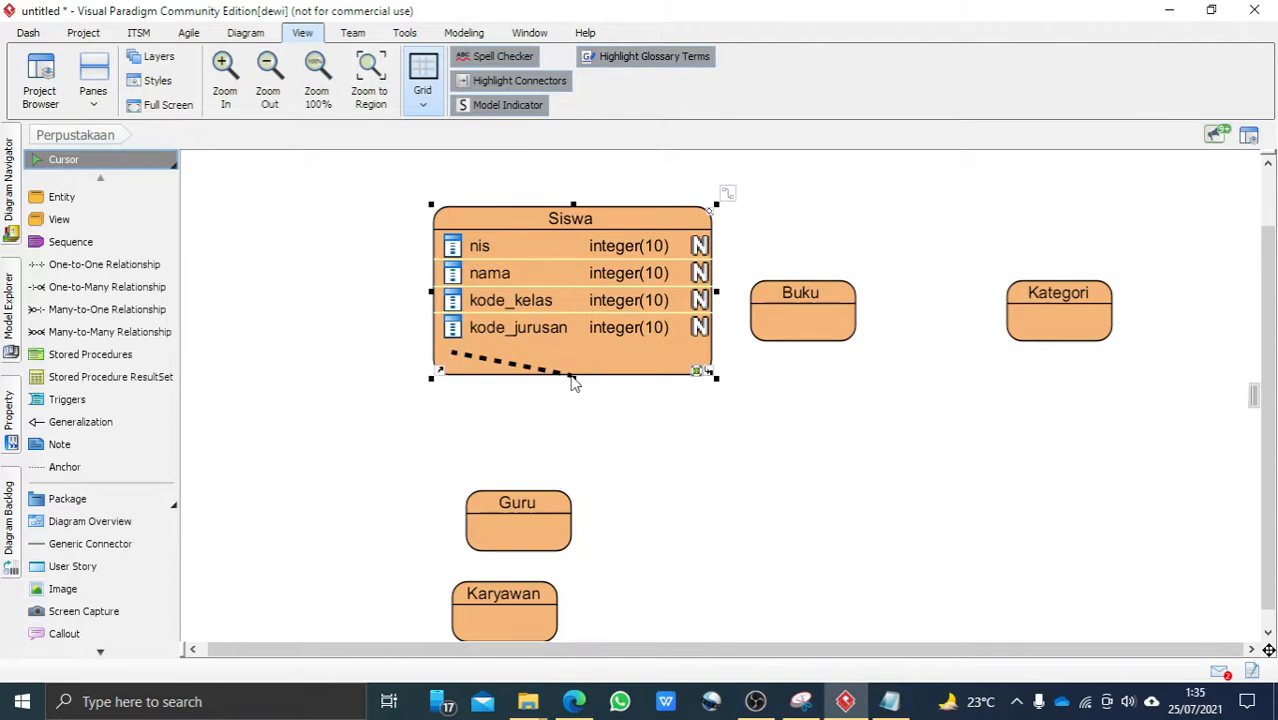
click(639, 346)
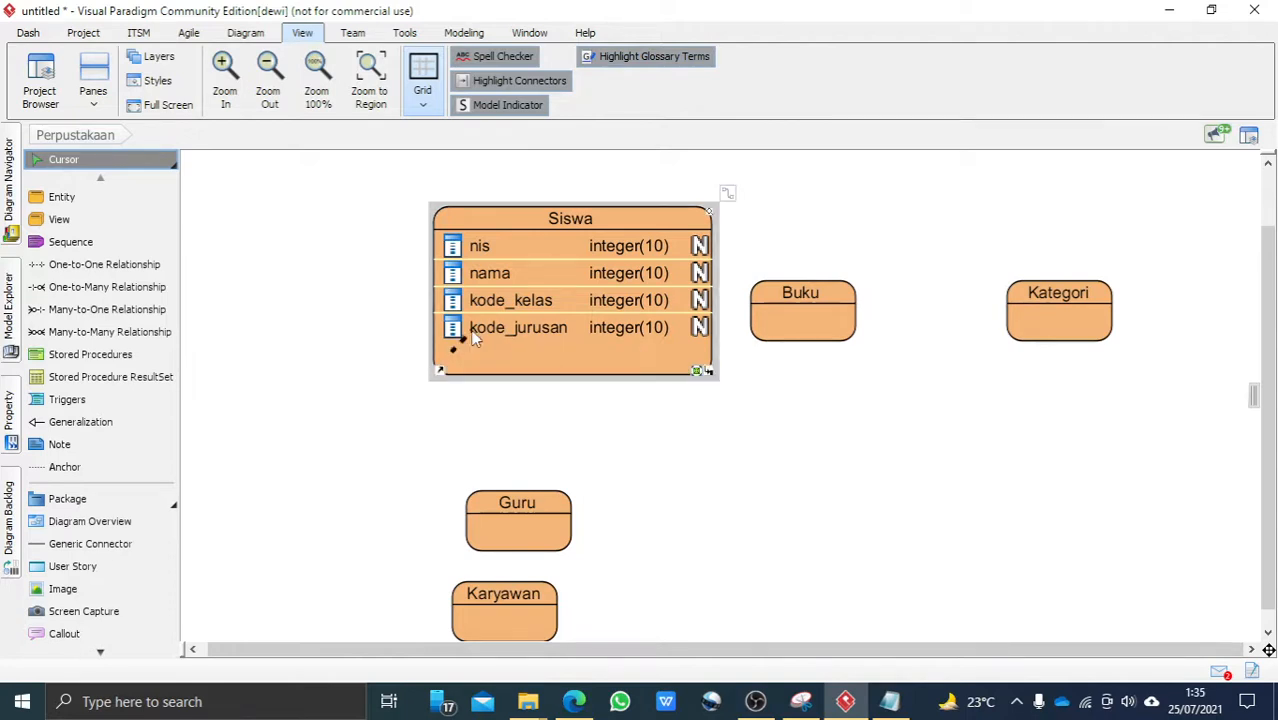
click(104, 200)
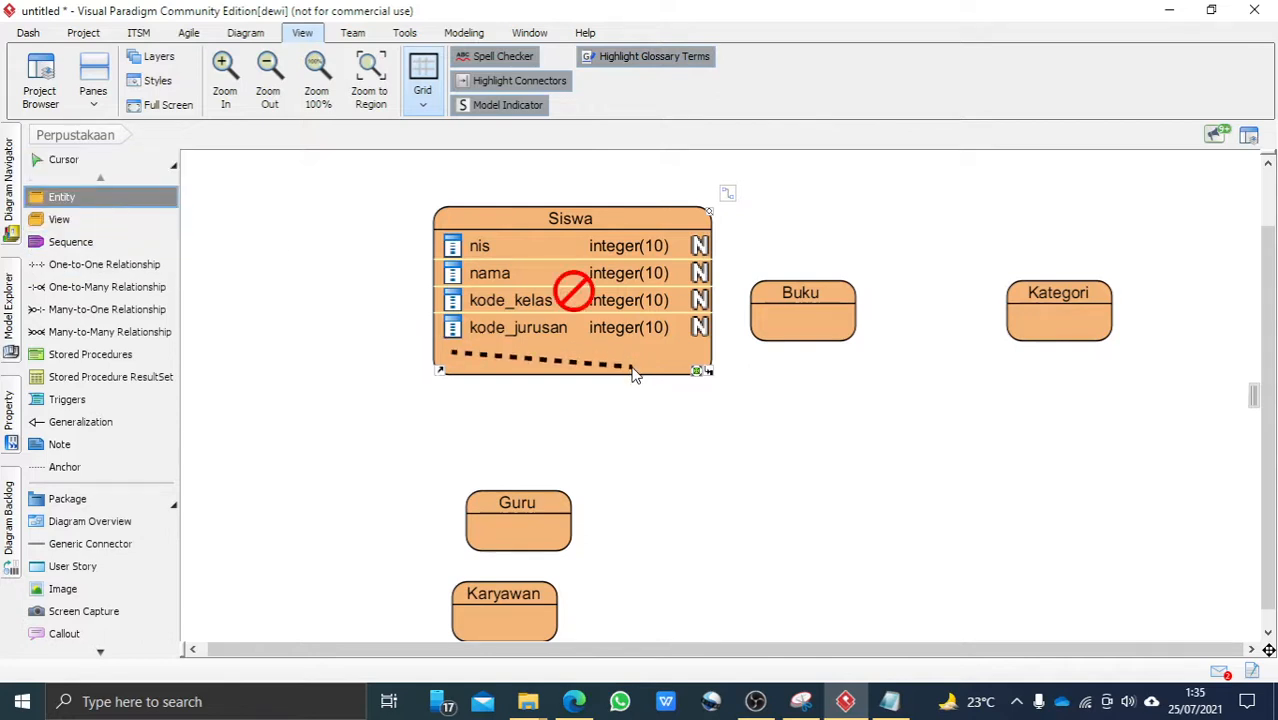
key(Escape)
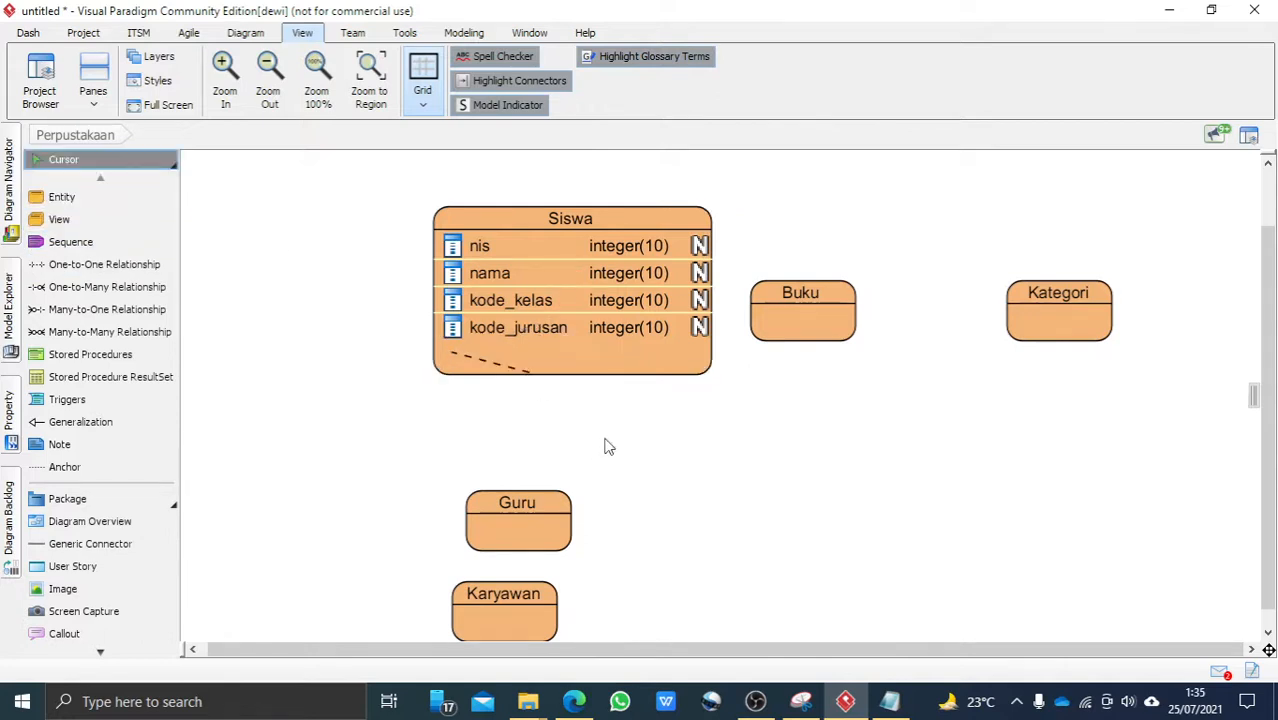
Add the columns no_buku and judul to the Buku entity
click(795, 306)
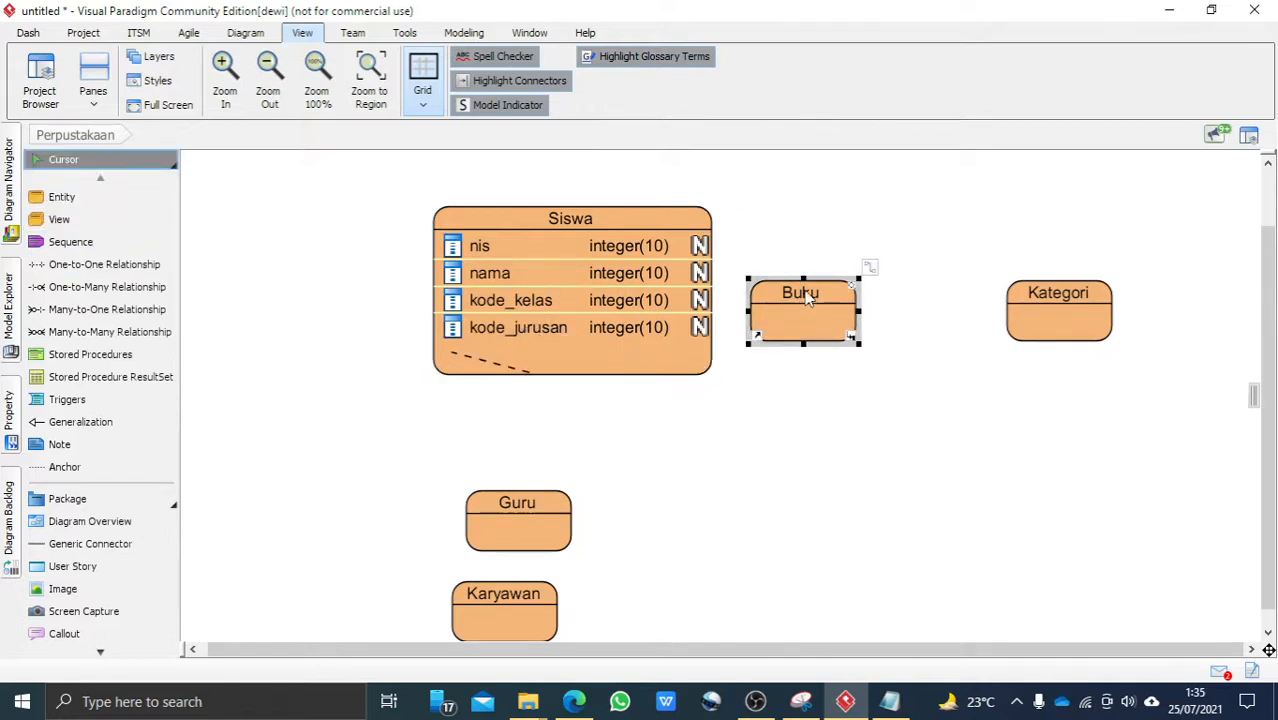
right_click(808, 300)
click(863, 250)
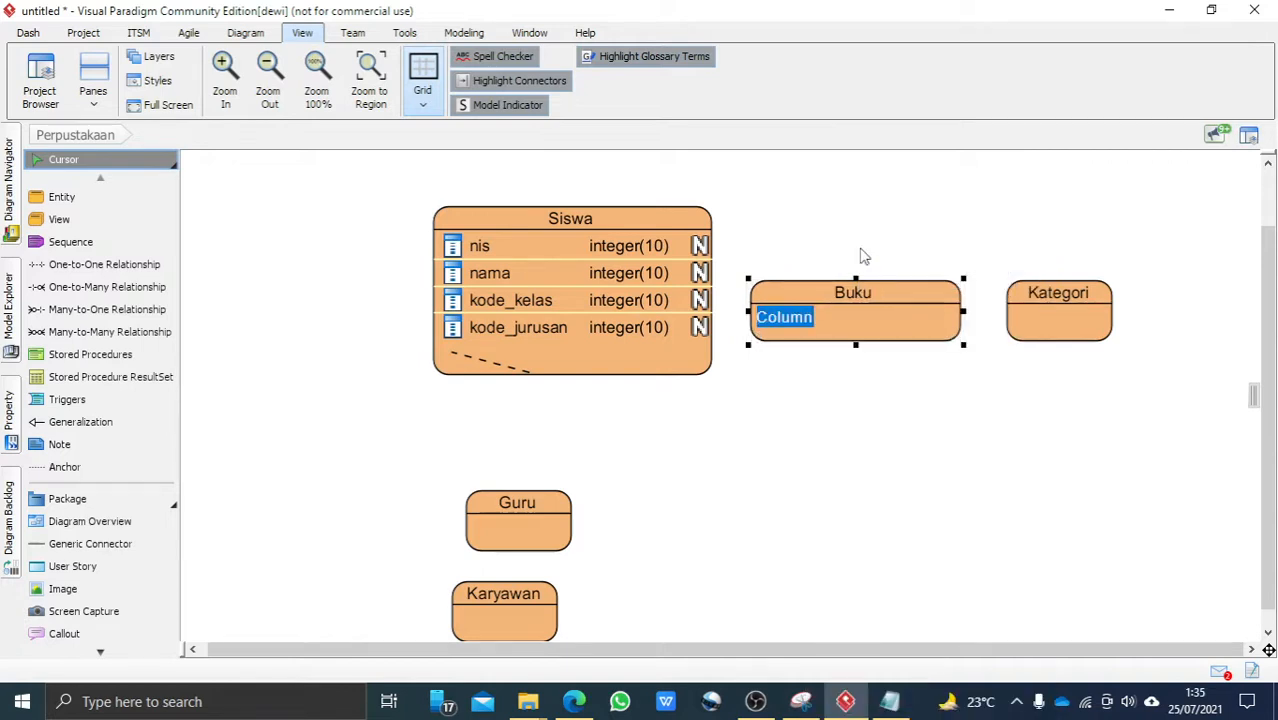
text(no_buku)
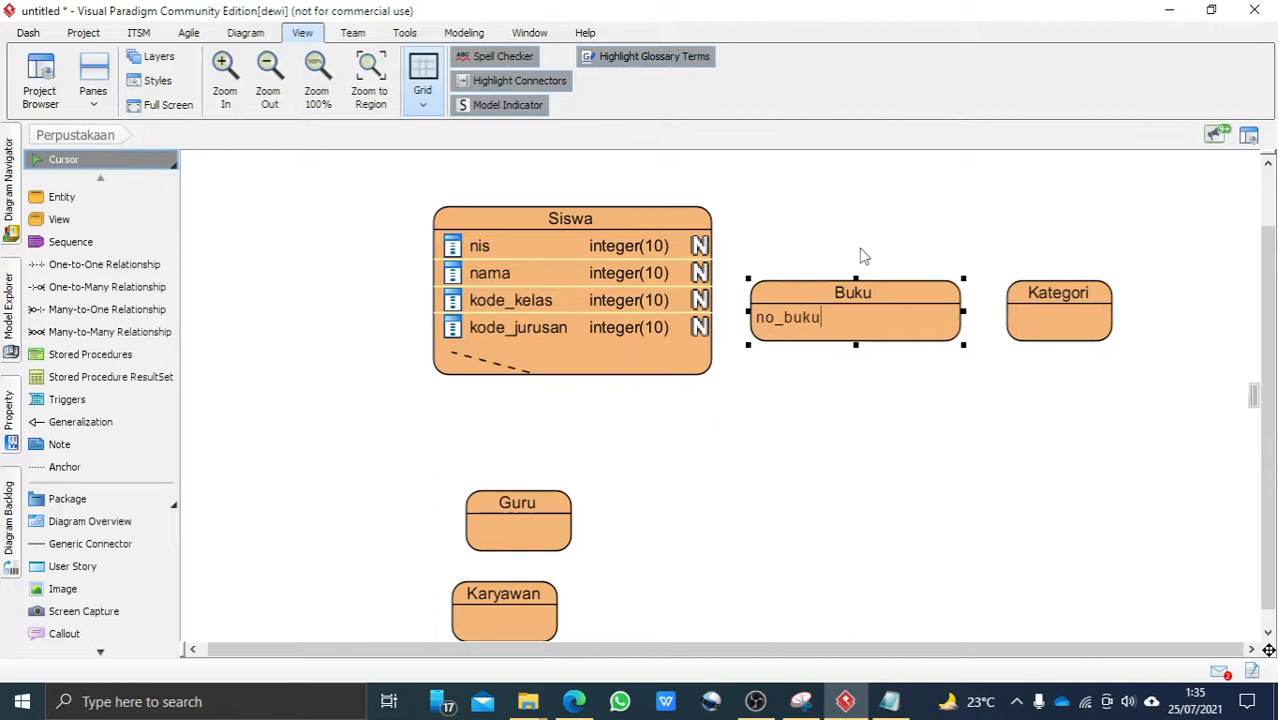
key(Return)
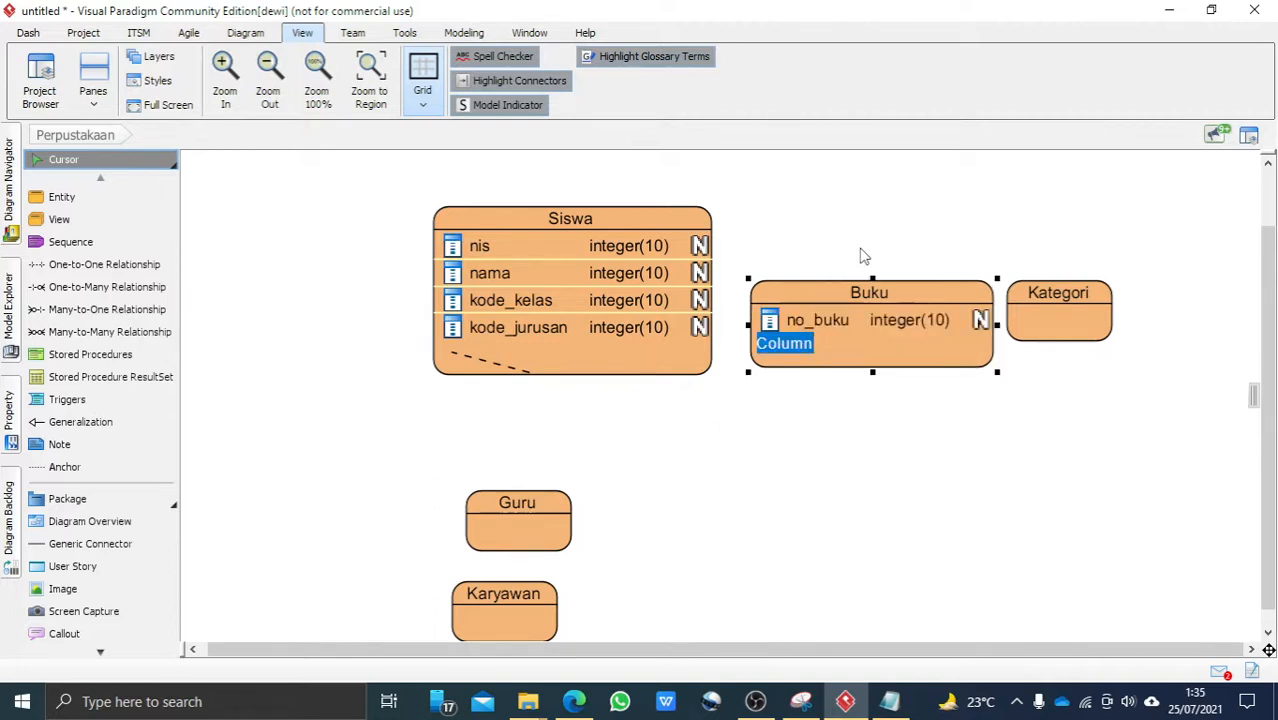
text(judul)
key(Return)
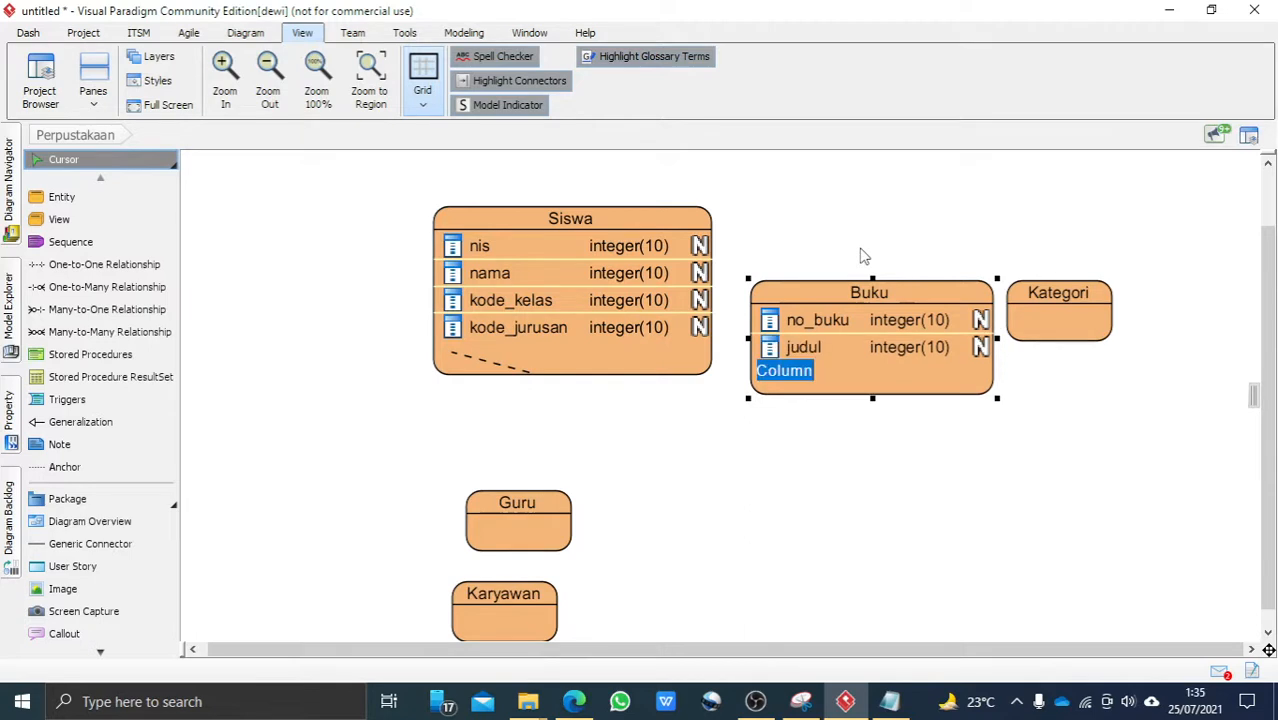
Add the columns pengarang, tahun_terbit and penerbit to the Buku entity below judul
text(pen)
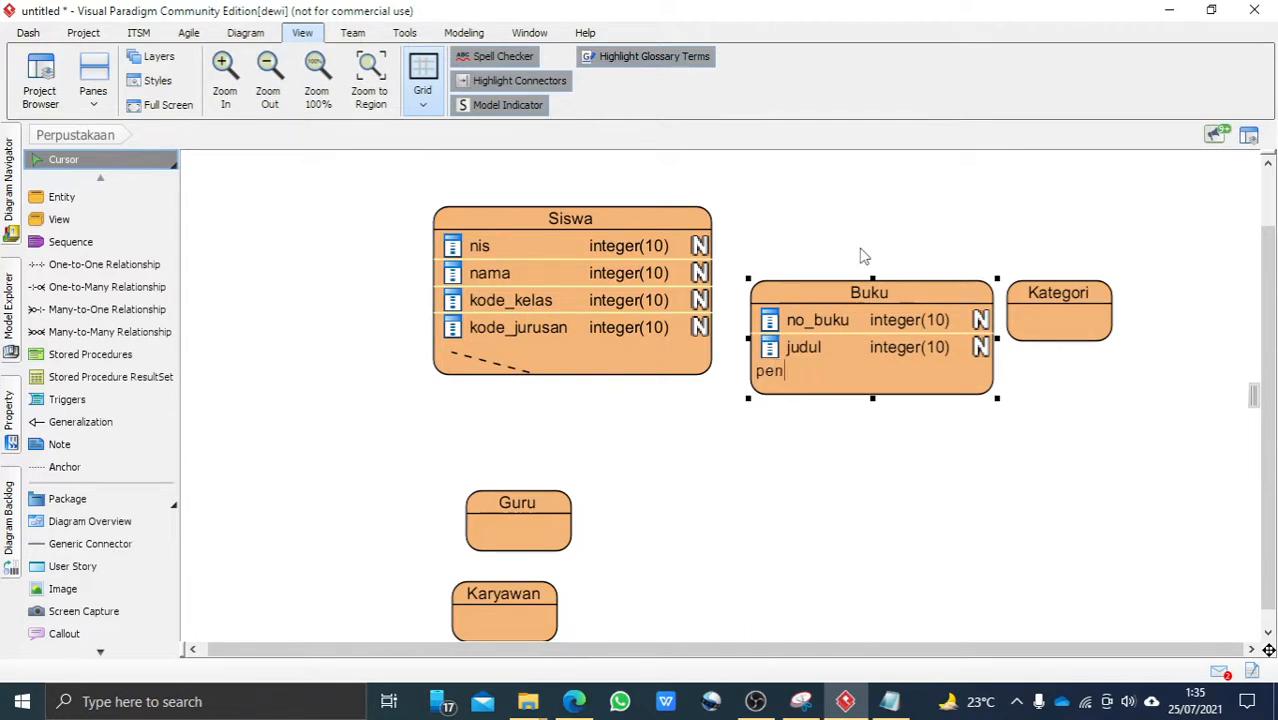
text(garang)
key(Return)
text(tahun_te)
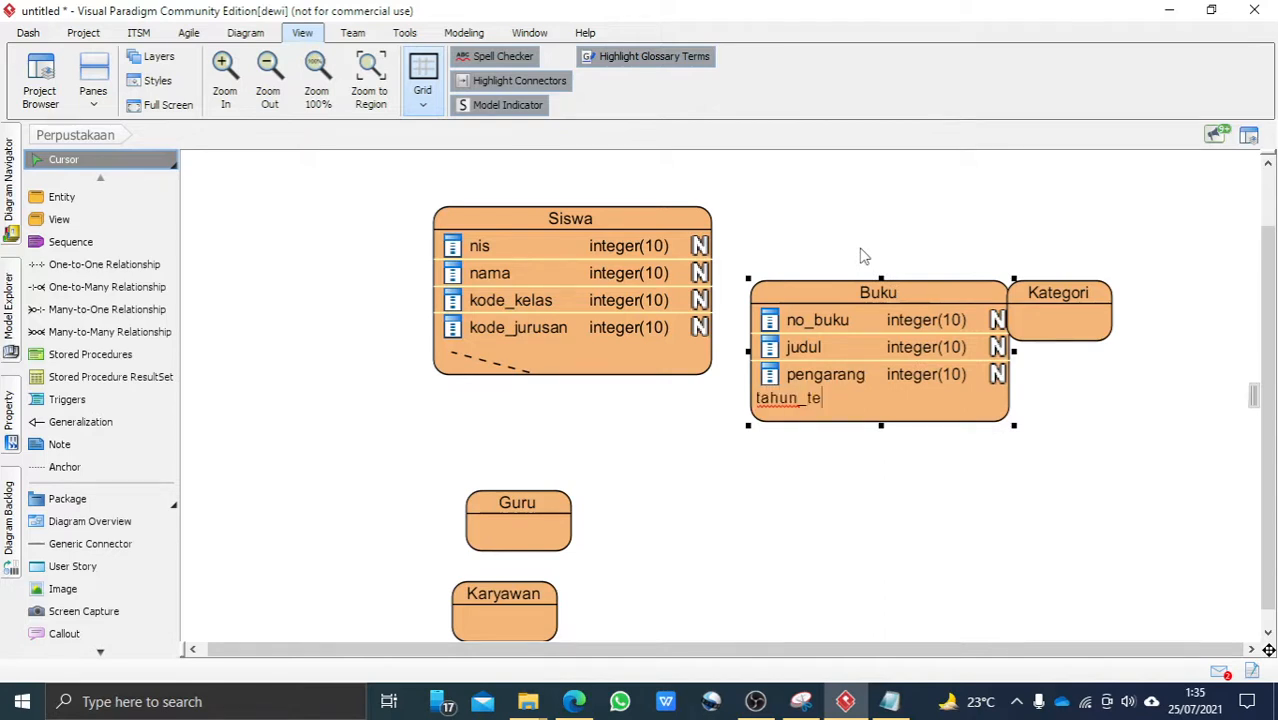
text(rbit)
key(Return)
text(pene)
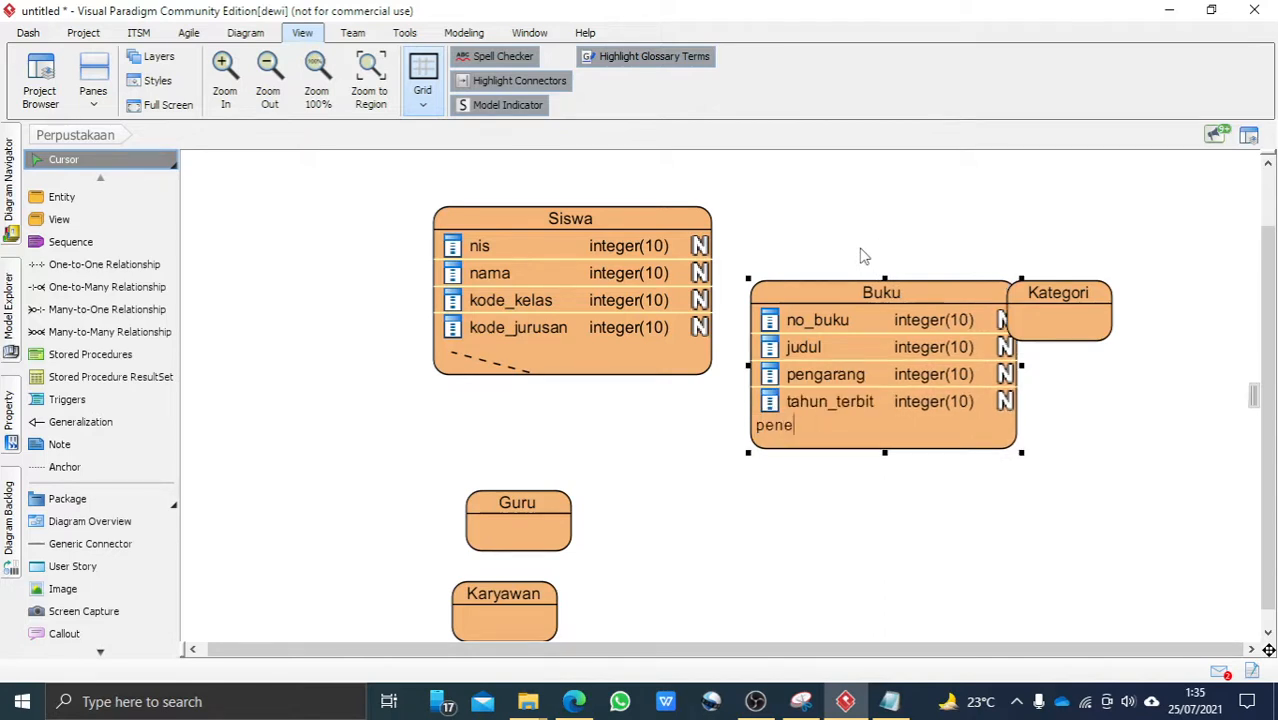
text(rbit)
key(Return)
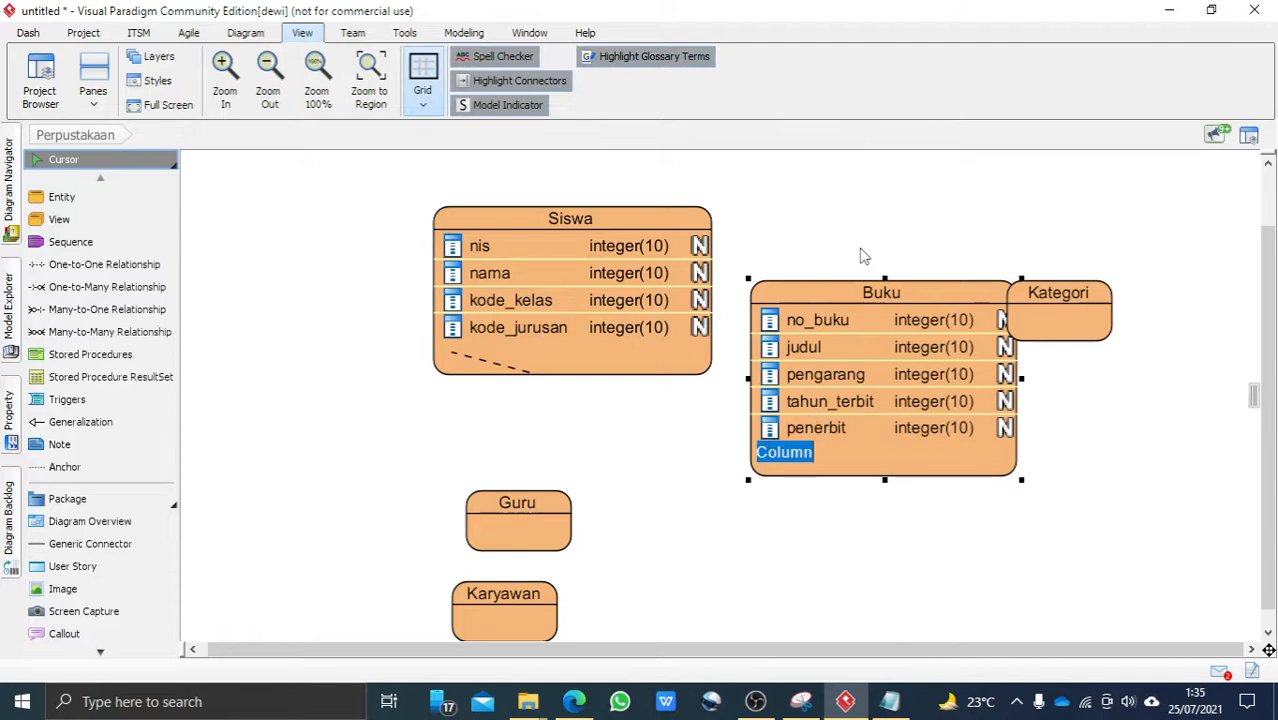
Finish the column list of the Buku entity at penerbit, discarding the pending new column
key(Escape)
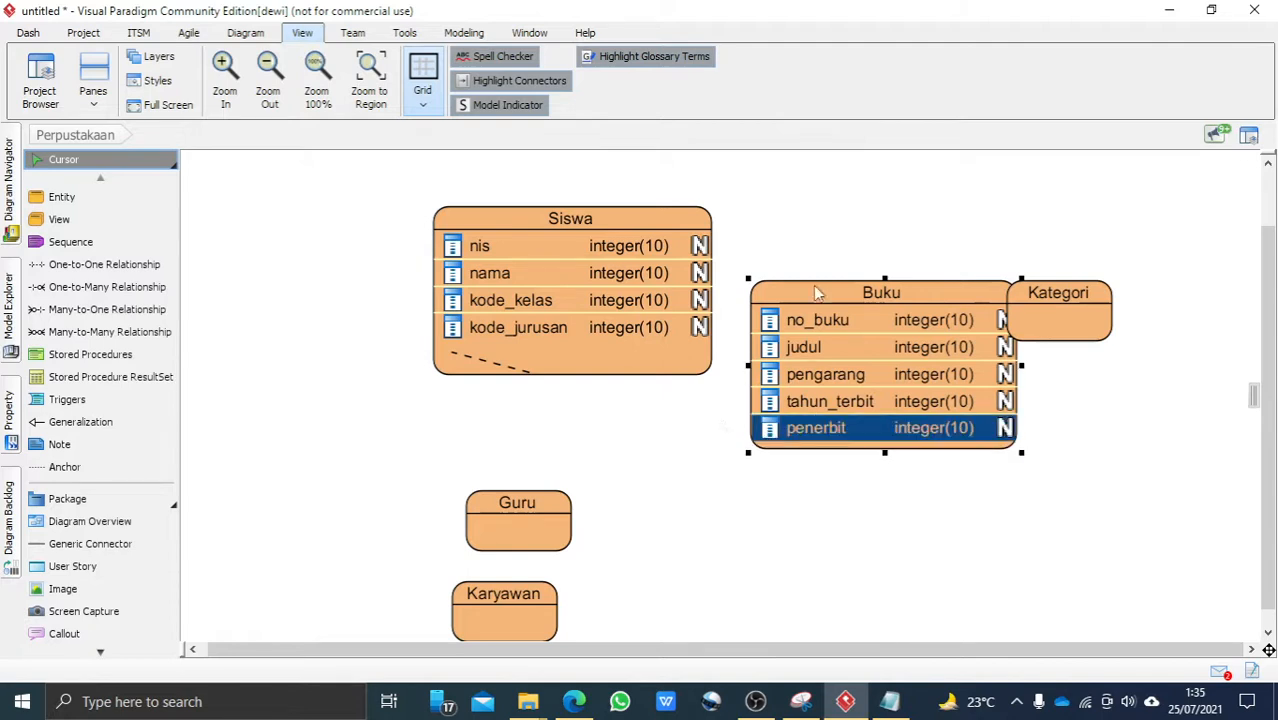
click(835, 557)
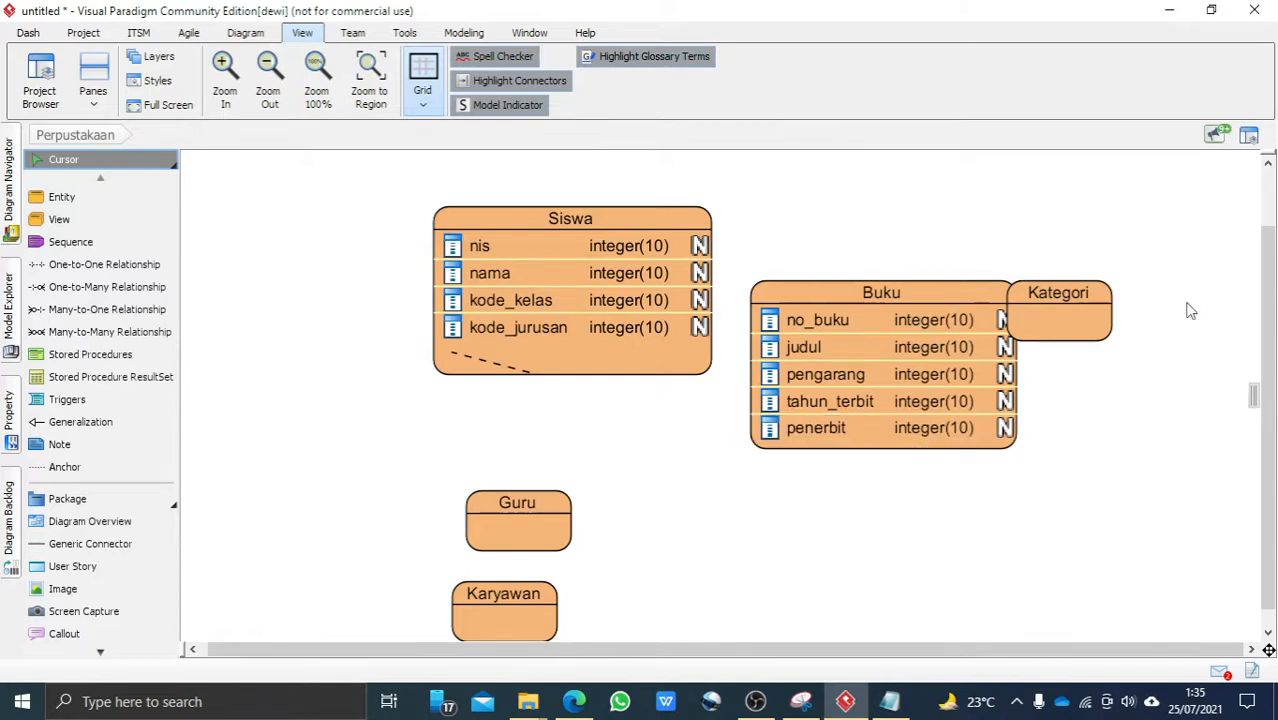
Try to select and remove the stray dashed line inside the Siswa entity
right_click(521, 315)
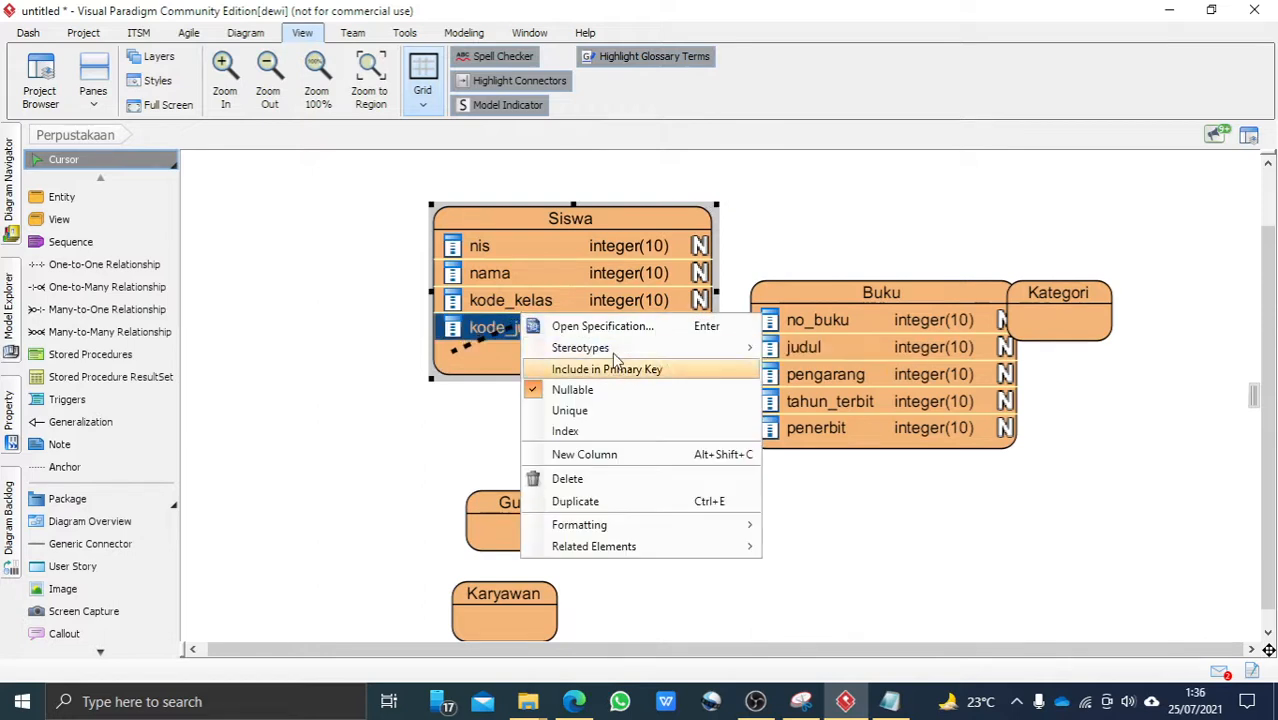
mouse_move(620, 352)
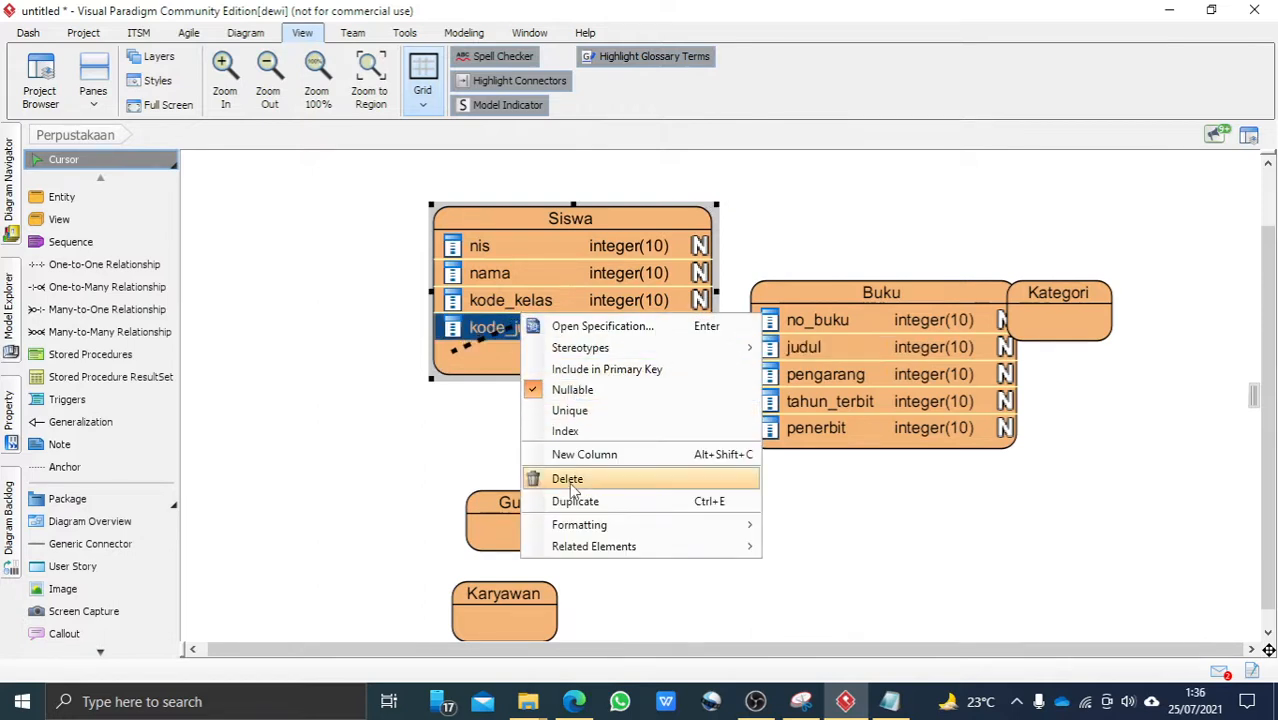
click(453, 363)
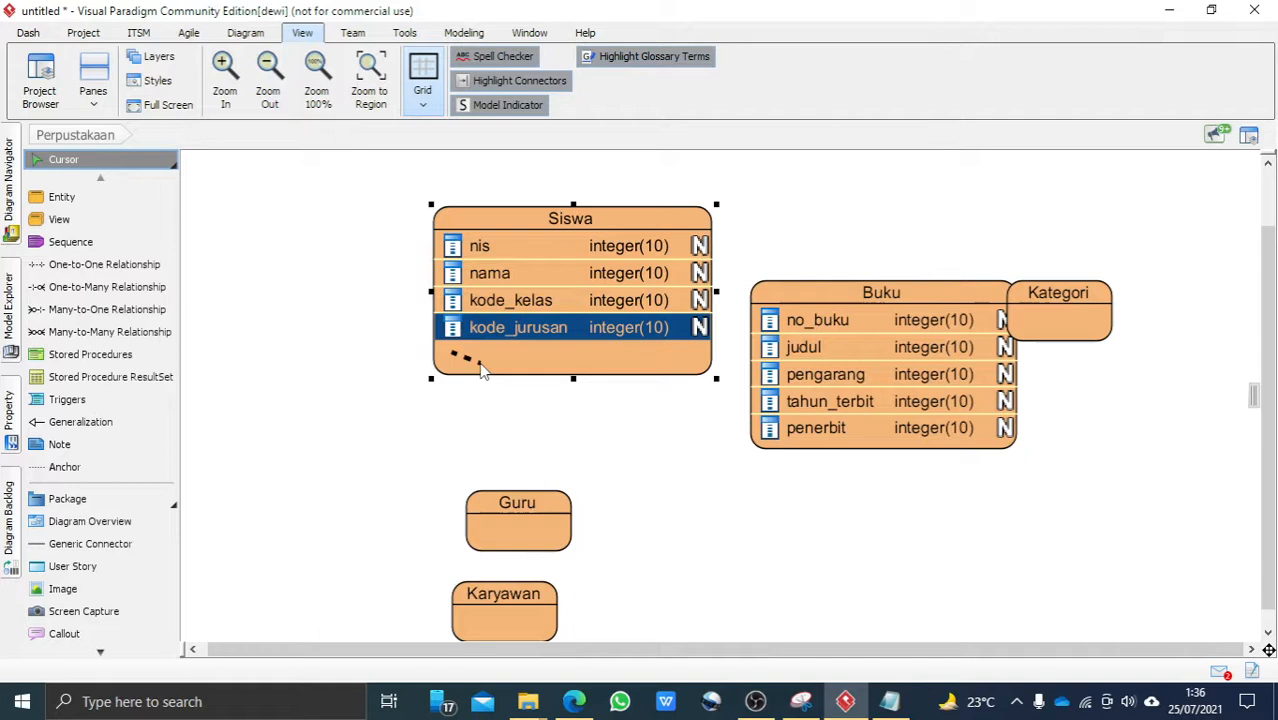
click(480, 370)
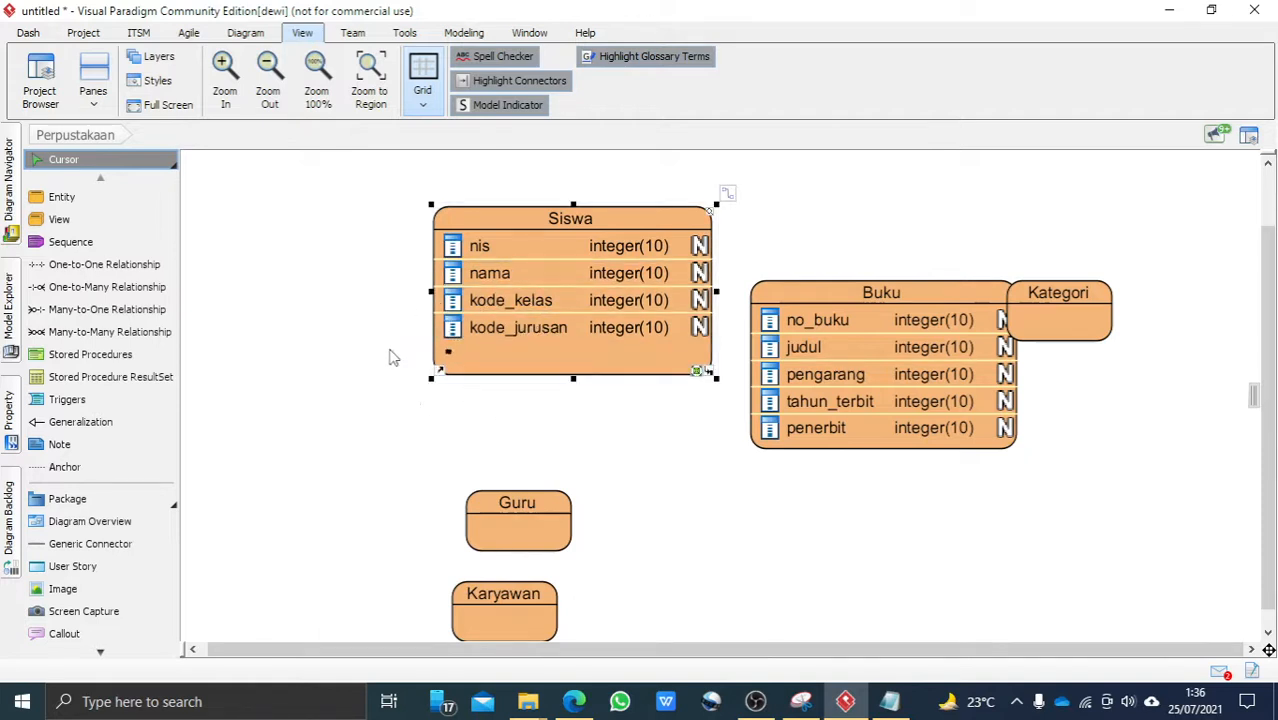
click(439, 370)
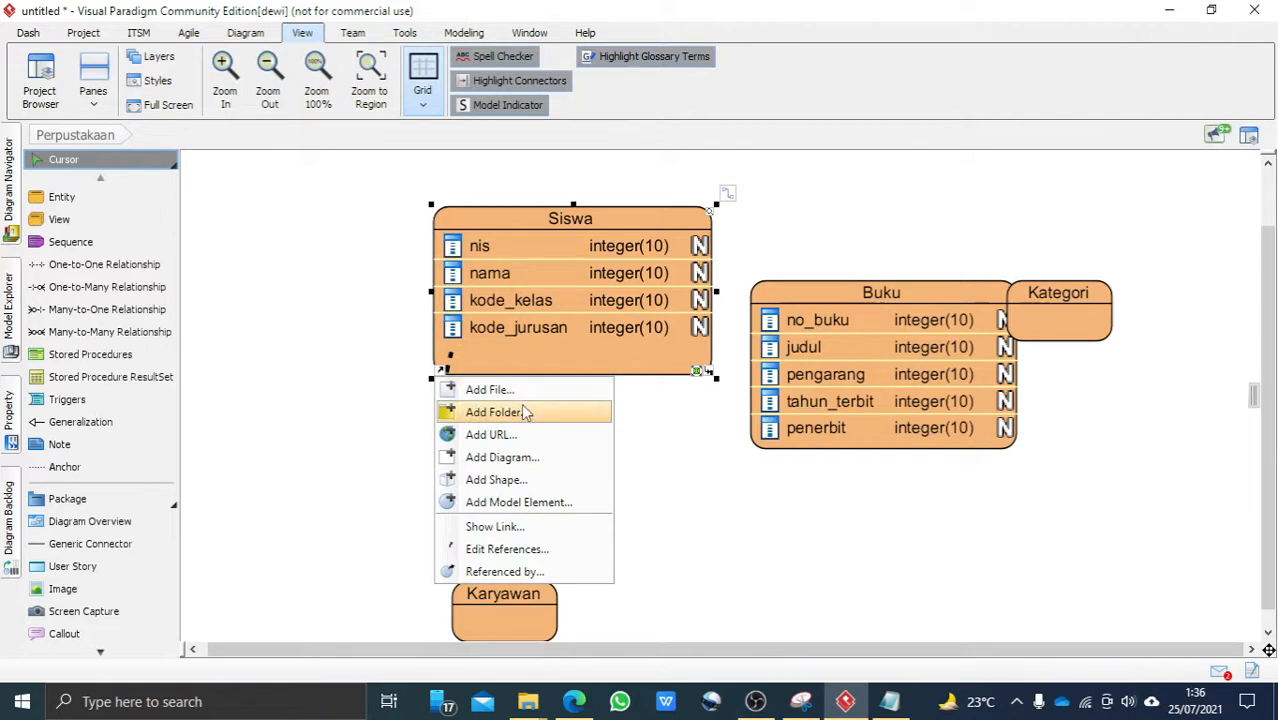
click(589, 375)
drag(630, 375, 452, 362)
drag(521, 349, 945, 297)
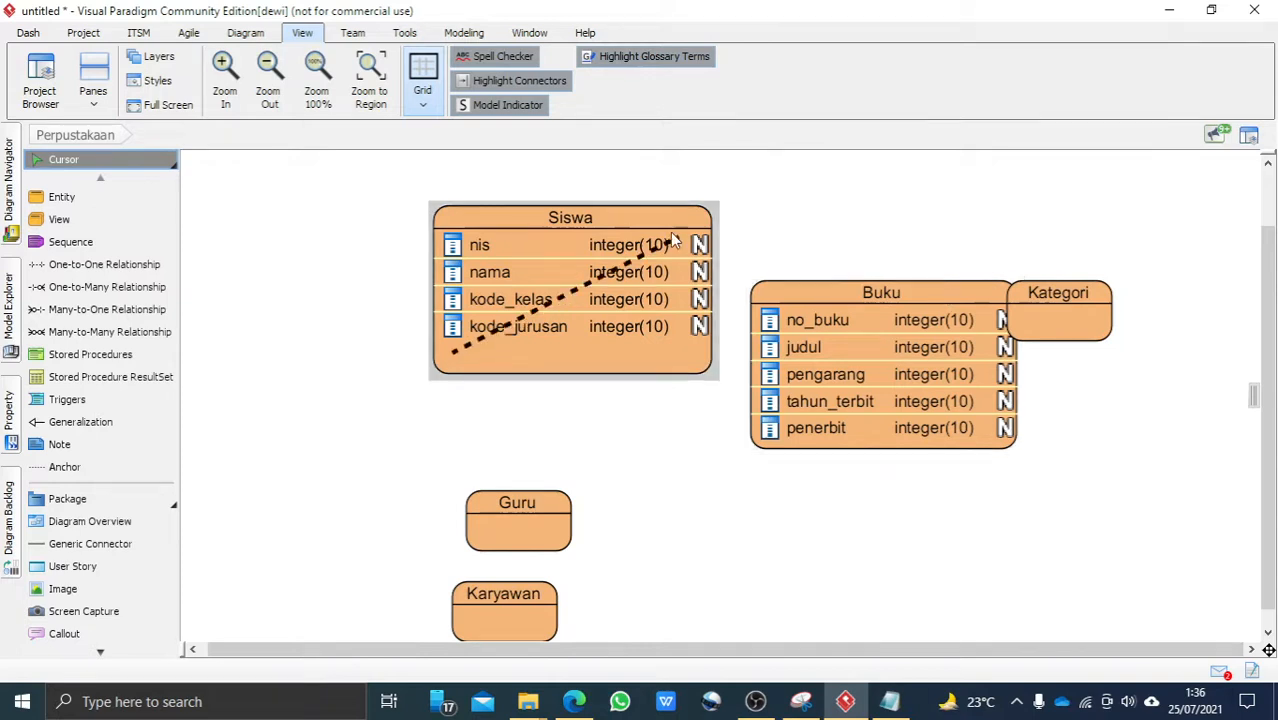
Rearrange the entities so that Siswa sits further left, Buku stands beside it and Guru lies below Siswa
drag(662, 228, 563, 236)
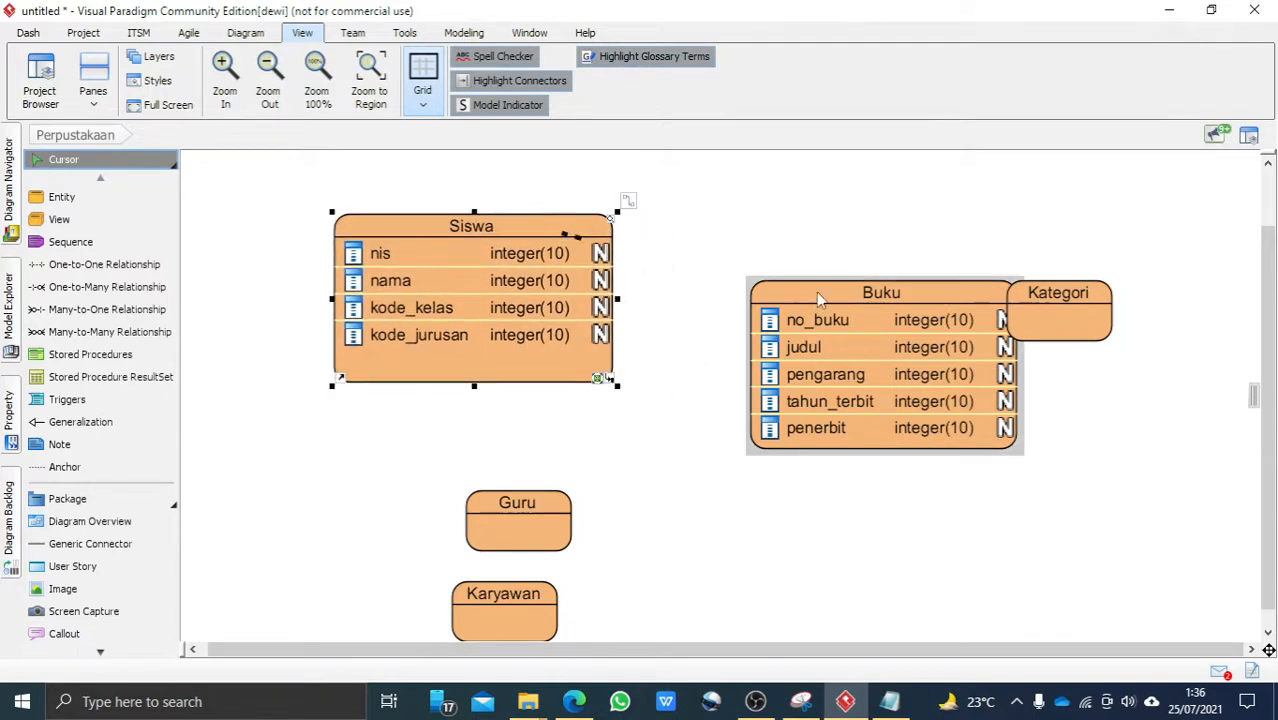
drag(816, 292, 707, 239)
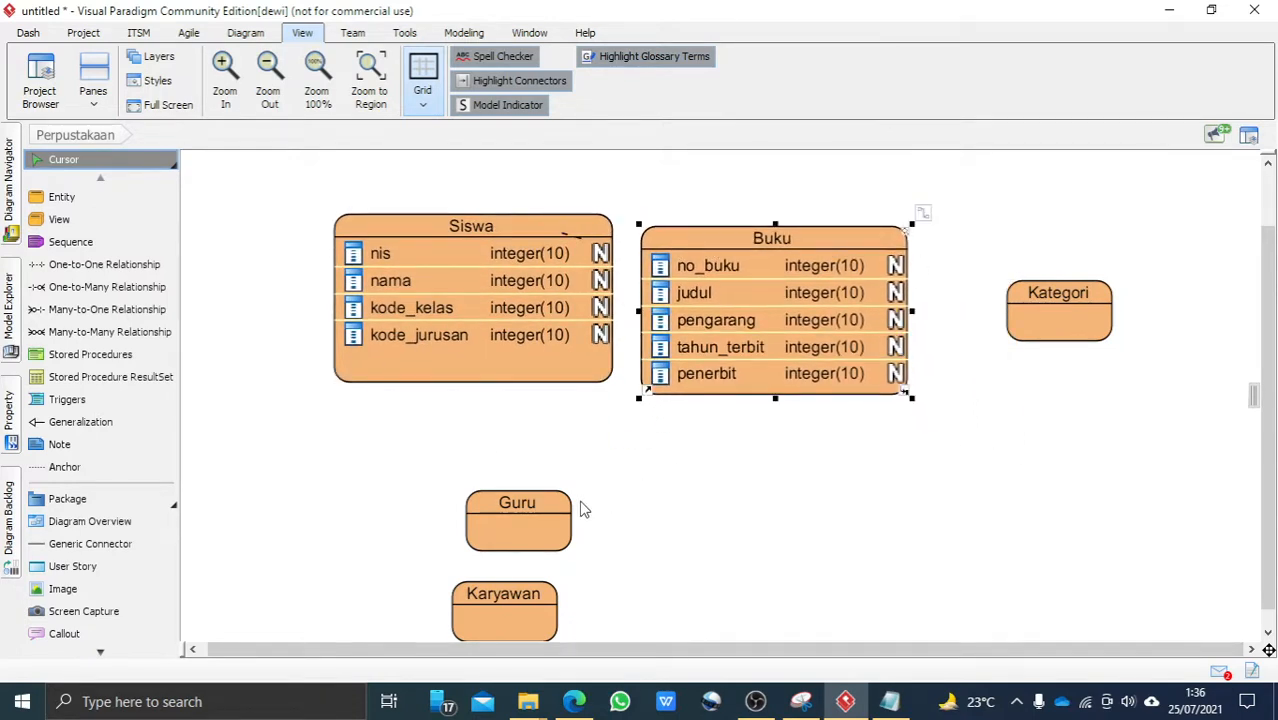
drag(528, 498, 409, 440)
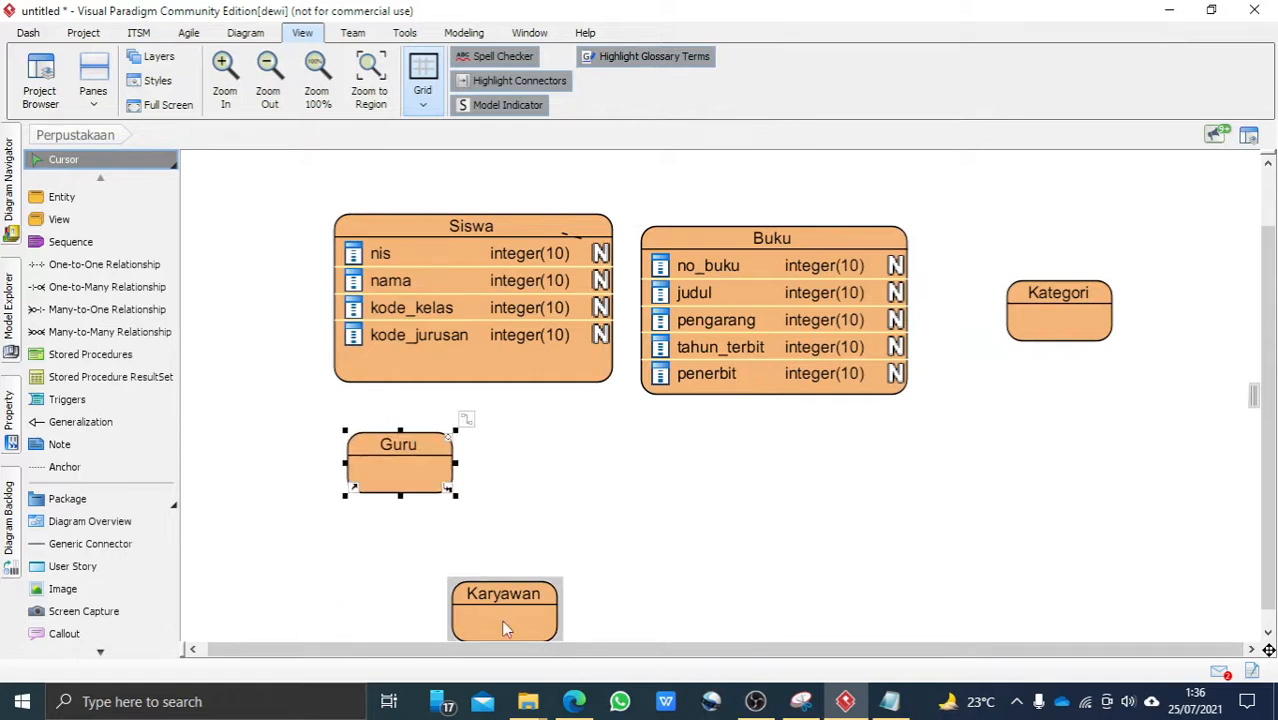
Add the column nip to the Guru entity
right_click(400, 457)
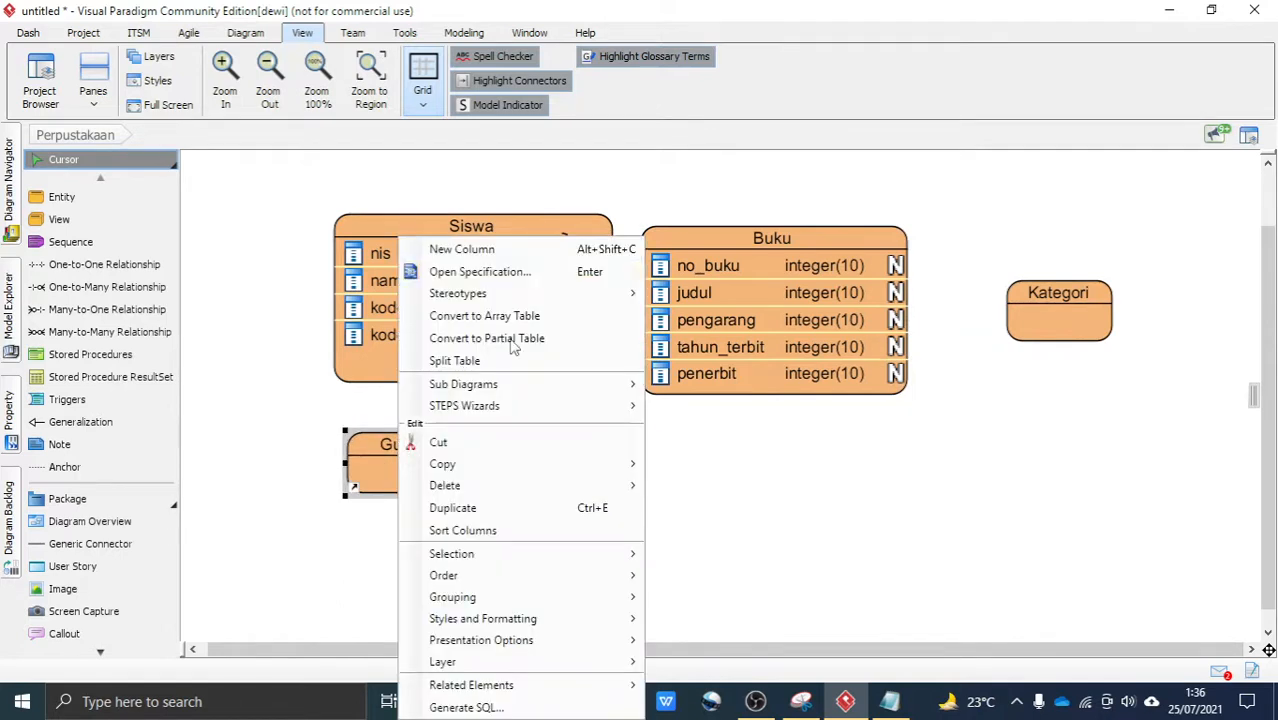
click(519, 252)
text(nip)
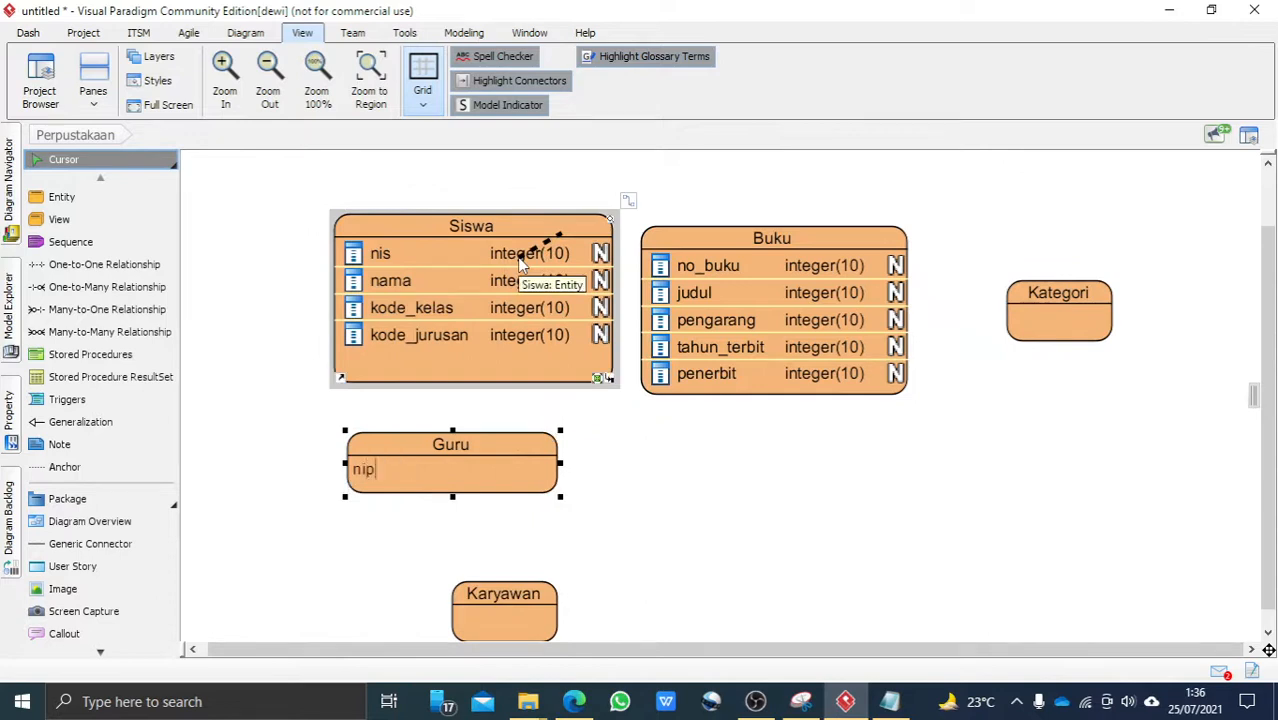
key(Return)
text(nama)
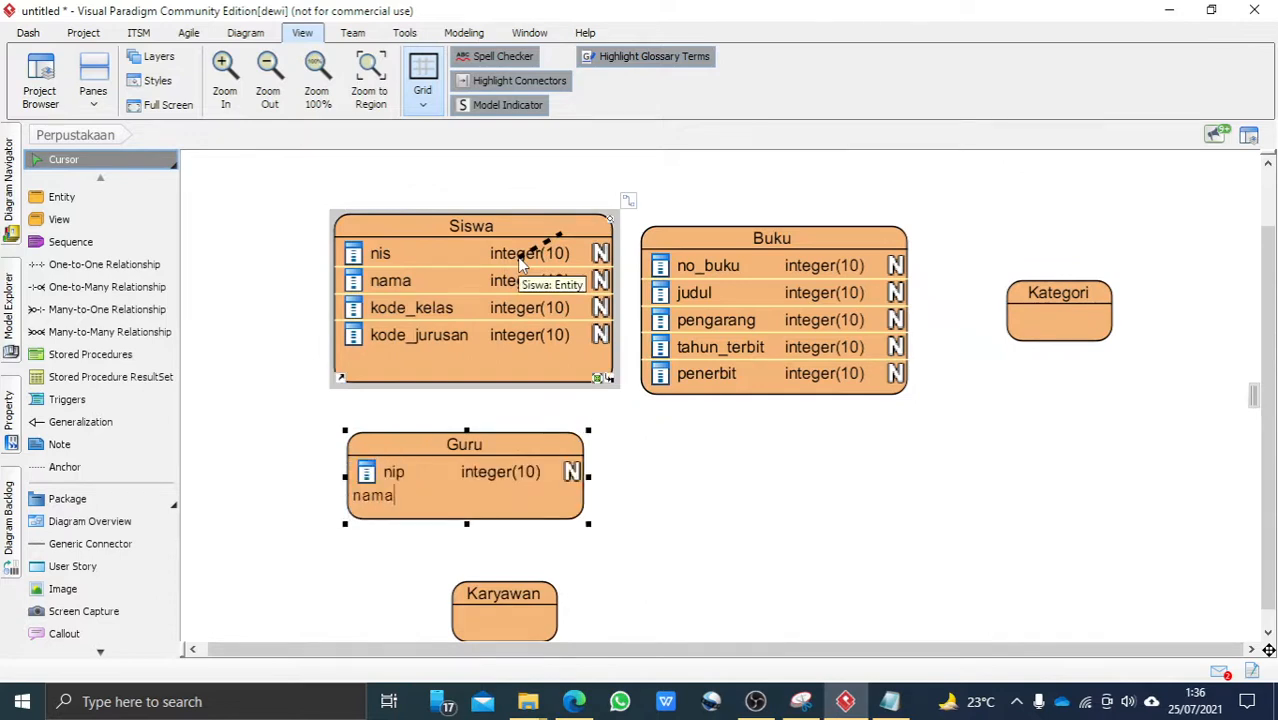
key(Escape)
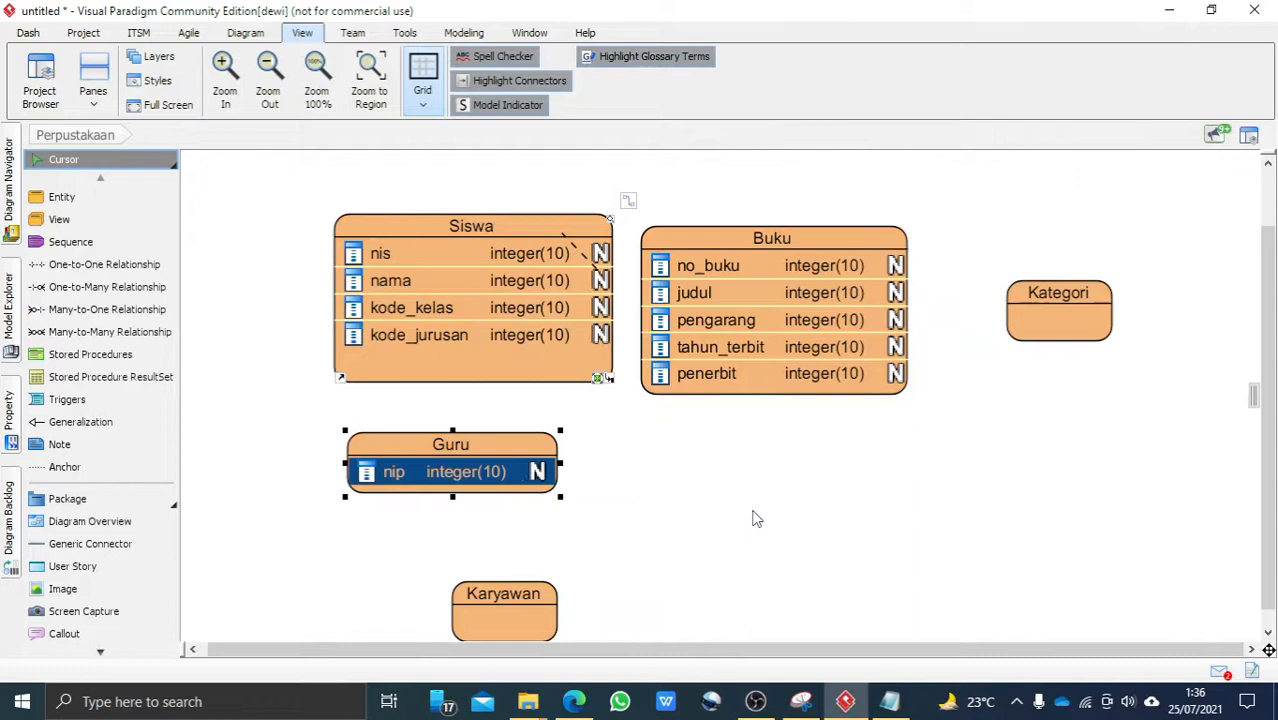
Add the column nama to the Guru entity below nip
right_click(521, 446)
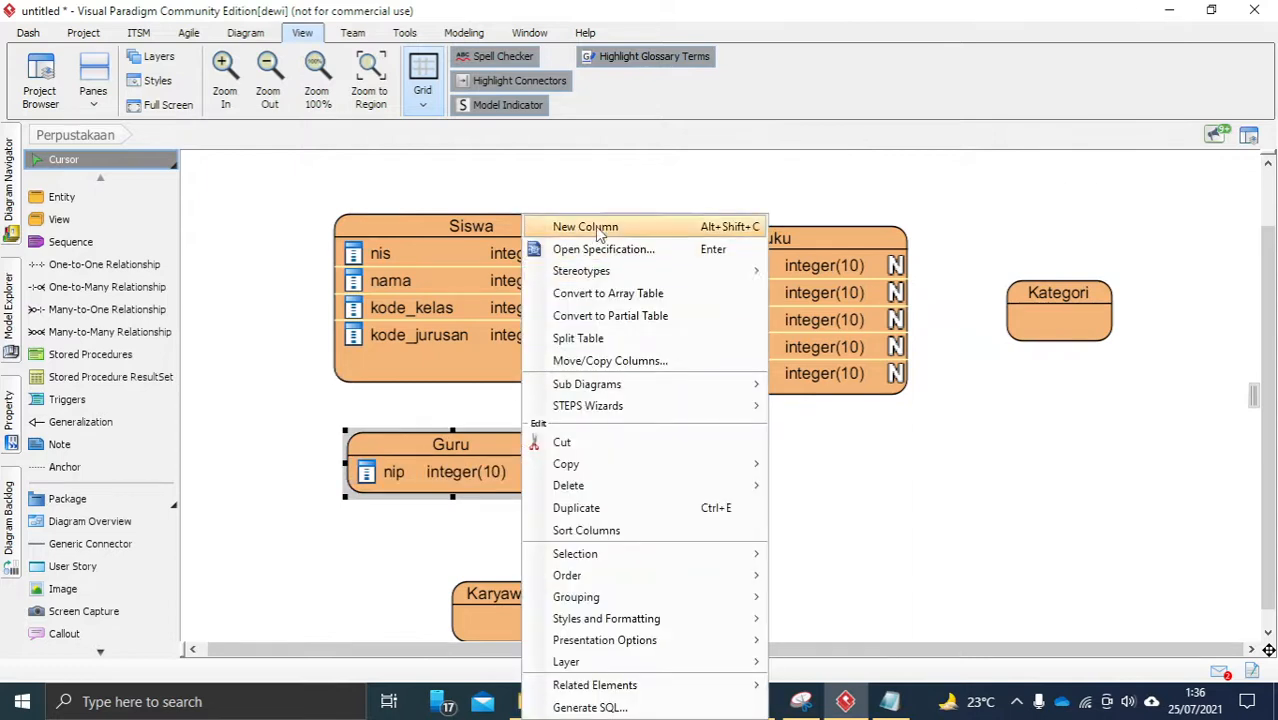
click(586, 227)
text(nama)
key(Return)
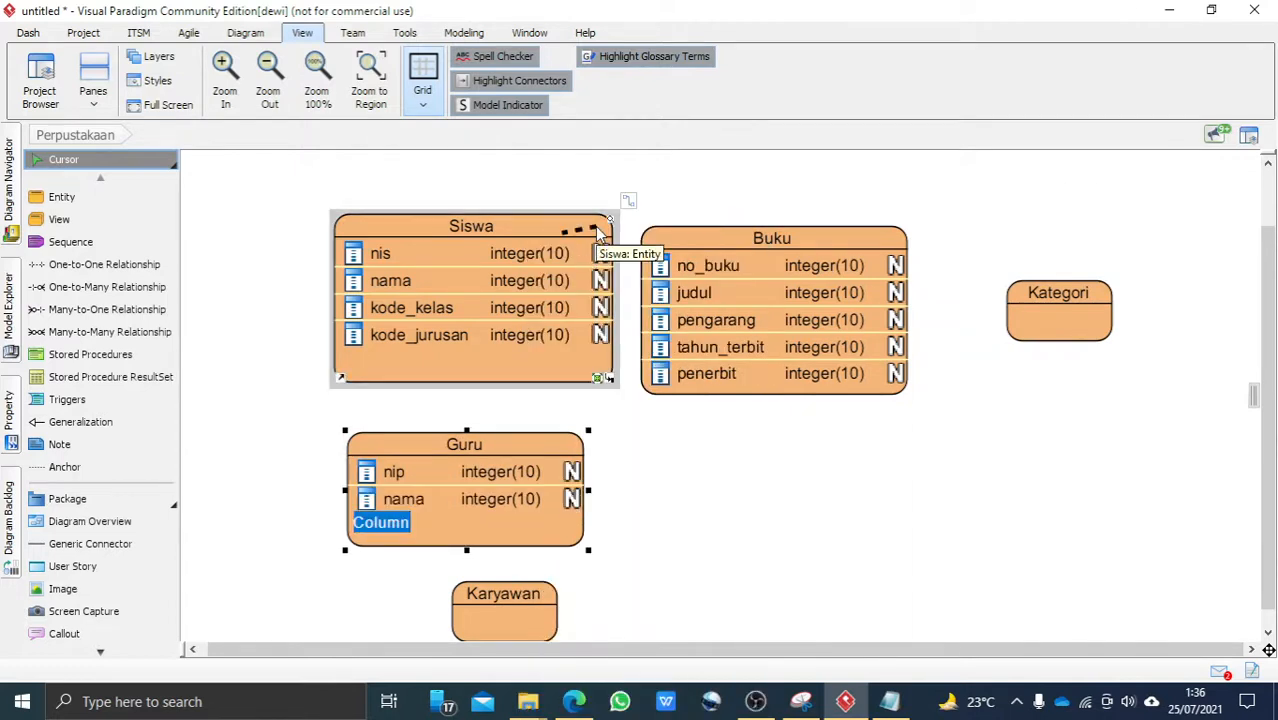
key(Escape)
click(731, 508)
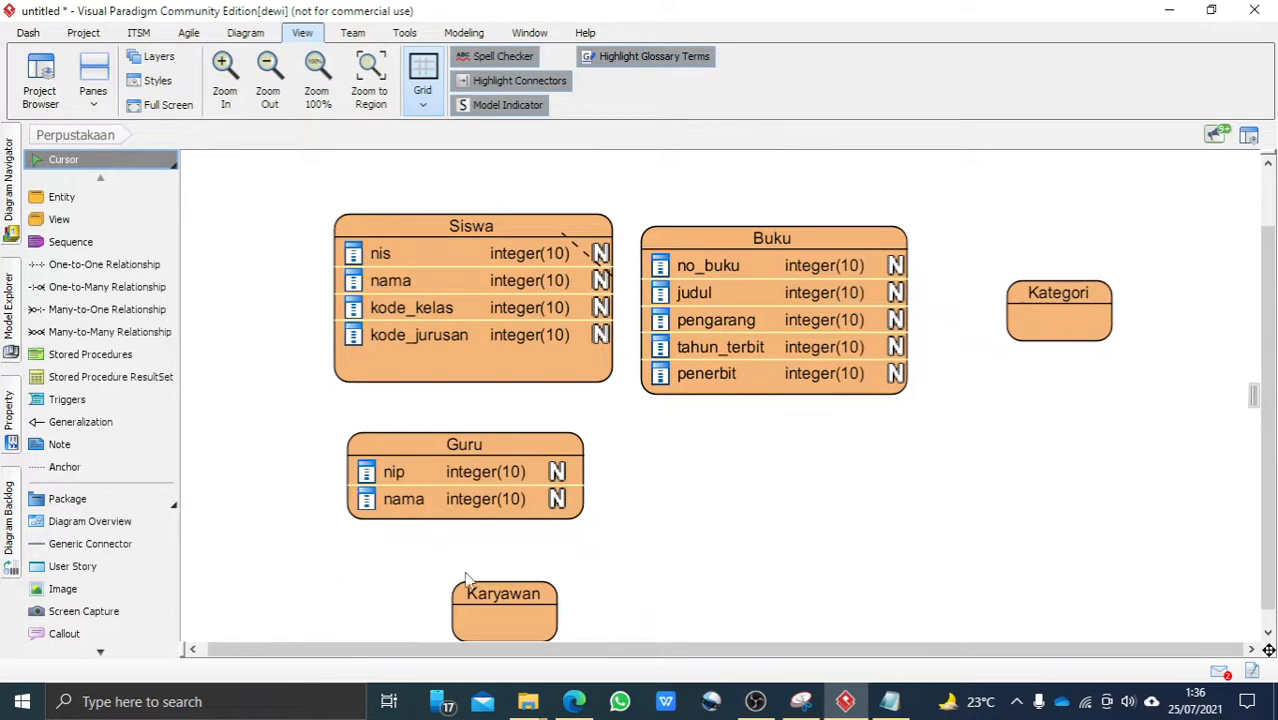
Move the Karyawan entity directly below the Guru entity
scroll(490, 550, down, 1)
click(485, 610)
drag(495, 577, 407, 555)
Add the columns no_karyawan and nama to the Karyawan entity
right_click(407, 555)
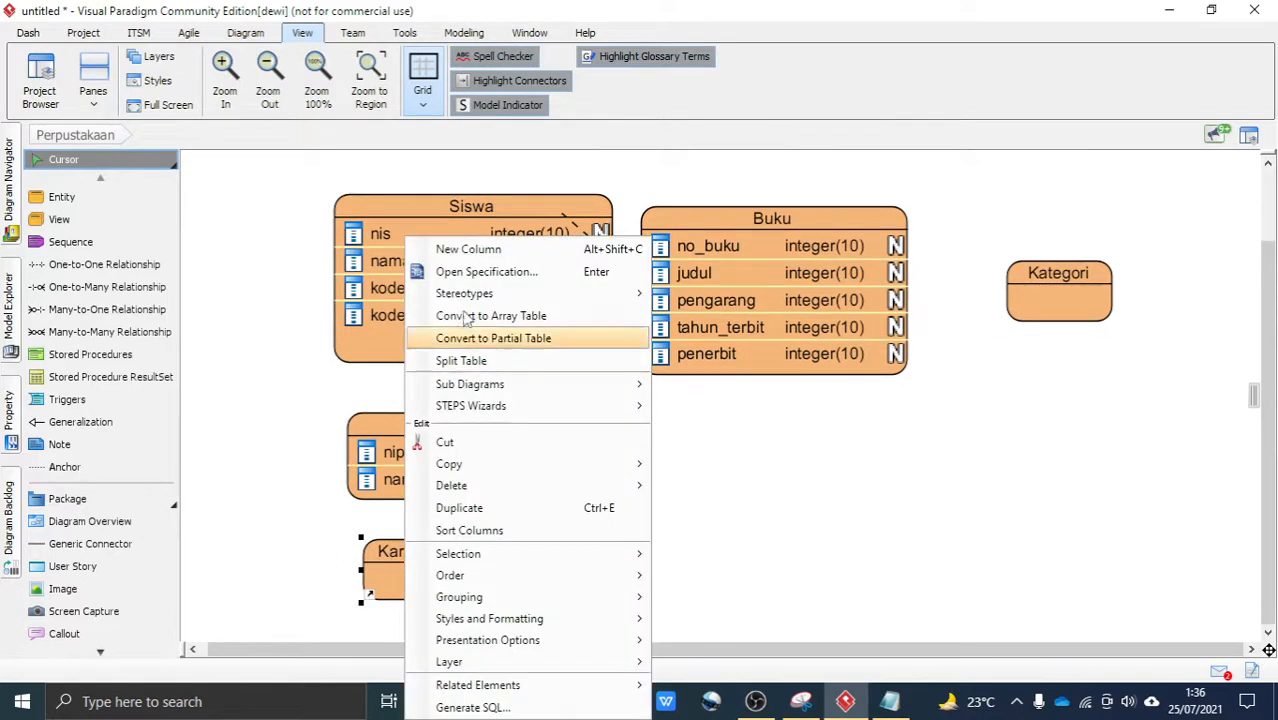
click(460, 252)
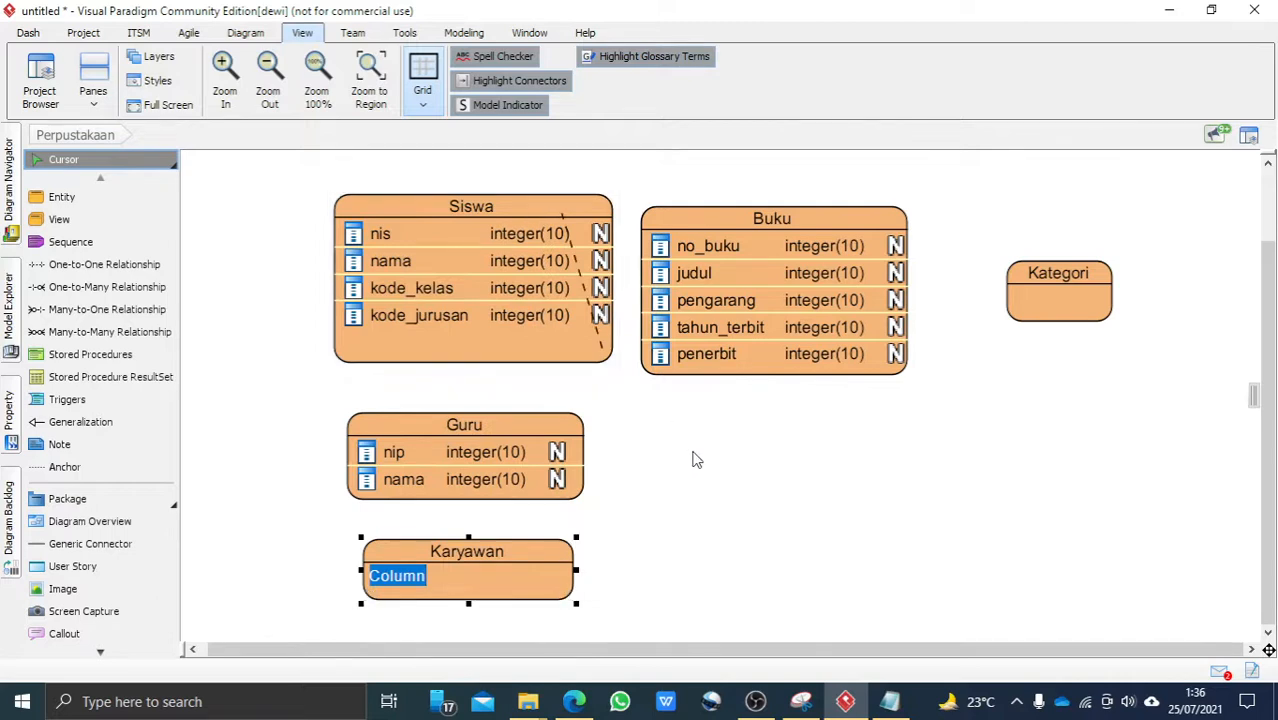
text(no)
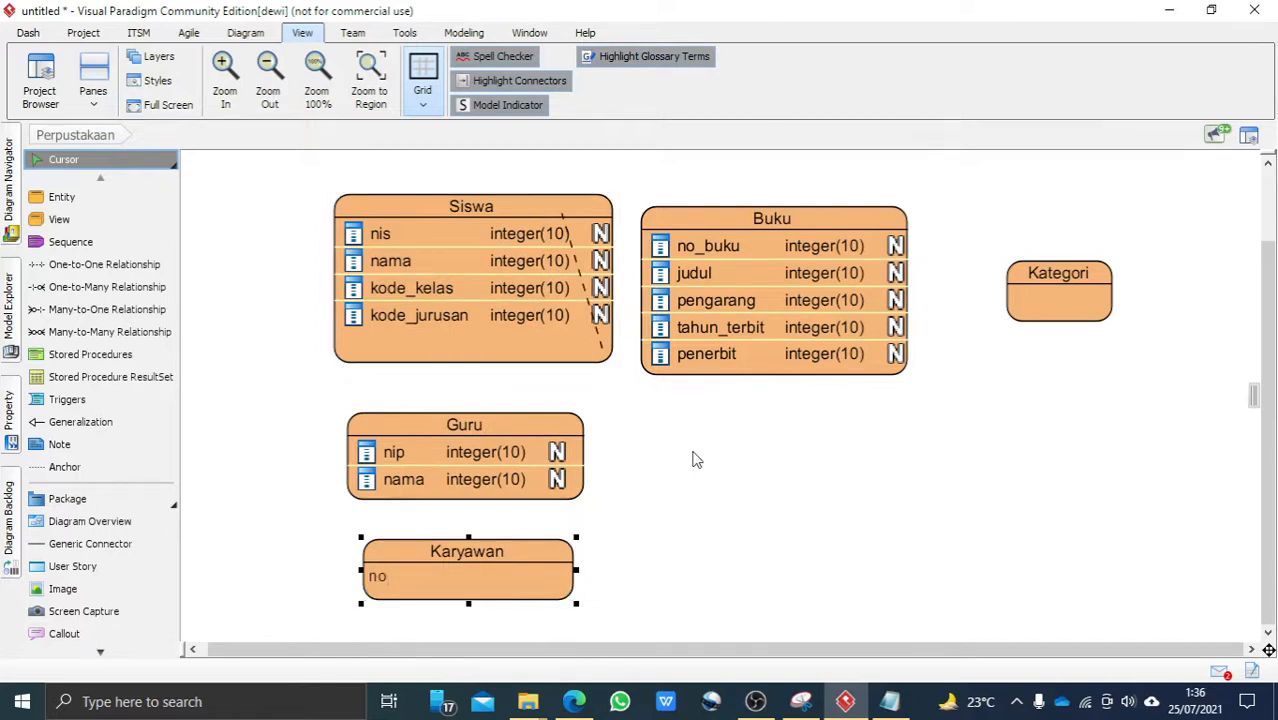
text(_karyawan)
key(Return)
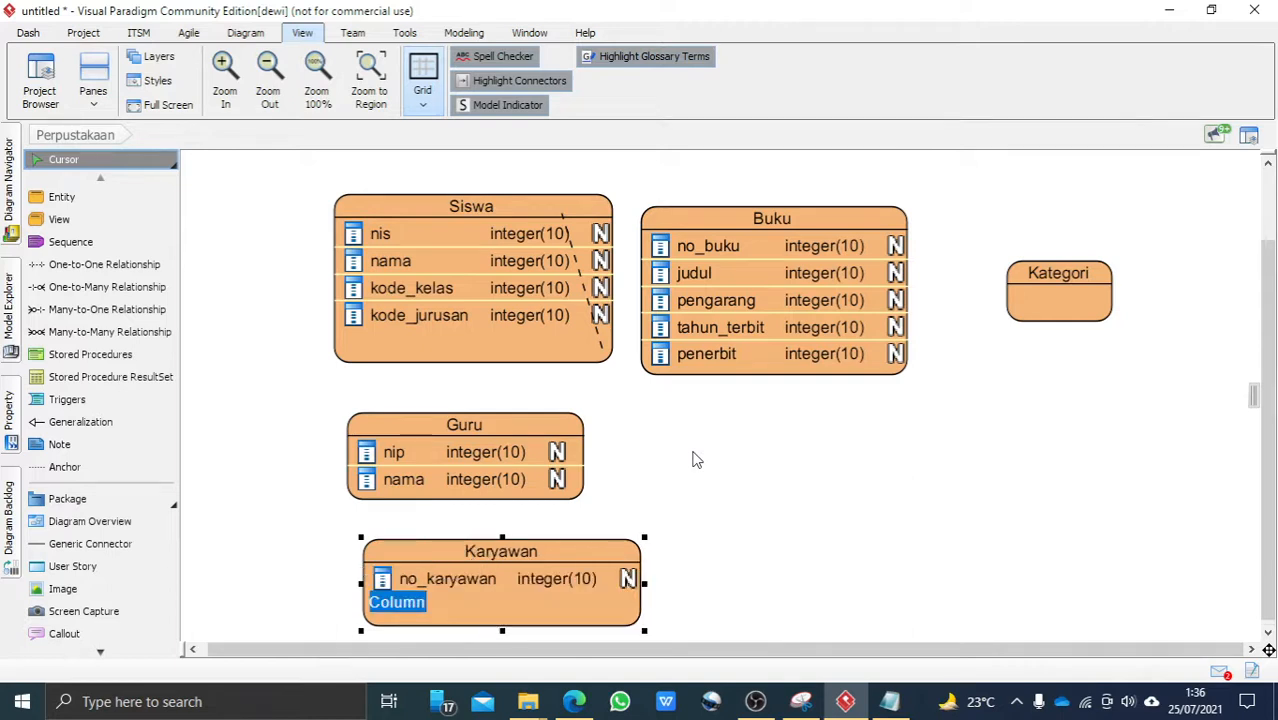
text(nama)
key(Return)
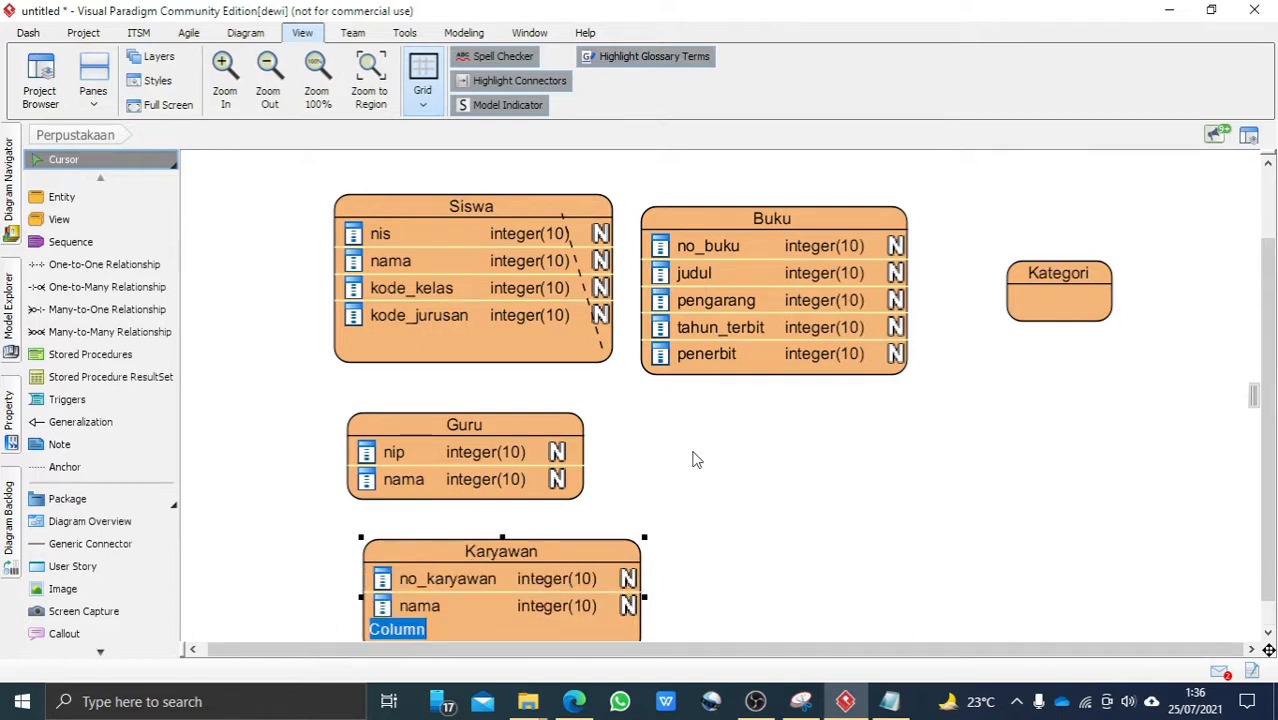
key(Escape)
click(831, 484)
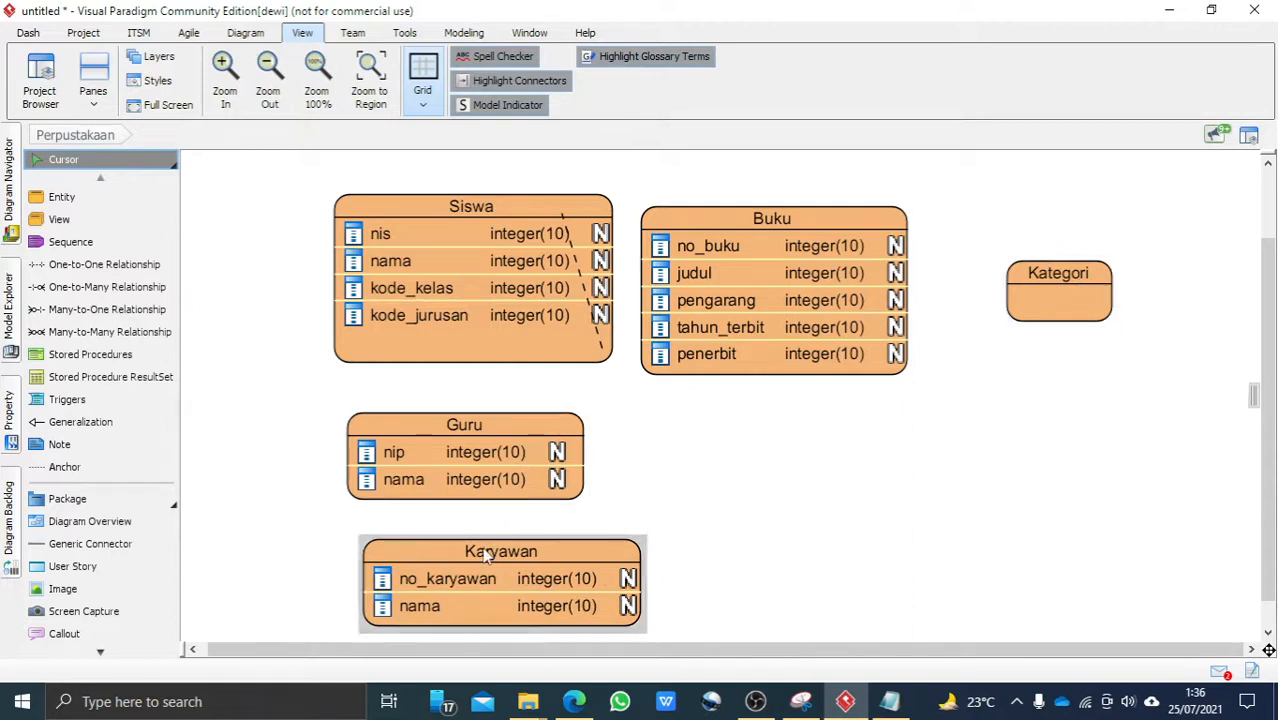
Shift Karyawan and Guru left to line up roughly under Siswa, and lower Buku to the height of Guru
drag(484, 555, 449, 552)
mouse_move(464, 425)
mouse_down()
mouse_move(437, 402)
mouse_move(451, 415)
mouse_up()
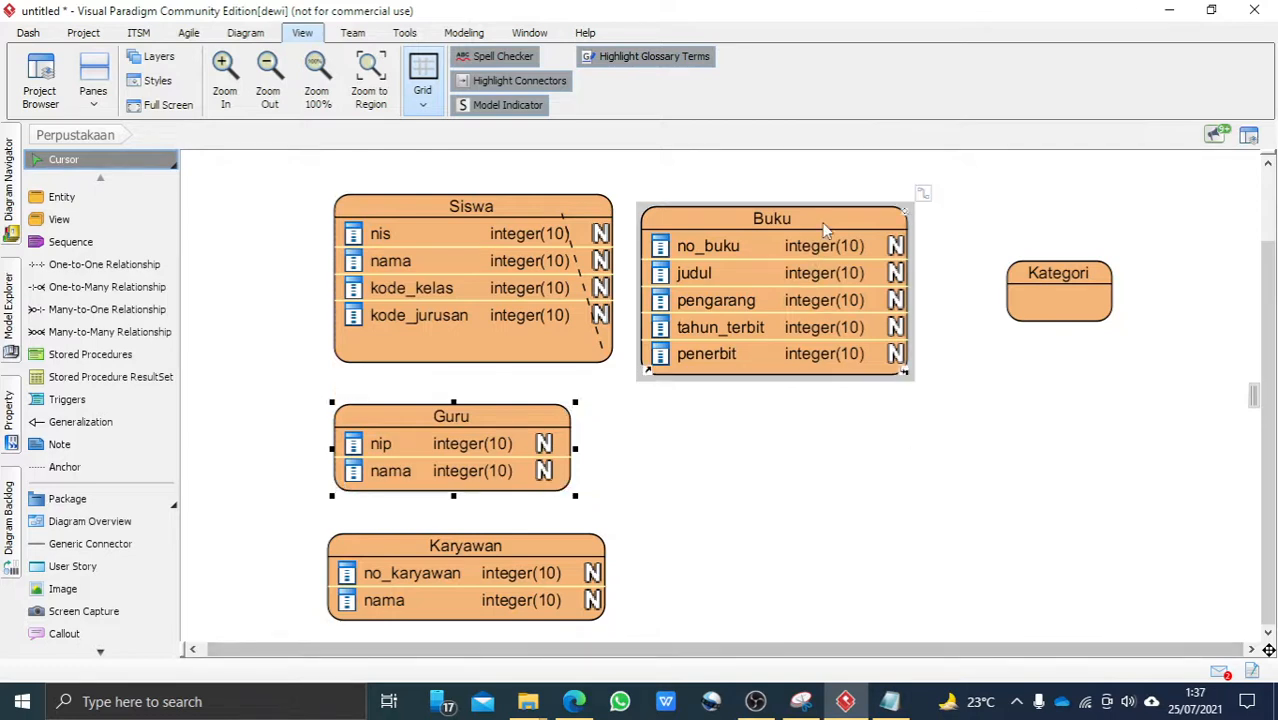
drag(825, 231, 855, 365)
Add the columns kode_kategori and nama_kategori to the Kategori entity
click(1065, 285)
right_click(1031, 290)
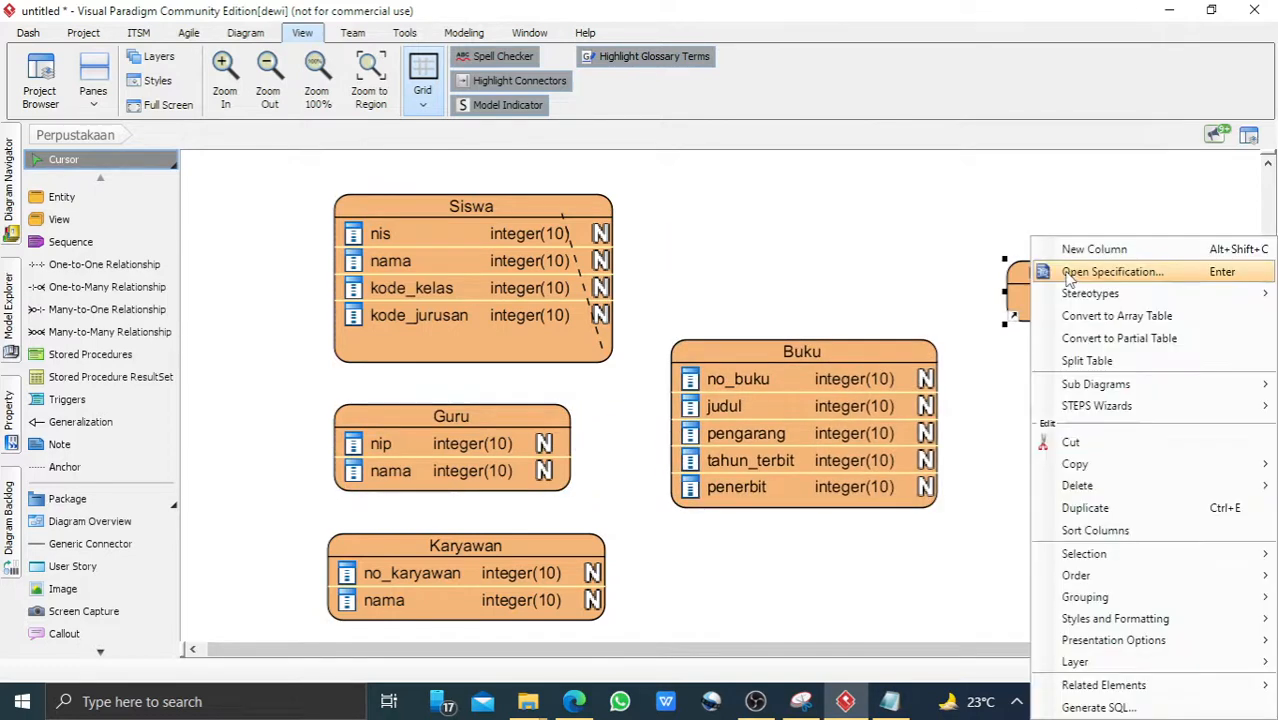
click(1081, 250)
text(n)
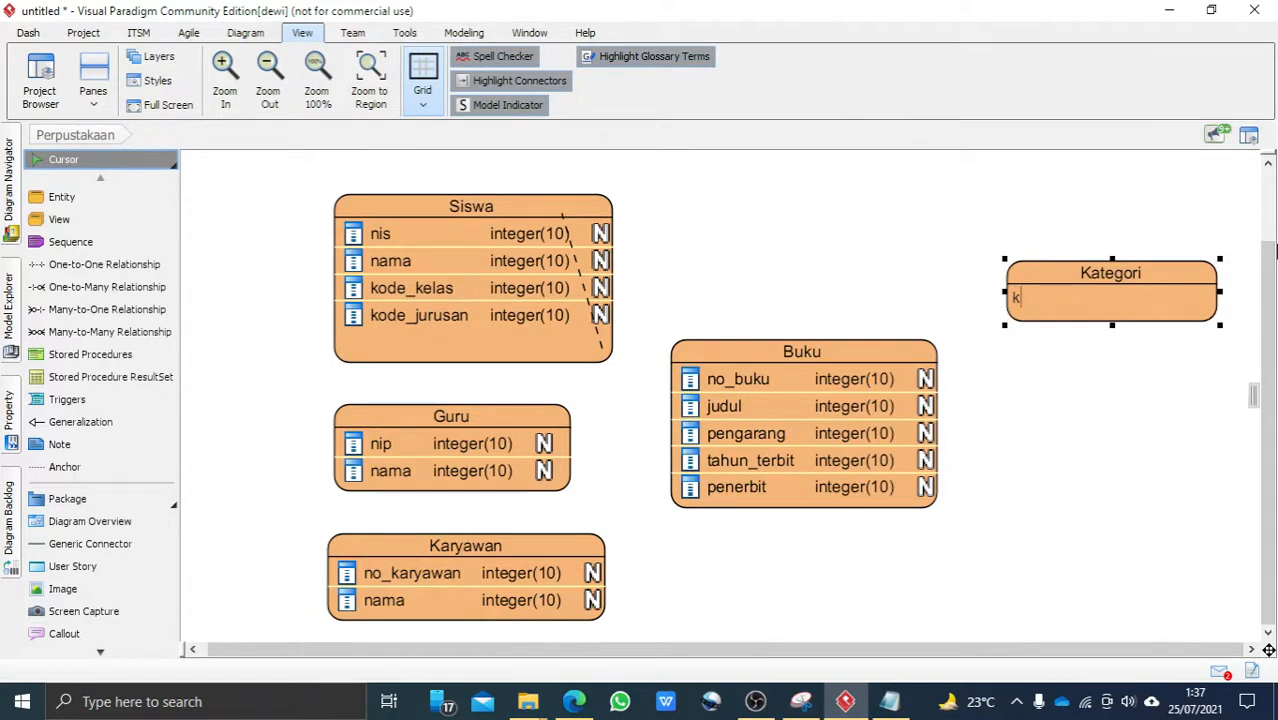
text(ode_kategori)
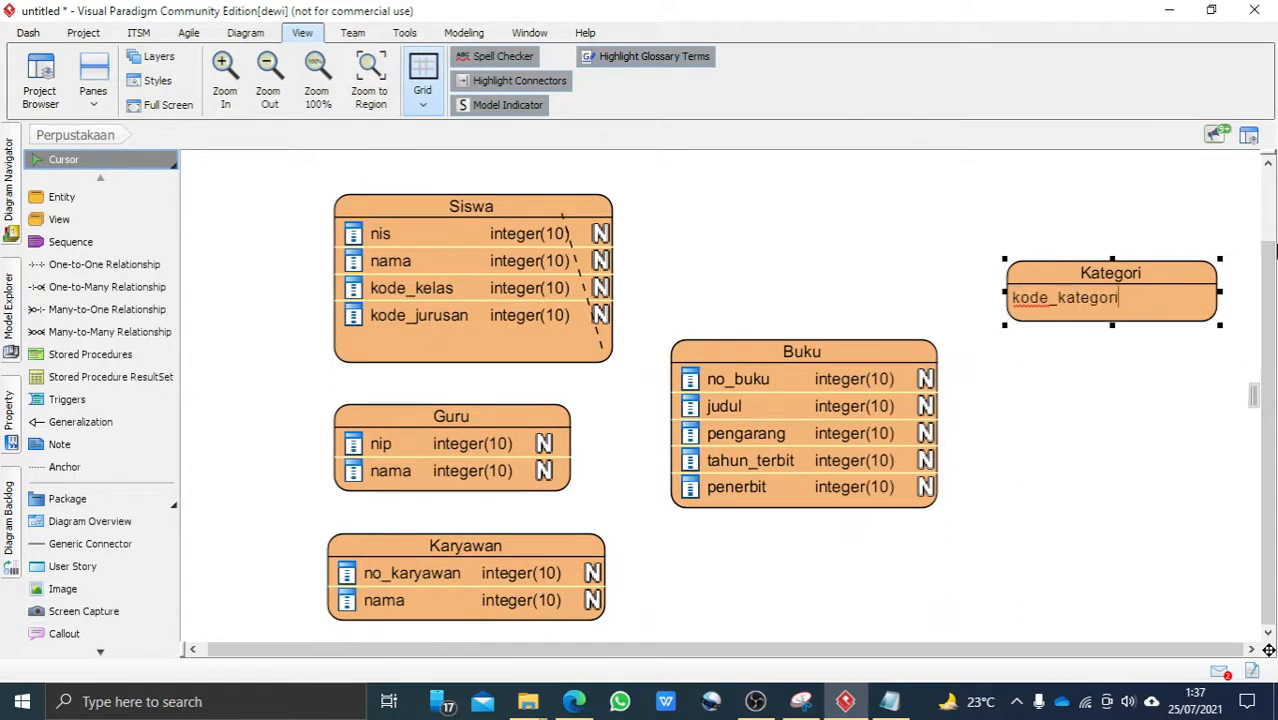
key(Return)
text(nama)
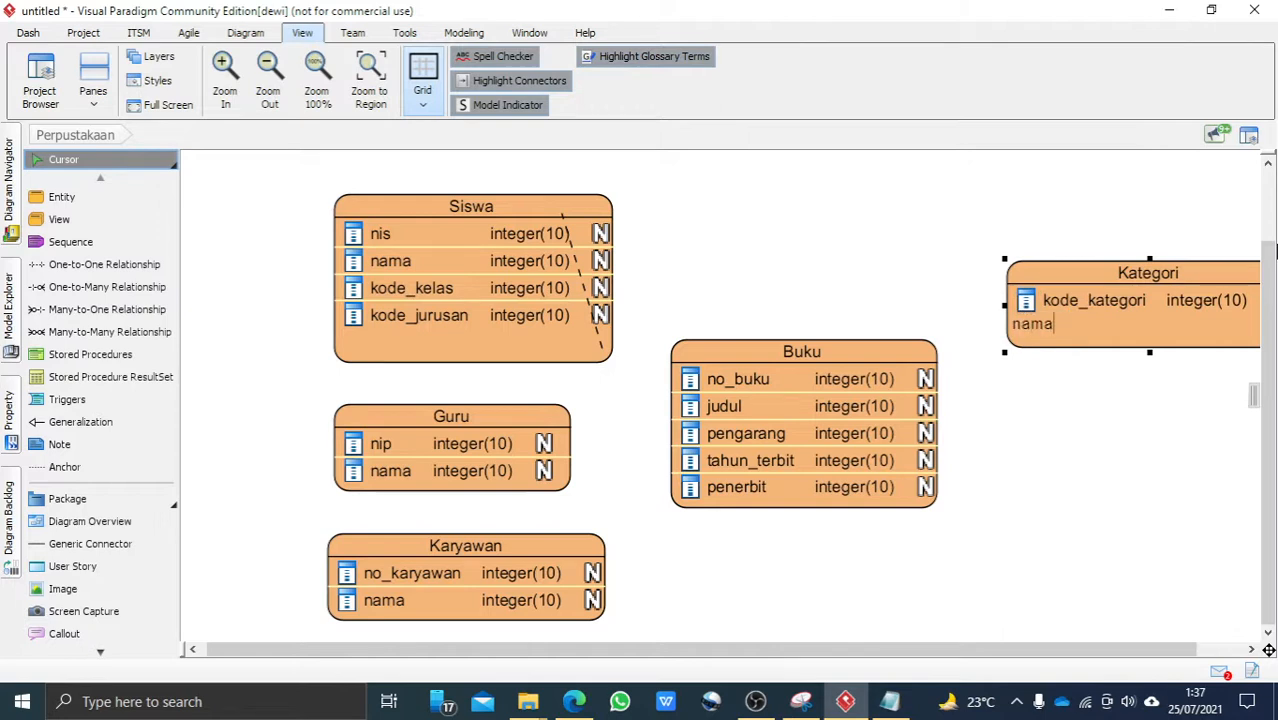
text(_kategori)
key(Return)
key(Escape)
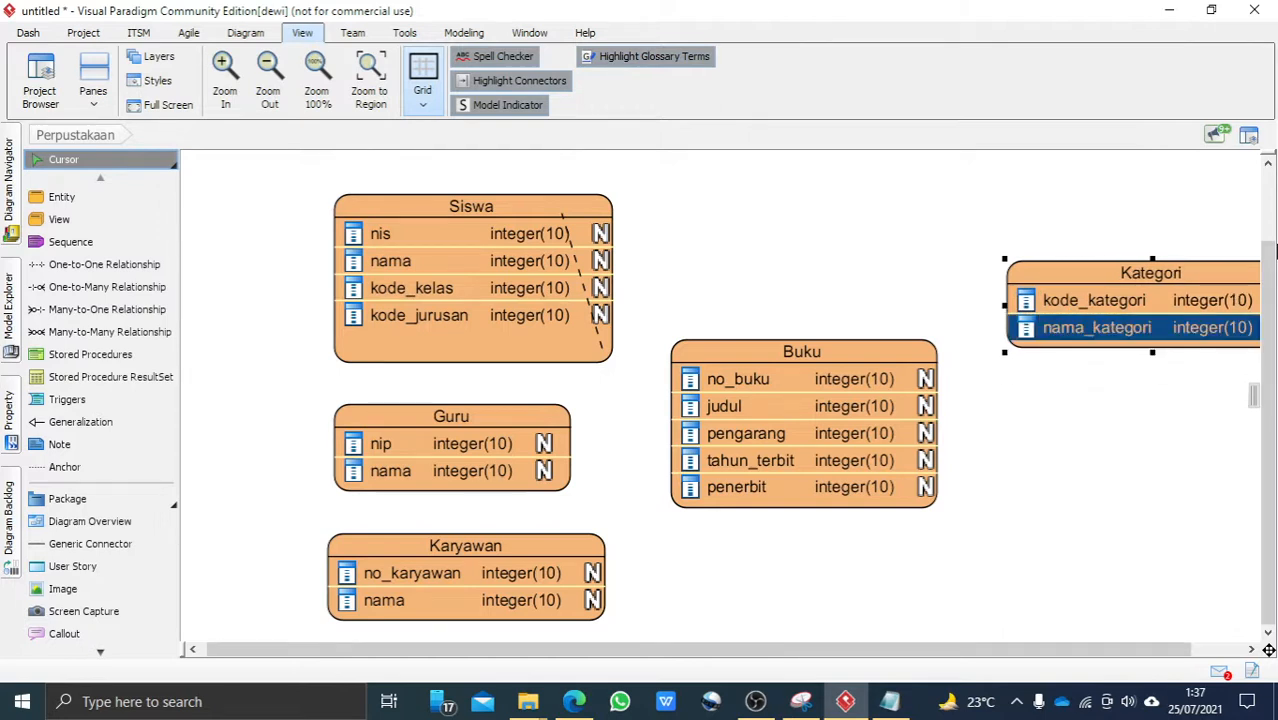
click(1150, 404)
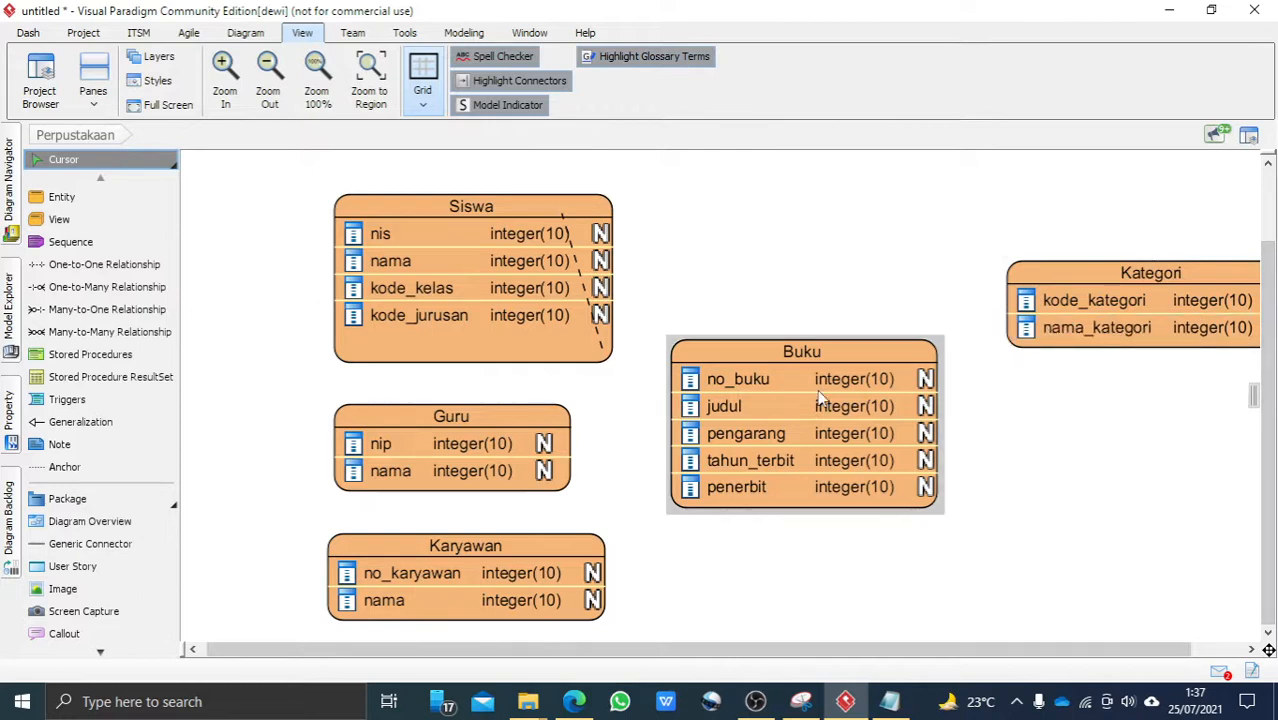
Move the Kategori entity down beside Buku so that both stand at about the same height
drag(1060, 300, 1031, 419)
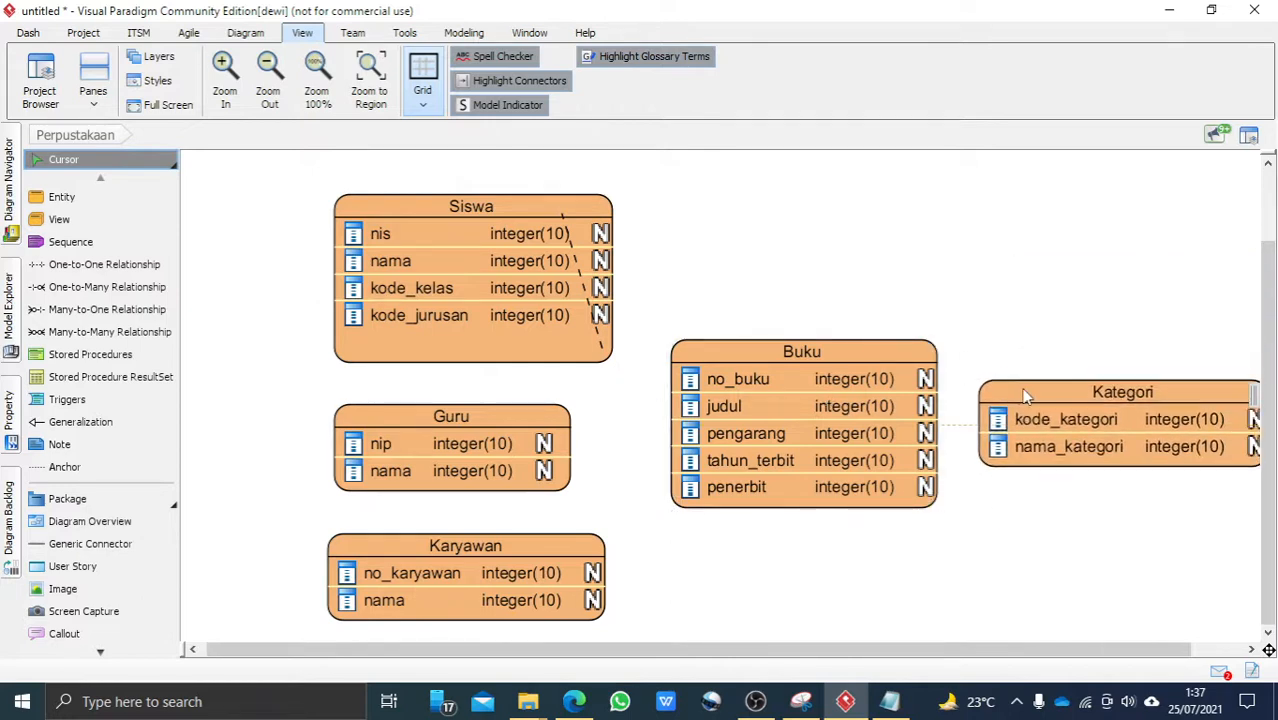
drag(880, 650, 908, 650)
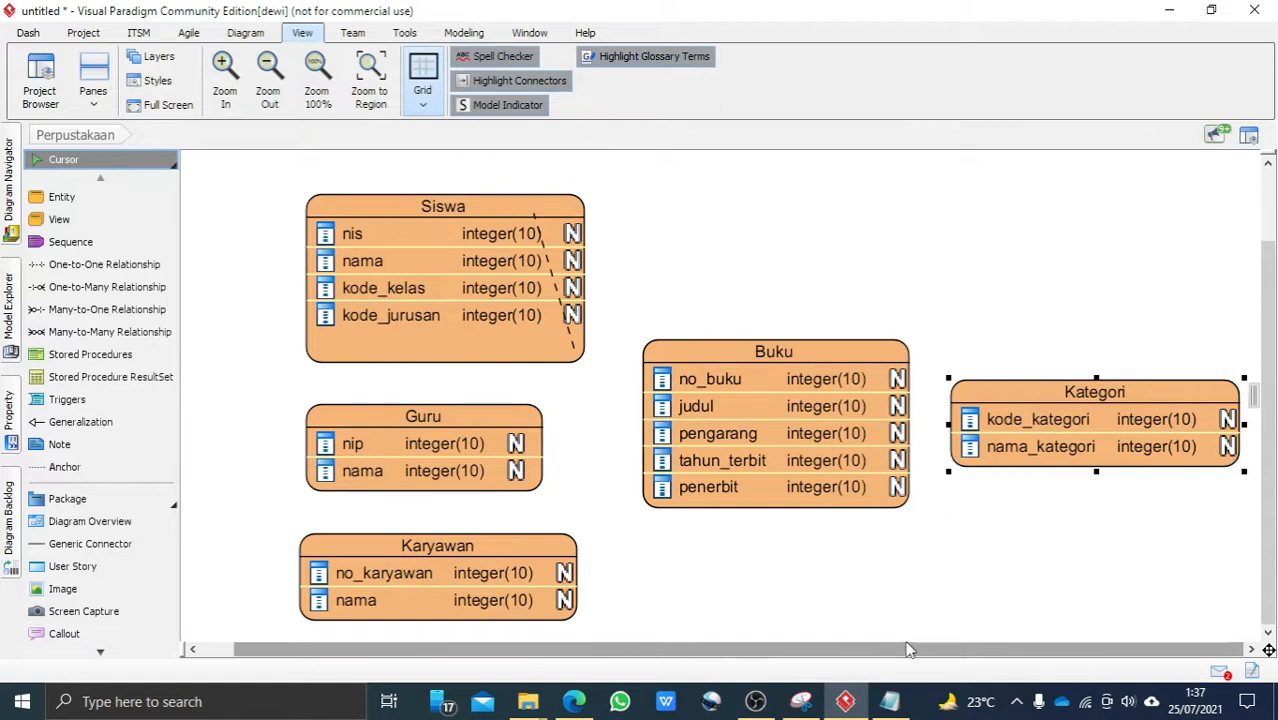
click(540, 224)
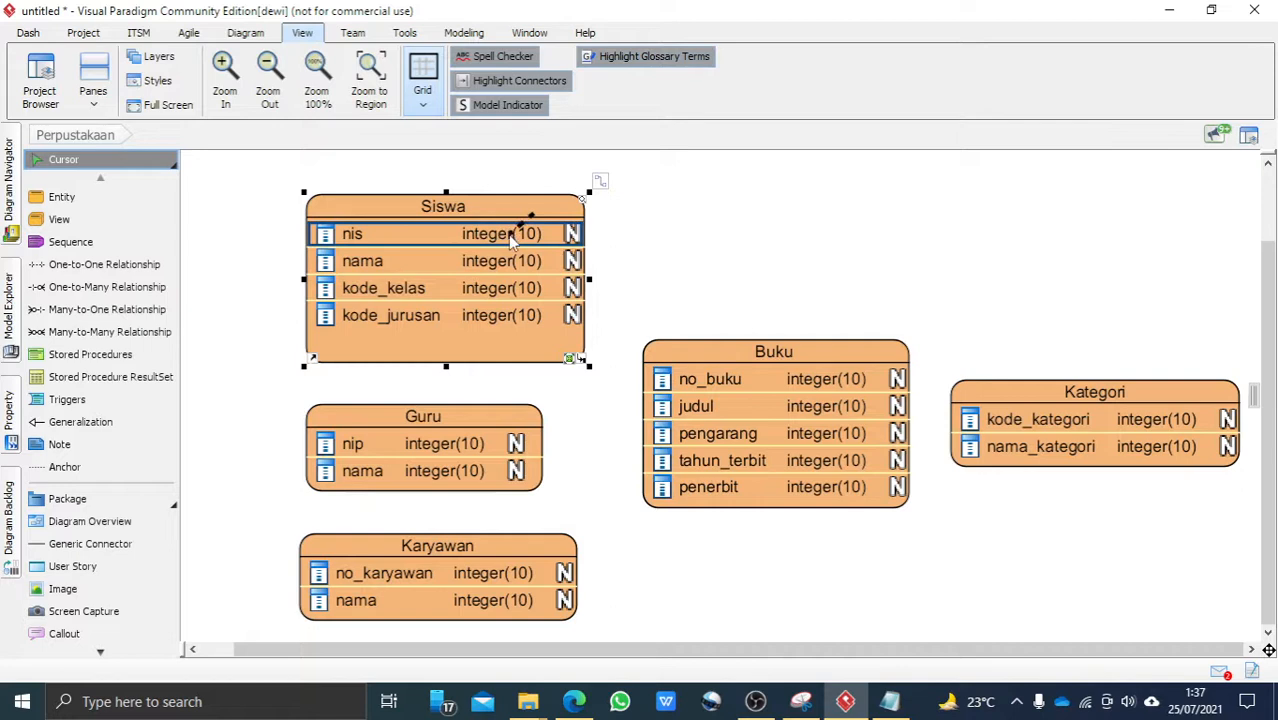
double_click(562, 213)
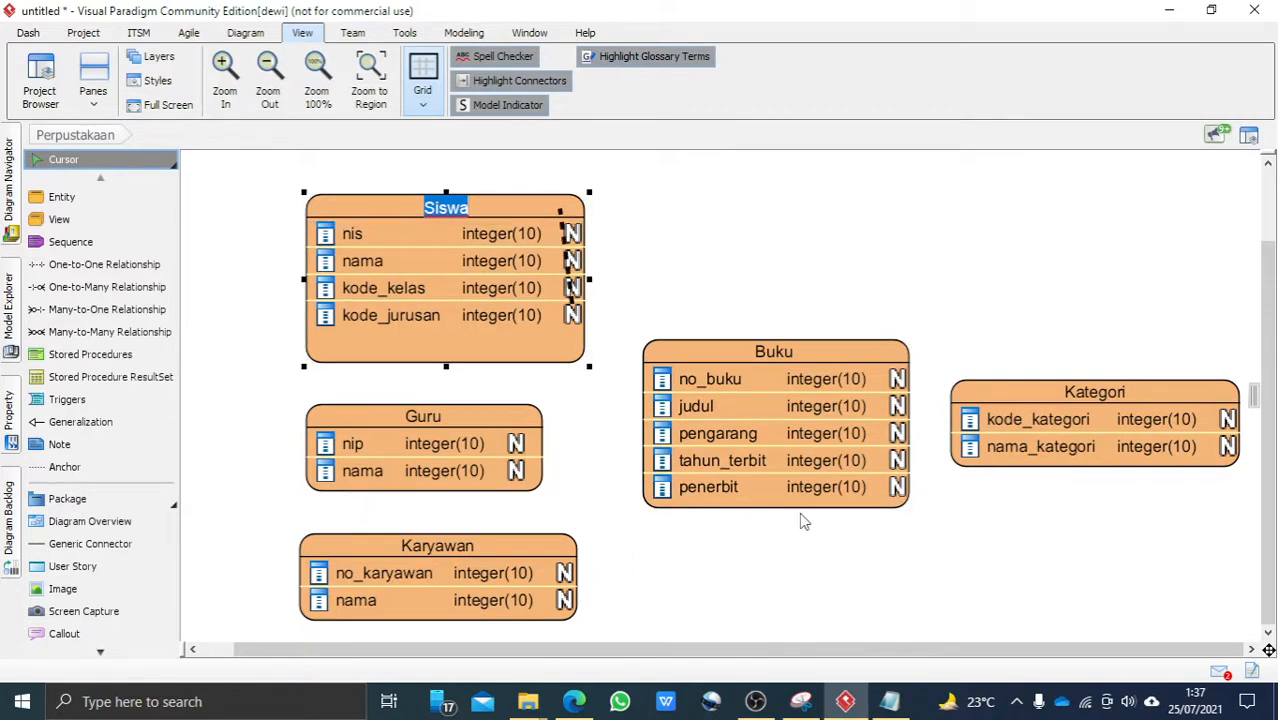
double_click(535, 240)
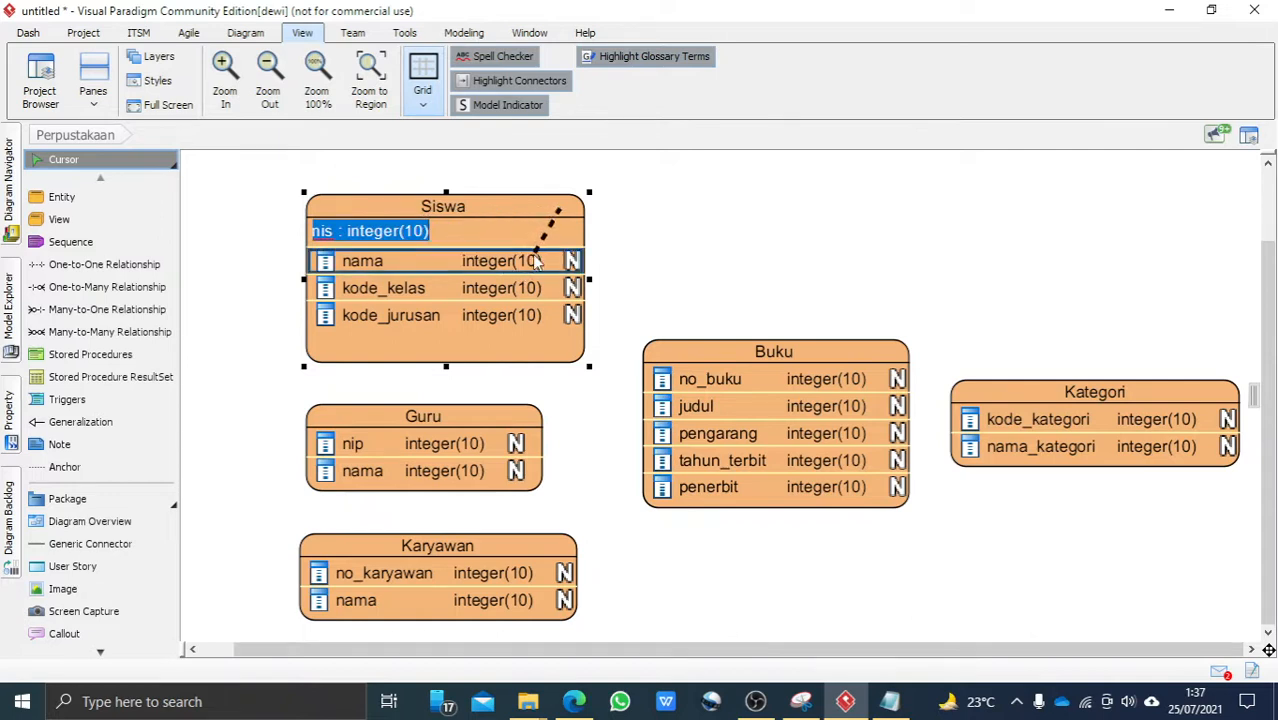
click(564, 204)
drag(620, 233, 570, 210)
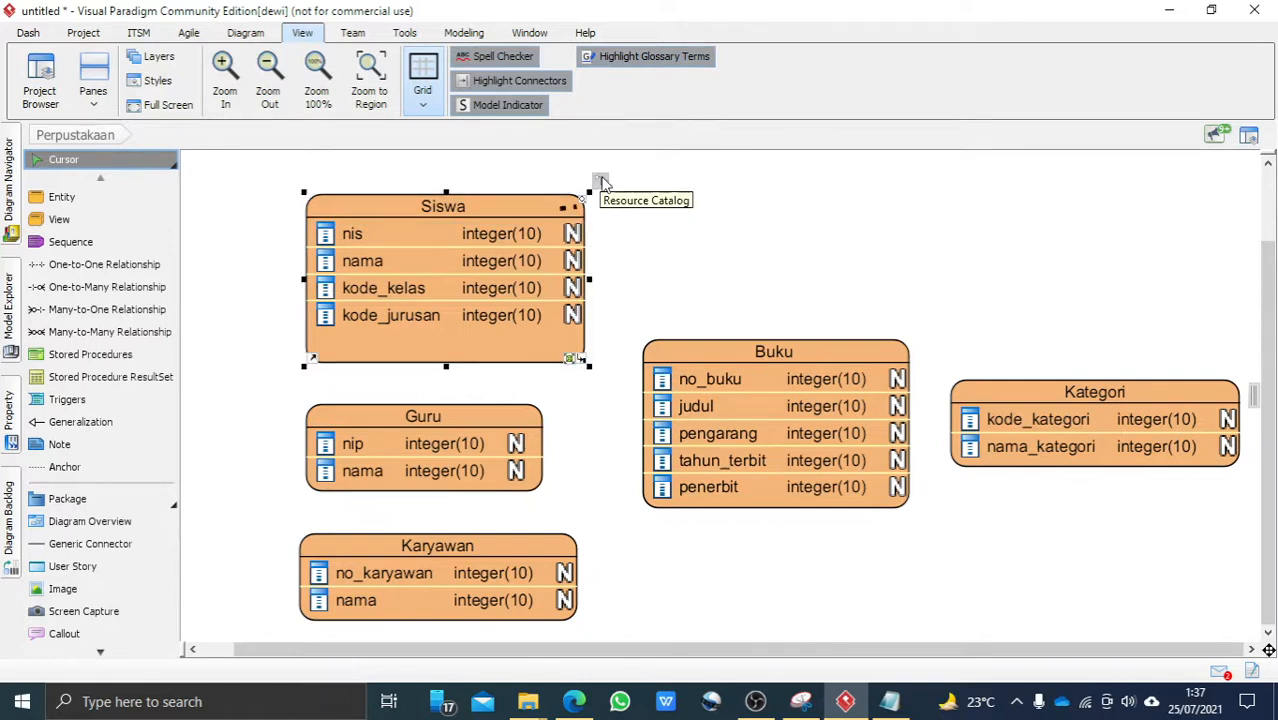
drag(601, 183, 573, 229)
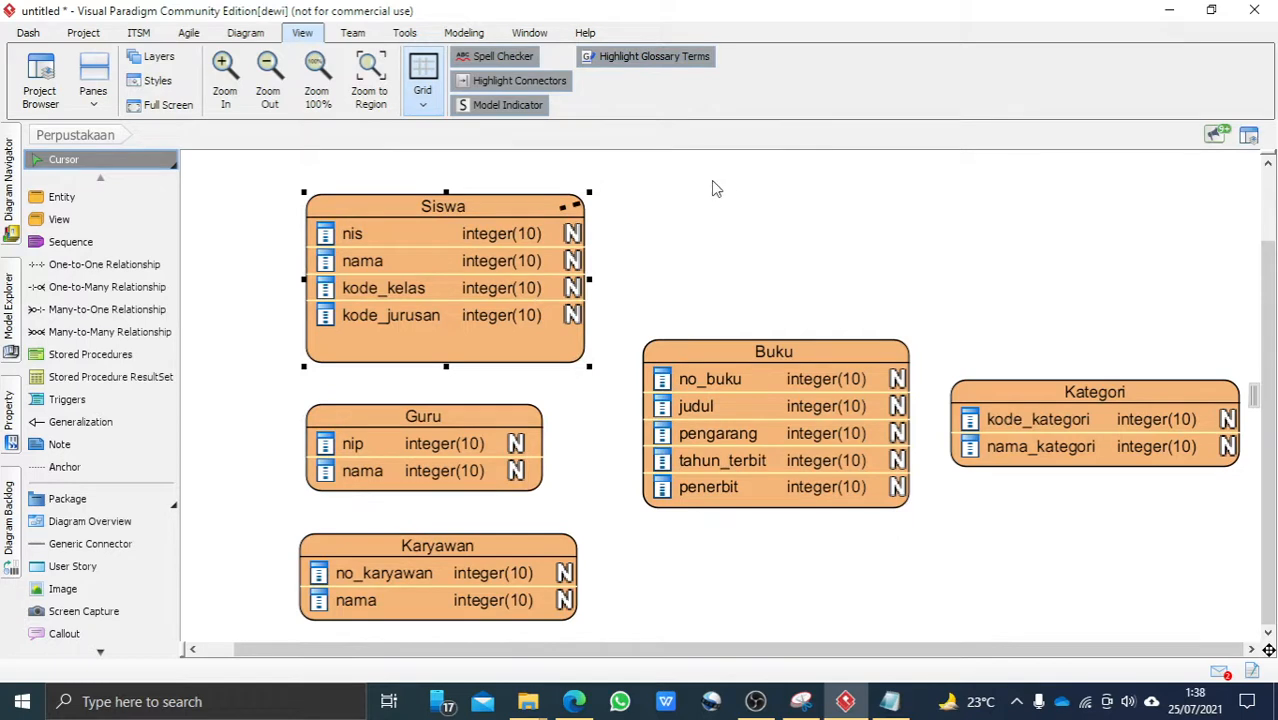
drag(572, 206, 556, 230)
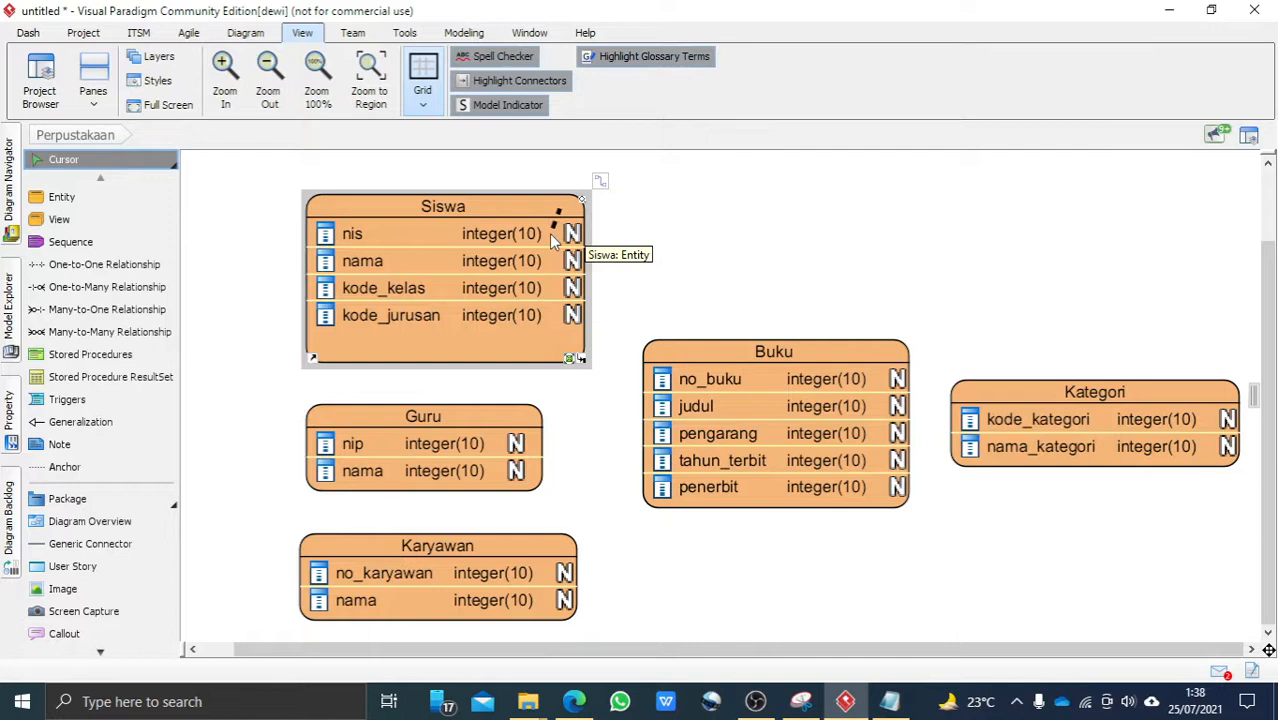
Set the Siswa column nis to length 6, make it non-nullable and include it in the primary key
click(546, 238)
click(434, 237)
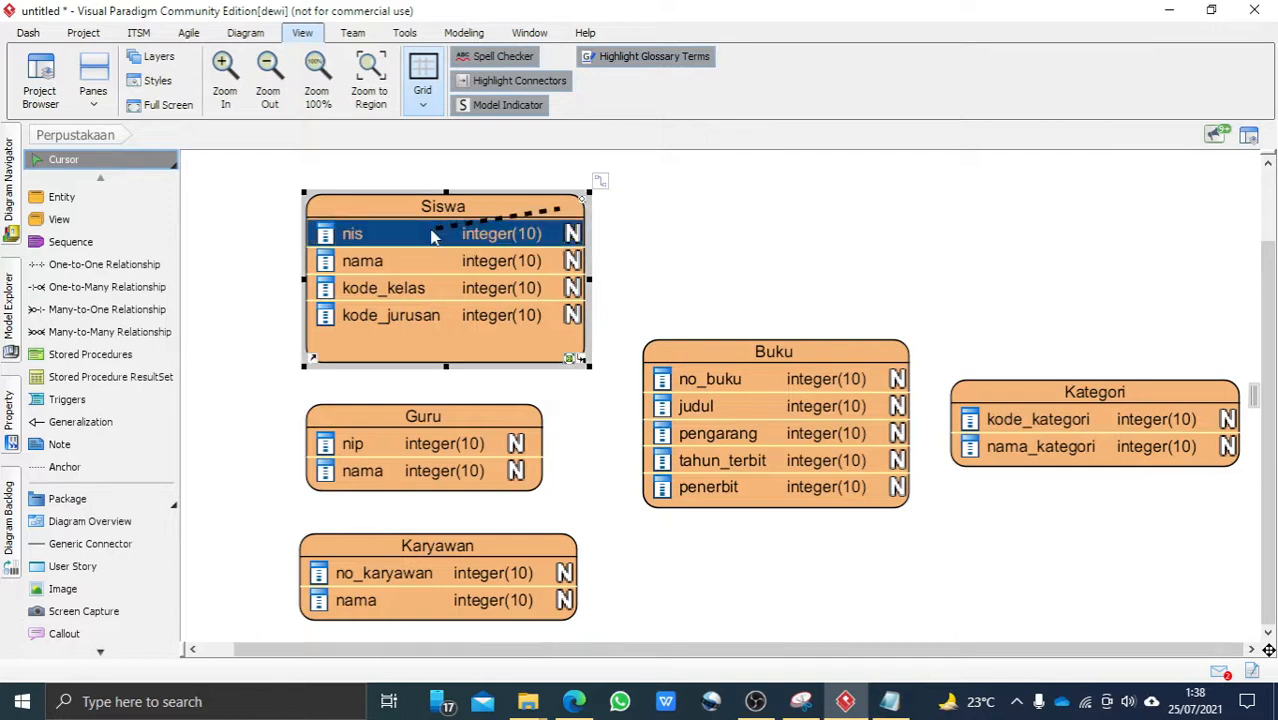
right_click(434, 237)
click(472, 241)
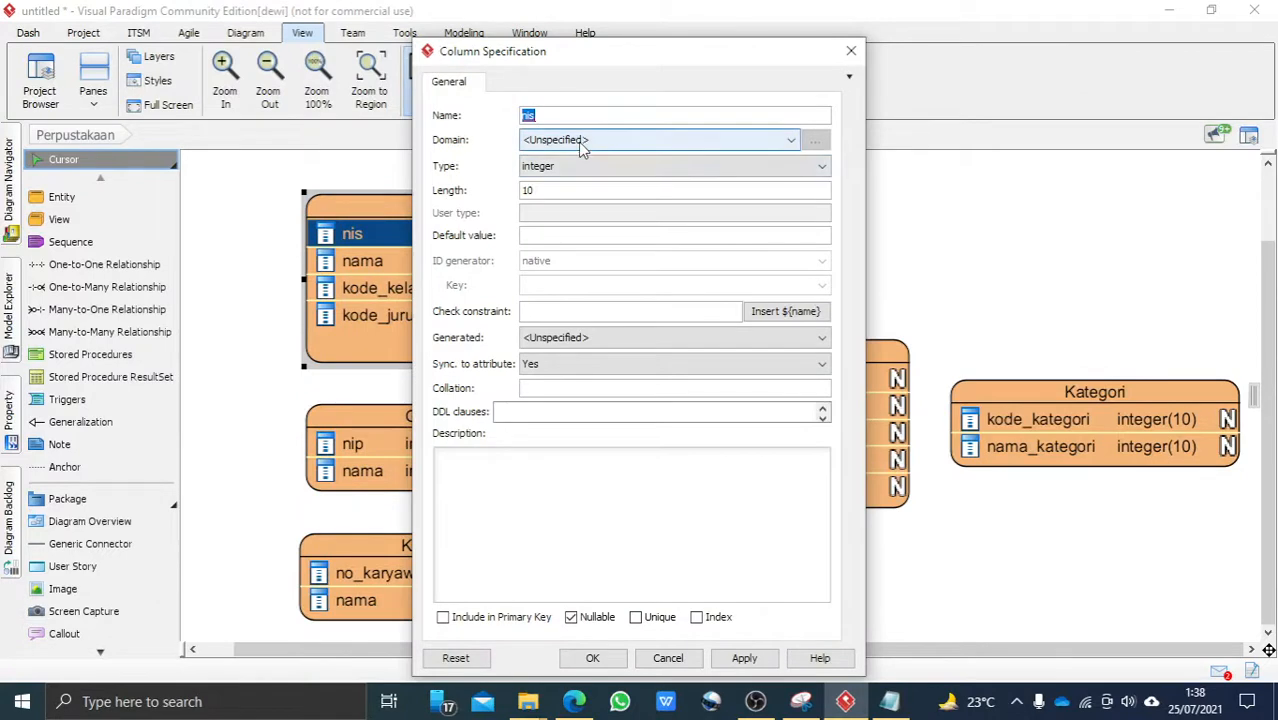
click(549, 196)
drag(556, 189, 519, 188)
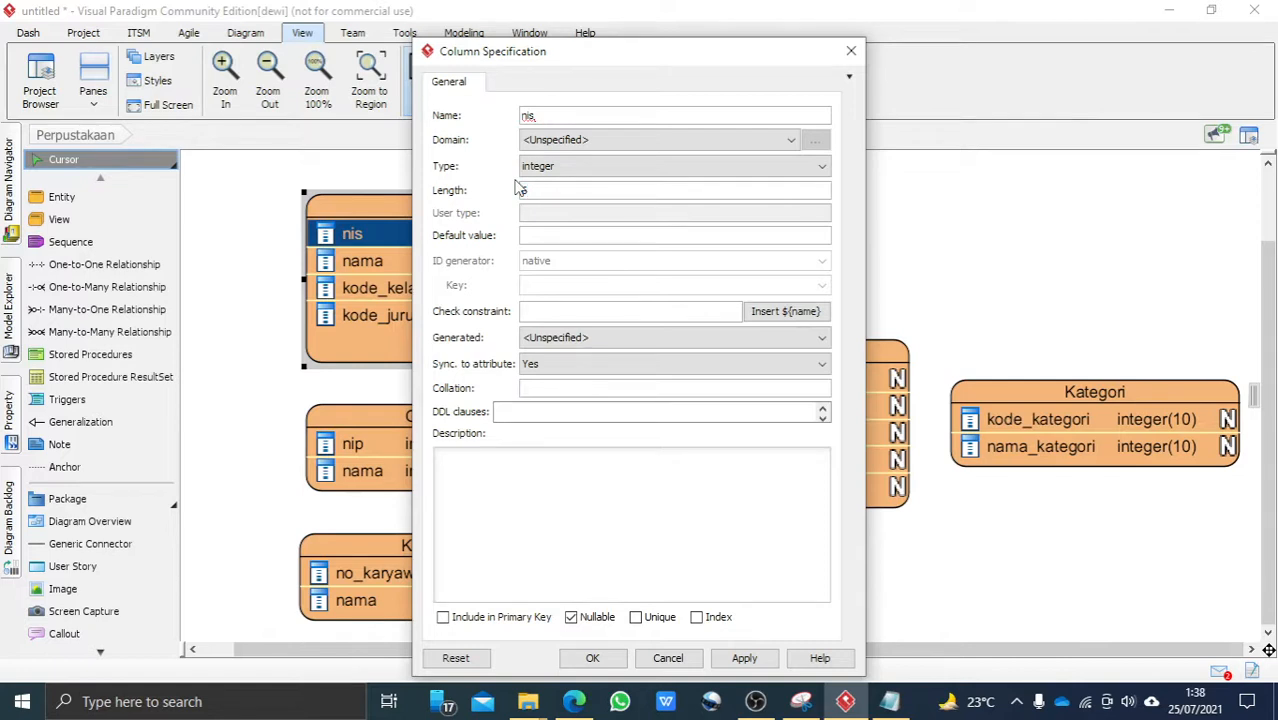
text(6)
click(586, 619)
click(514, 619)
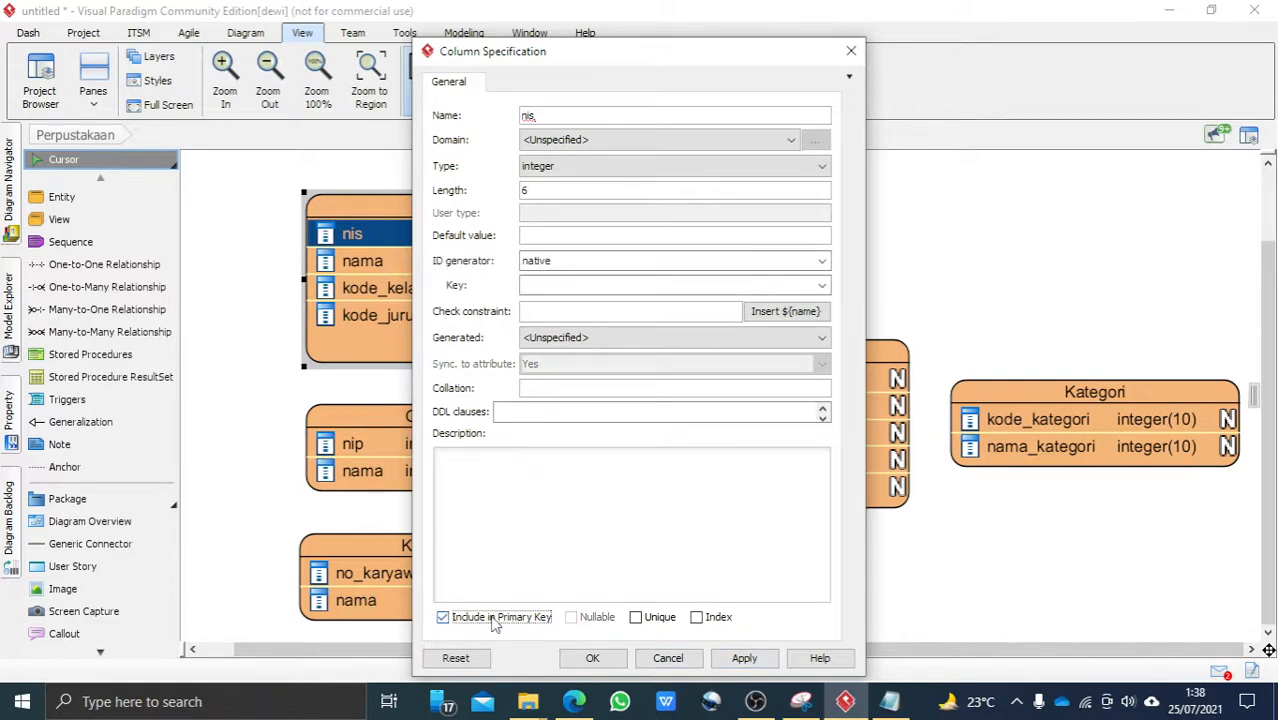
click(742, 659)
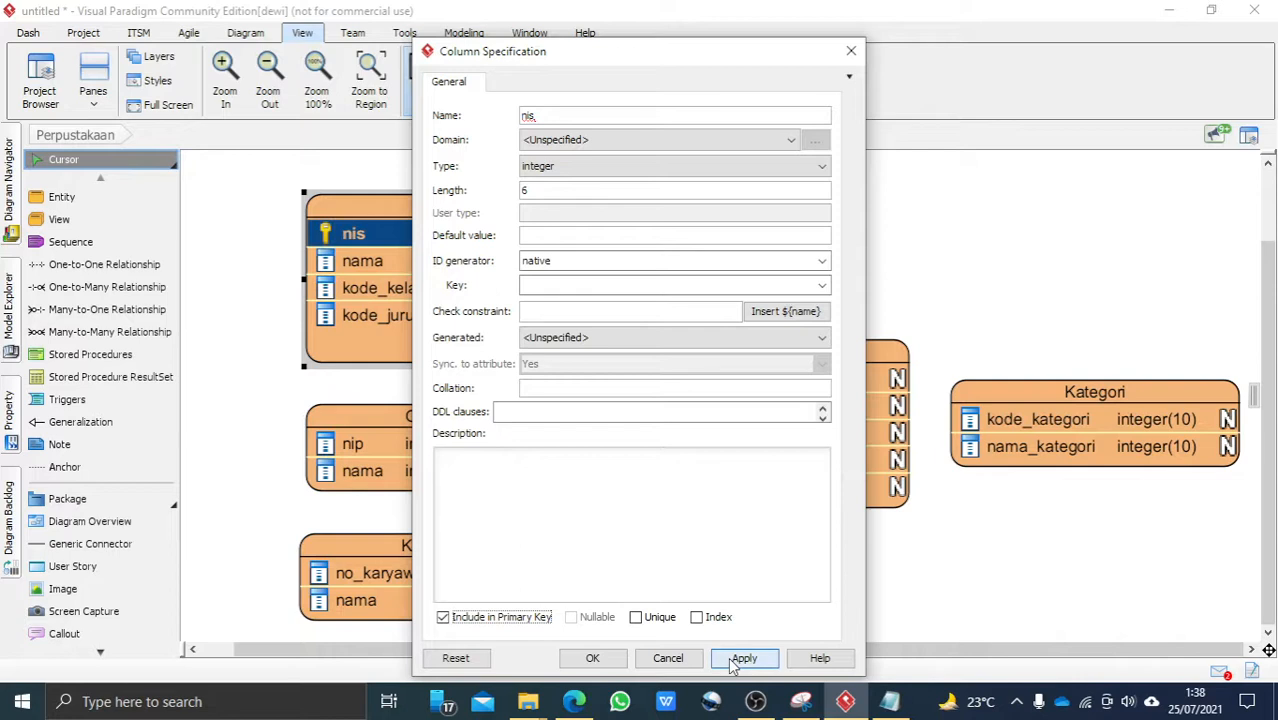
click(592, 657)
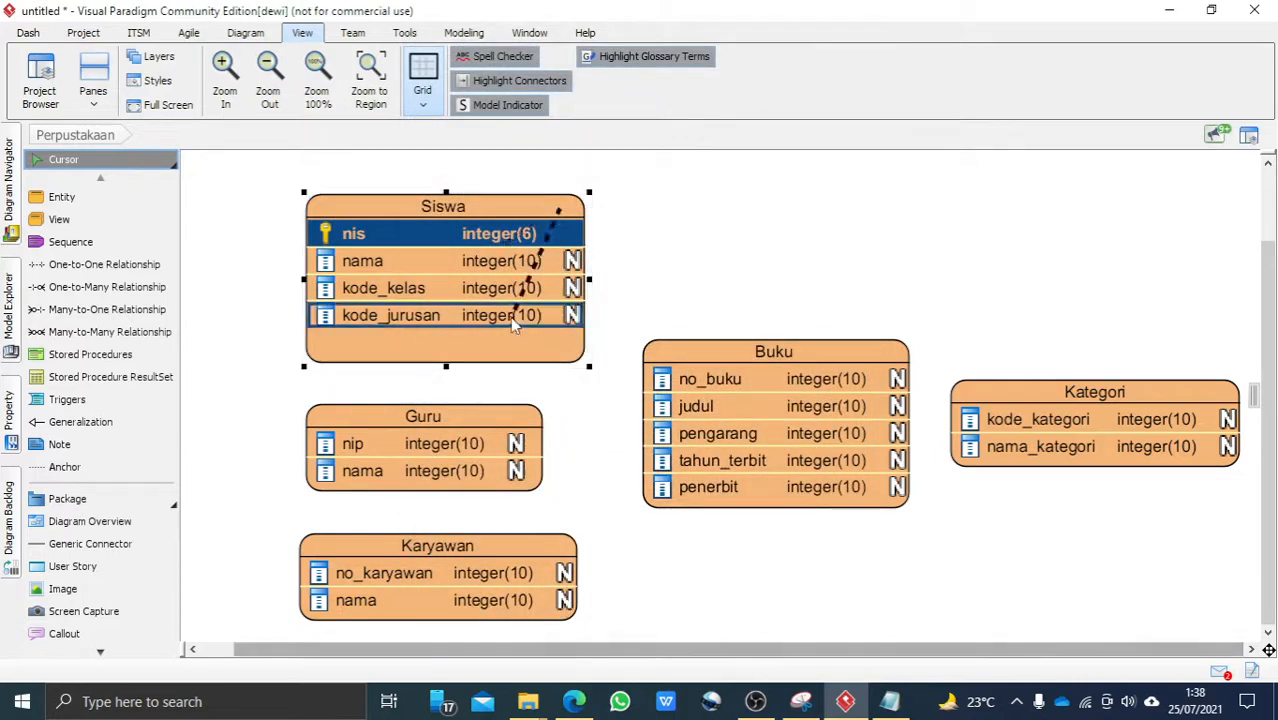
Change the Siswa column nama to type varchar with length 50 and make it non-nullable
click(470, 268)
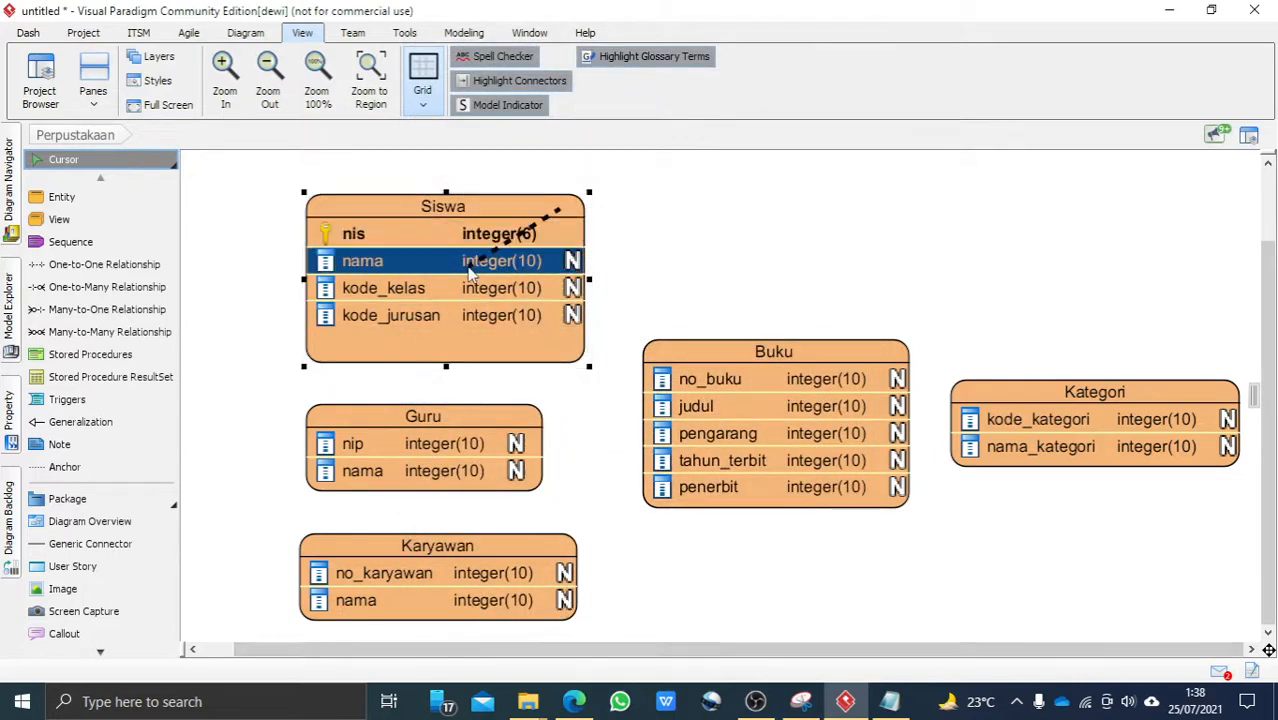
right_click(551, 266)
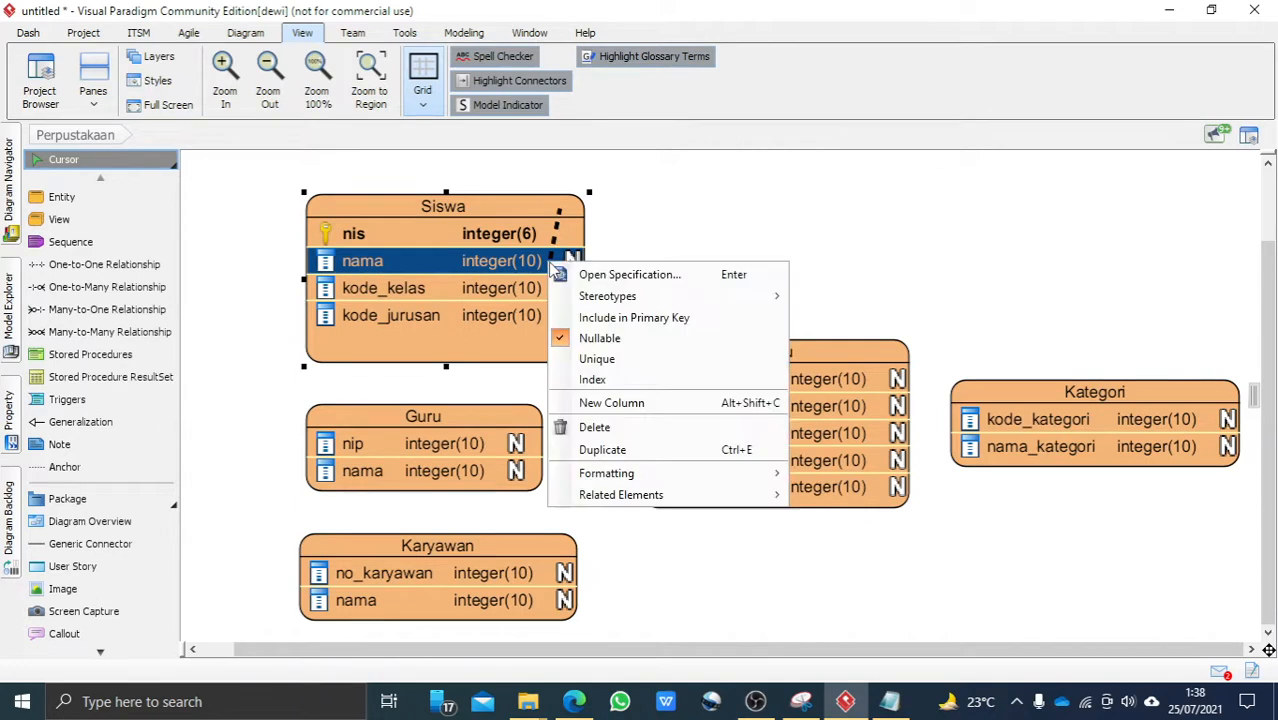
click(620, 275)
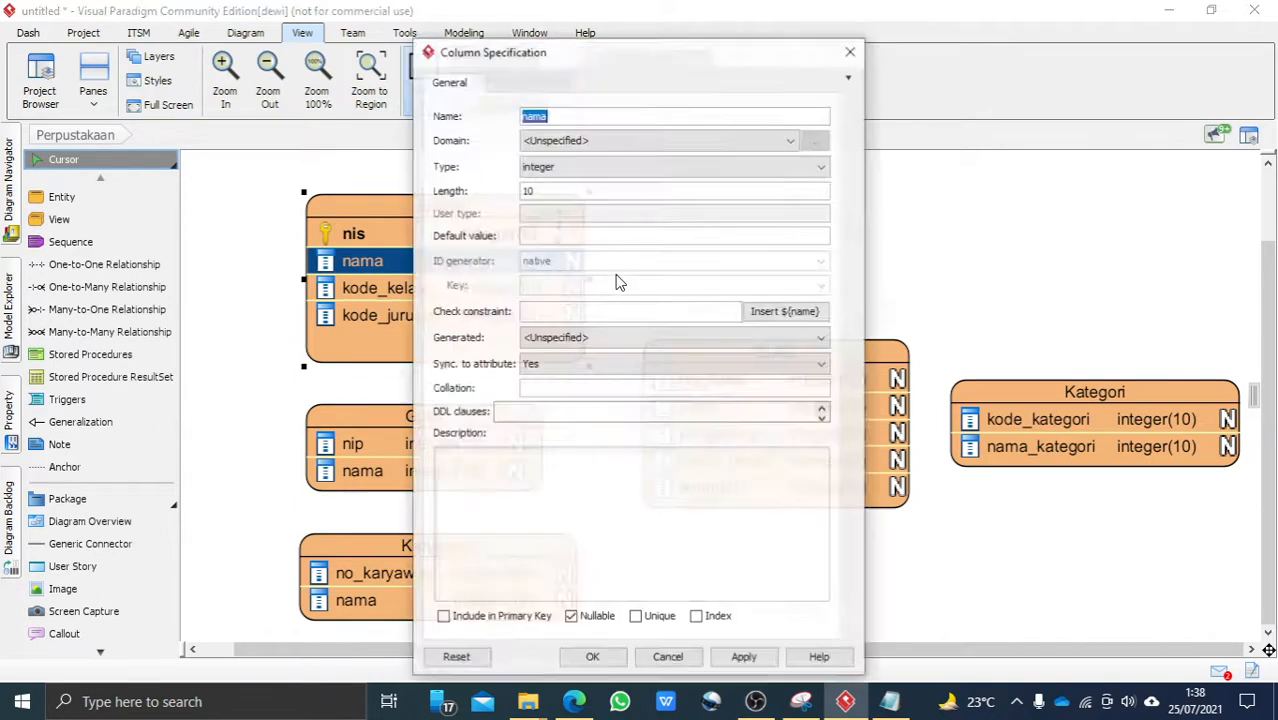
click(628, 168)
scroll(605, 230, up, 2)
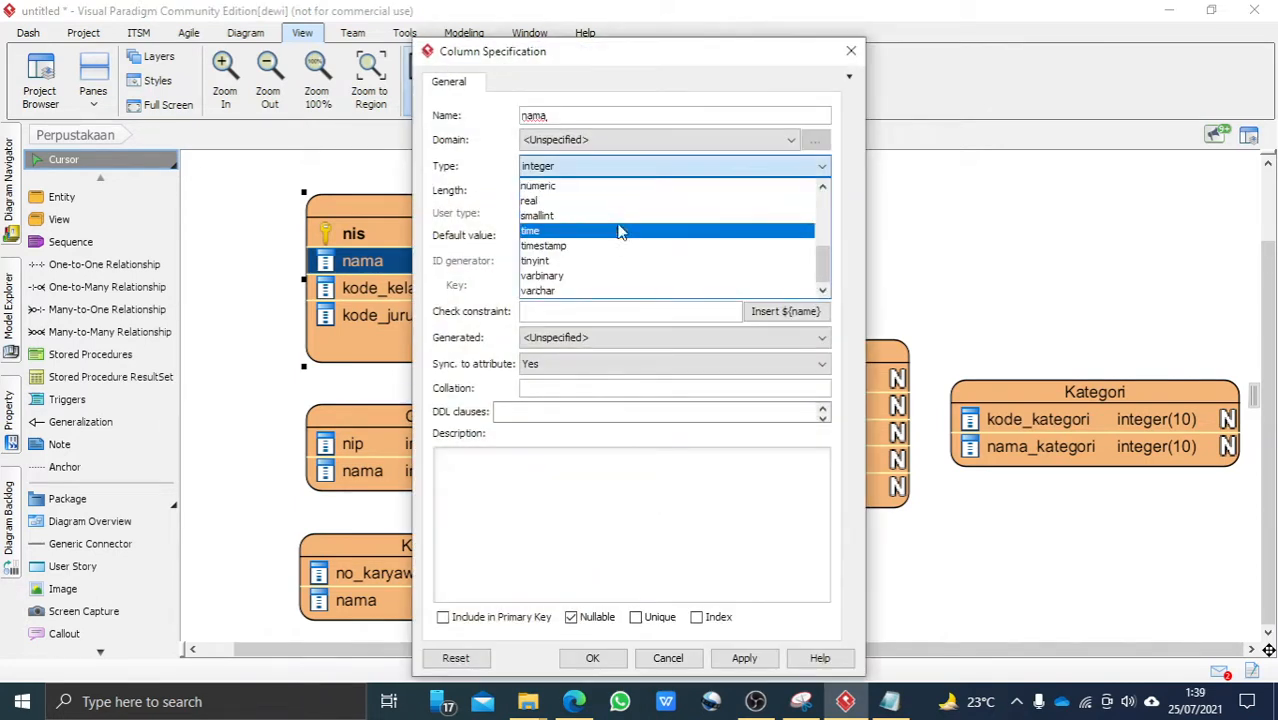
scroll(590, 245, down, 1)
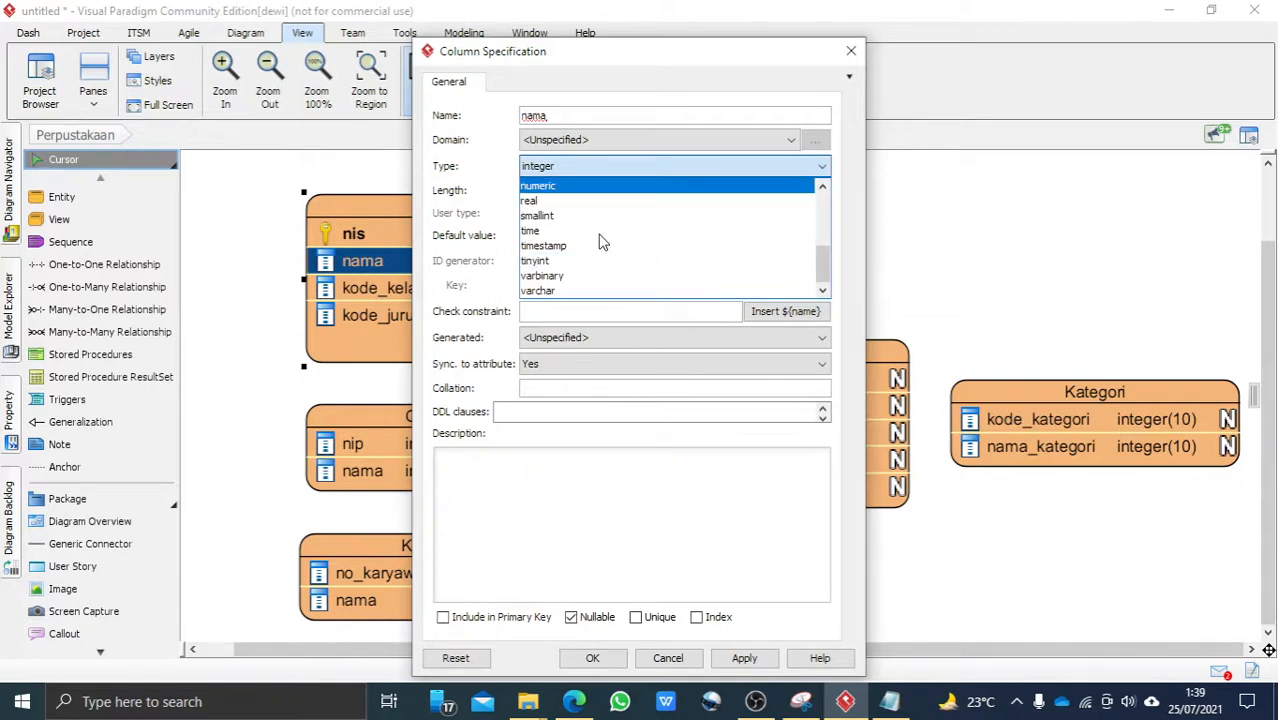
click(561, 292)
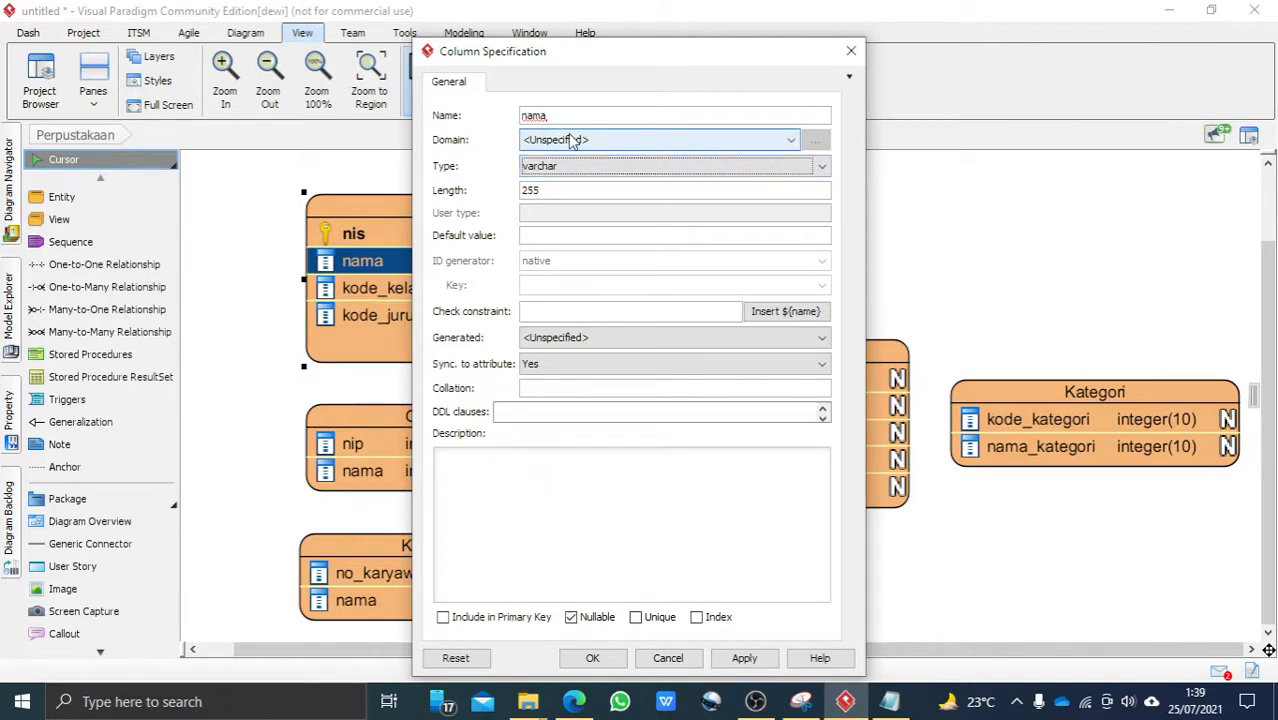
double_click(558, 194)
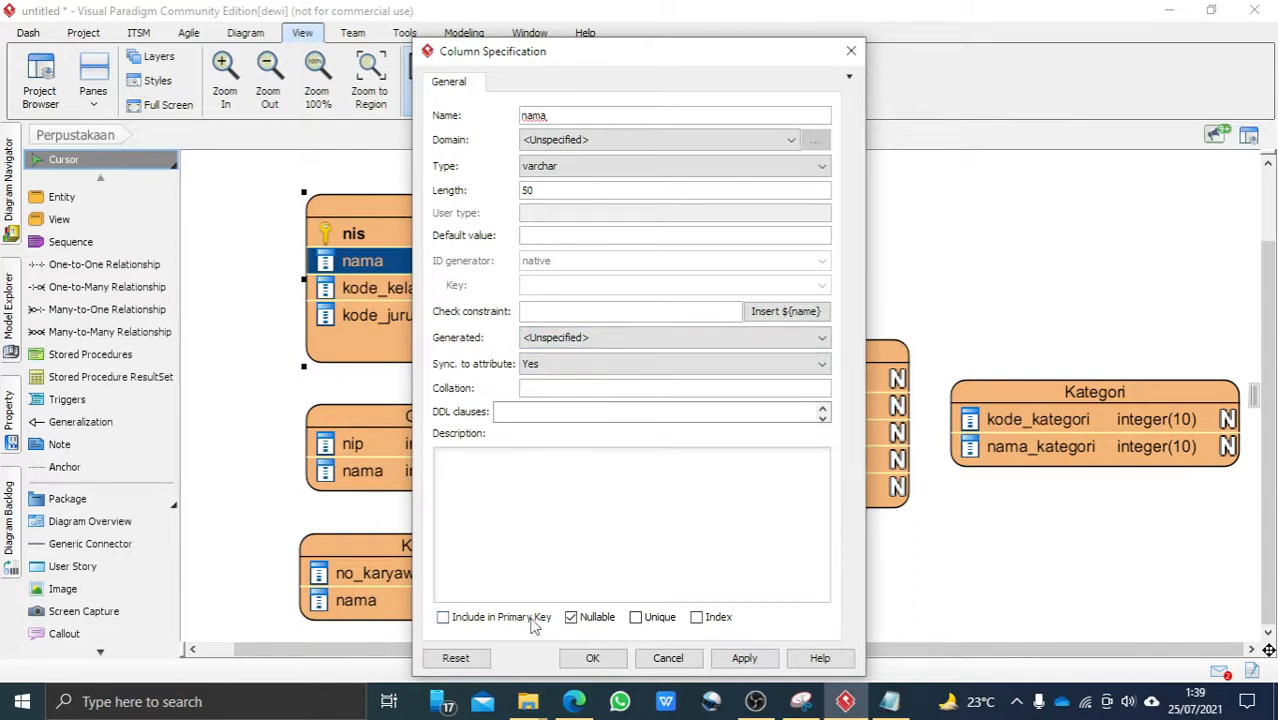
click(598, 621)
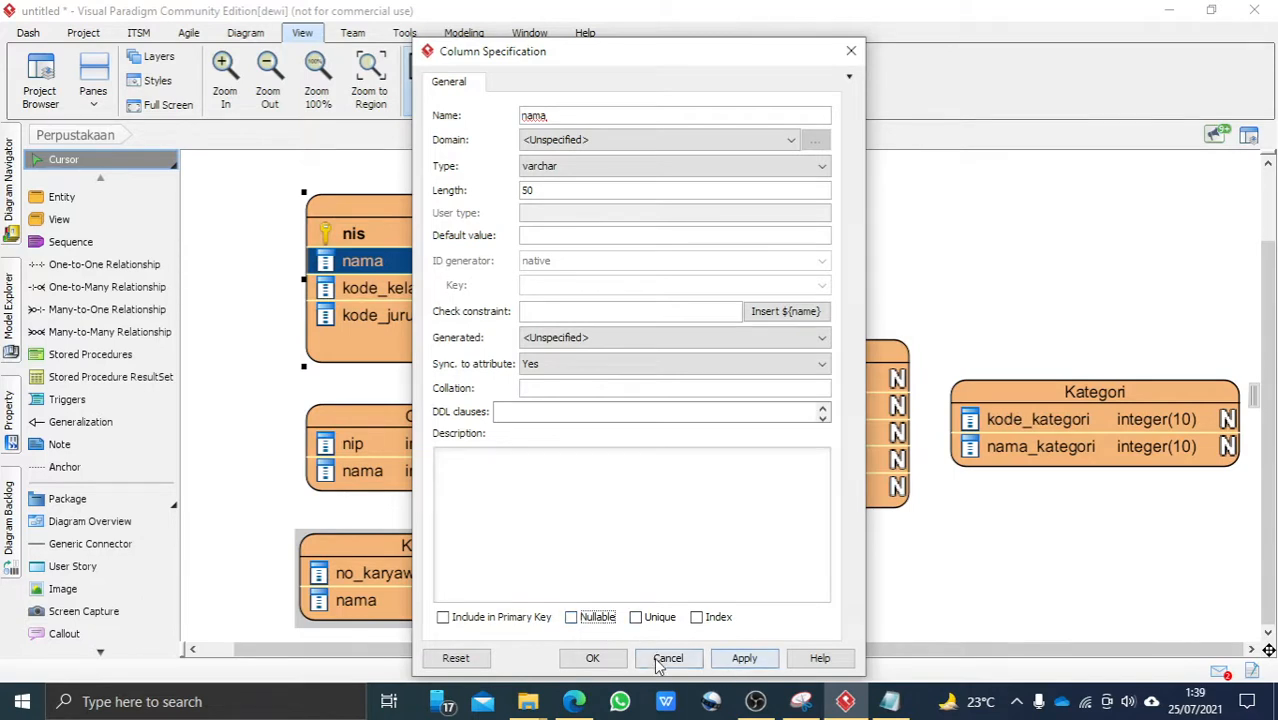
click(622, 662)
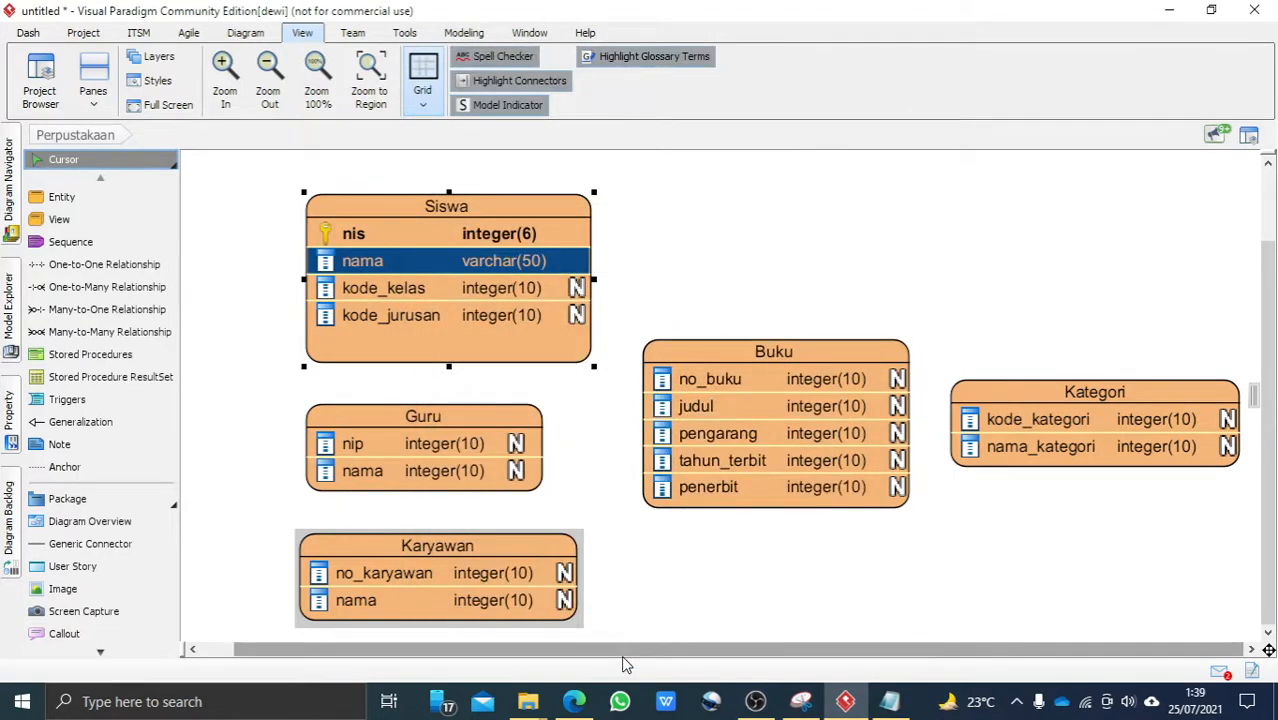
Change the Siswa column kode_kelas to type varchar with length 6 and make it non-nullable
click(535, 288)
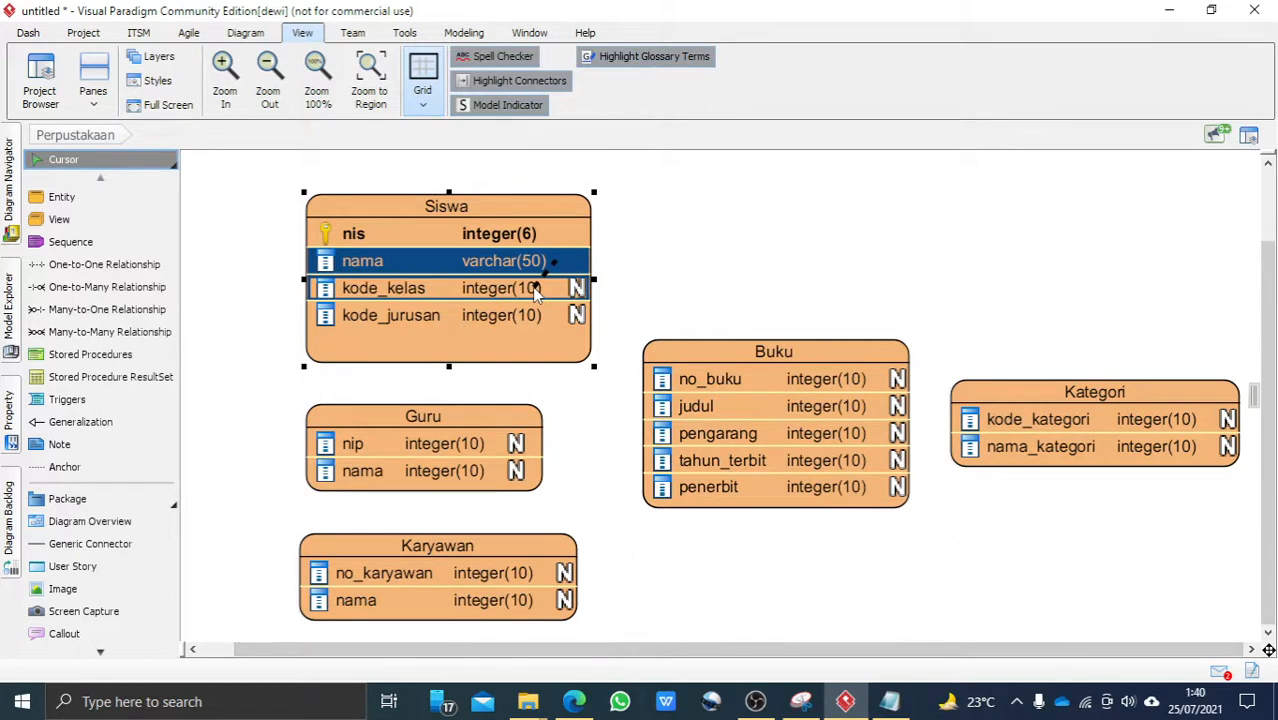
right_click(535, 288)
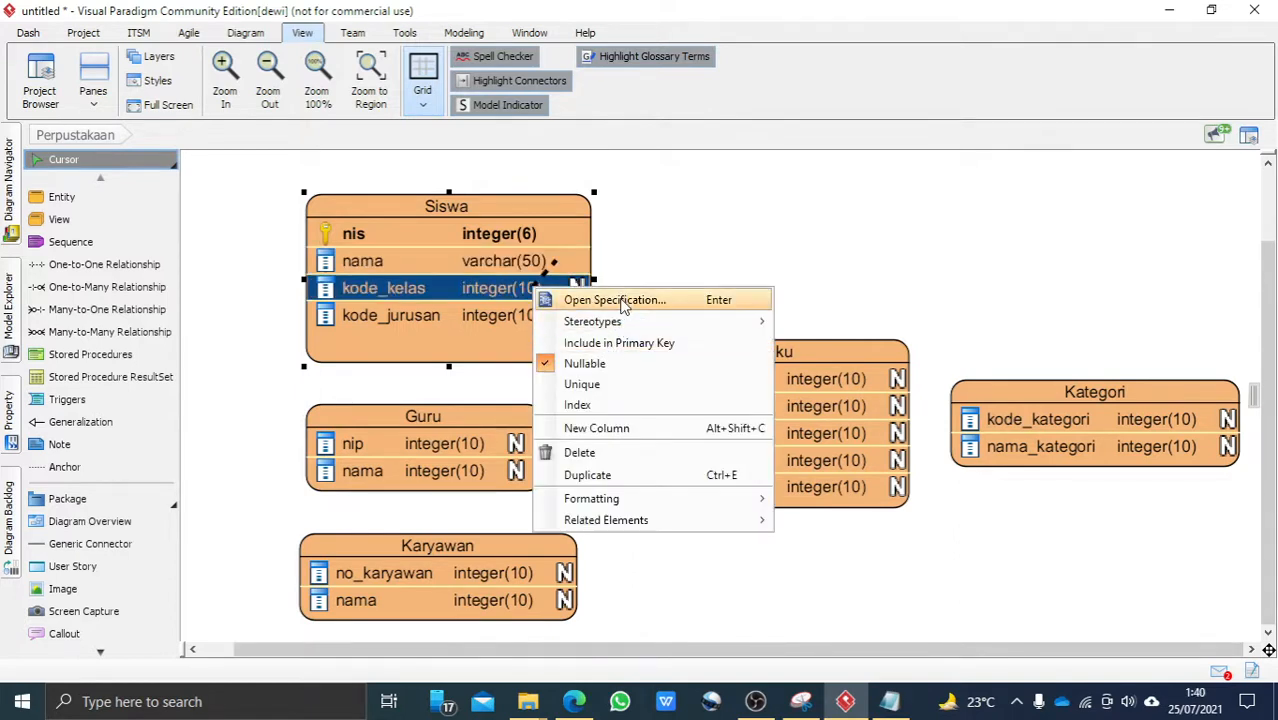
click(622, 300)
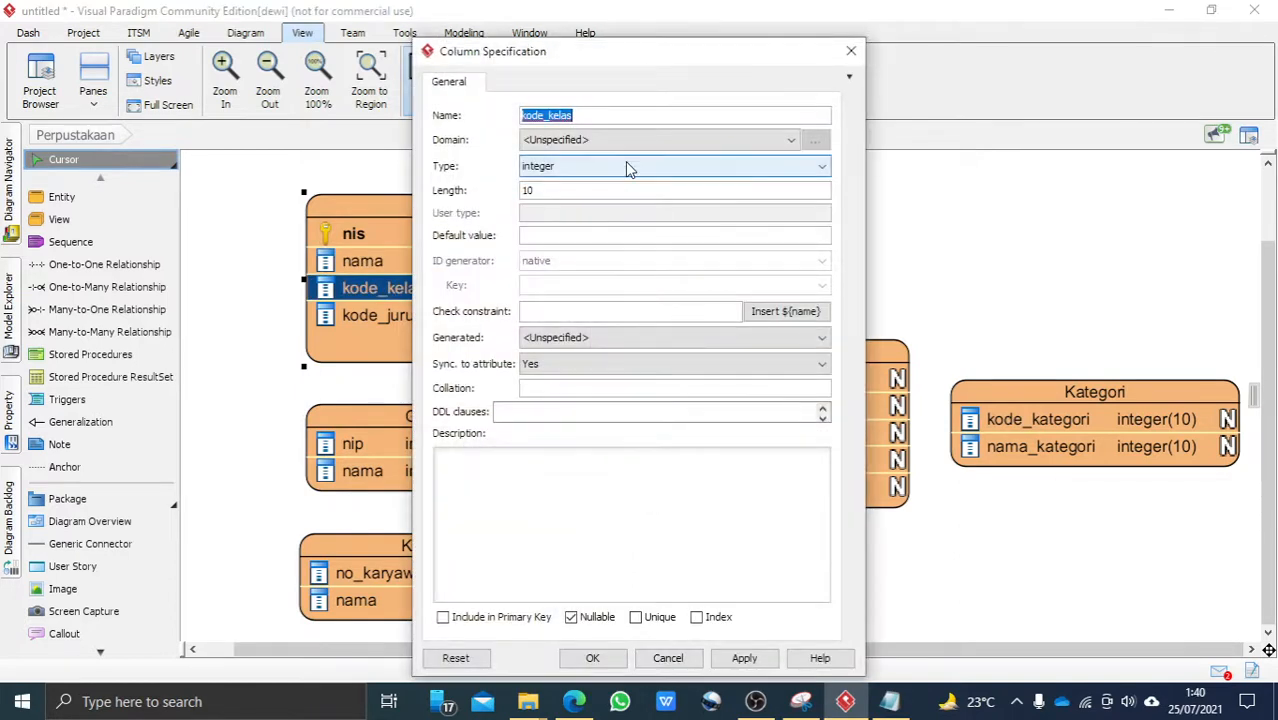
click(627, 166)
scroll(580, 280, down, 1)
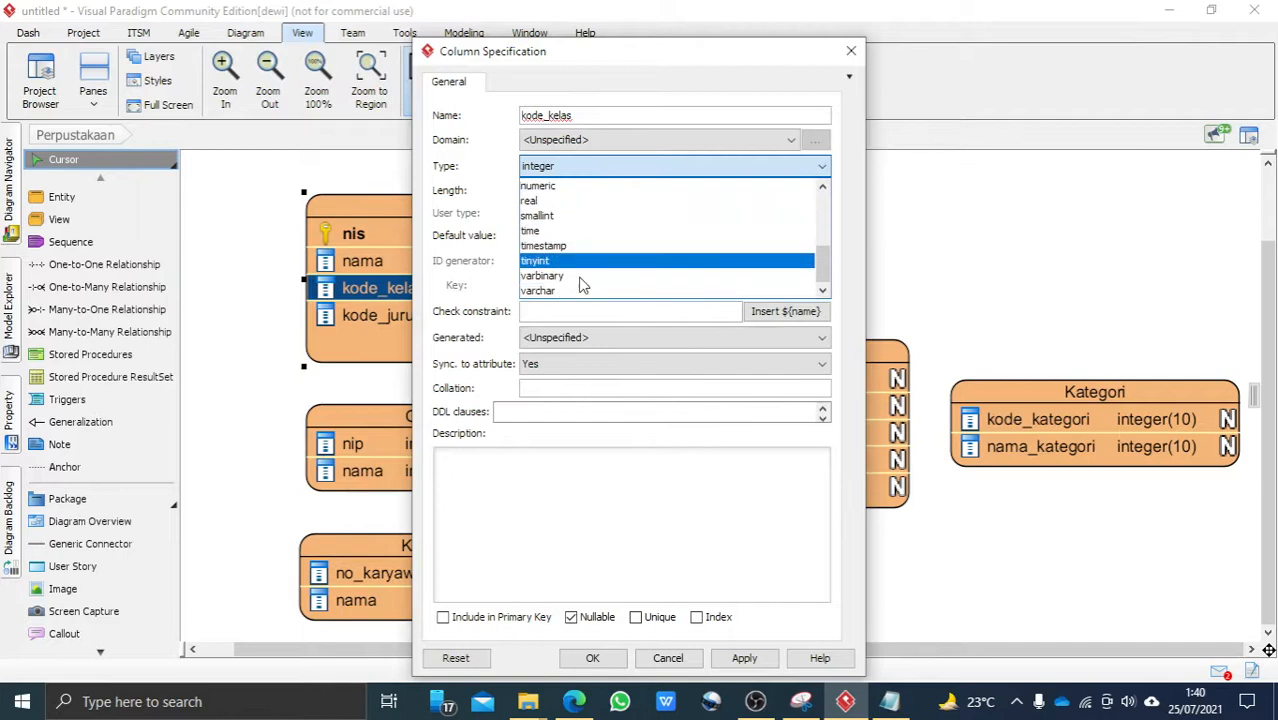
click(578, 291)
double_click(579, 190)
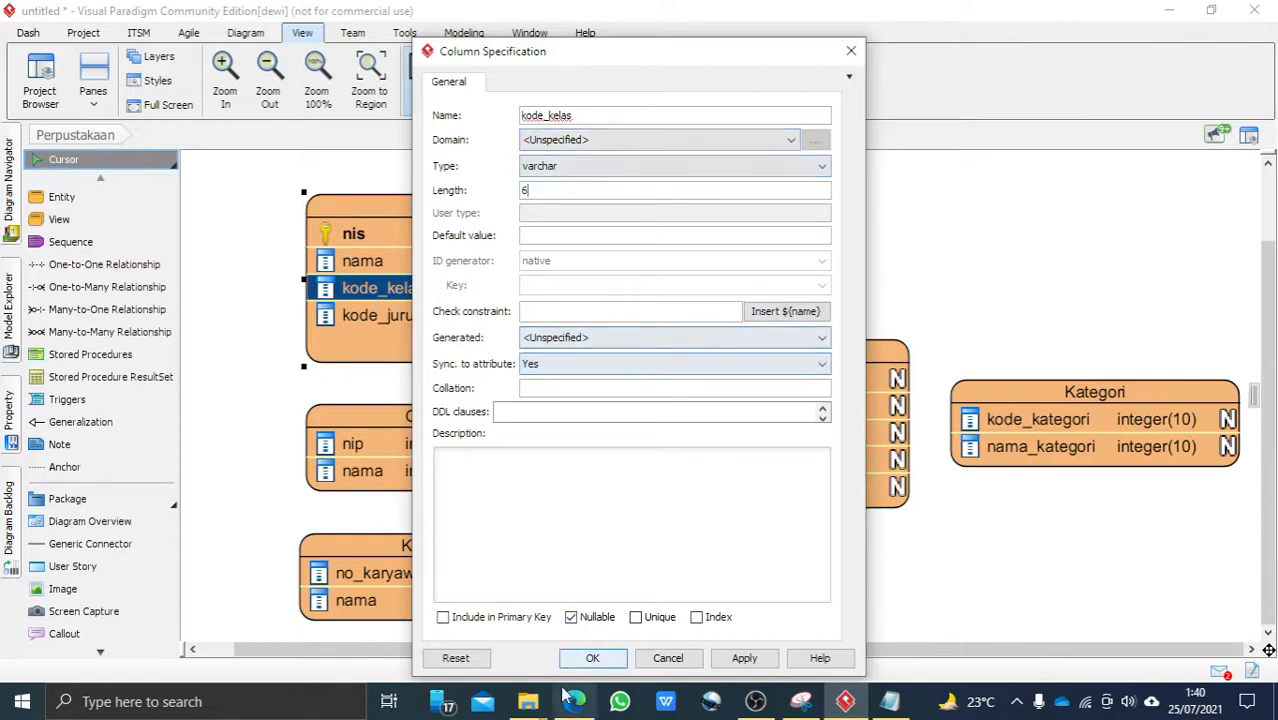
click(592, 620)
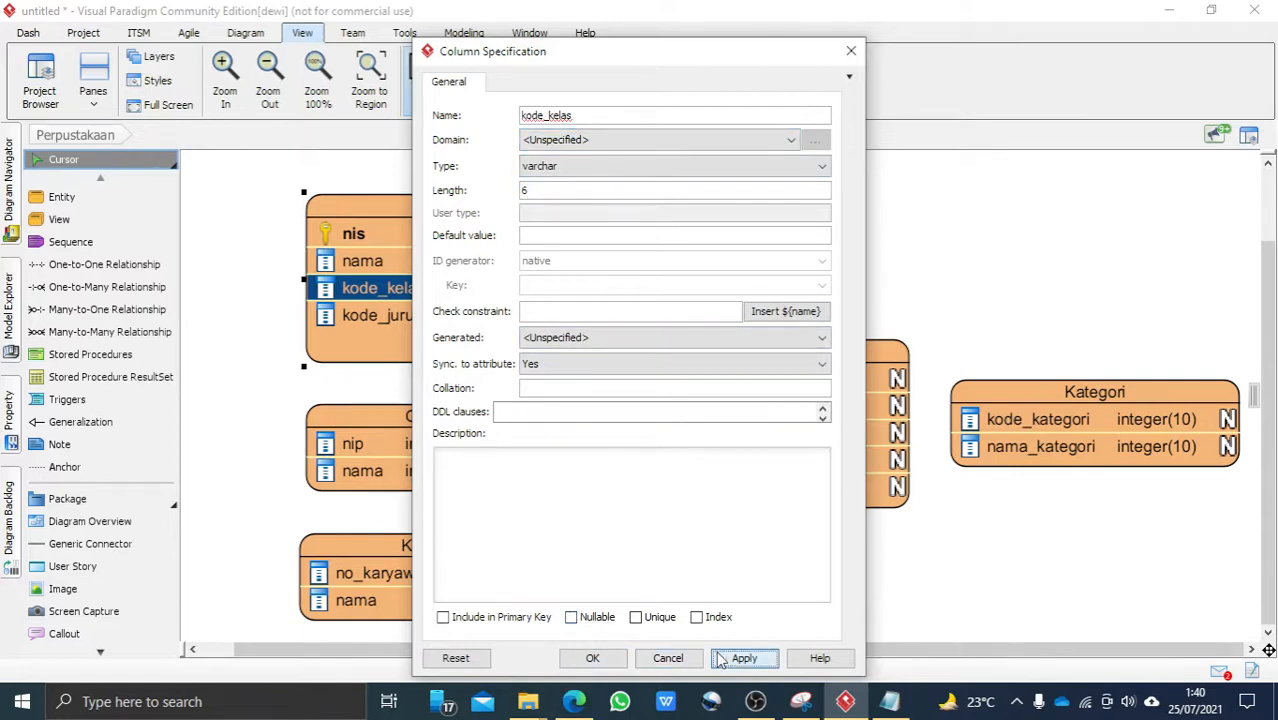
click(622, 660)
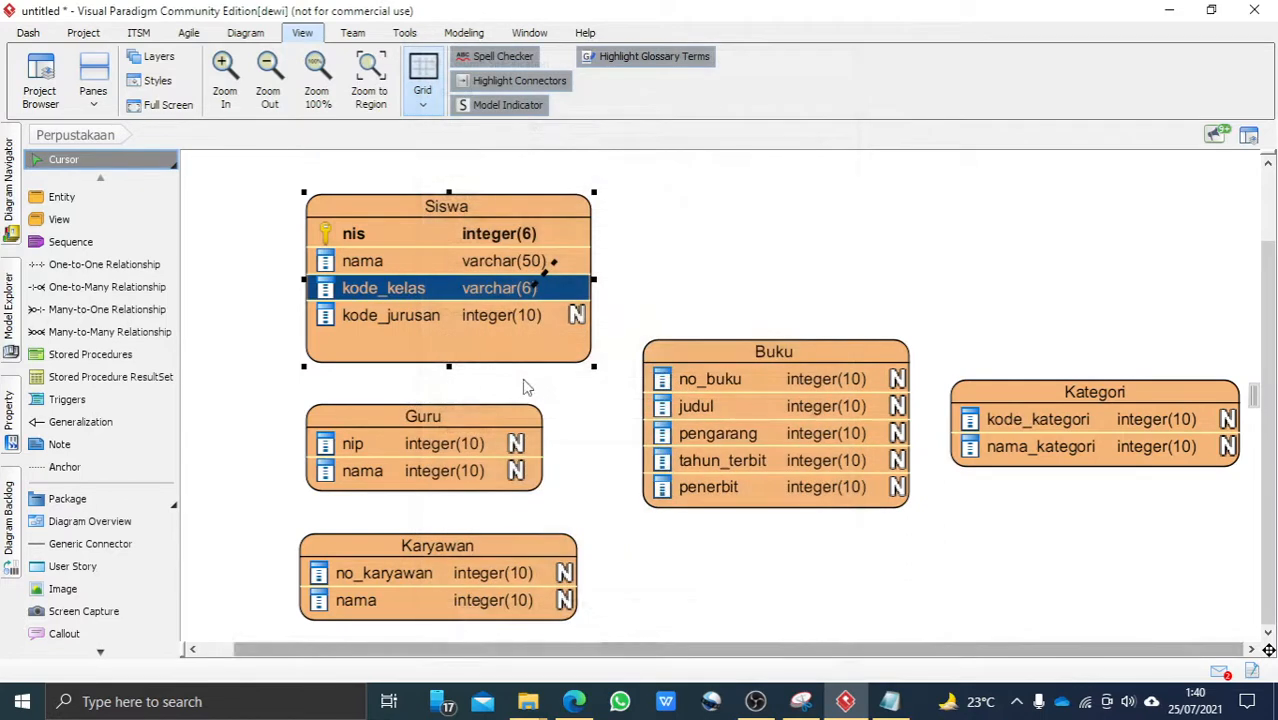
Change the Siswa column kode_jurusan to type varchar with length 5 and make it non-nullable
click(528, 316)
right_click(528, 322)
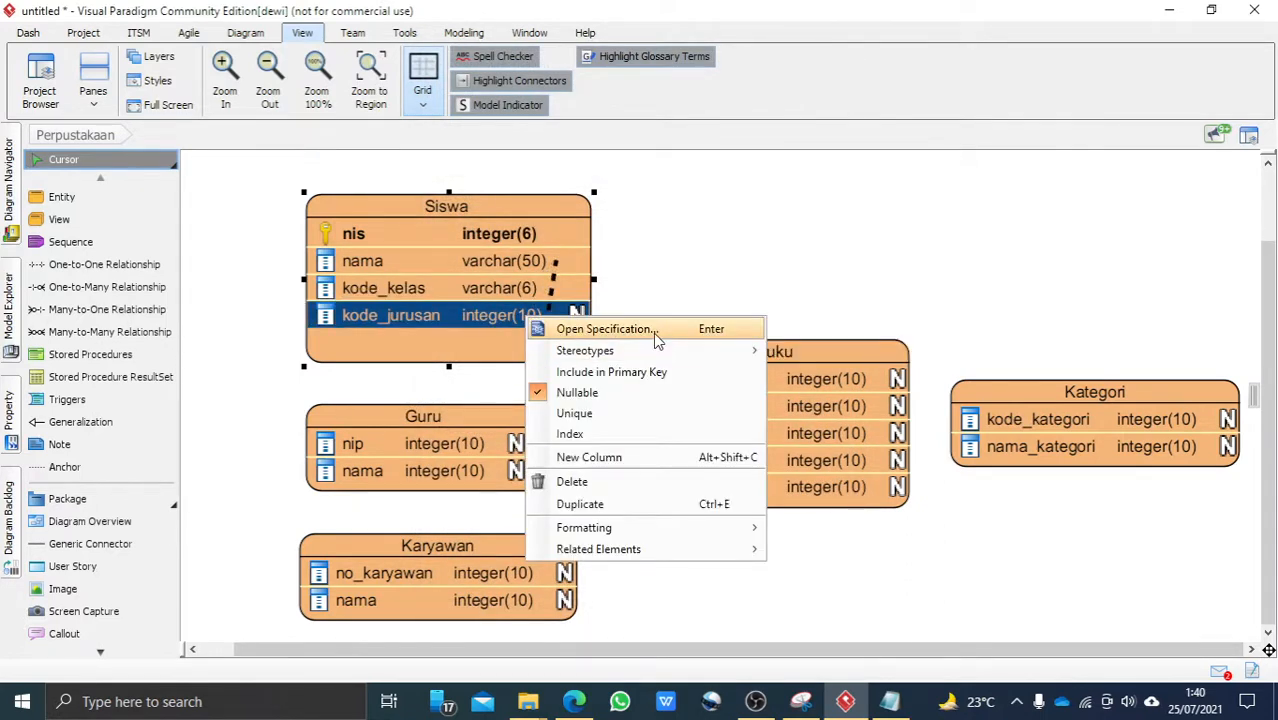
click(657, 338)
click(622, 168)
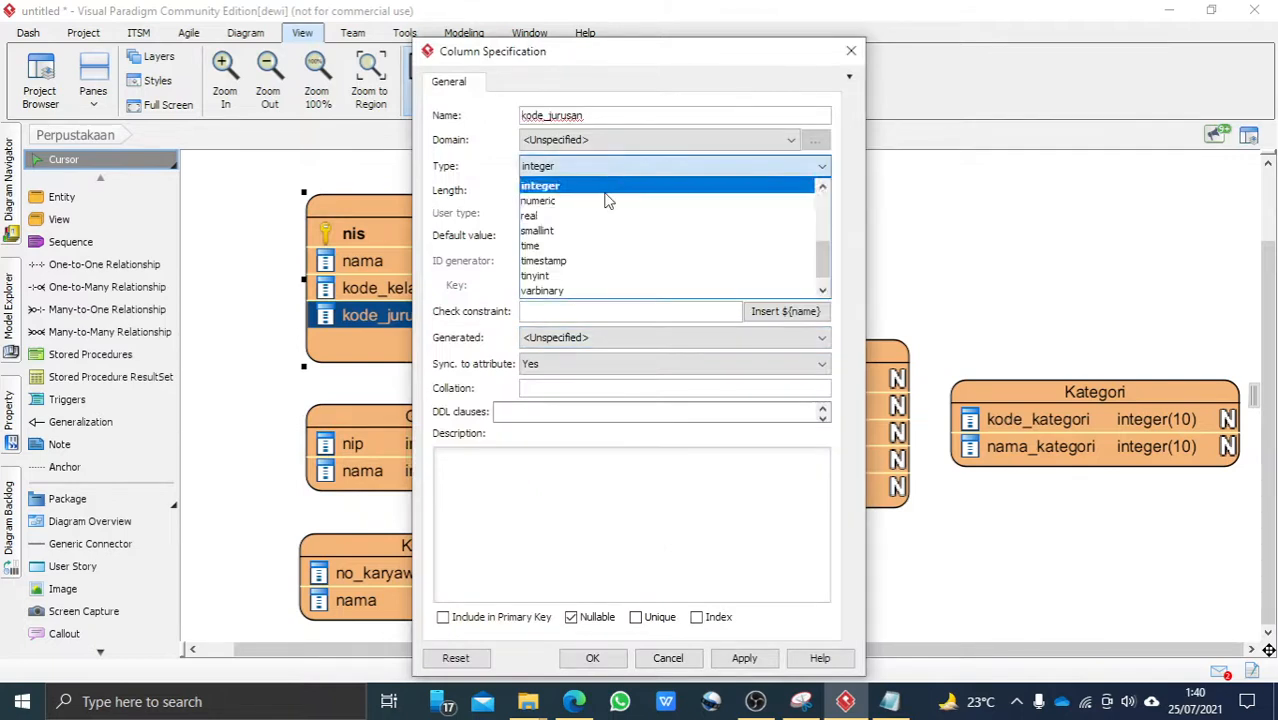
click(590, 290)
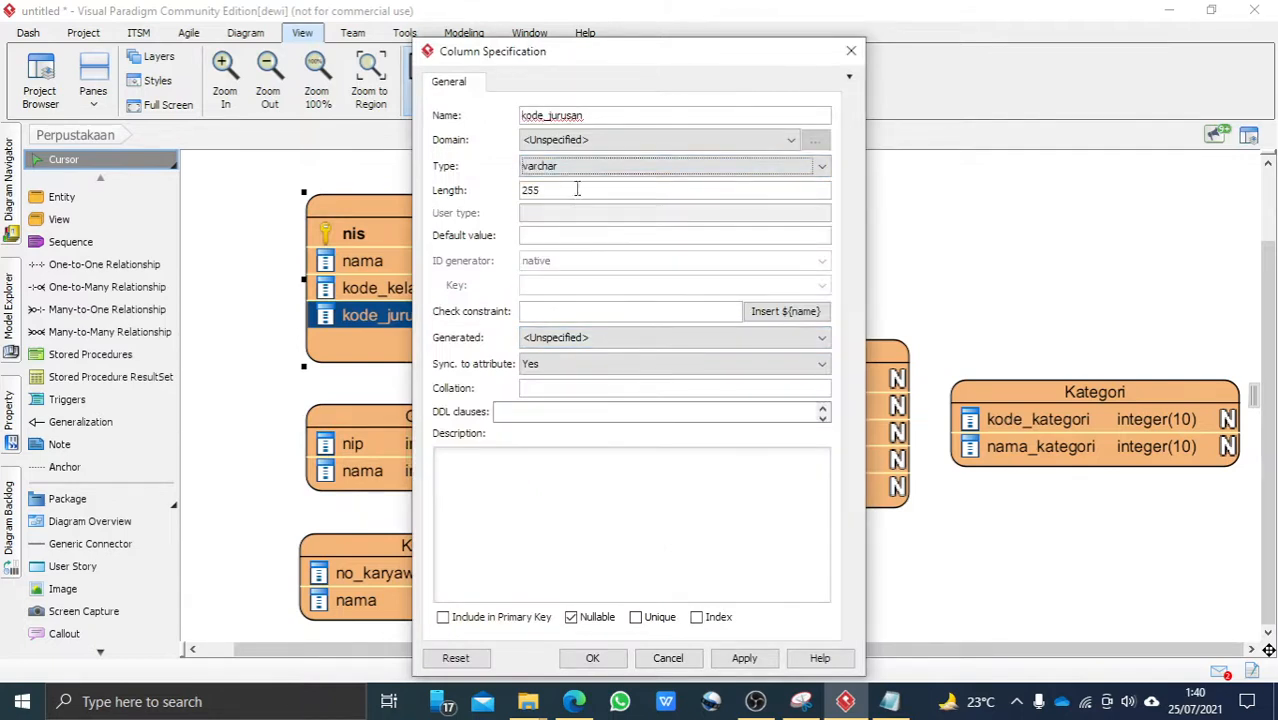
click(577, 189)
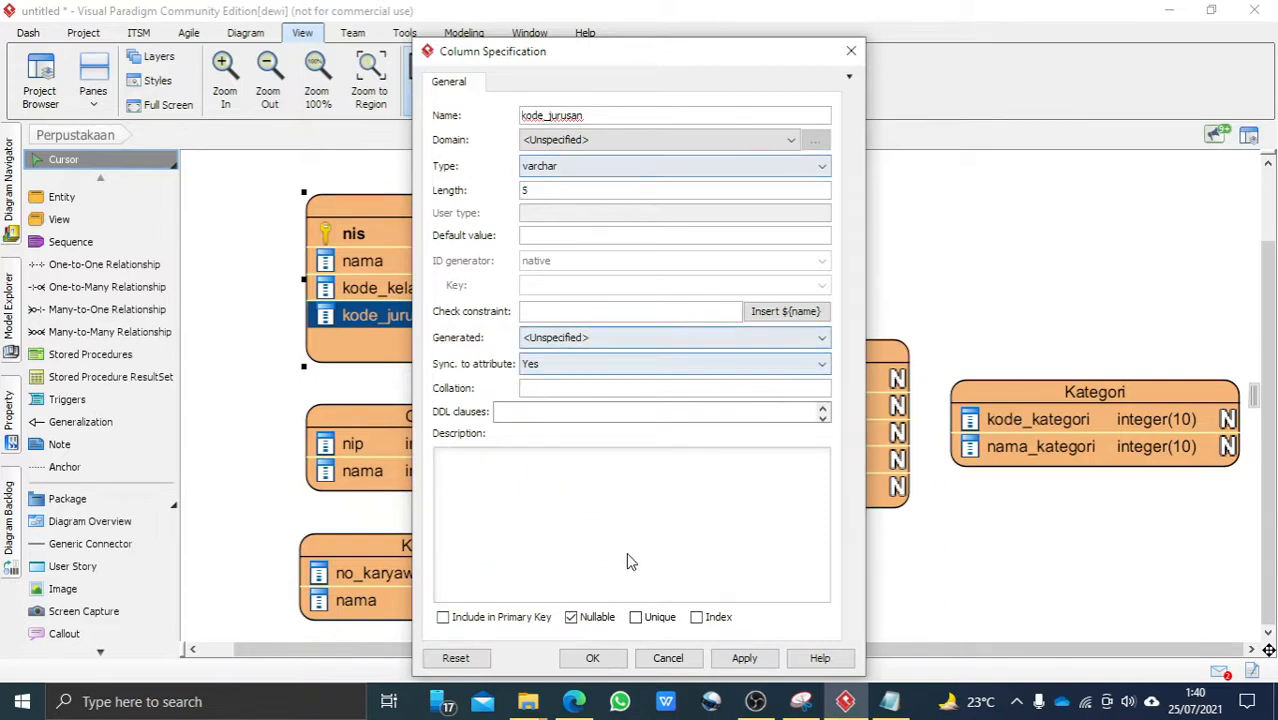
click(745, 658)
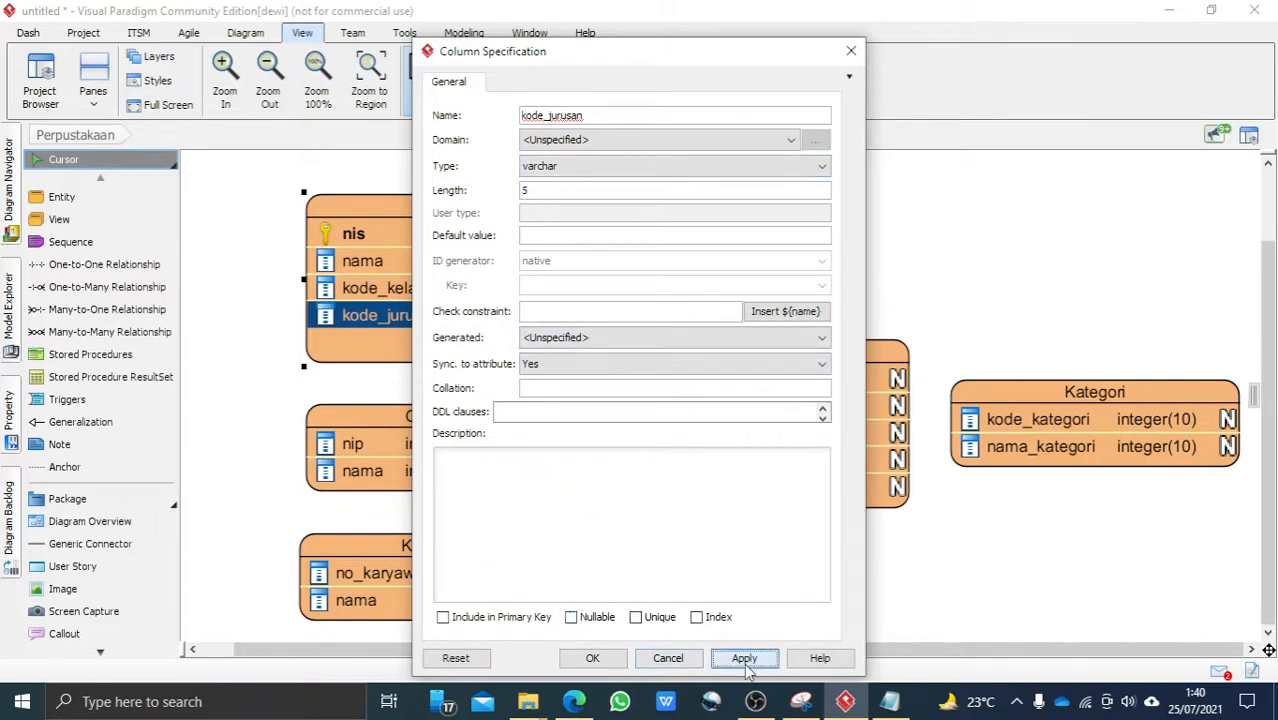
click(605, 657)
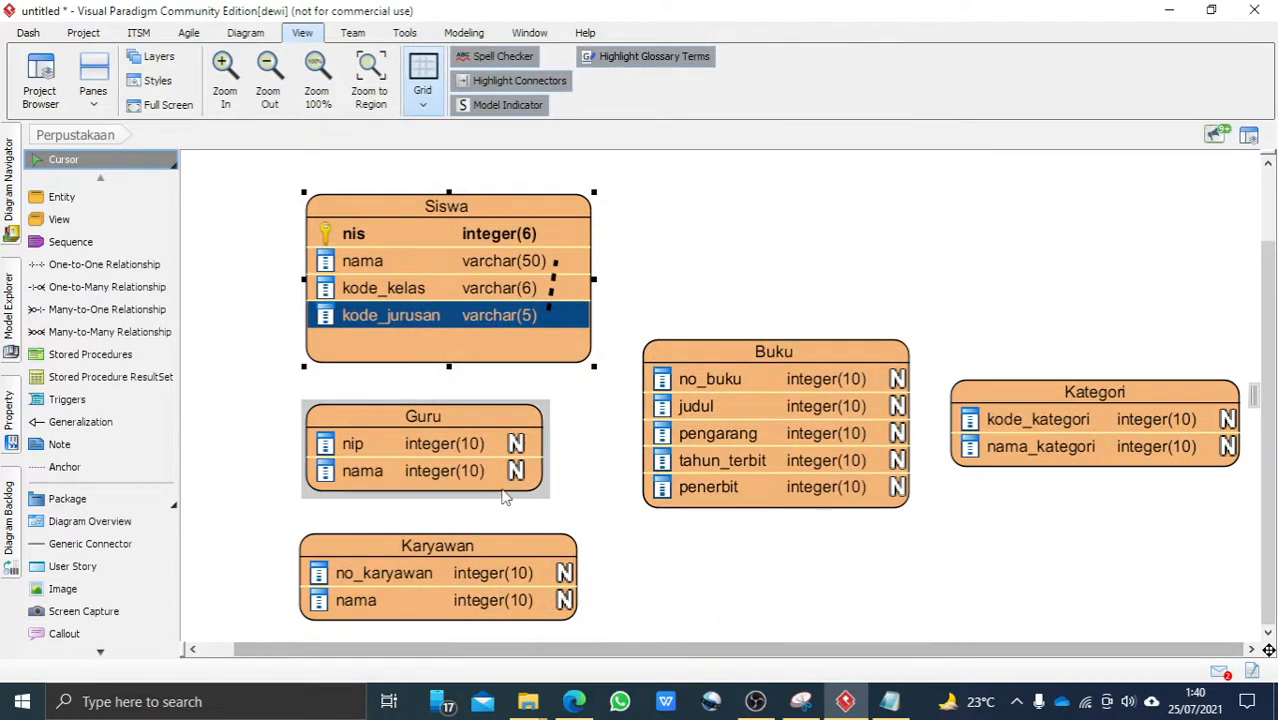
Set the Guru column nip to length 14 and include it in the primary key
click(426, 438)
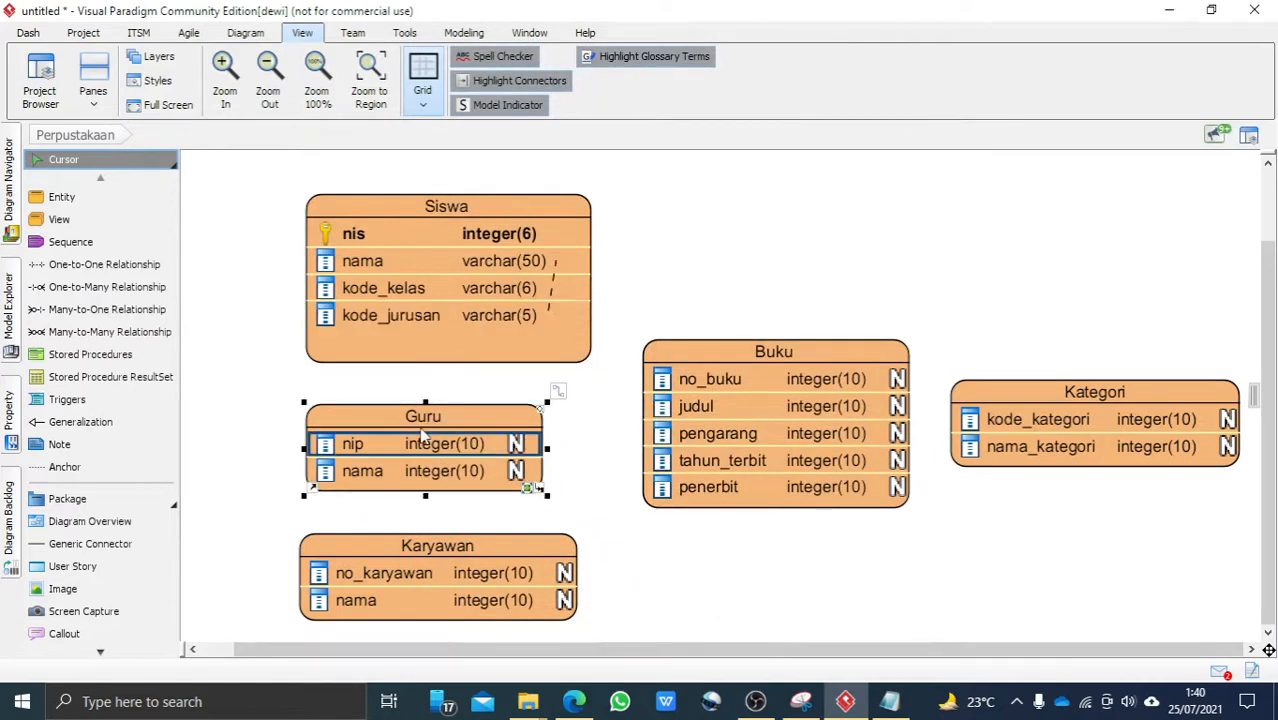
click(424, 437)
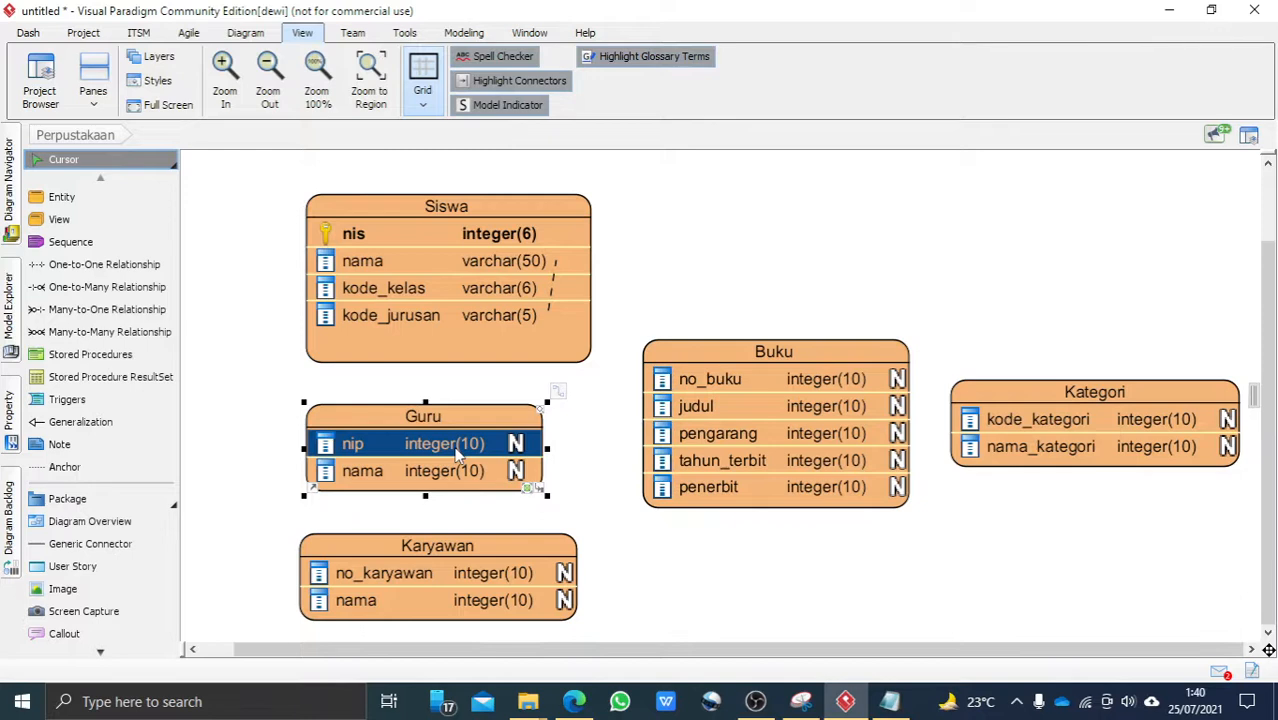
right_click(458, 452)
click(497, 462)
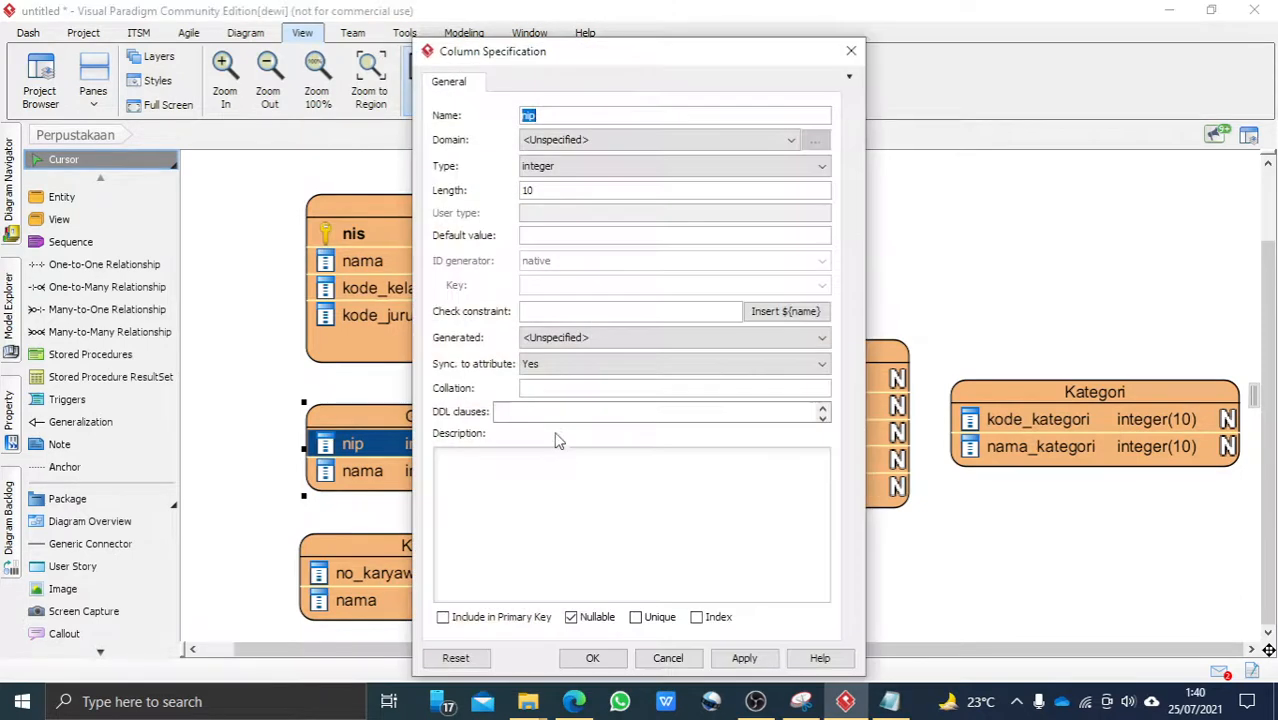
click(455, 617)
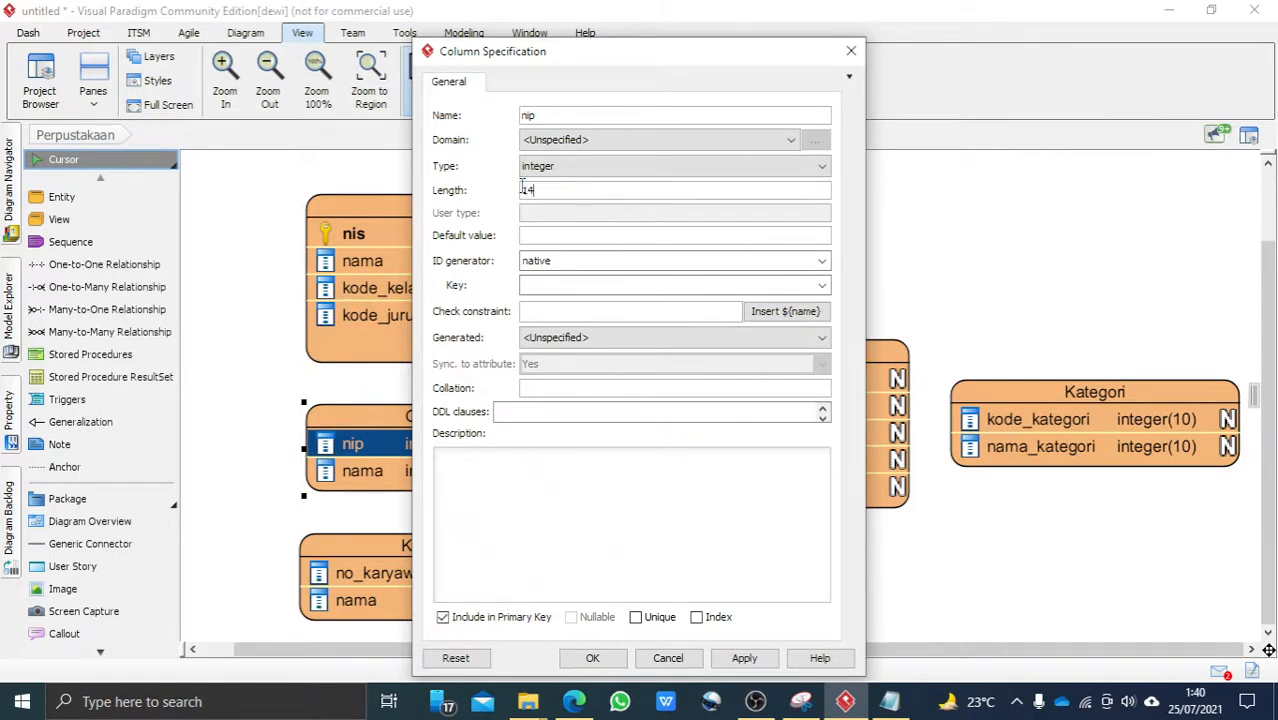
click(588, 657)
Change the Guru column nama to type varchar with length 50 and make it non-nullable
click(472, 476)
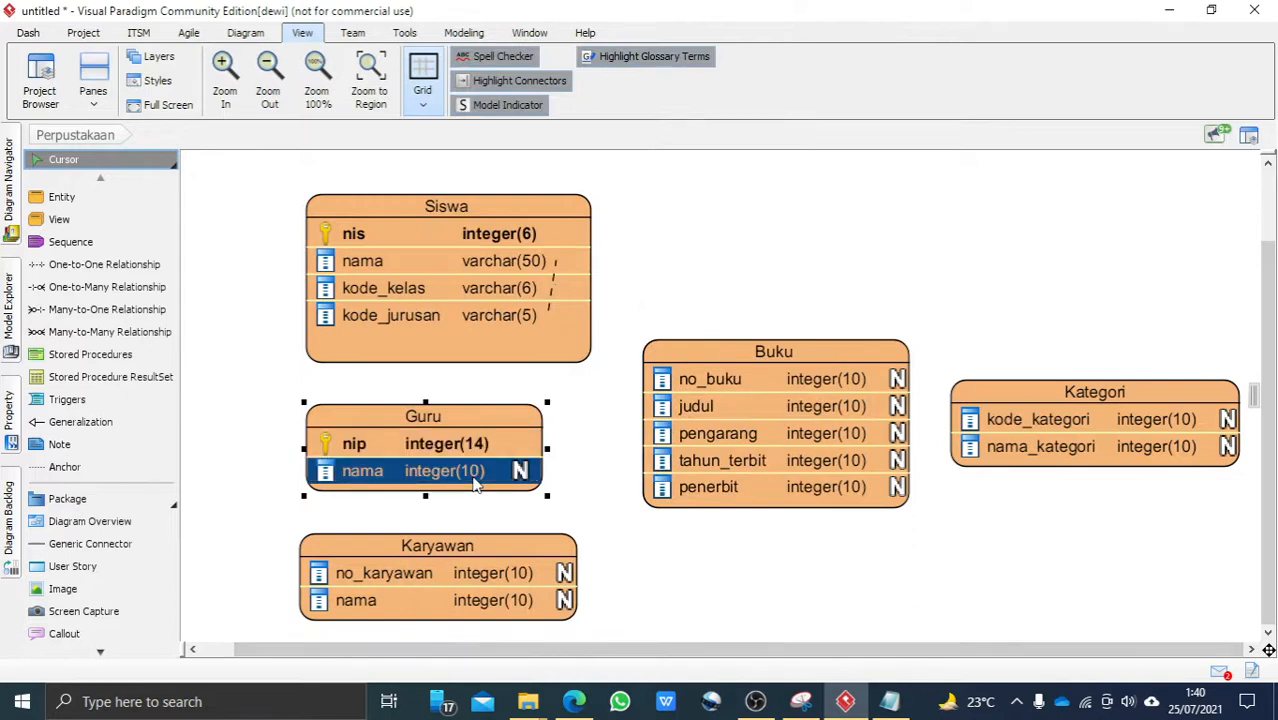
right_click(472, 477)
click(540, 487)
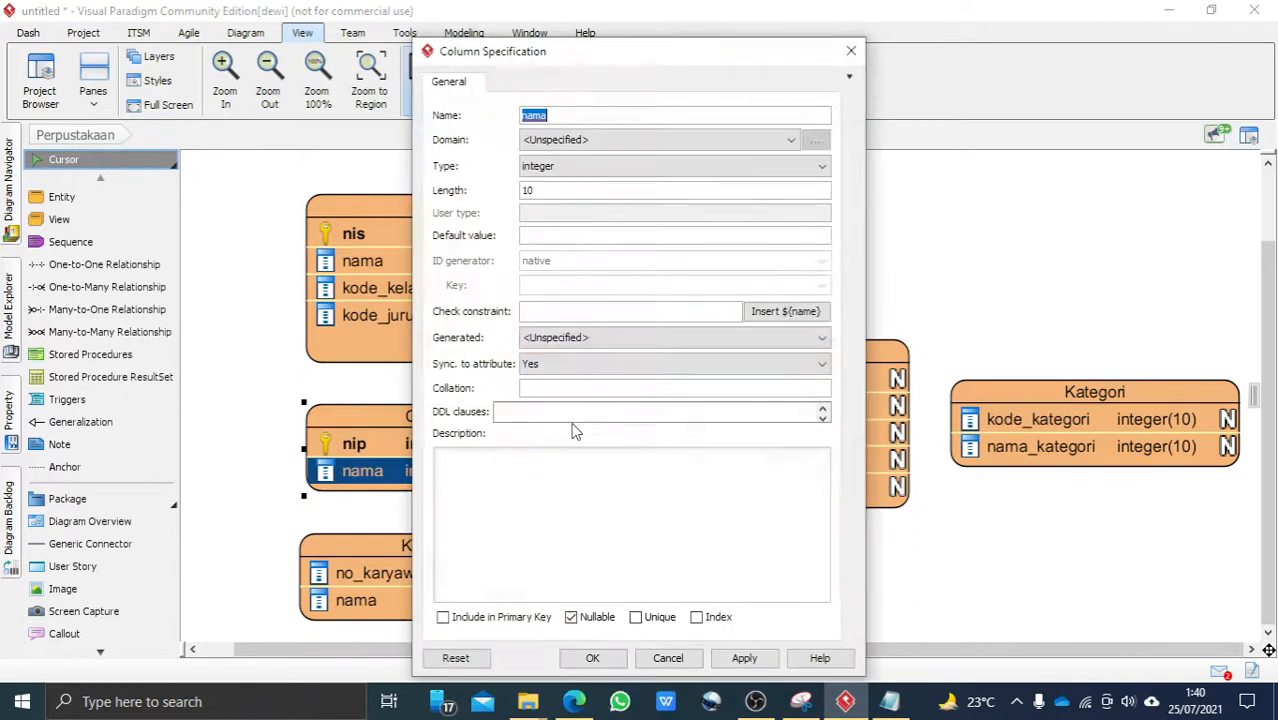
click(585, 167)
scroll(585, 230, down, 1)
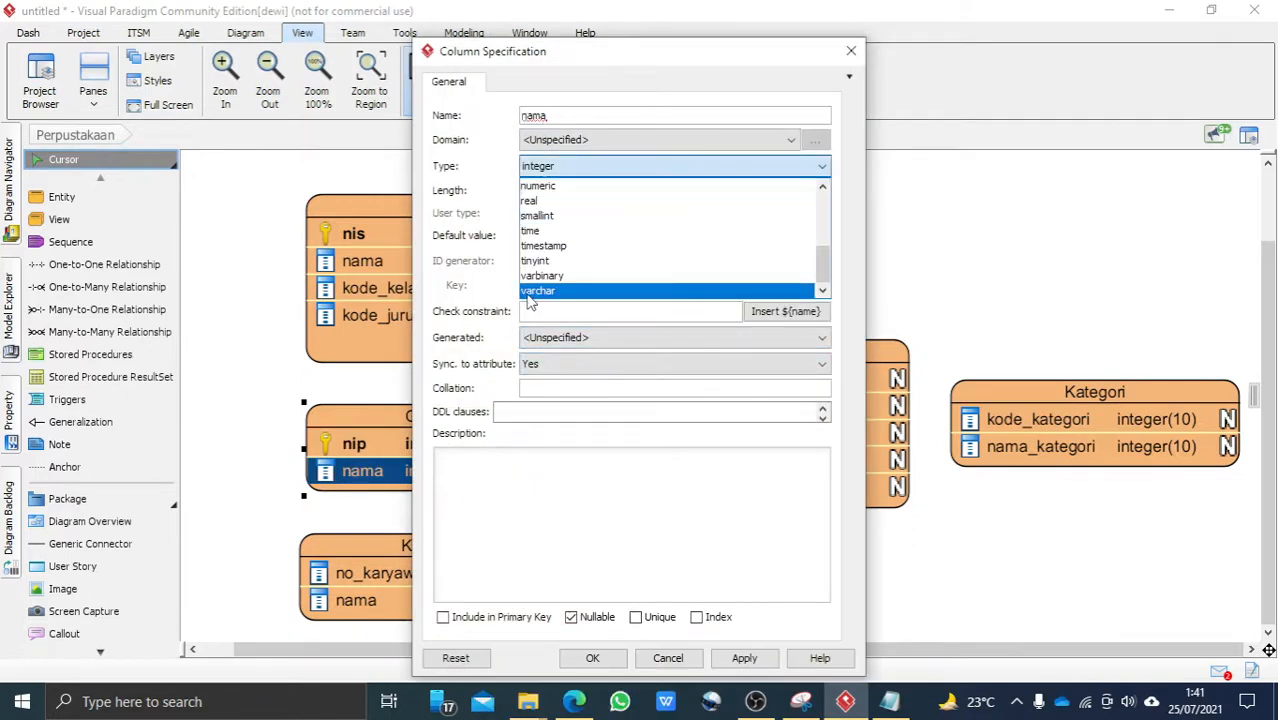
click(533, 292)
double_click(559, 193)
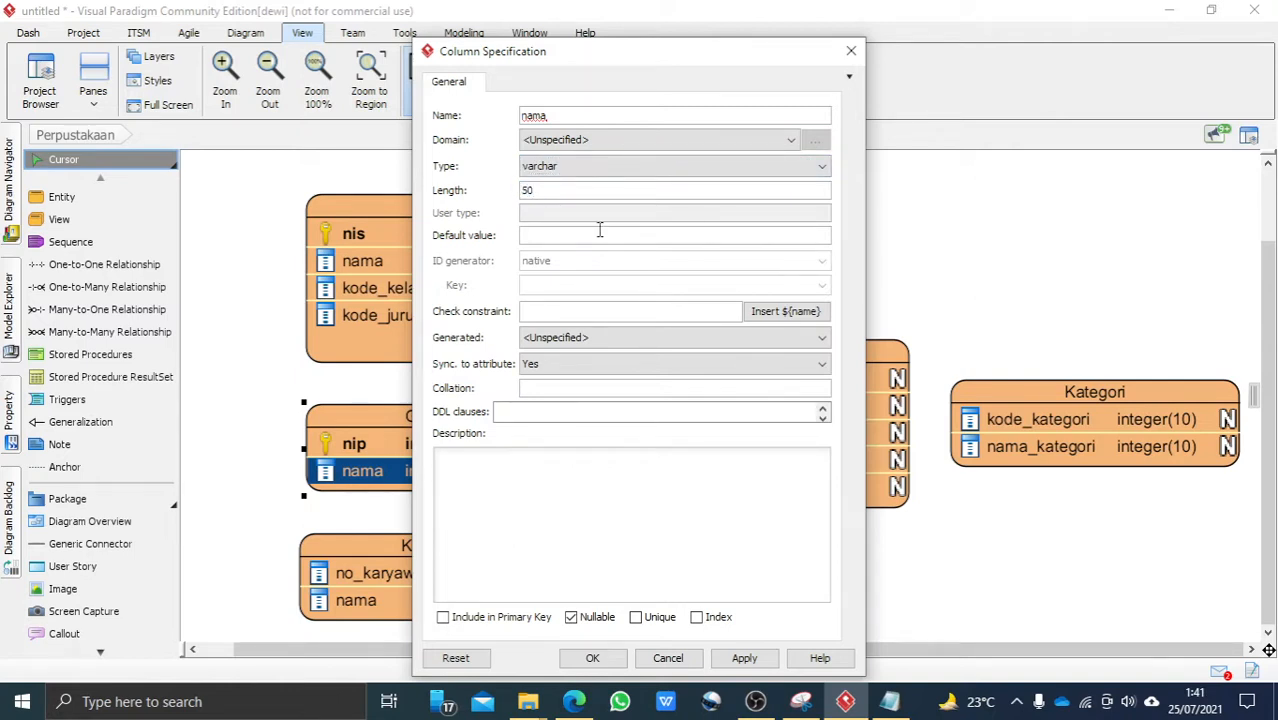
click(597, 616)
click(591, 659)
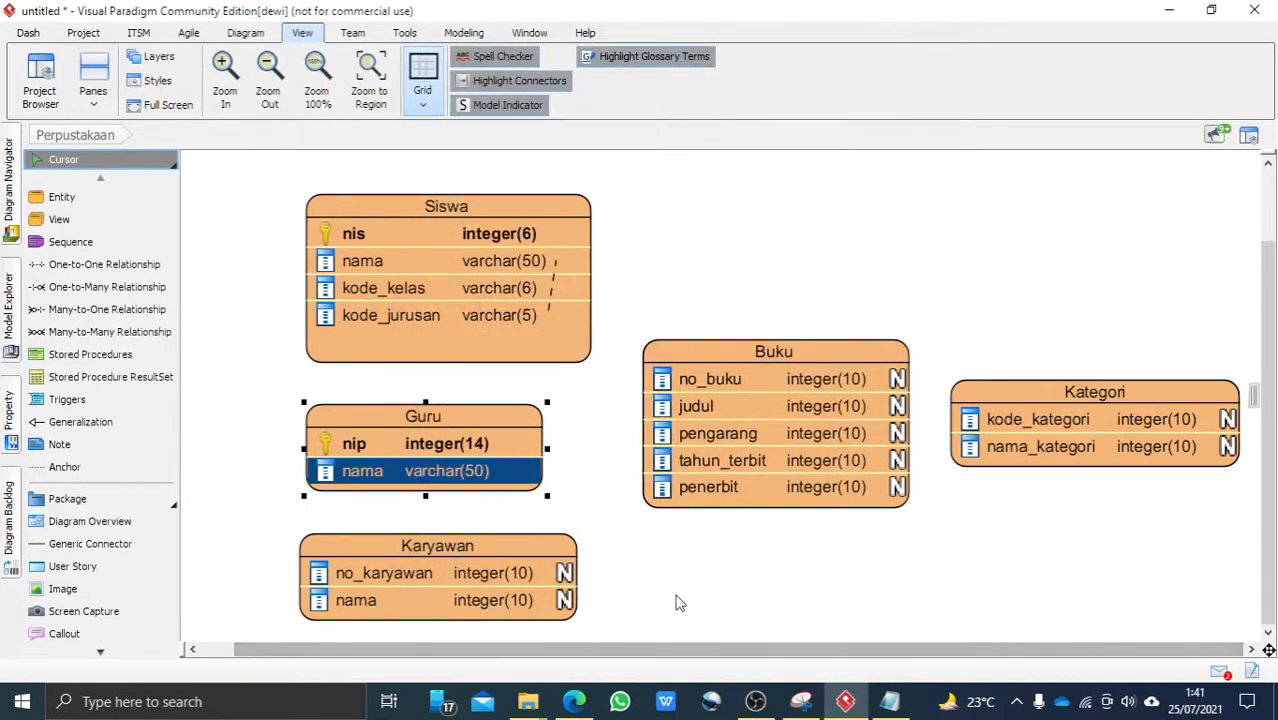
click(677, 601)
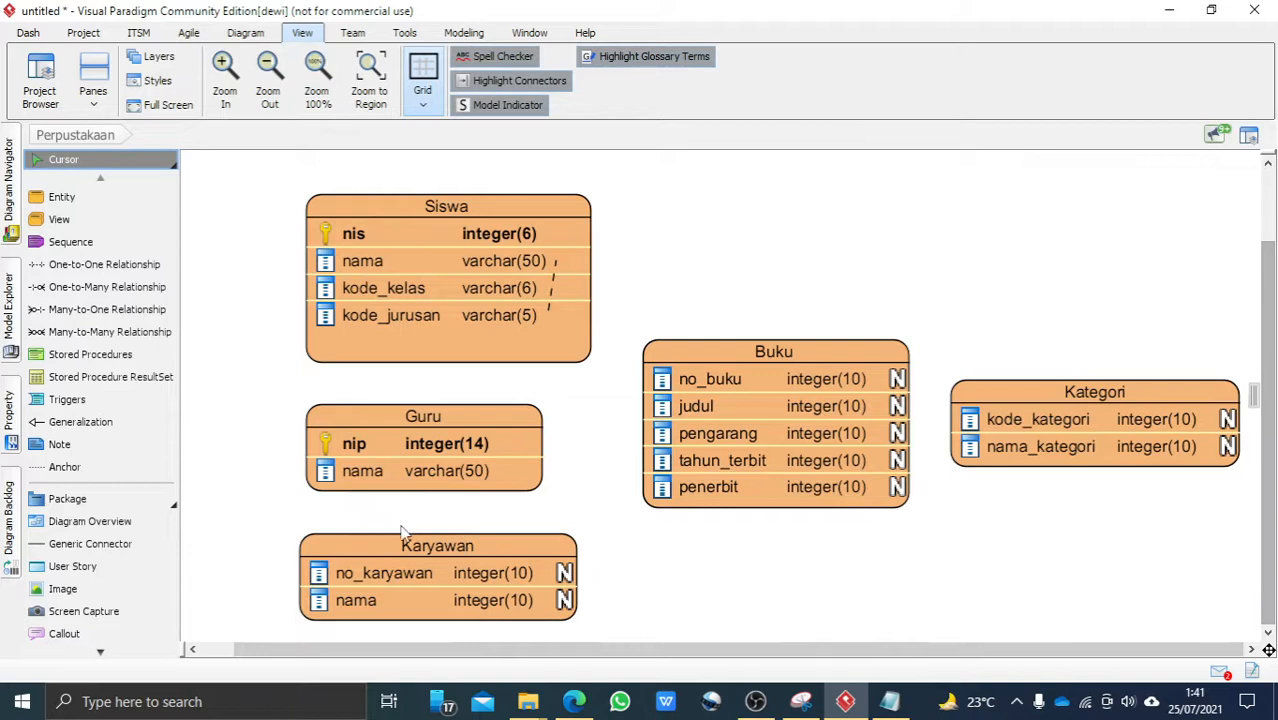
Set the Karyawan column no_karyawan to length 3 and include it in the primary key
click(380, 581)
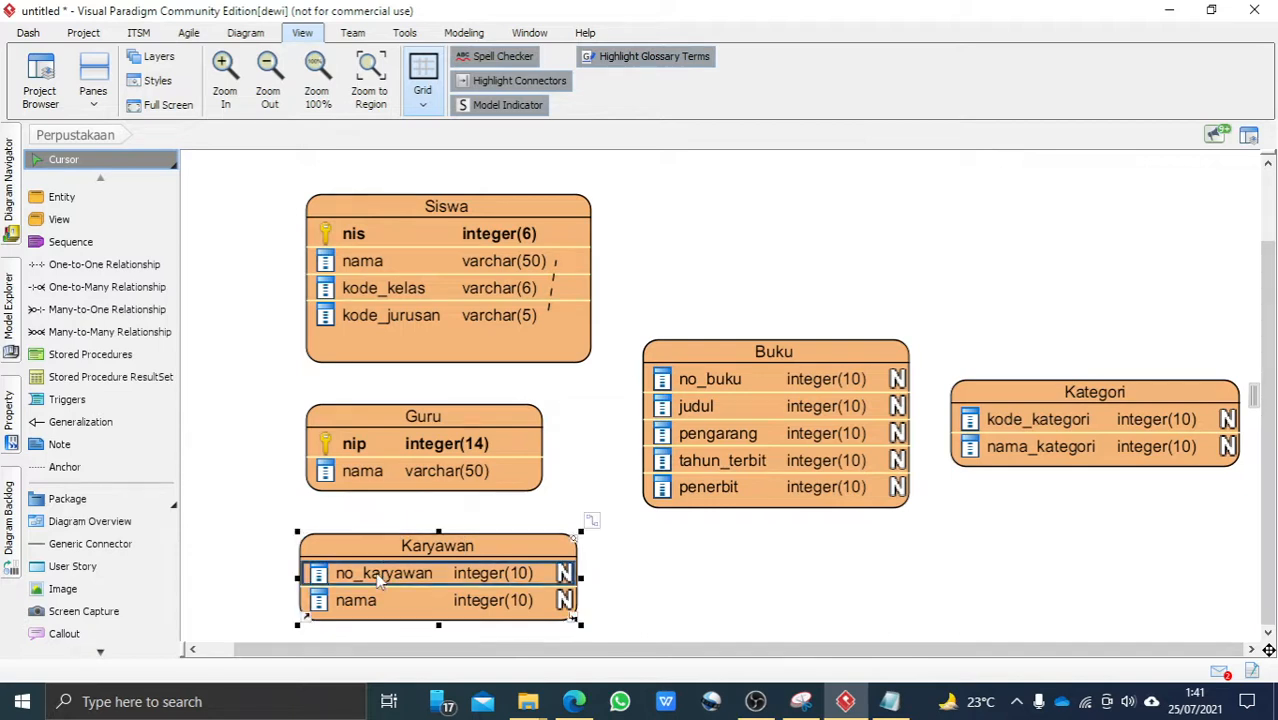
right_click(380, 581)
click(492, 489)
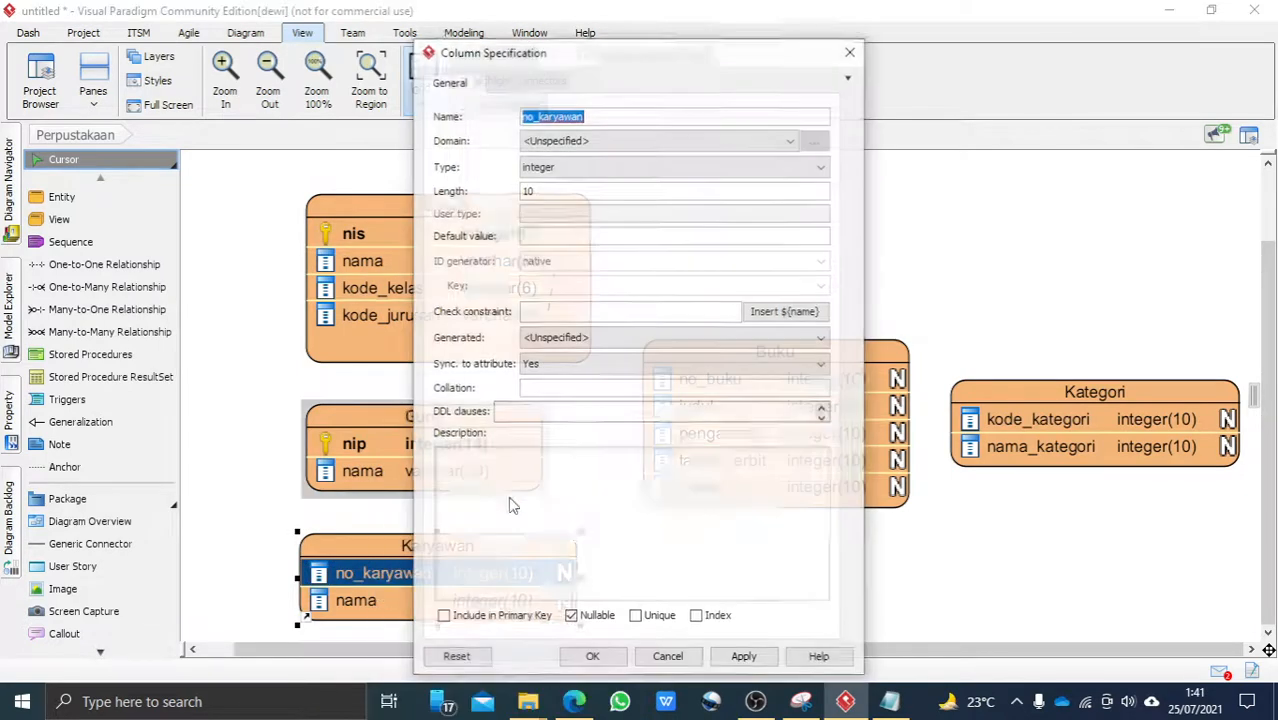
double_click(593, 191)
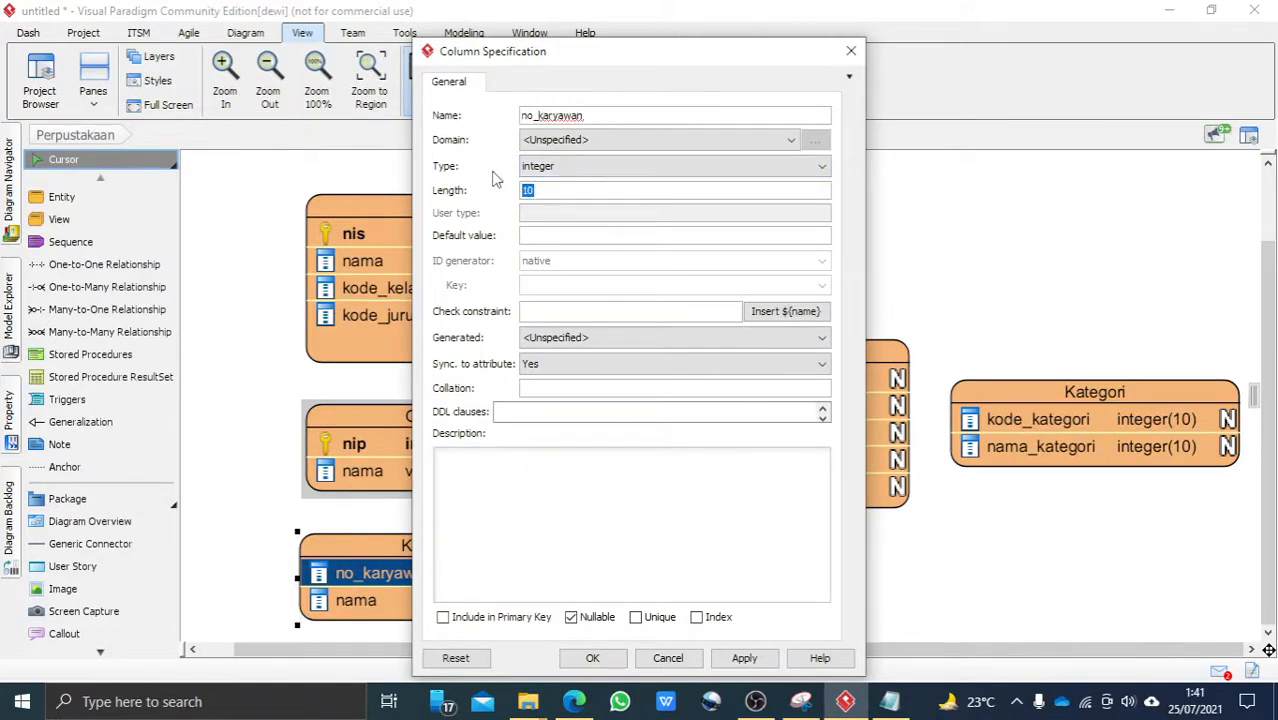
click(505, 618)
click(594, 659)
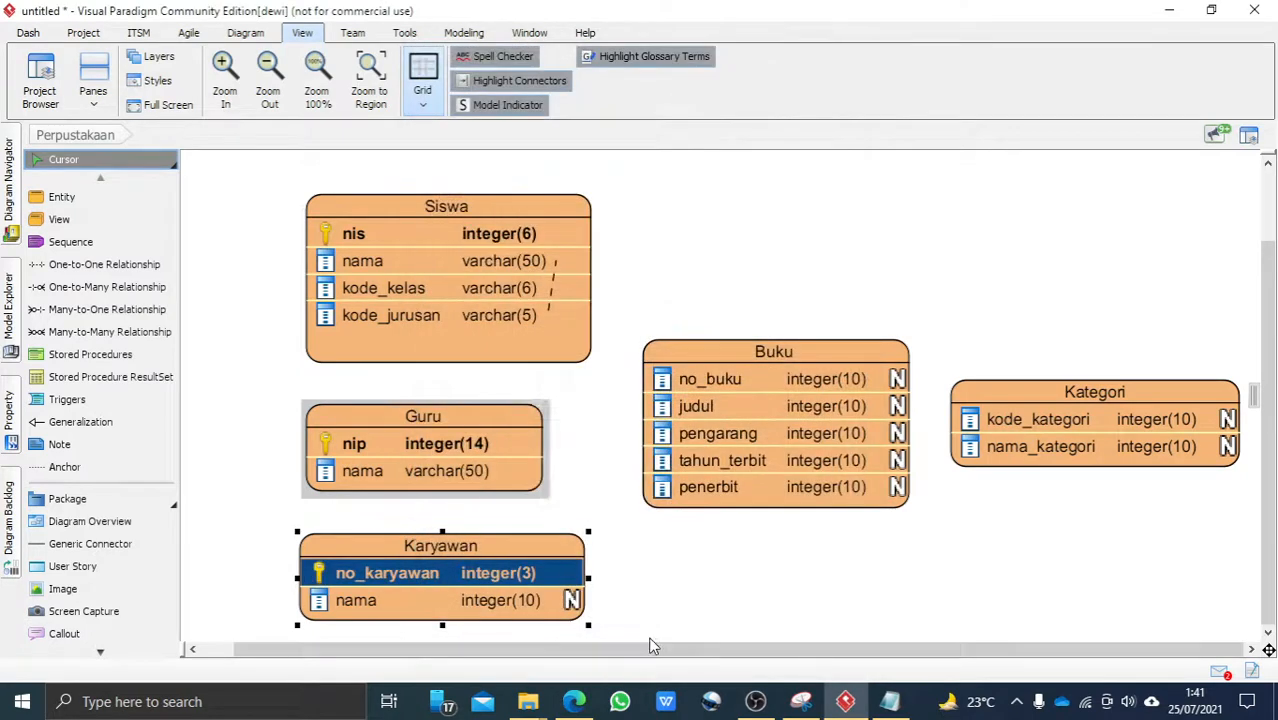
Change the Karyawan column nama to type varchar with length 50 and make it non-nullable
click(465, 603)
right_click(463, 603)
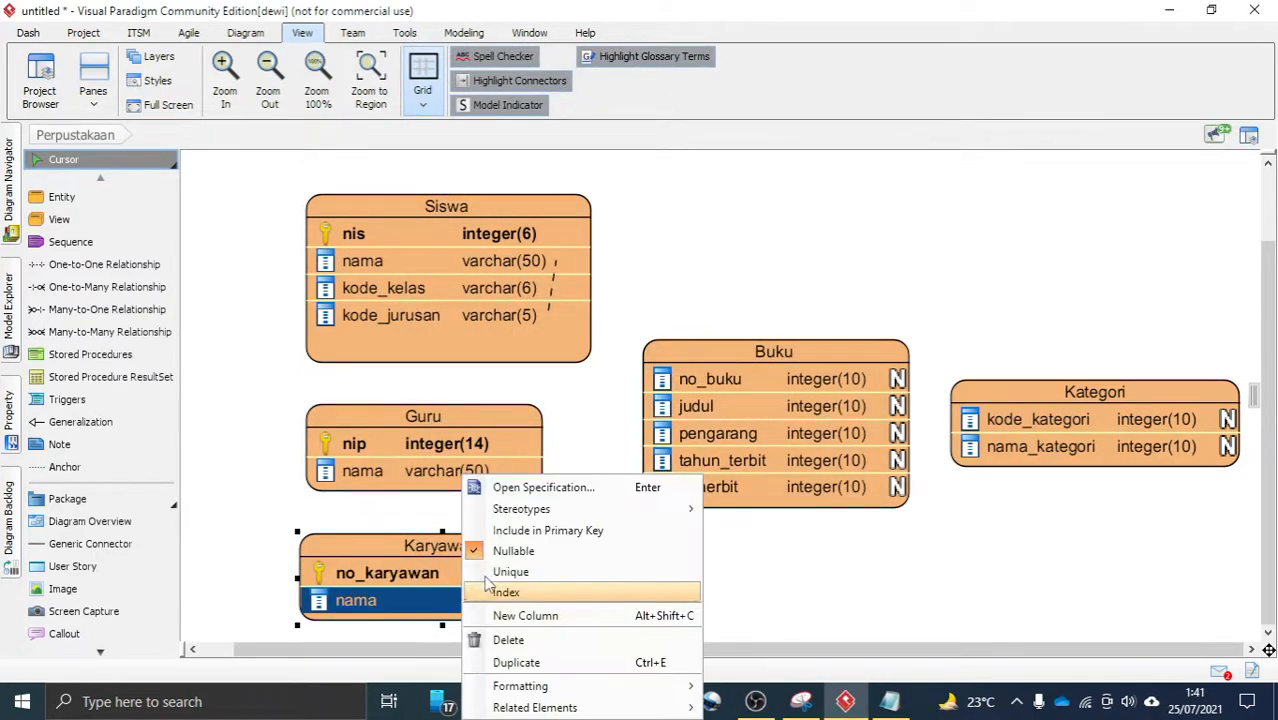
click(531, 490)
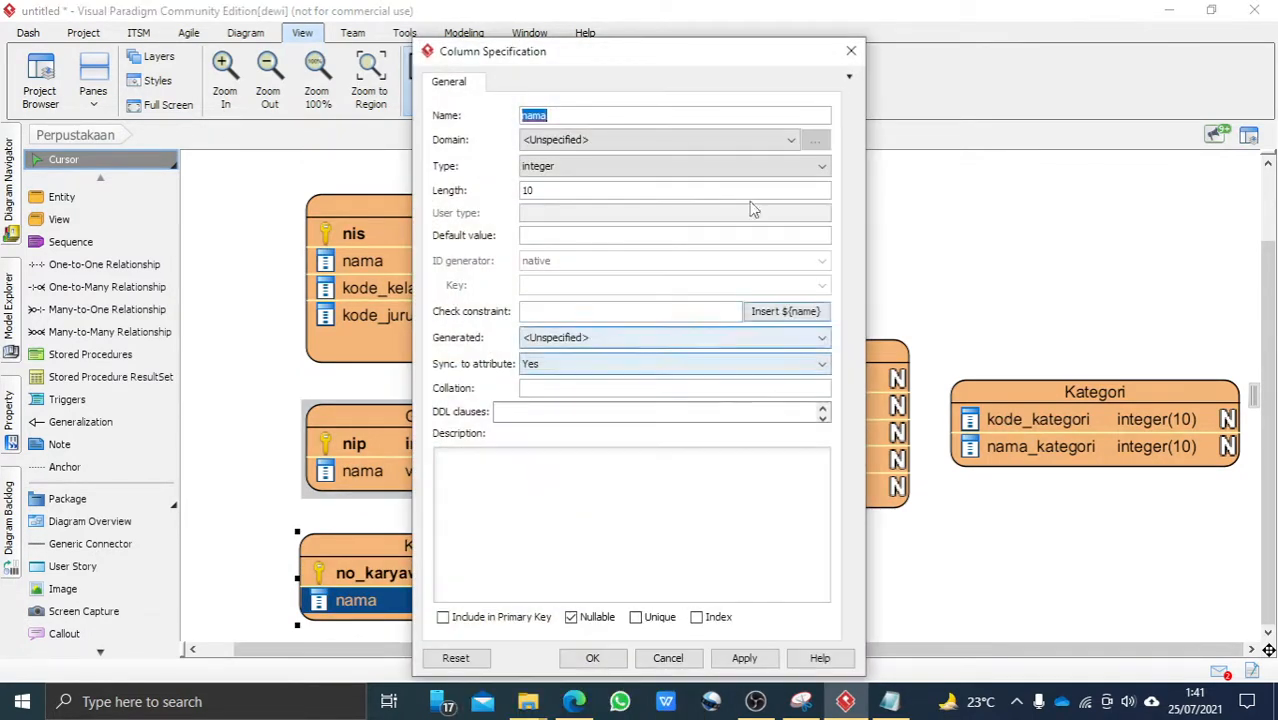
click(665, 169)
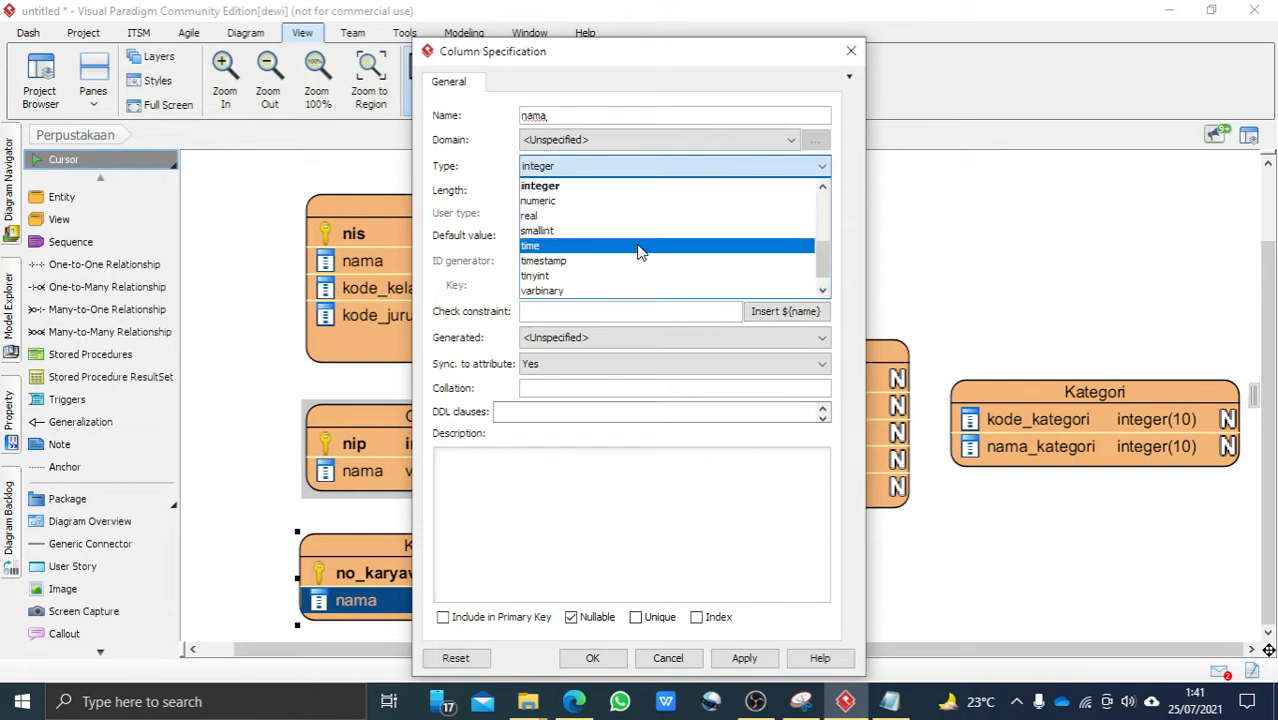
scroll(642, 248, down, 1)
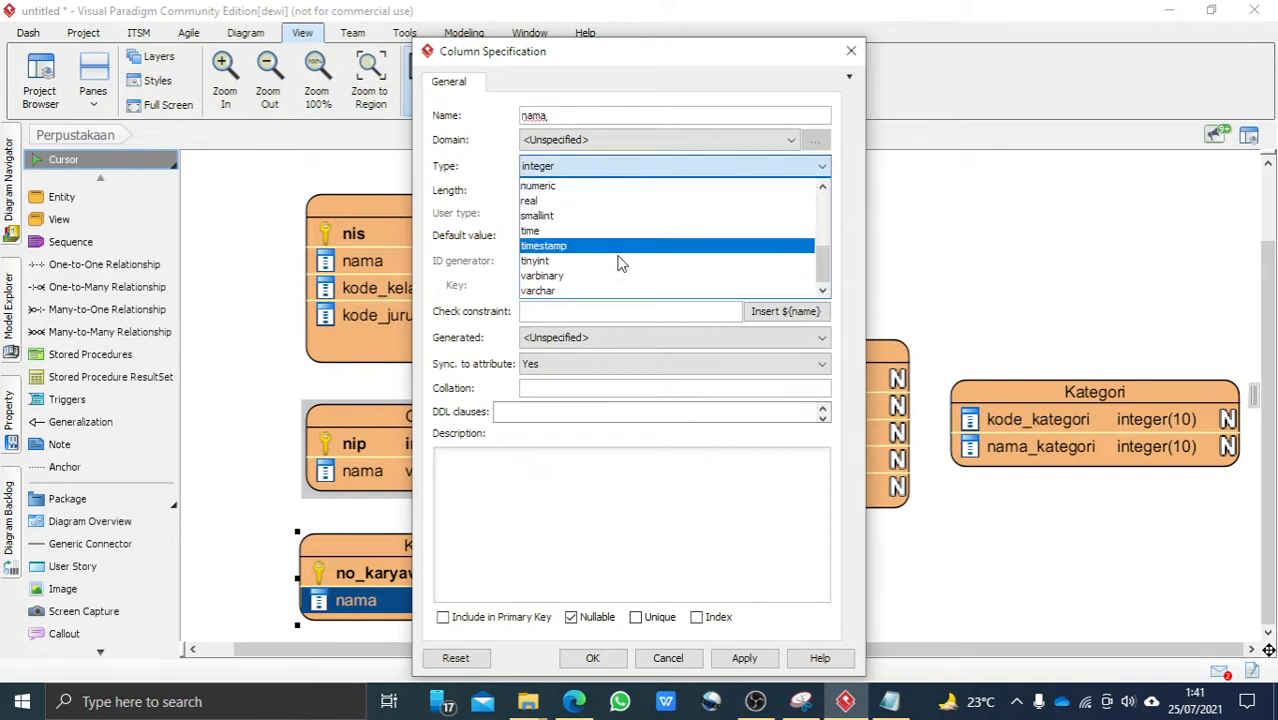
click(562, 290)
key(Tab)
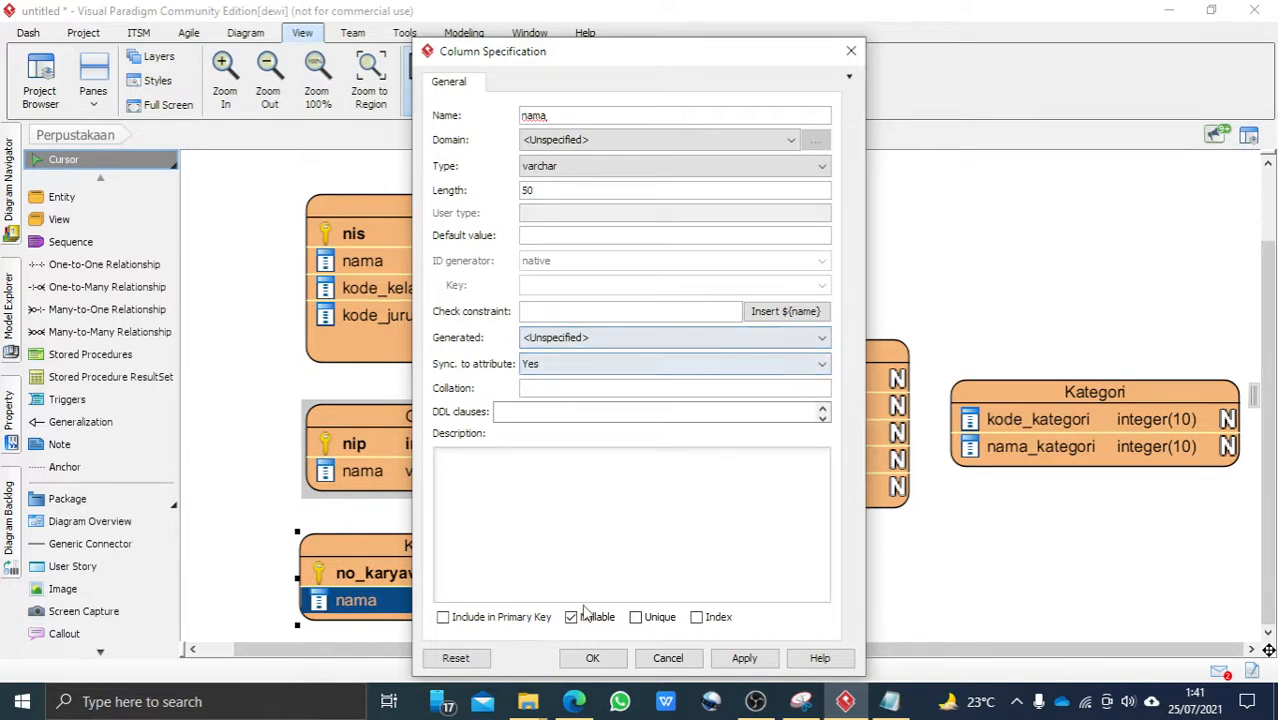
click(596, 657)
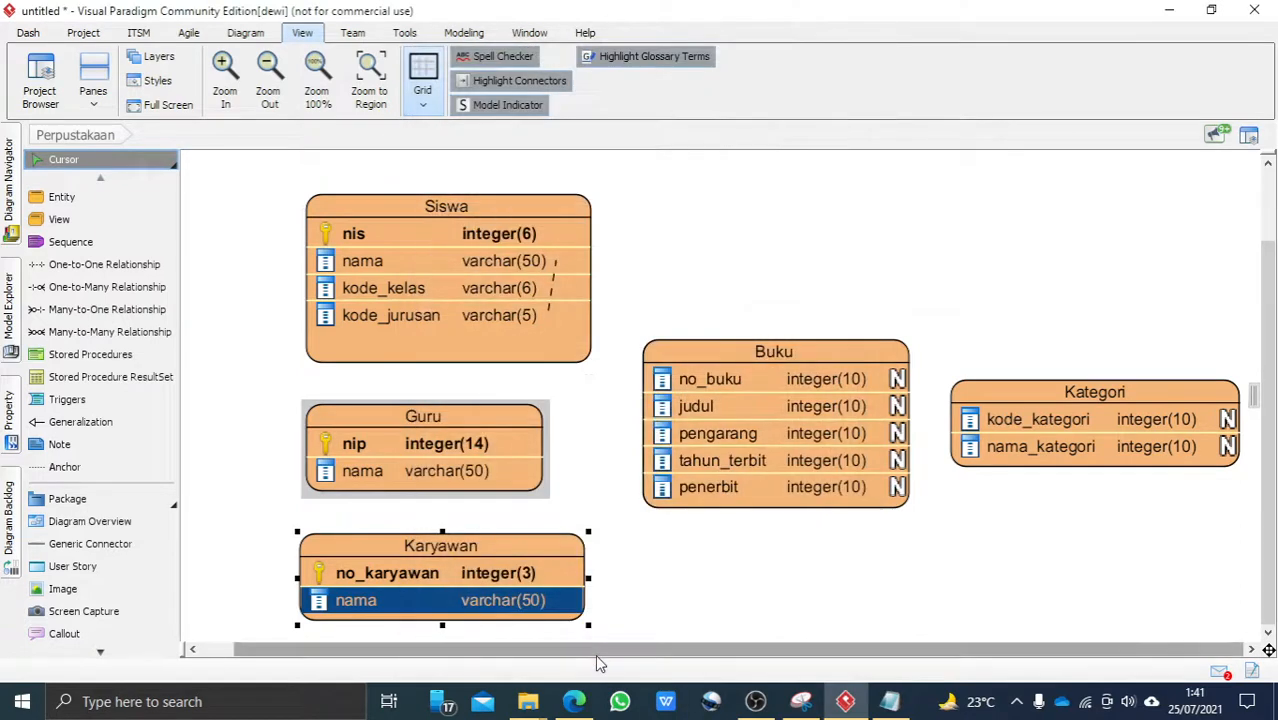
click(754, 604)
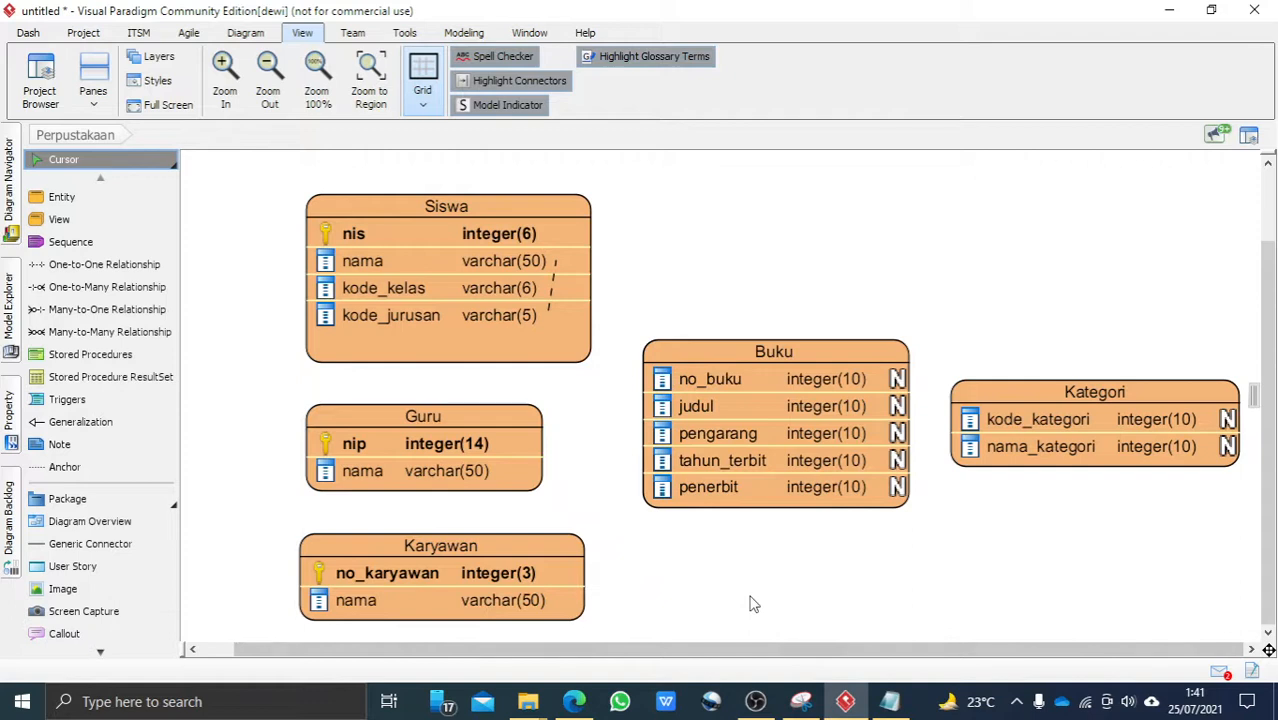
Change the Buku column no_buku to type varchar with length 10 and include it in the primary key
click(741, 383)
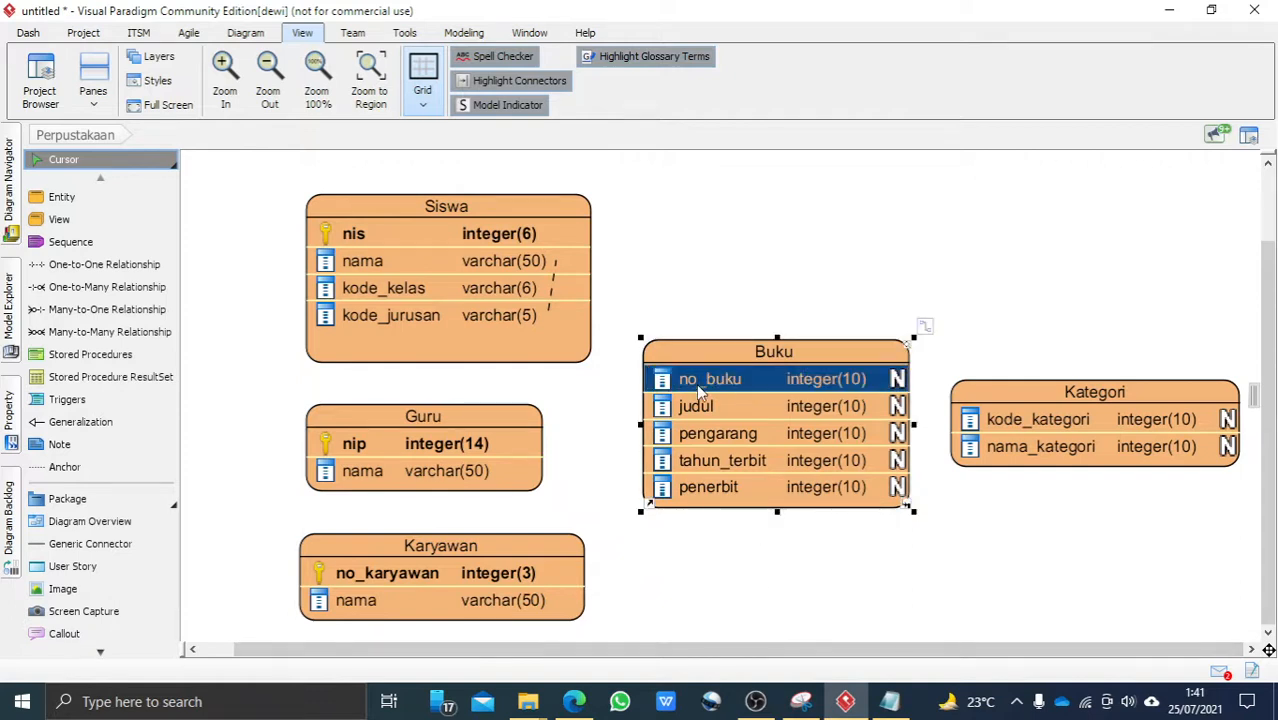
right_click(721, 389)
click(735, 397)
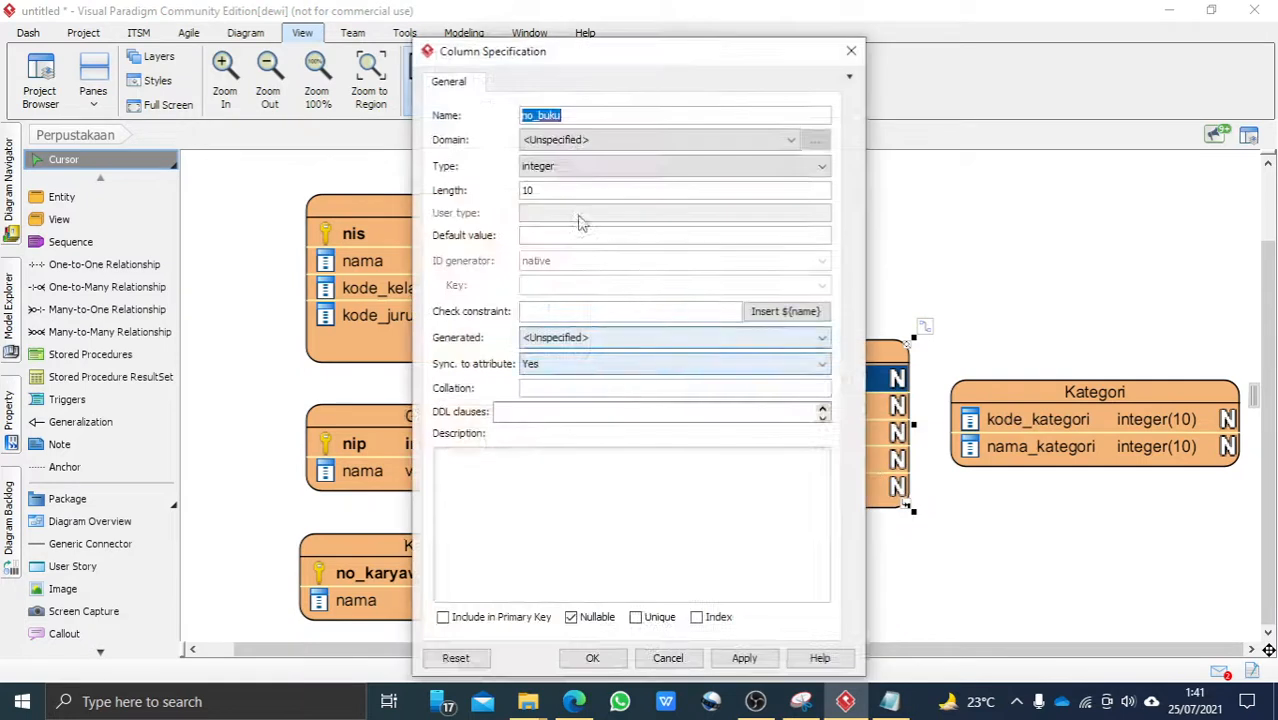
click(586, 170)
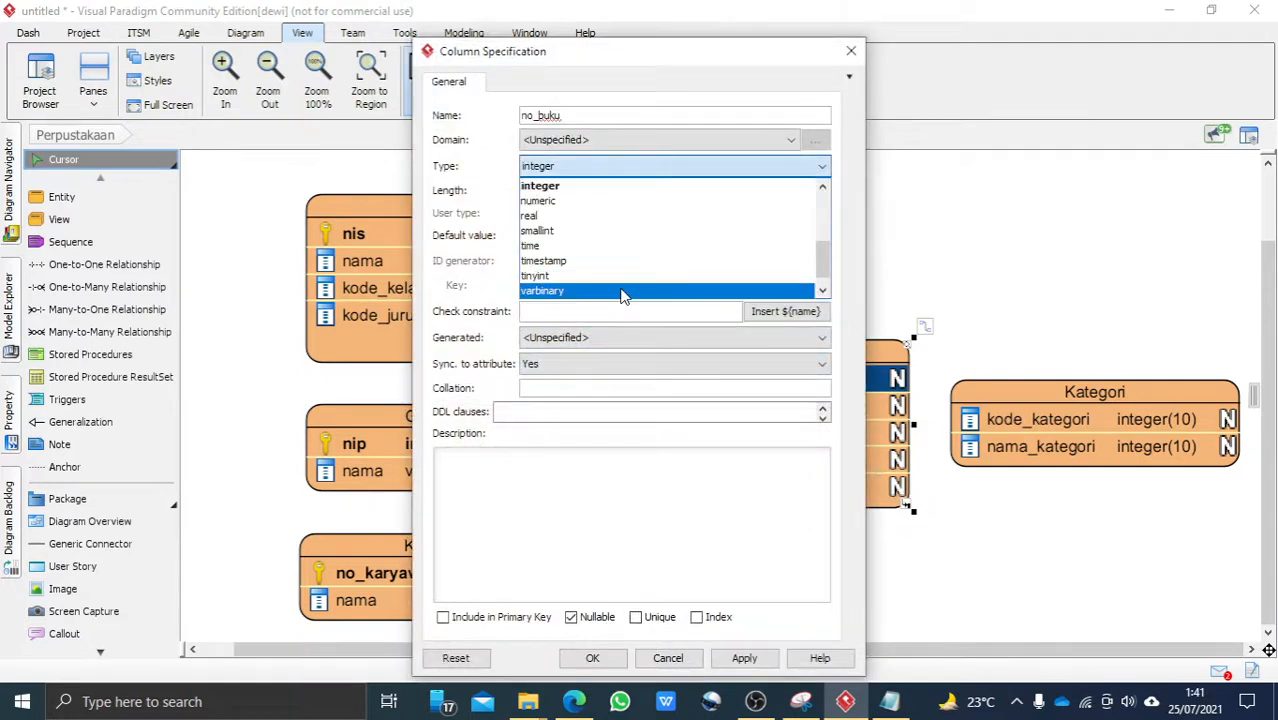
scroll(622, 293, down, 1)
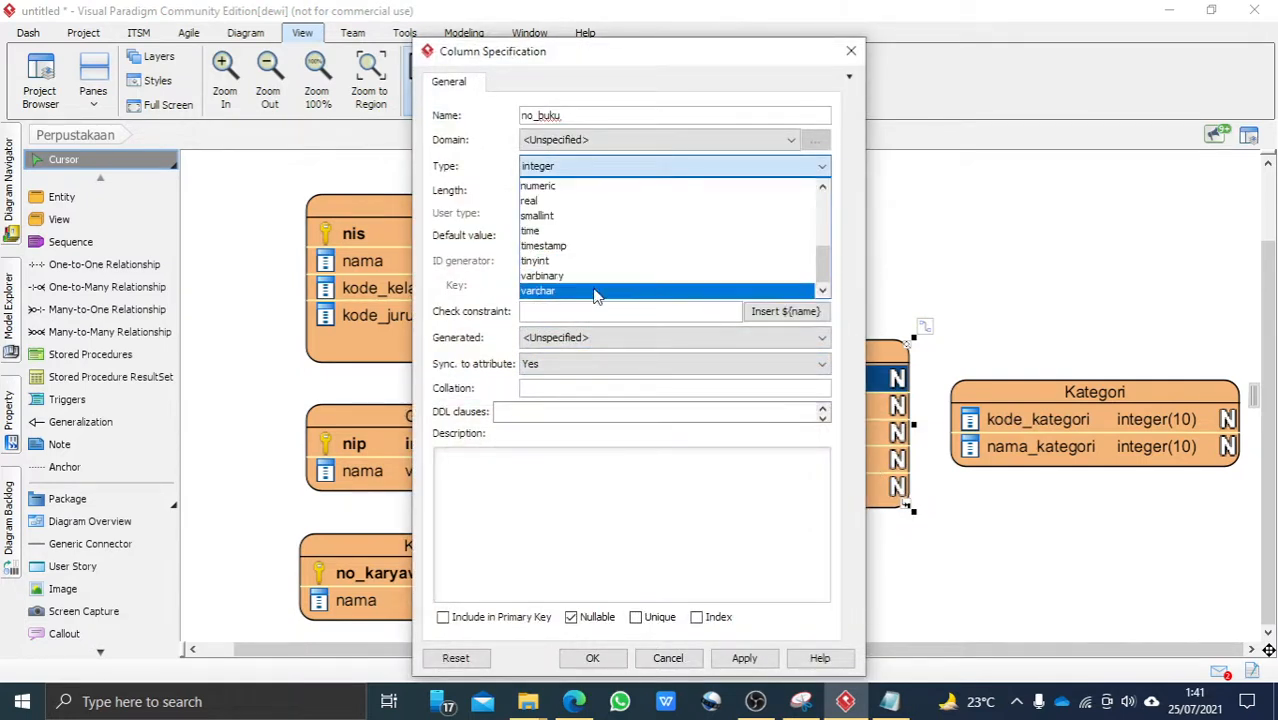
click(598, 290)
double_click(571, 190)
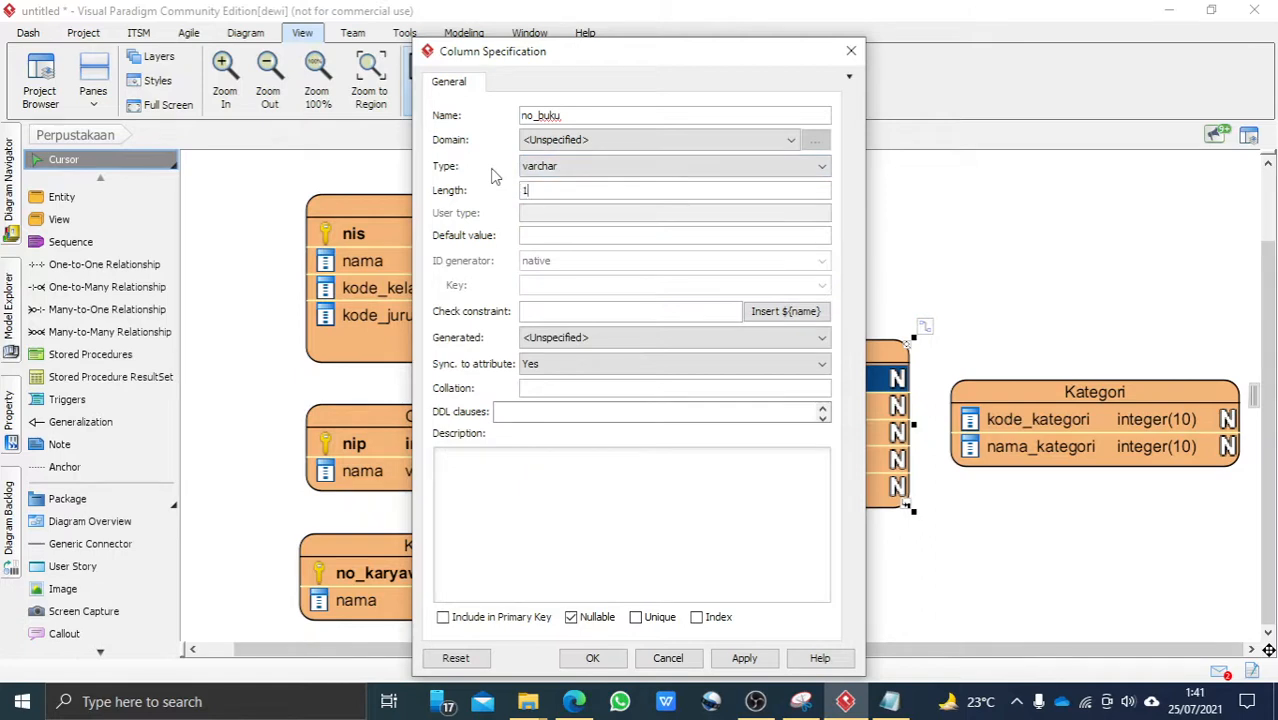
click(443, 617)
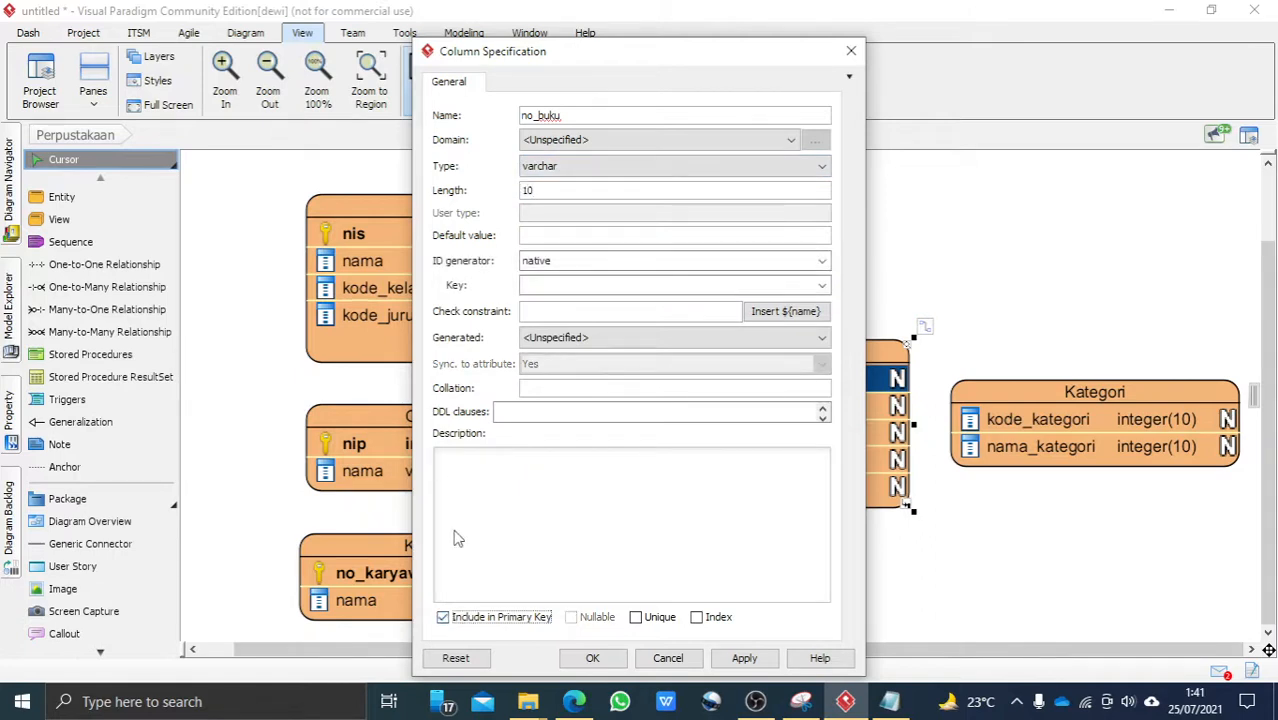
click(592, 658)
Change the Buku column judul to type varchar, keeping the default length, and make it non-nullable
right_click(733, 402)
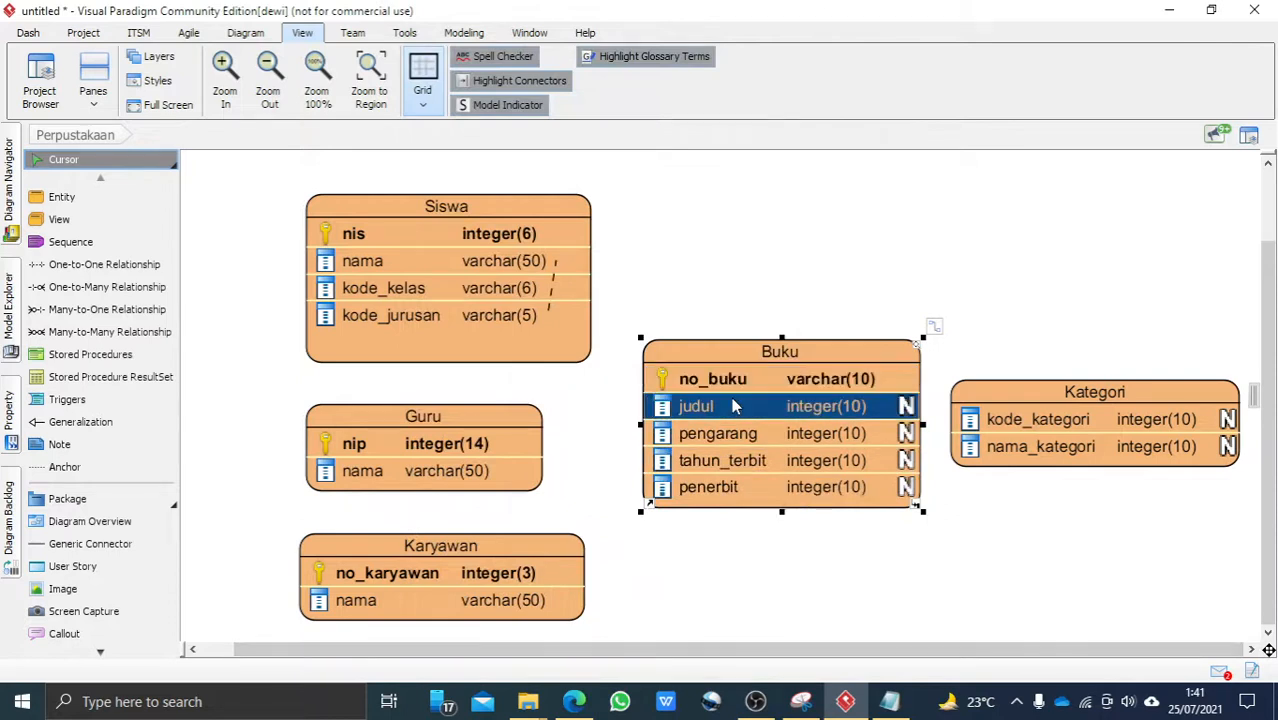
click(757, 418)
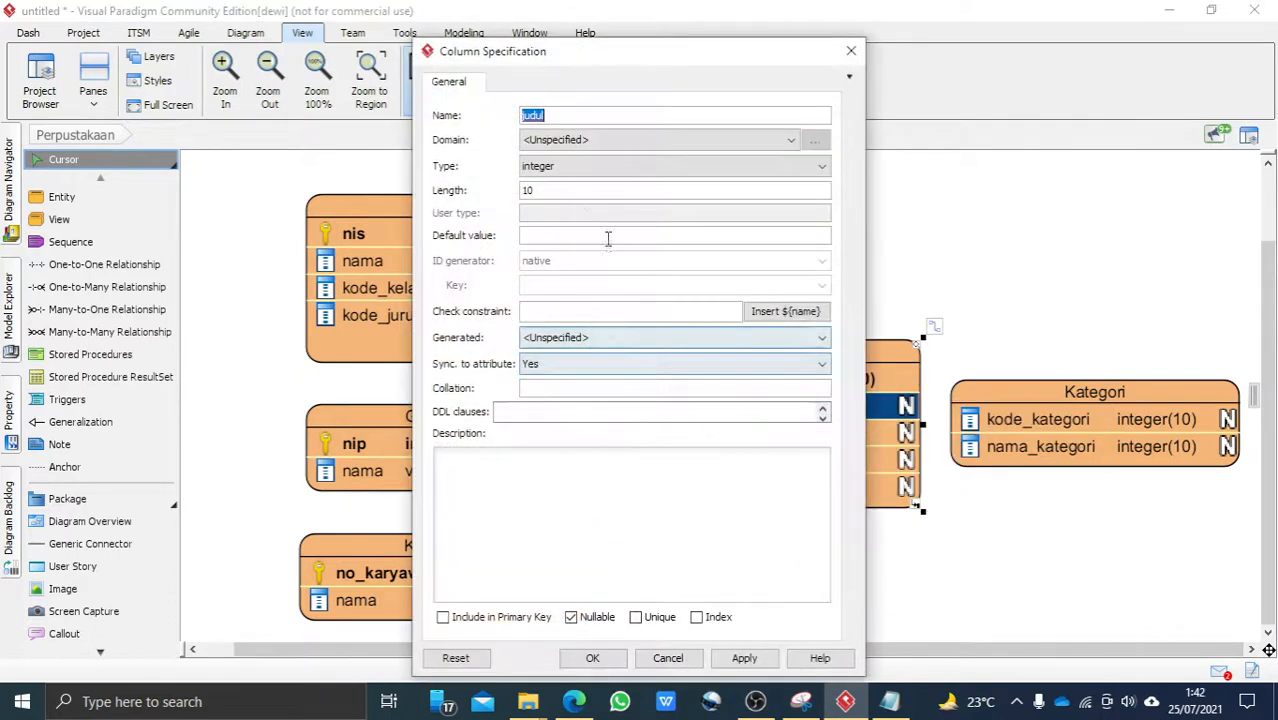
click(600, 166)
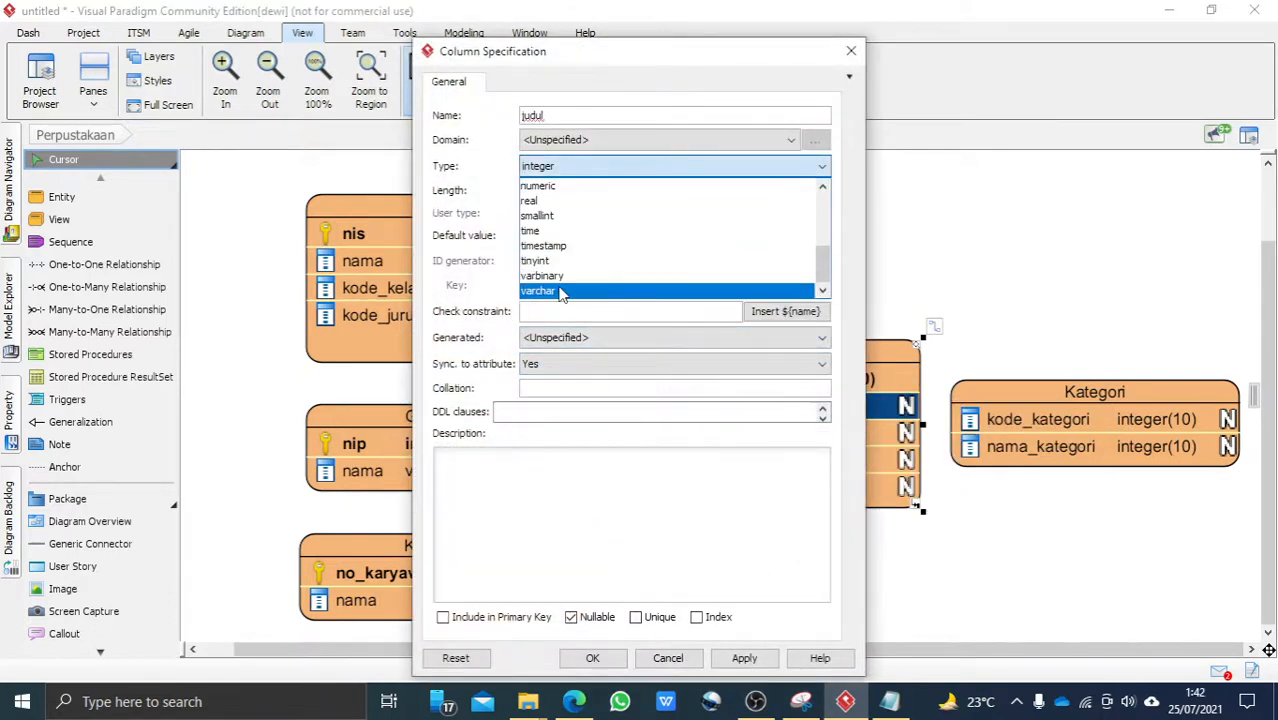
click(562, 290)
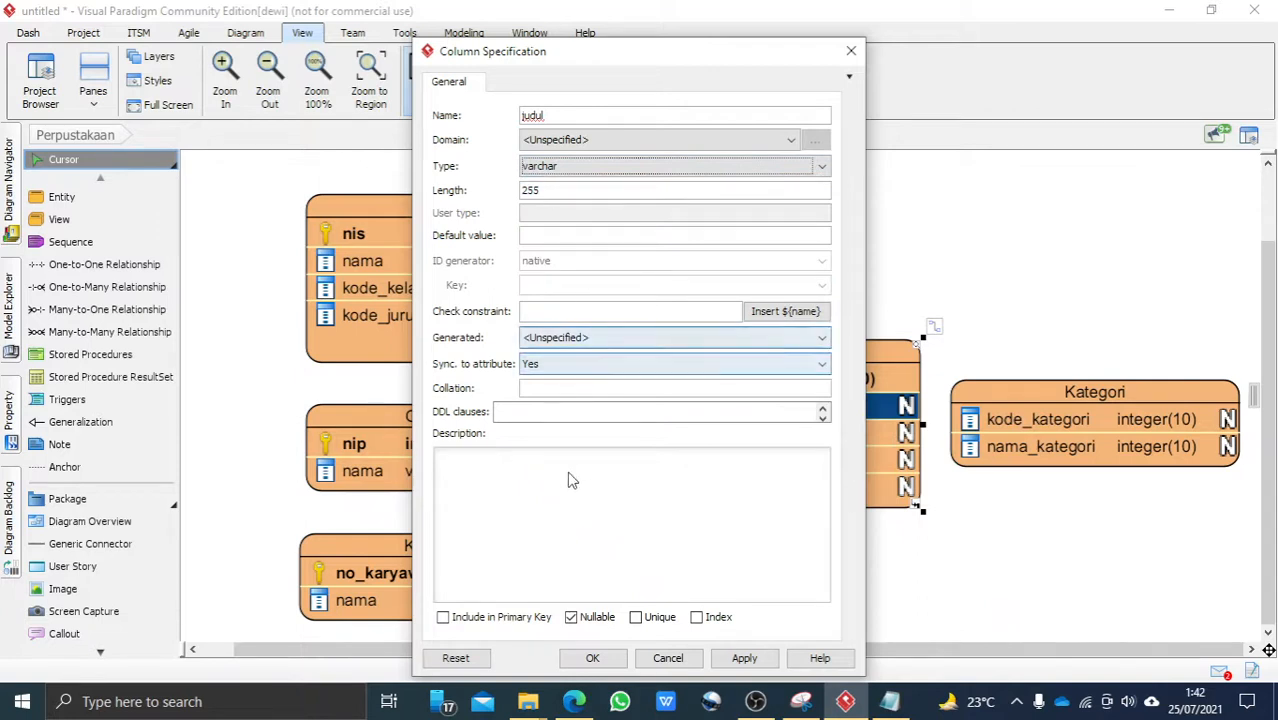
click(601, 627)
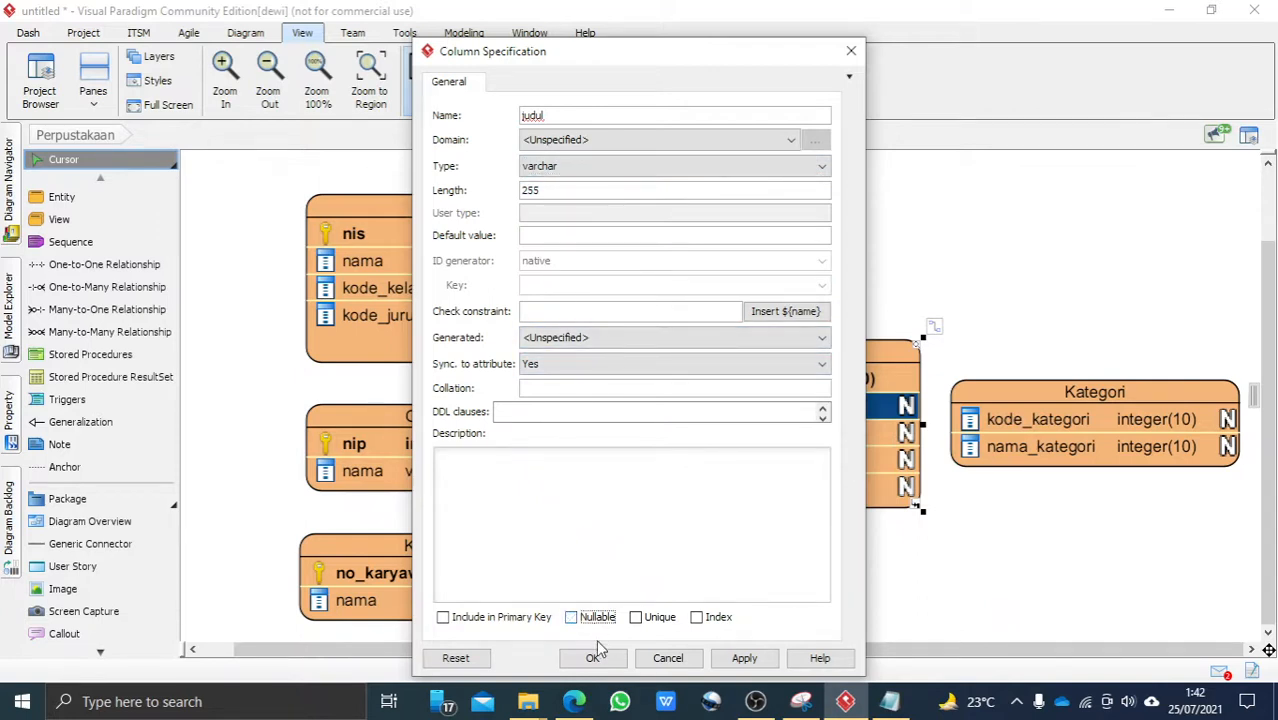
click(593, 658)
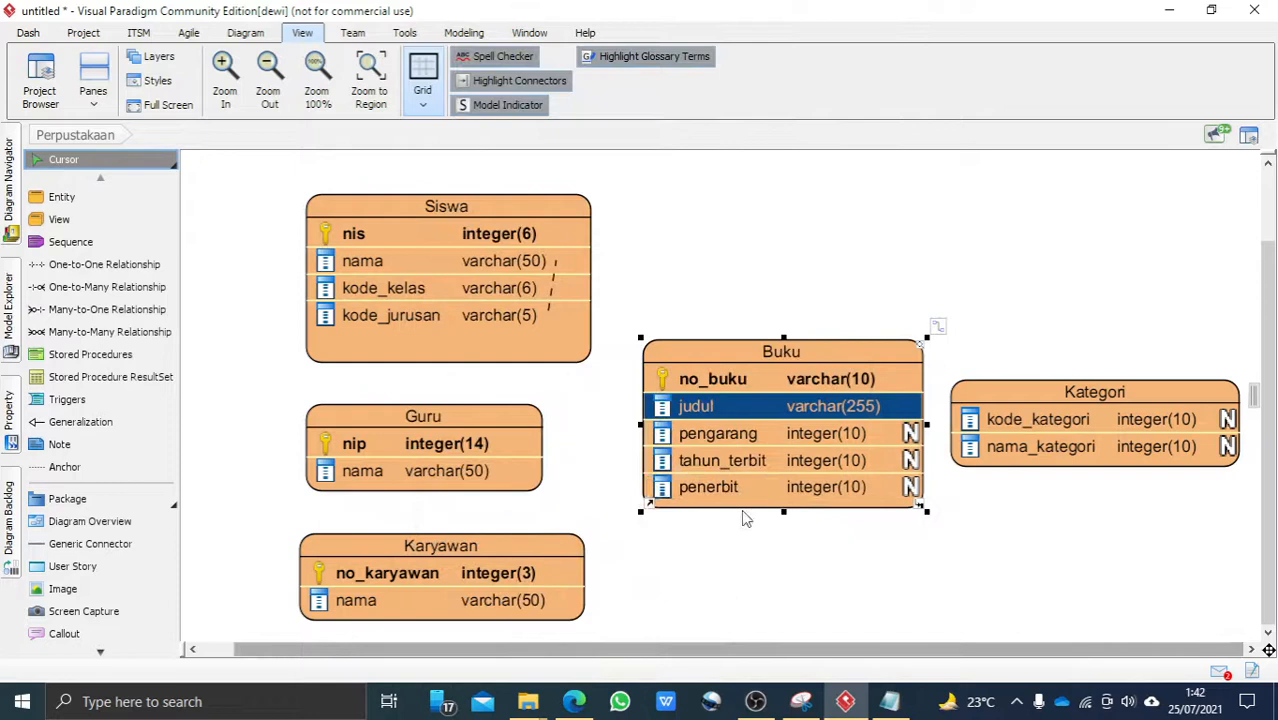
Change the Buku column pengarang to type varchar with length 150 and make it non-nullable
click(733, 455)
click(735, 433)
right_click(735, 433)
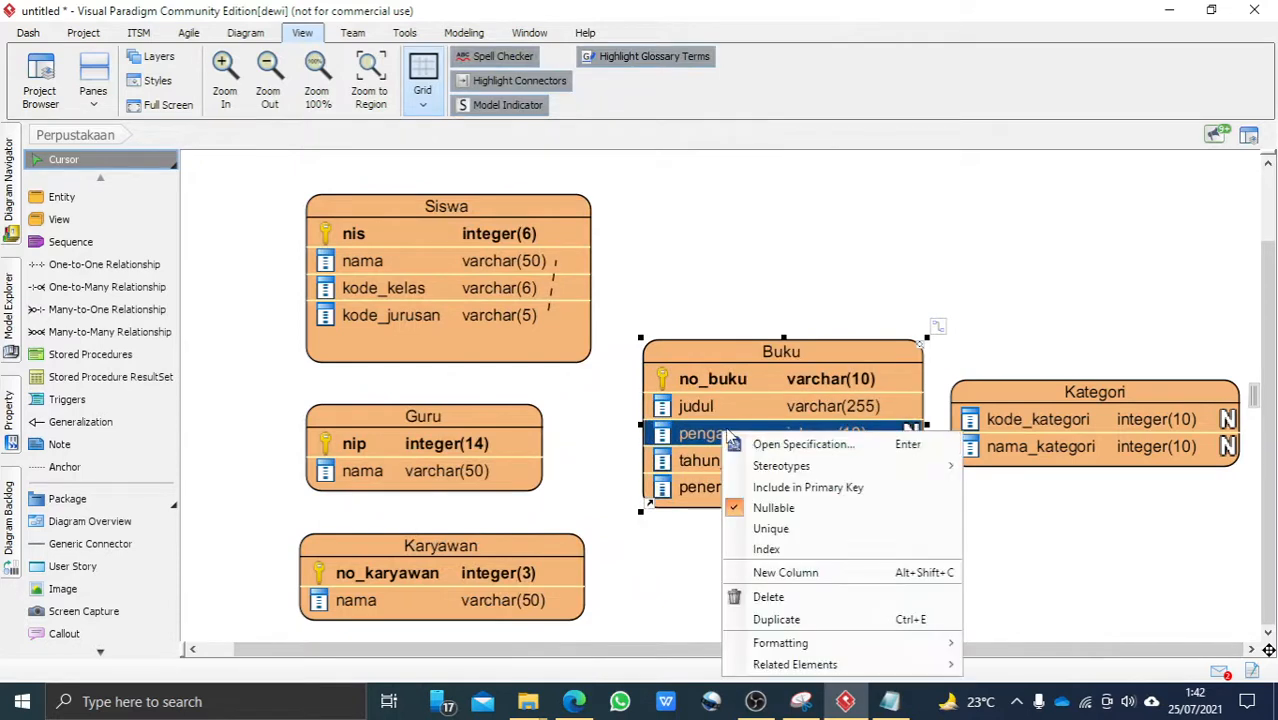
click(752, 448)
click(556, 168)
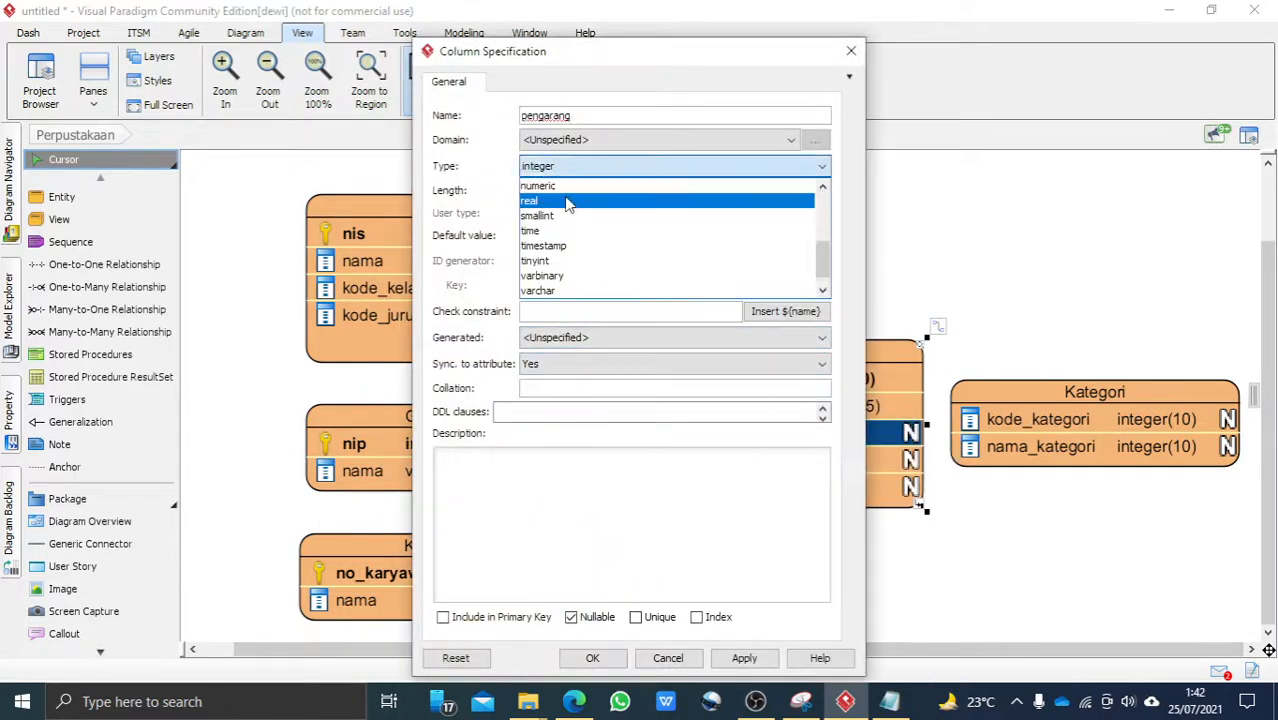
click(545, 291)
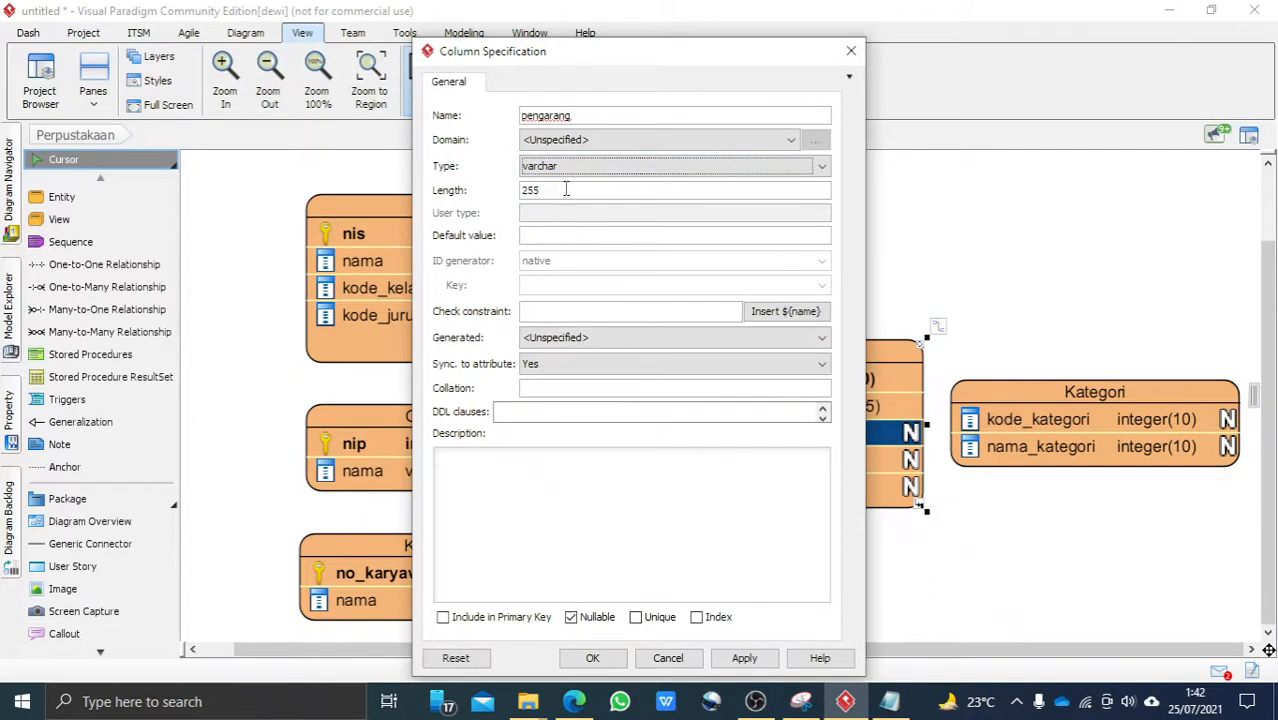
key(Tab)
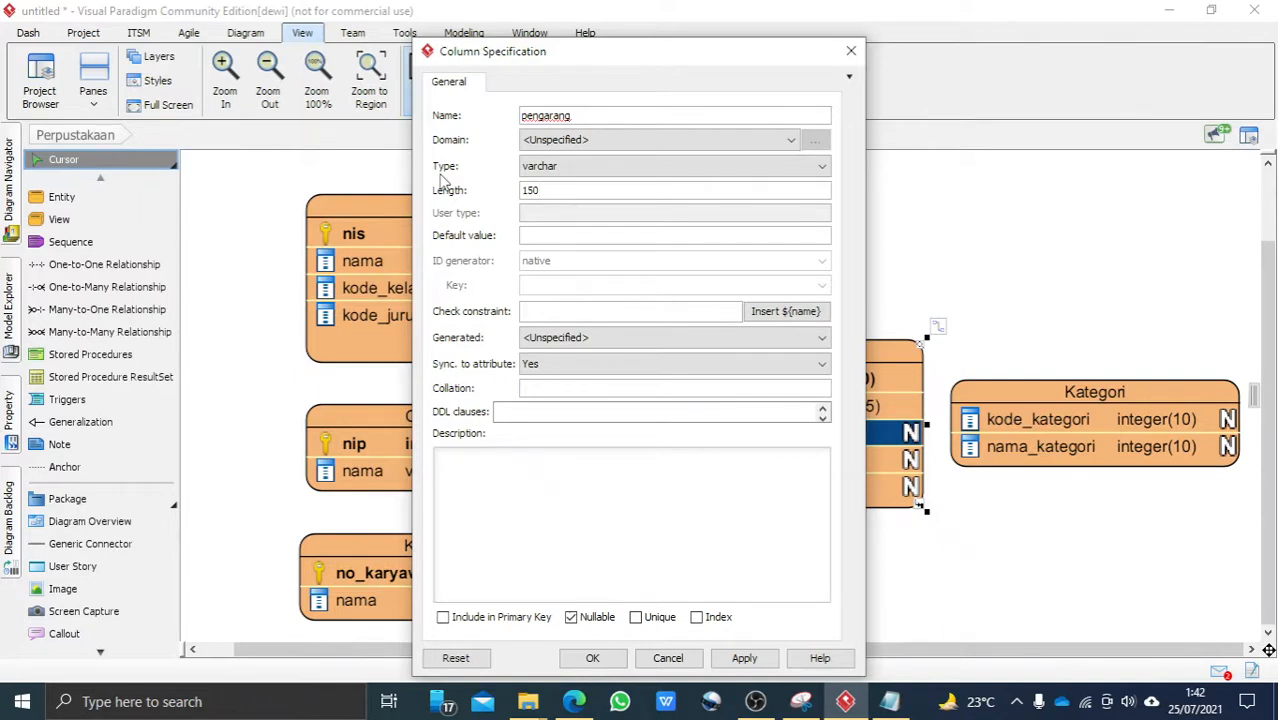
text(150)
click(571, 617)
click(593, 658)
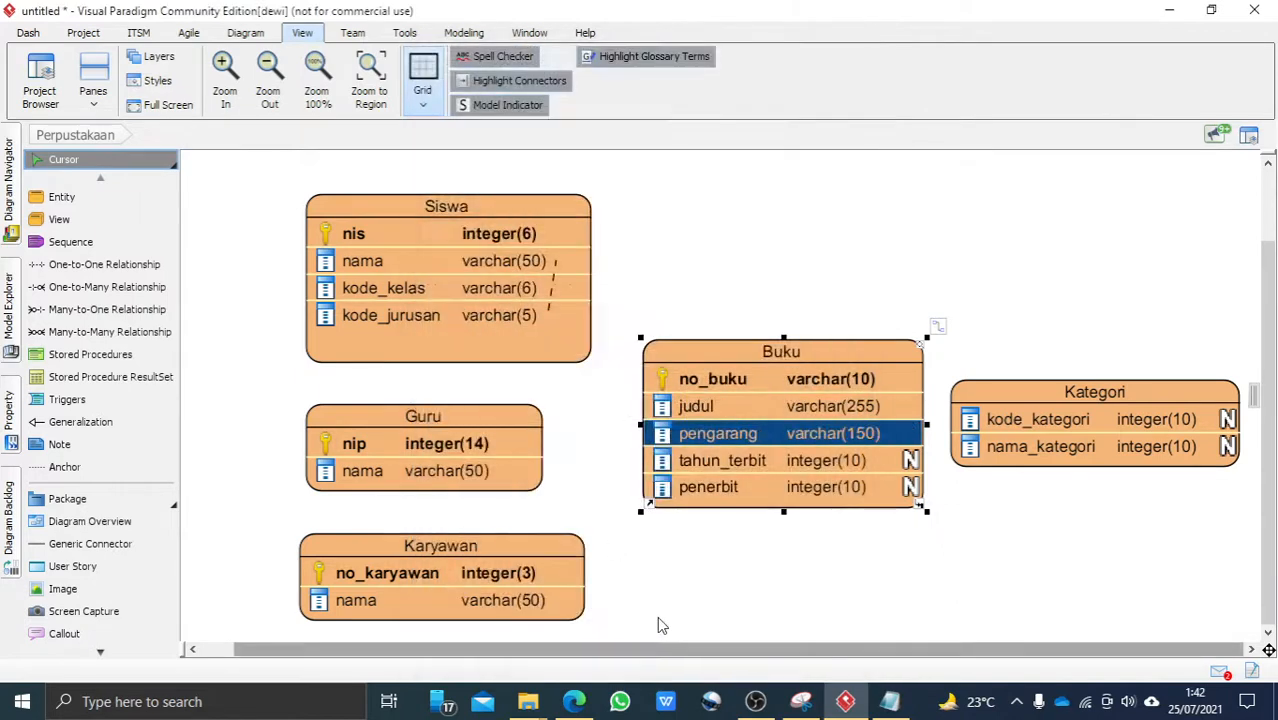
Change the Buku column tahun_terbit to type date
click(752, 476)
right_click(752, 476)
click(762, 480)
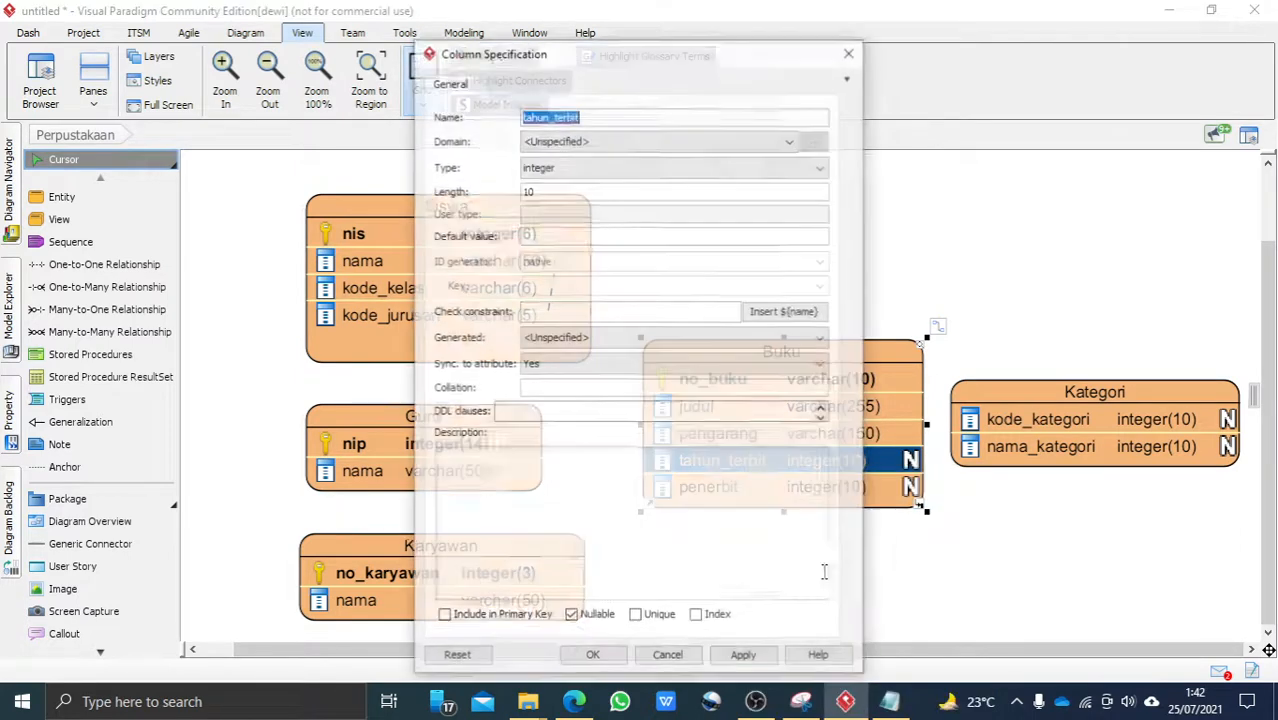
click(545, 167)
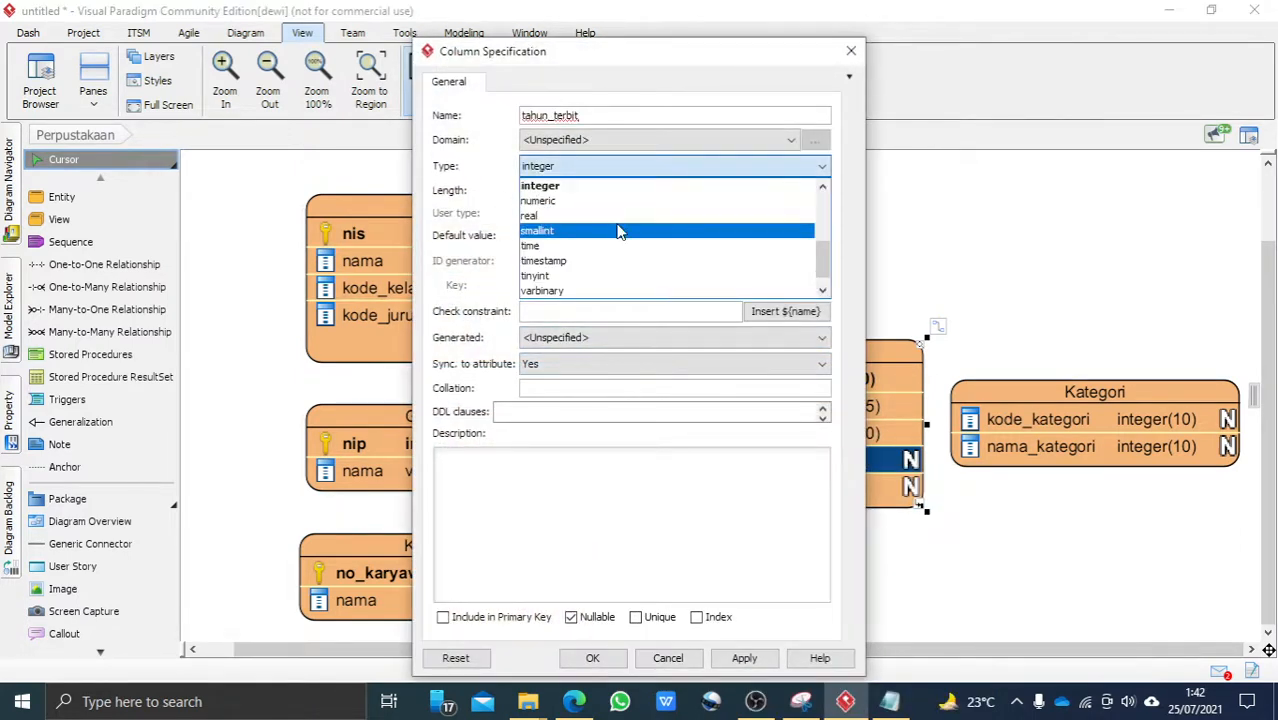
scroll(618, 232, up, 3)
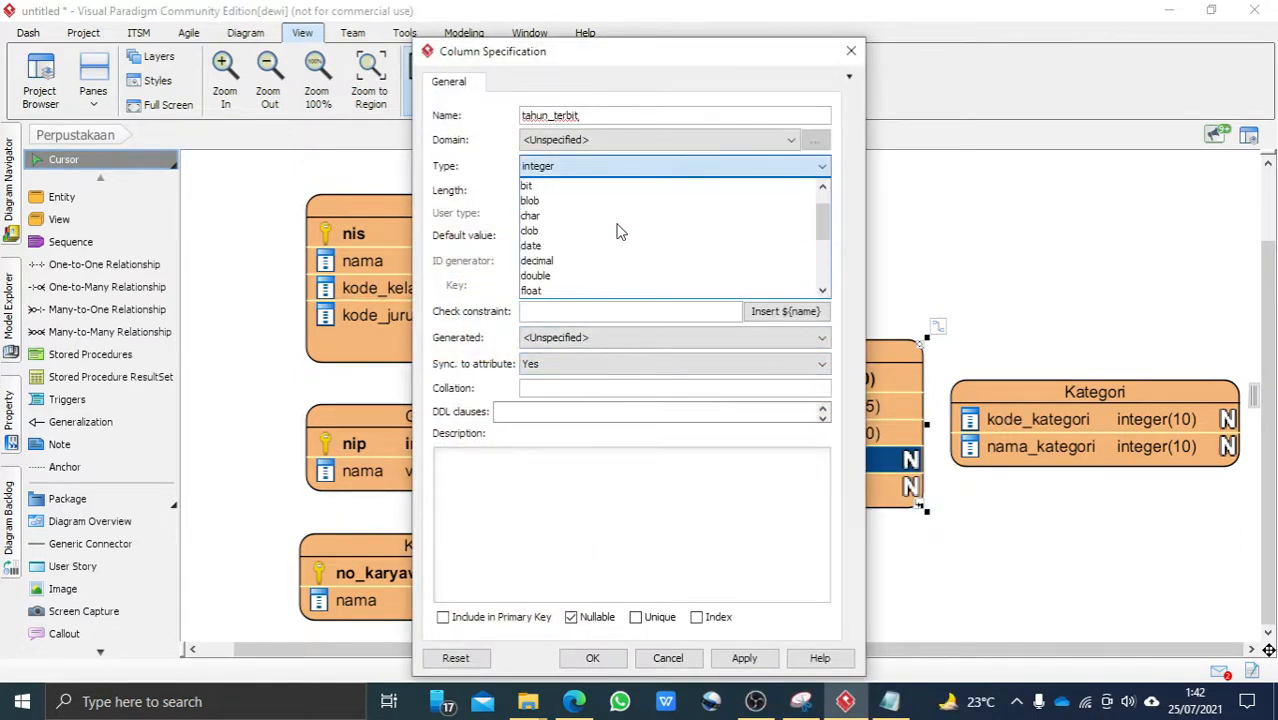
scroll(618, 232, down, 2)
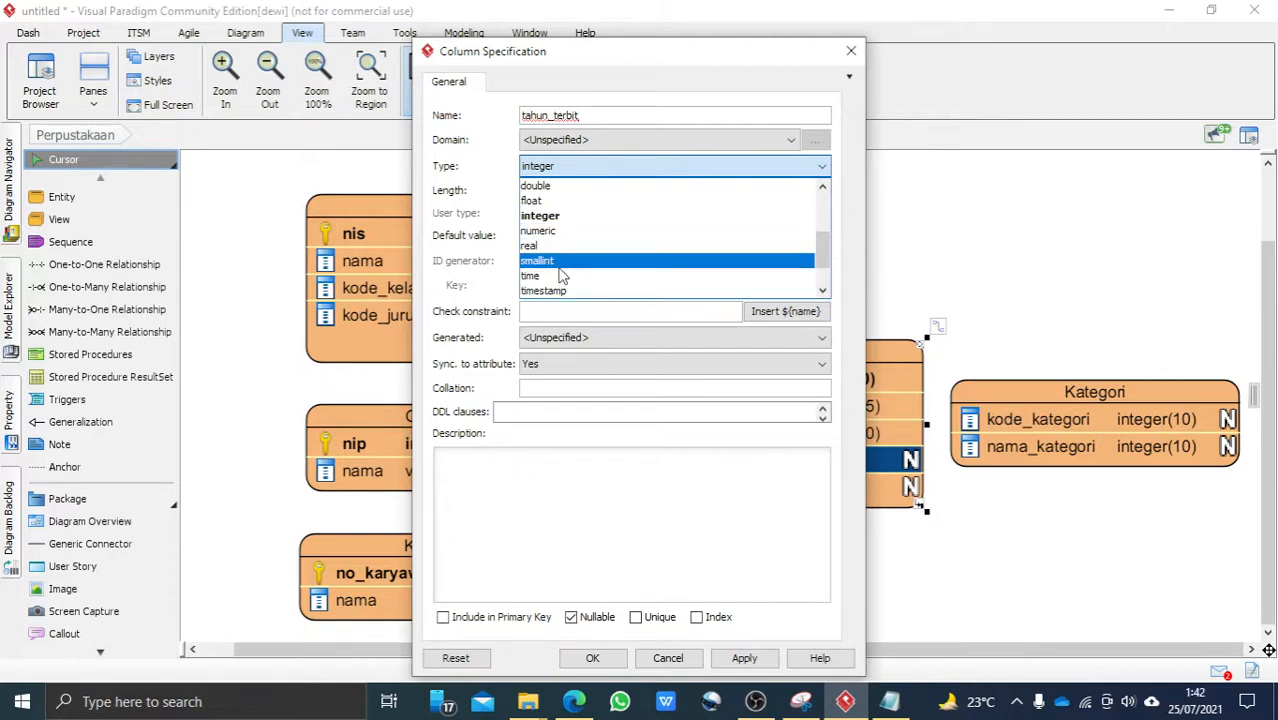
scroll(562, 276, down, 1)
scroll(560, 276, up, 3)
scroll(549, 279, up, 1)
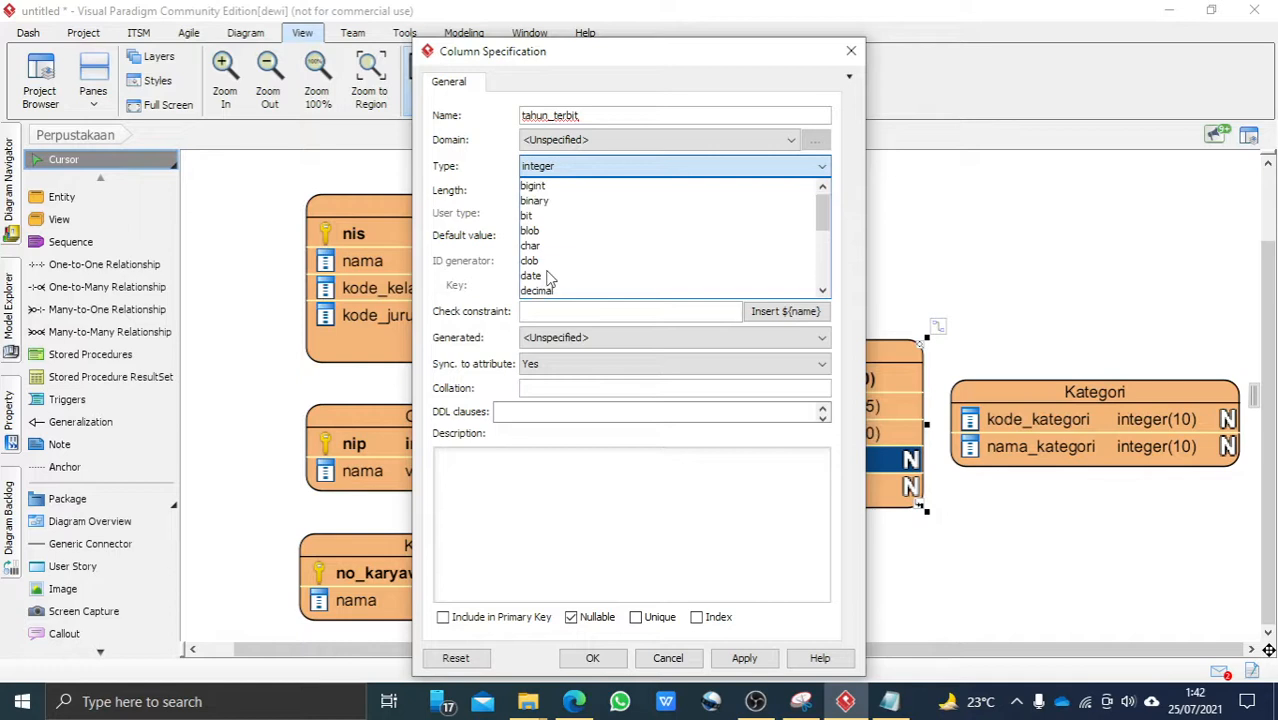
click(551, 276)
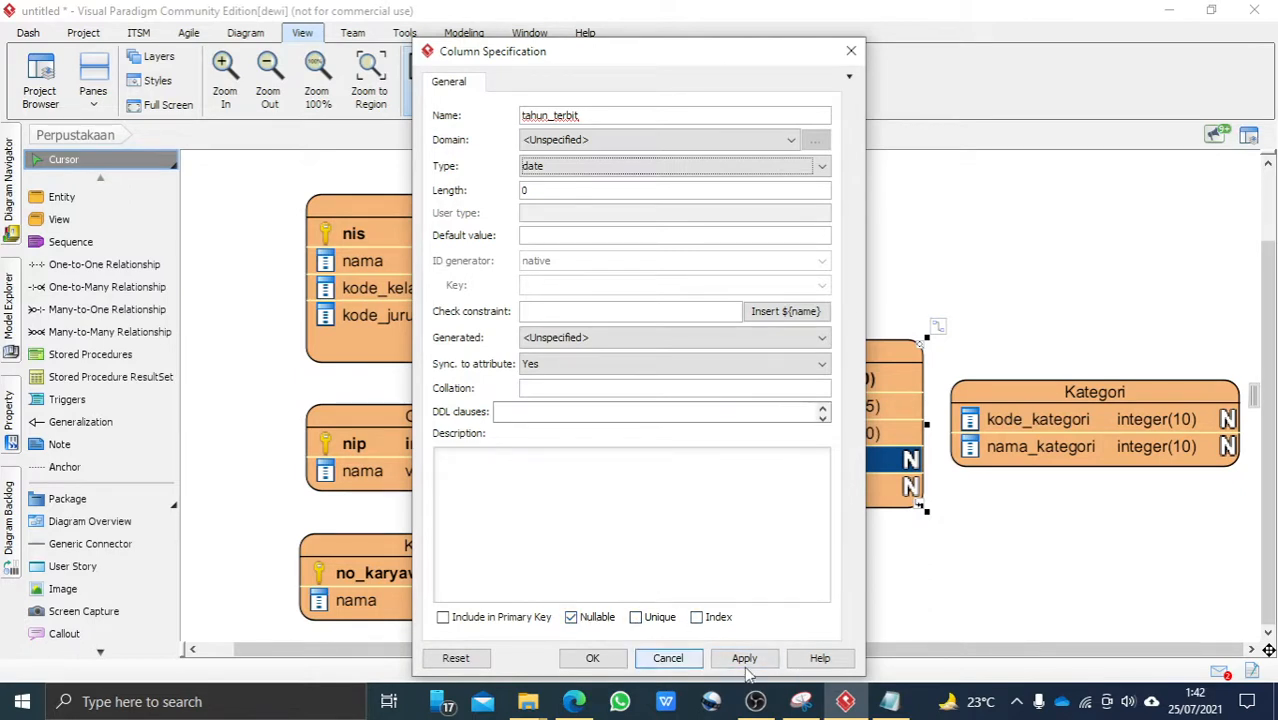
click(593, 658)
Change the Buku column penerbit to type varchar with length 100
click(690, 490)
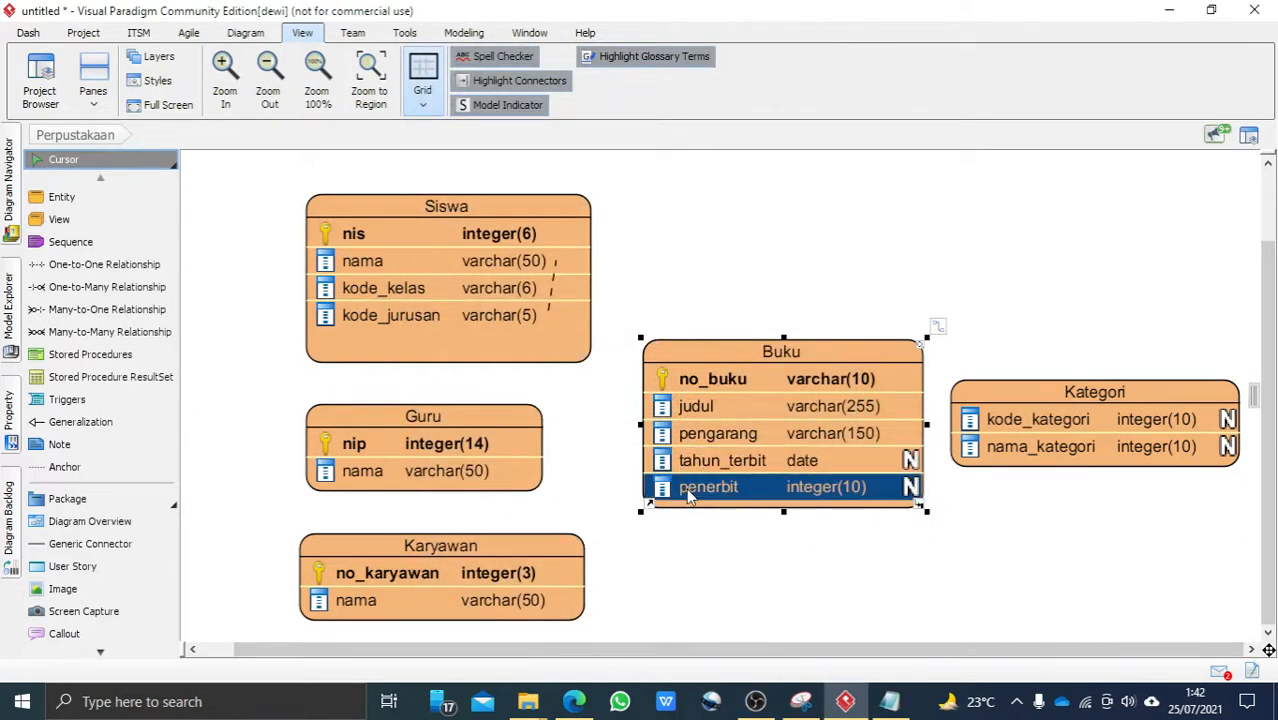
right_click(690, 497)
click(701, 491)
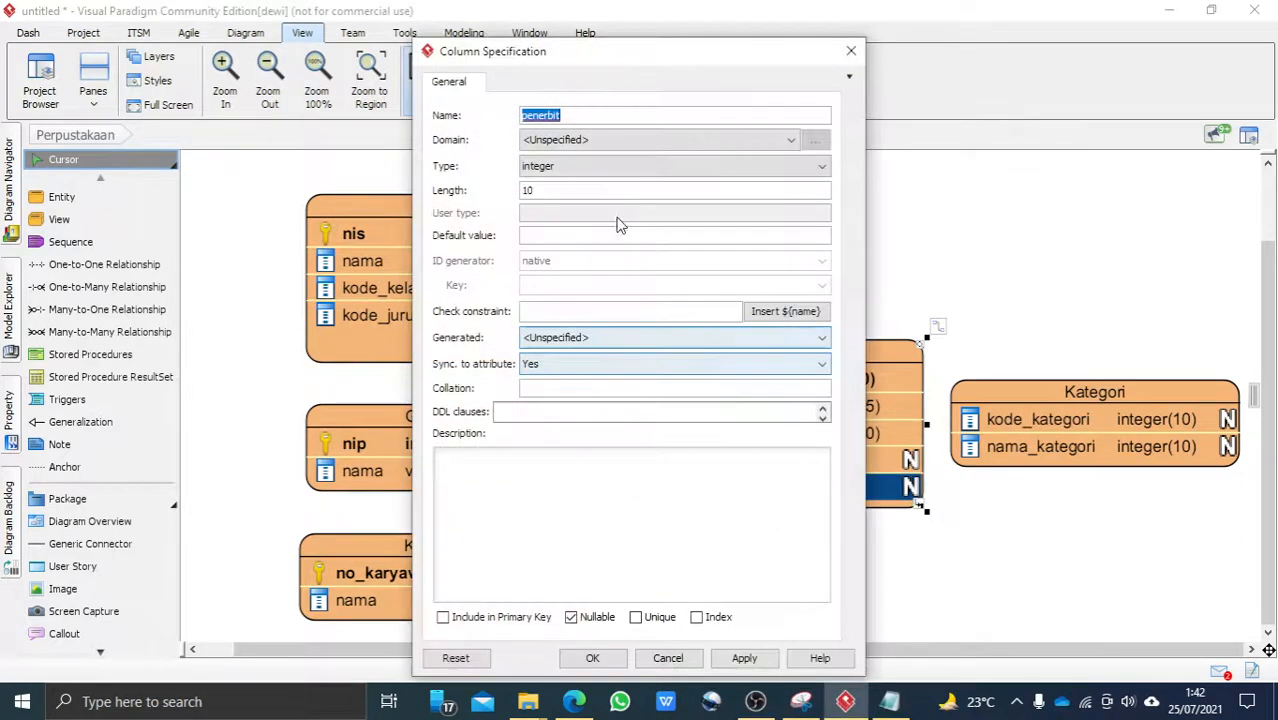
click(611, 167)
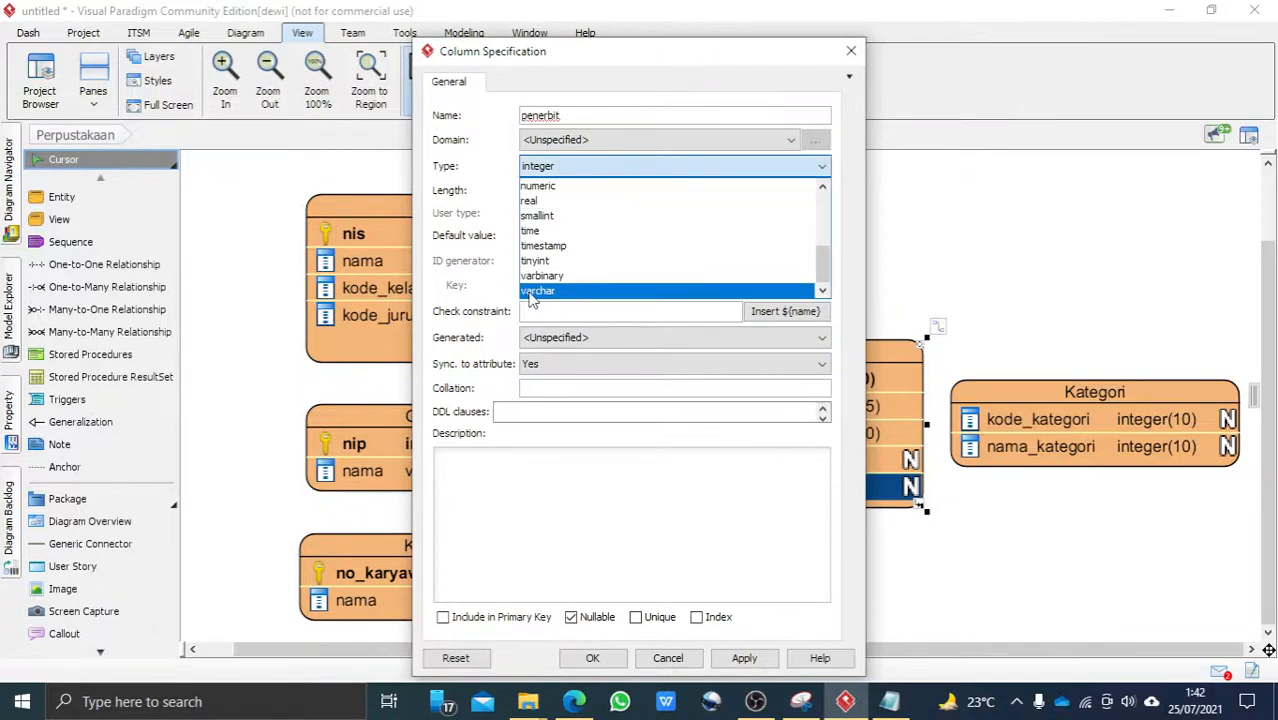
click(600, 290)
click(590, 192)
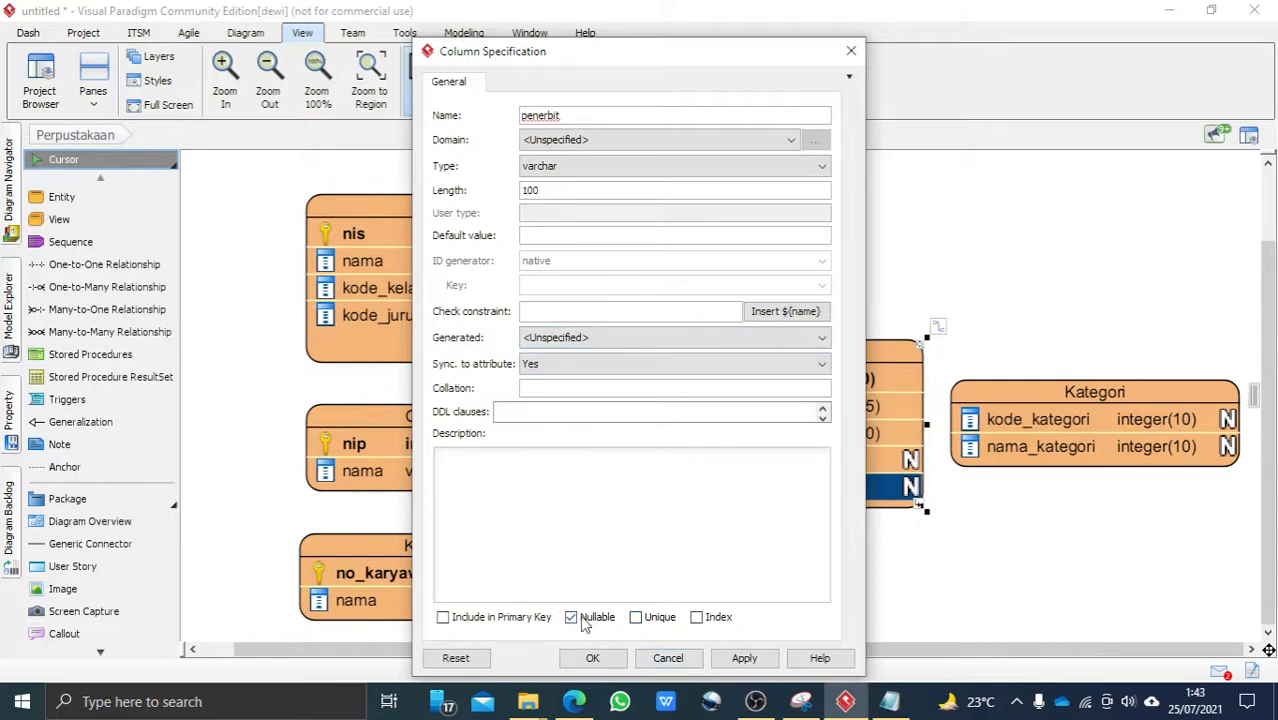
click(744, 657)
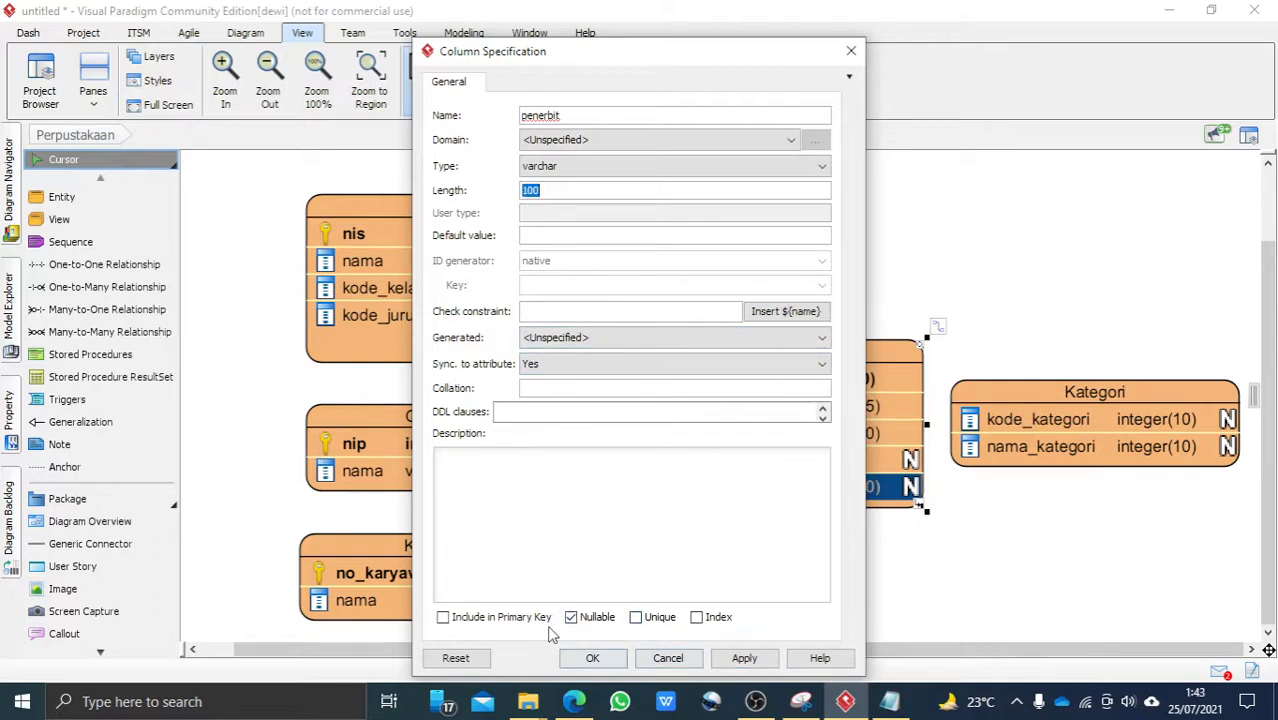
click(592, 658)
click(1061, 297)
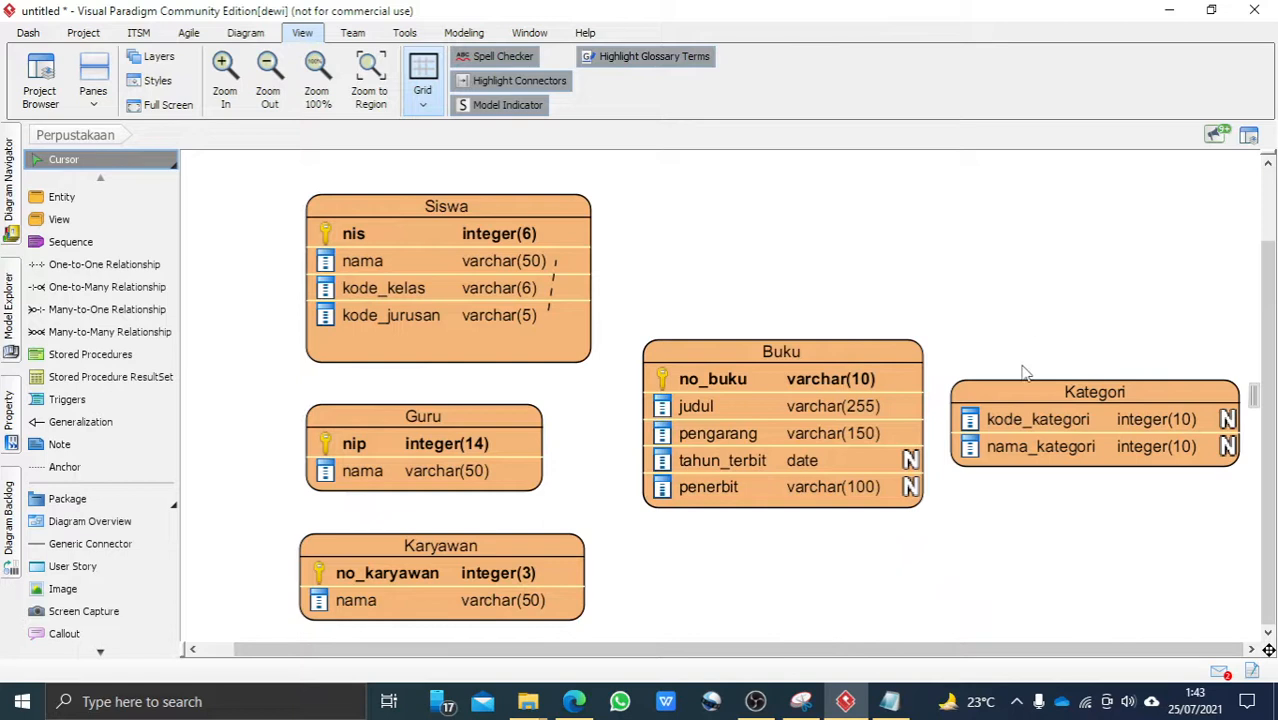
Move the Kategori entity slightly farther to the right of the Buku entity
click(268, 82)
click(268, 82)
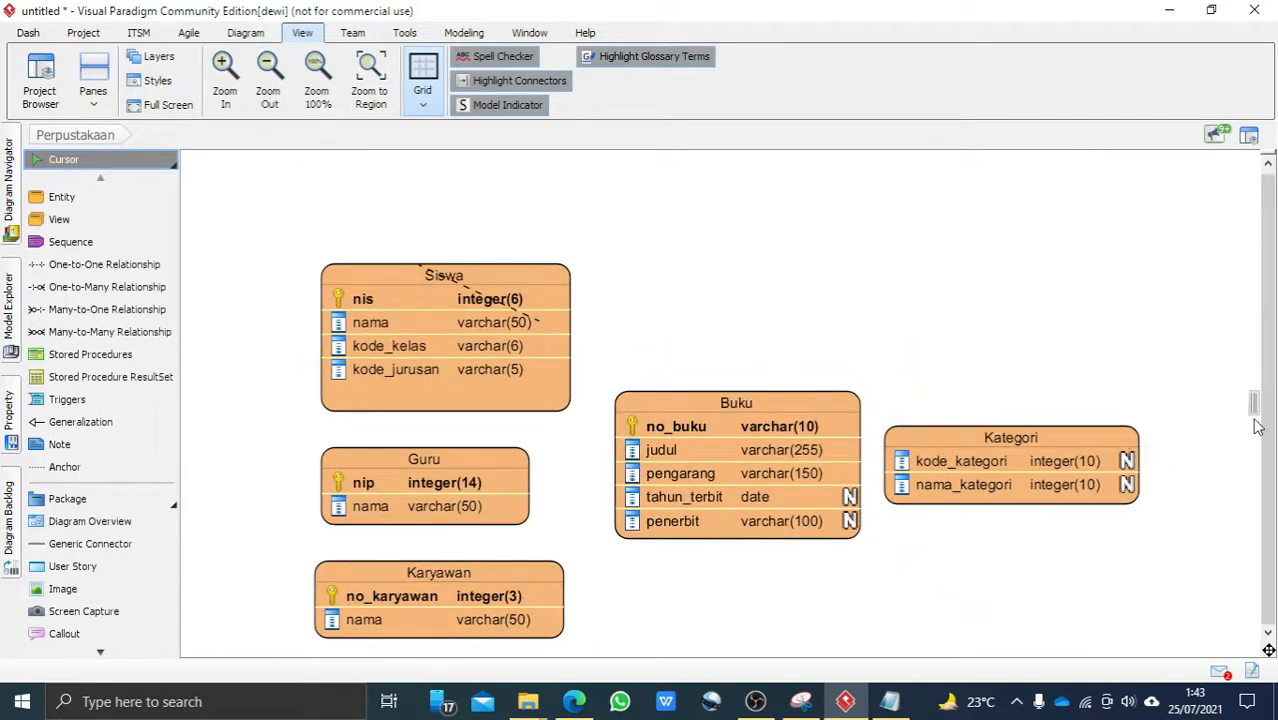
drag(992, 447, 1013, 447)
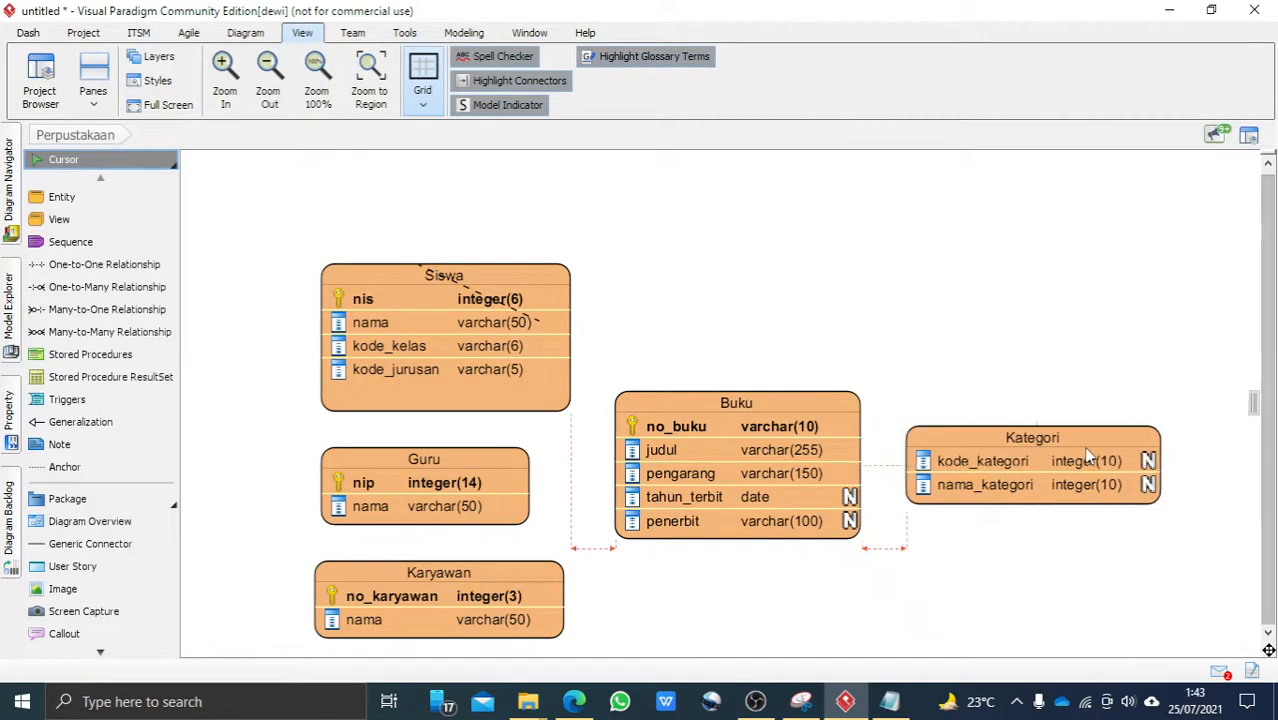
Set the Kategori column kode_kategori to length 2 and include it in the primary key
click(998, 464)
right_click(998, 470)
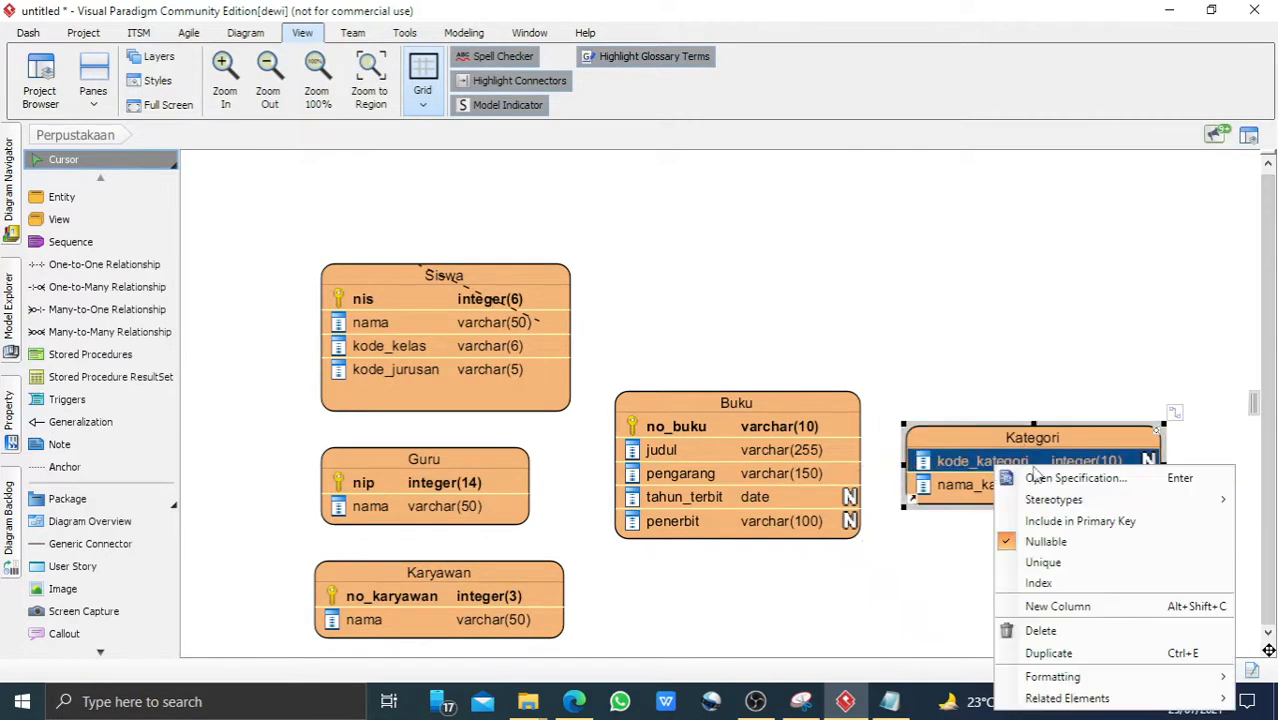
click(1040, 477)
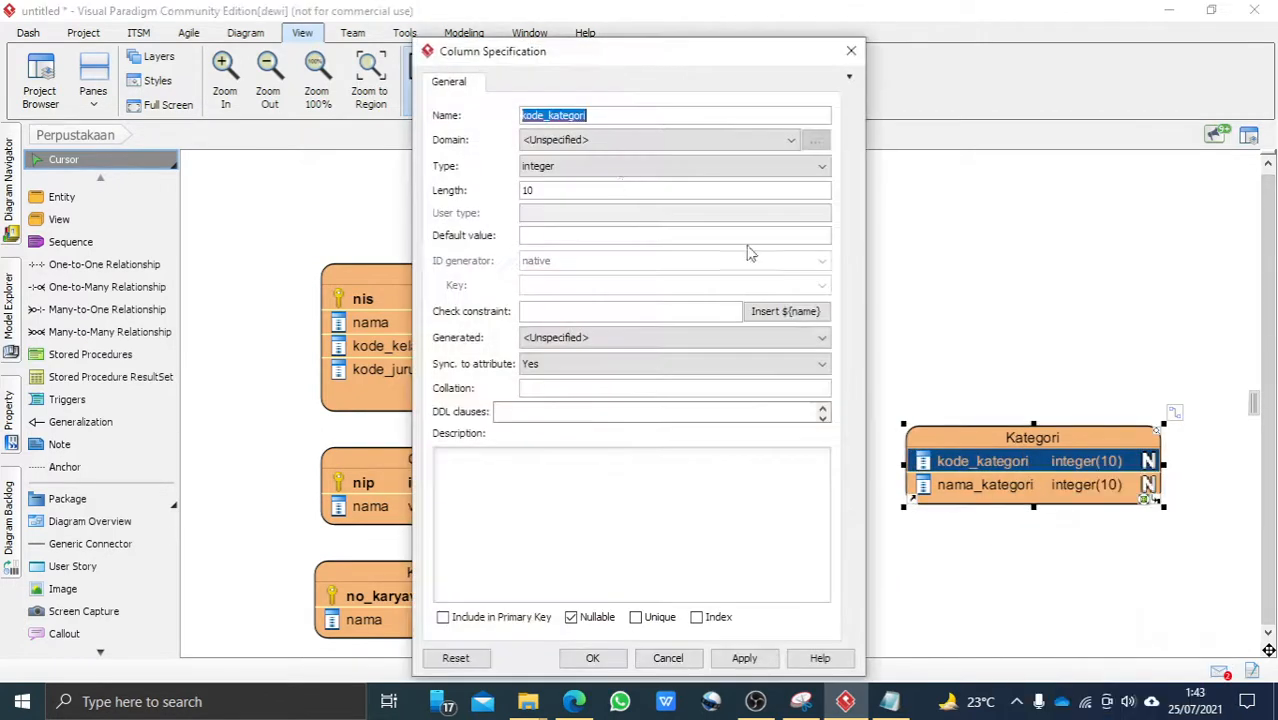
click(594, 197)
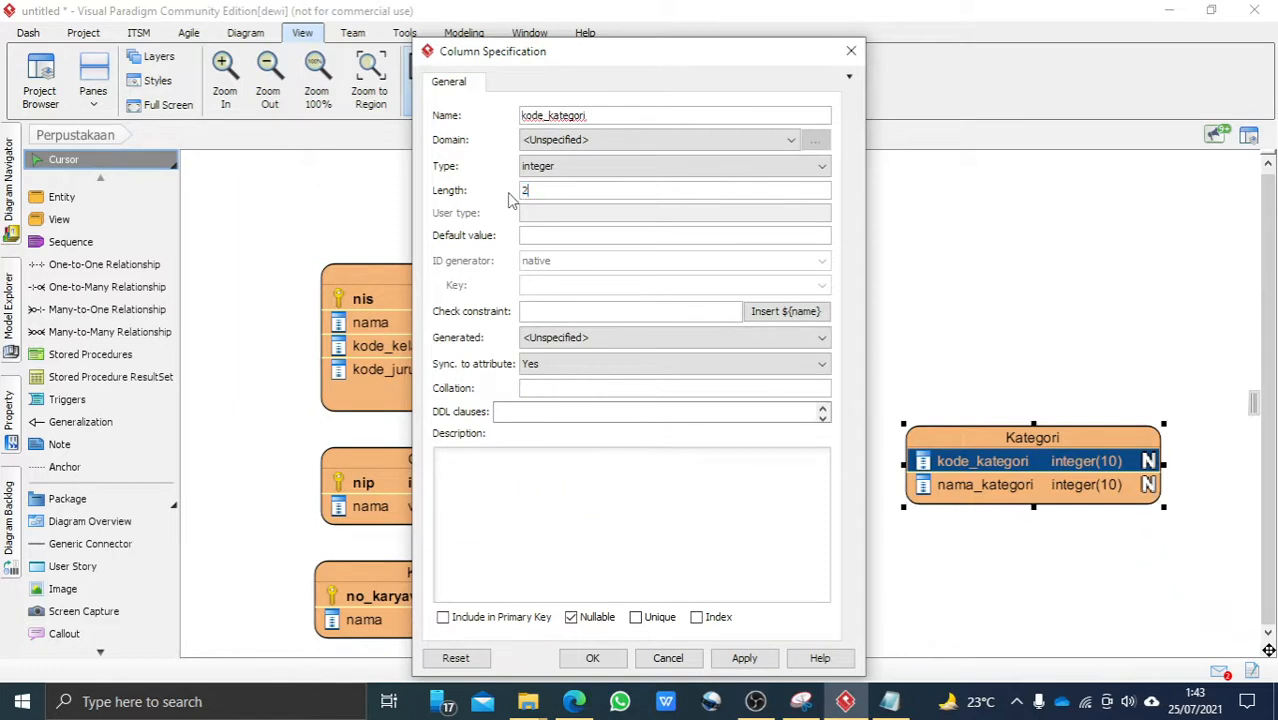
click(510, 620)
click(587, 657)
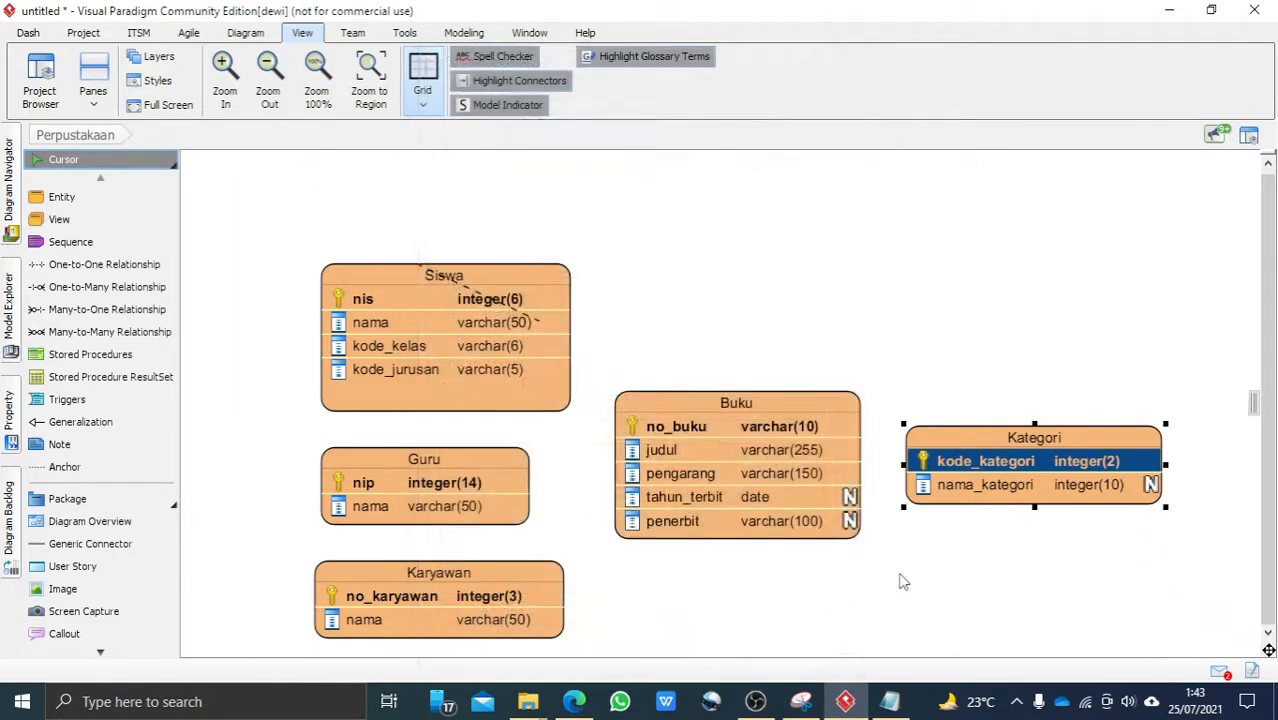
Change the Kategori column nama_kategori to type varchar with length 50 and make it non-nullable
click(1017, 486)
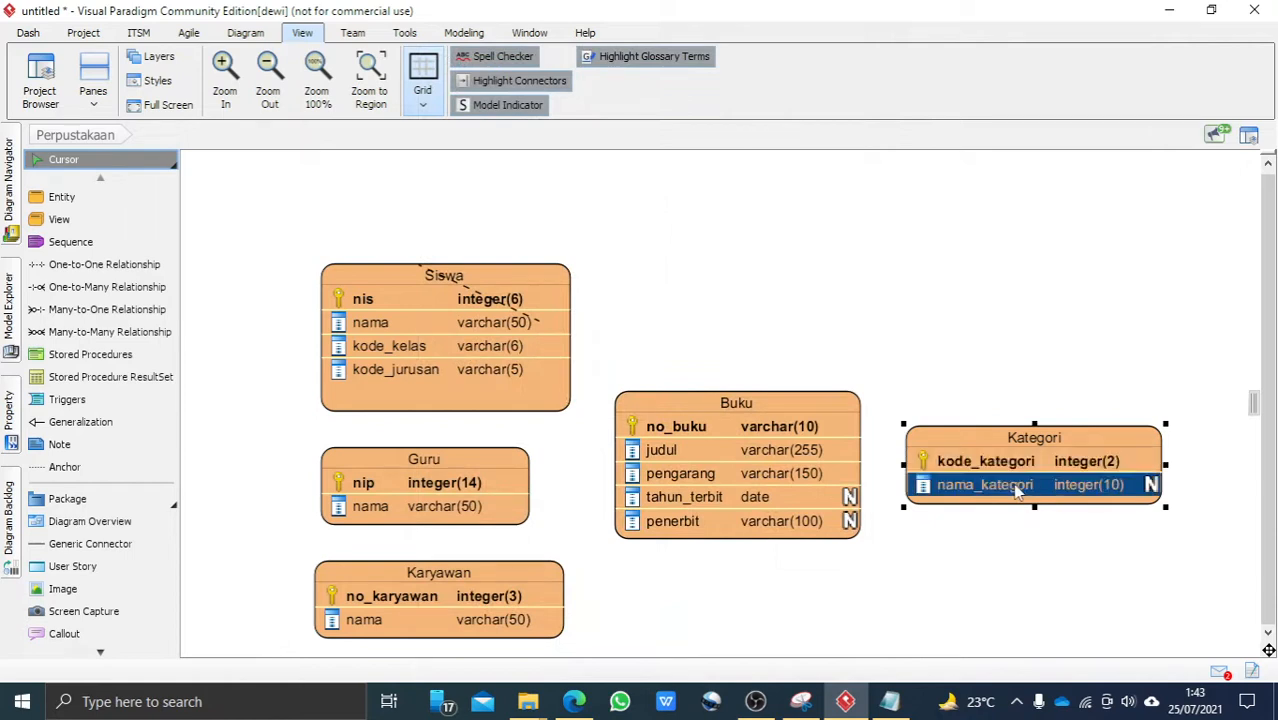
right_click(1017, 486)
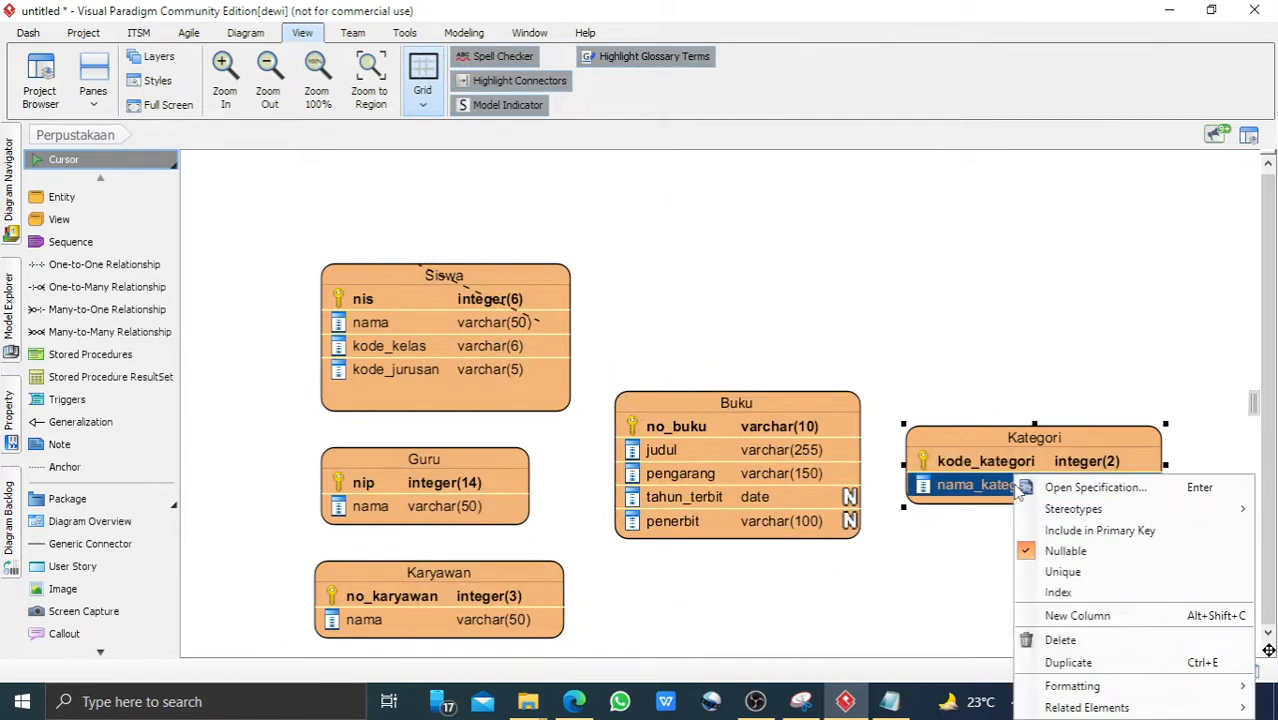
click(1096, 488)
click(633, 172)
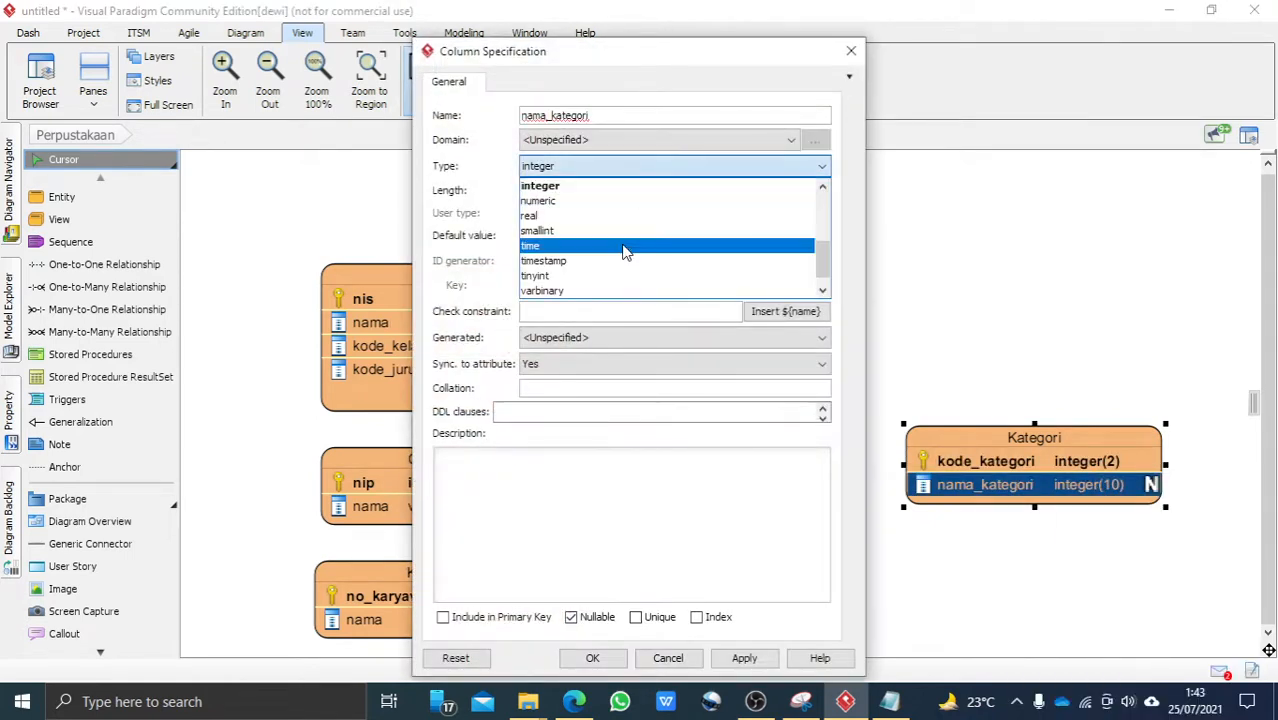
click(576, 291)
click(543, 190)
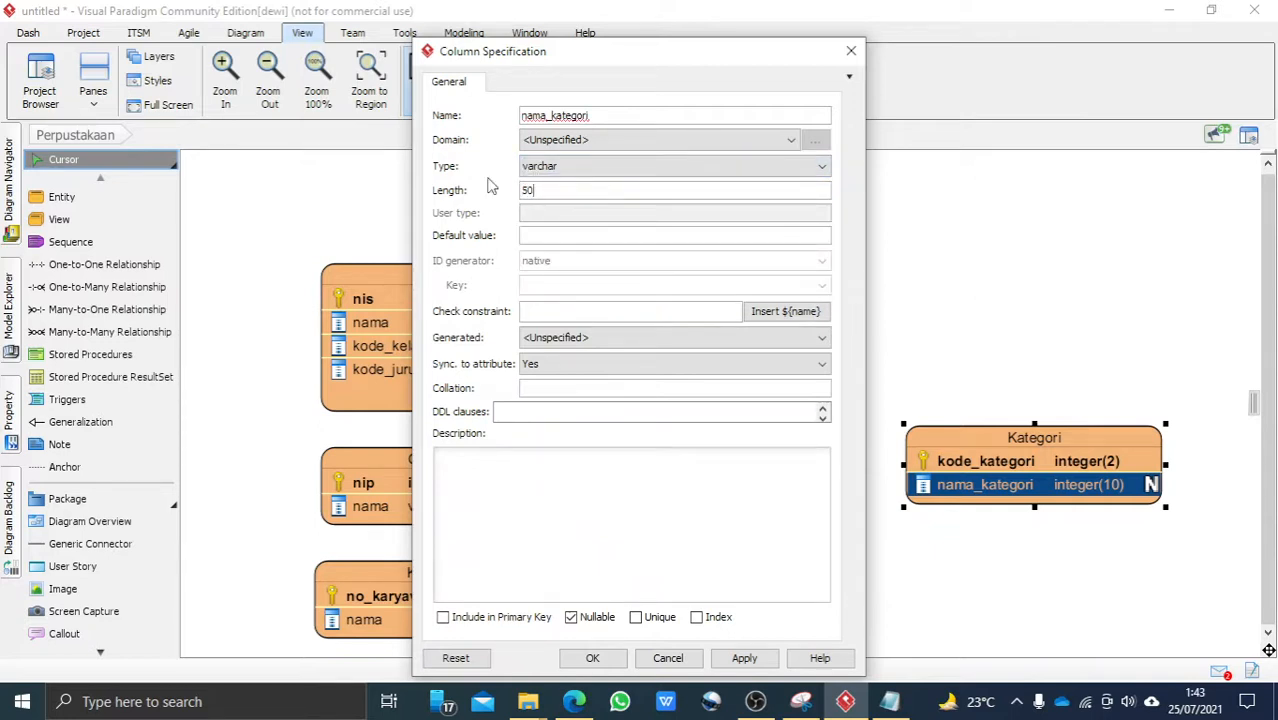
click(595, 620)
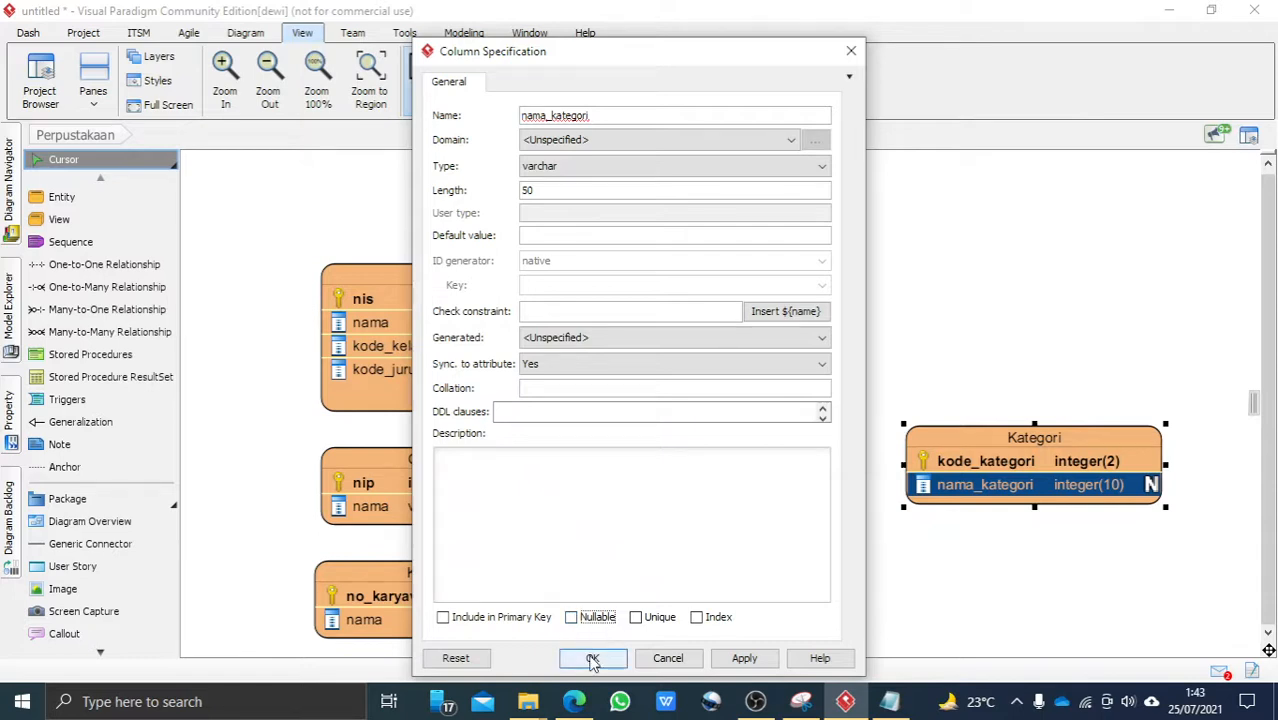
click(592, 659)
click(883, 327)
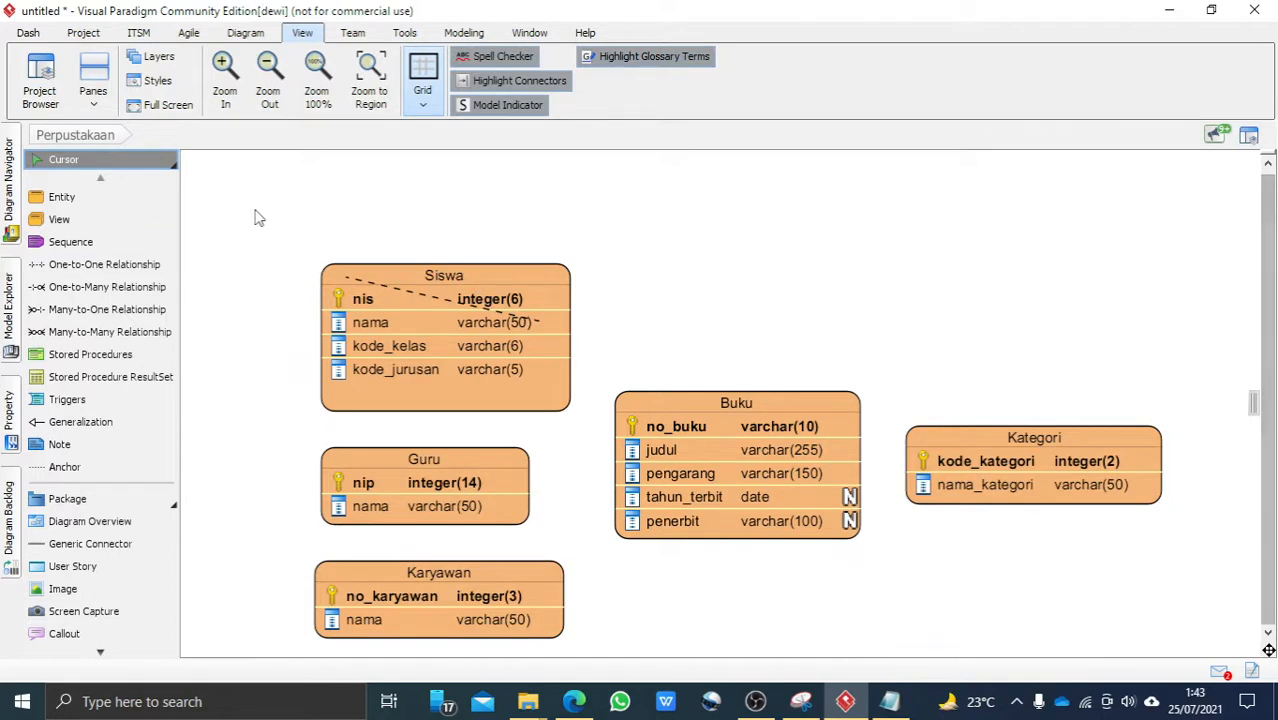
Check the entity relationships in the Perpustakaan.drawio diagram in the browser and return to Visual Paradigm
click(592, 716)
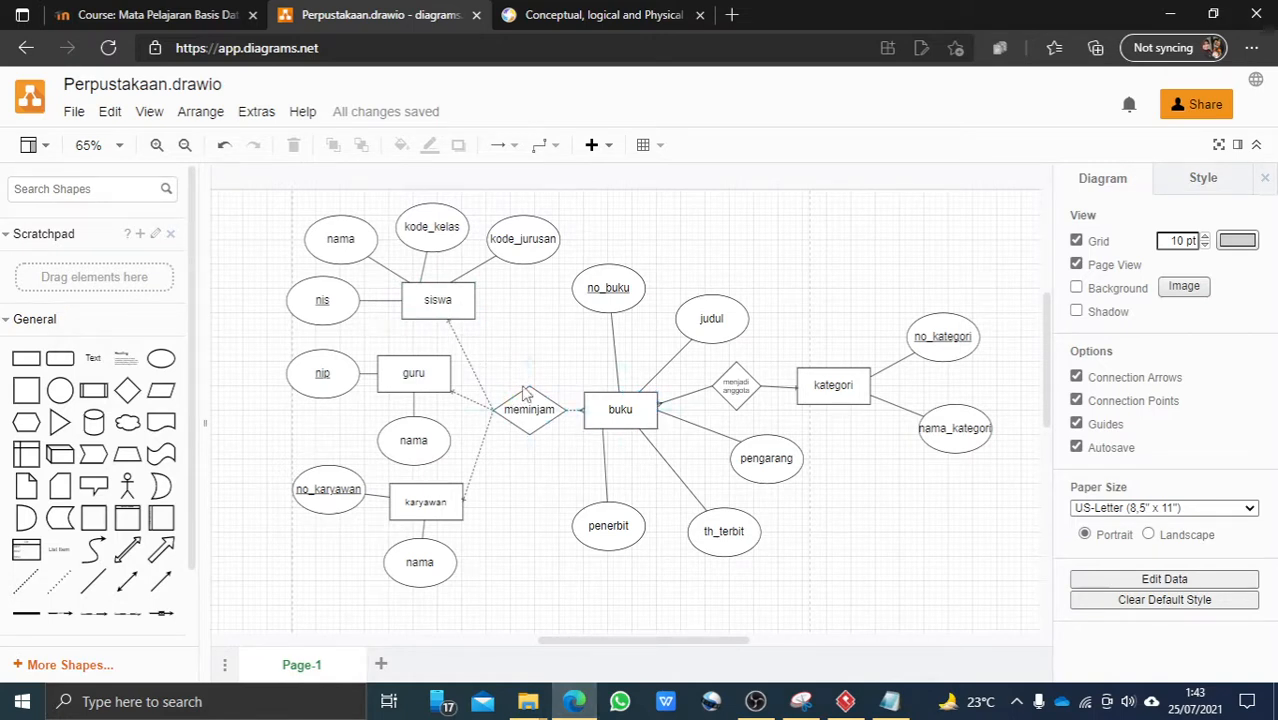
click(845, 701)
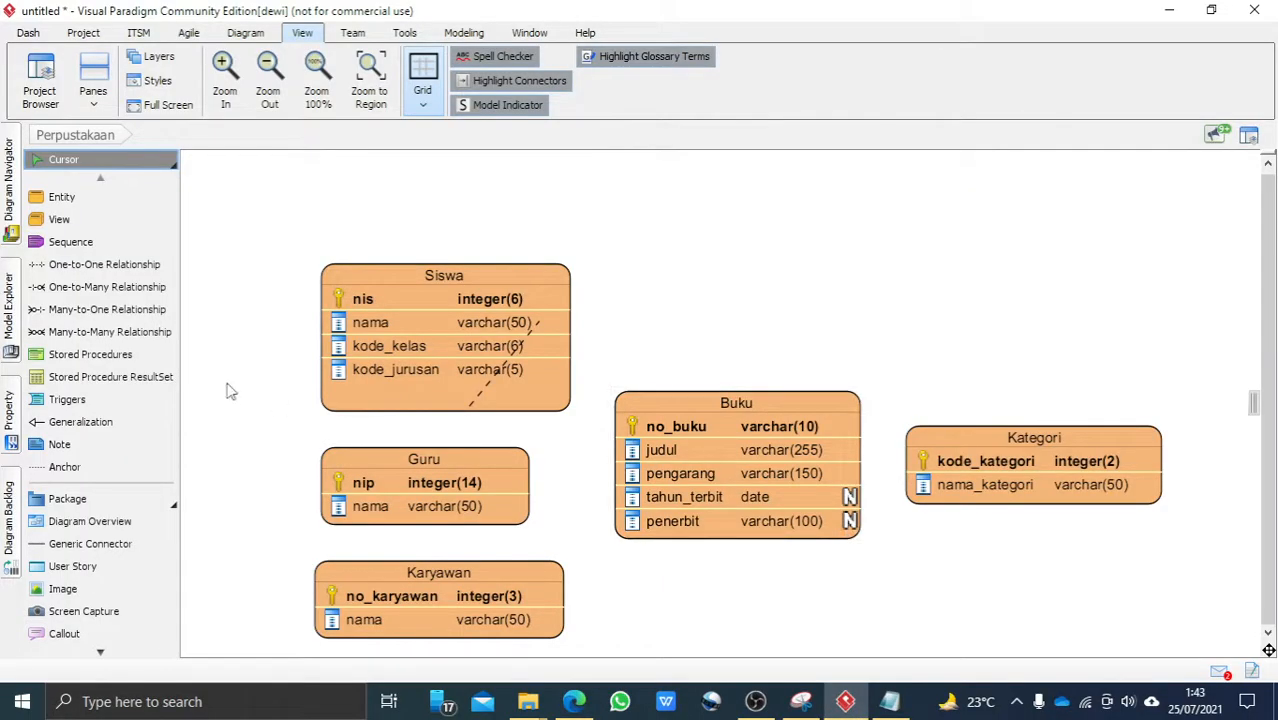
click(88, 288)
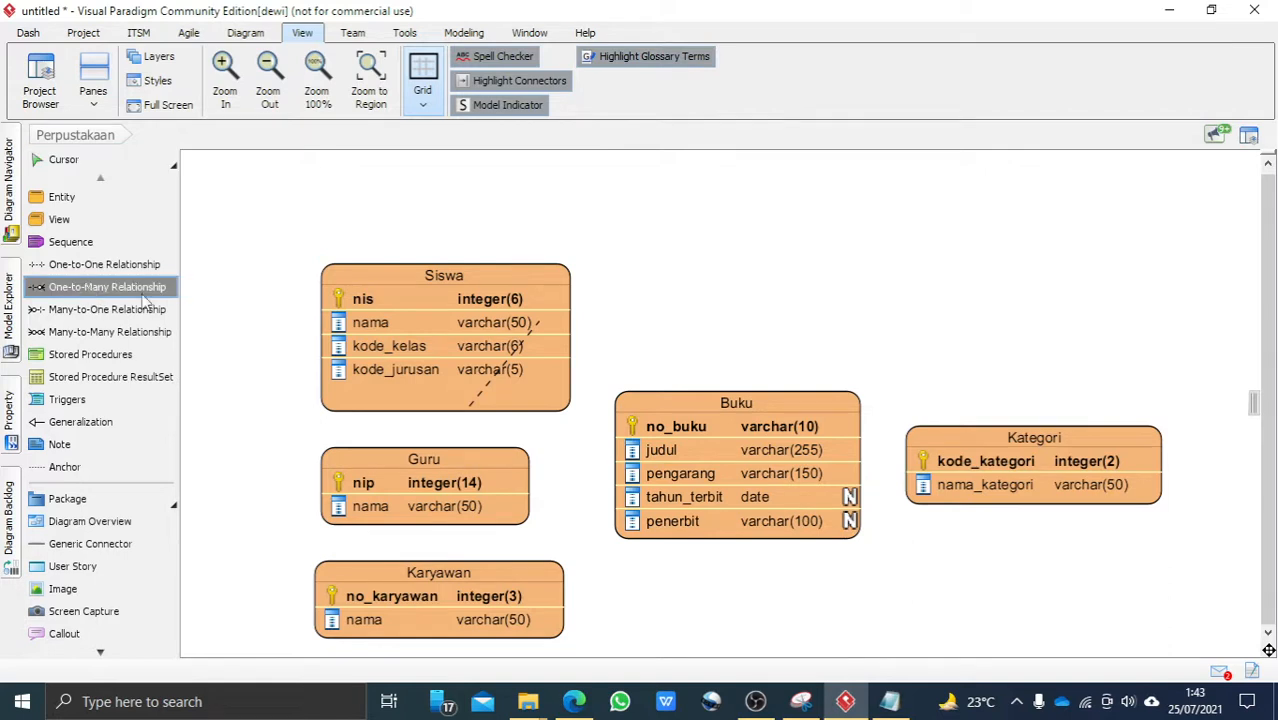
click(541, 327)
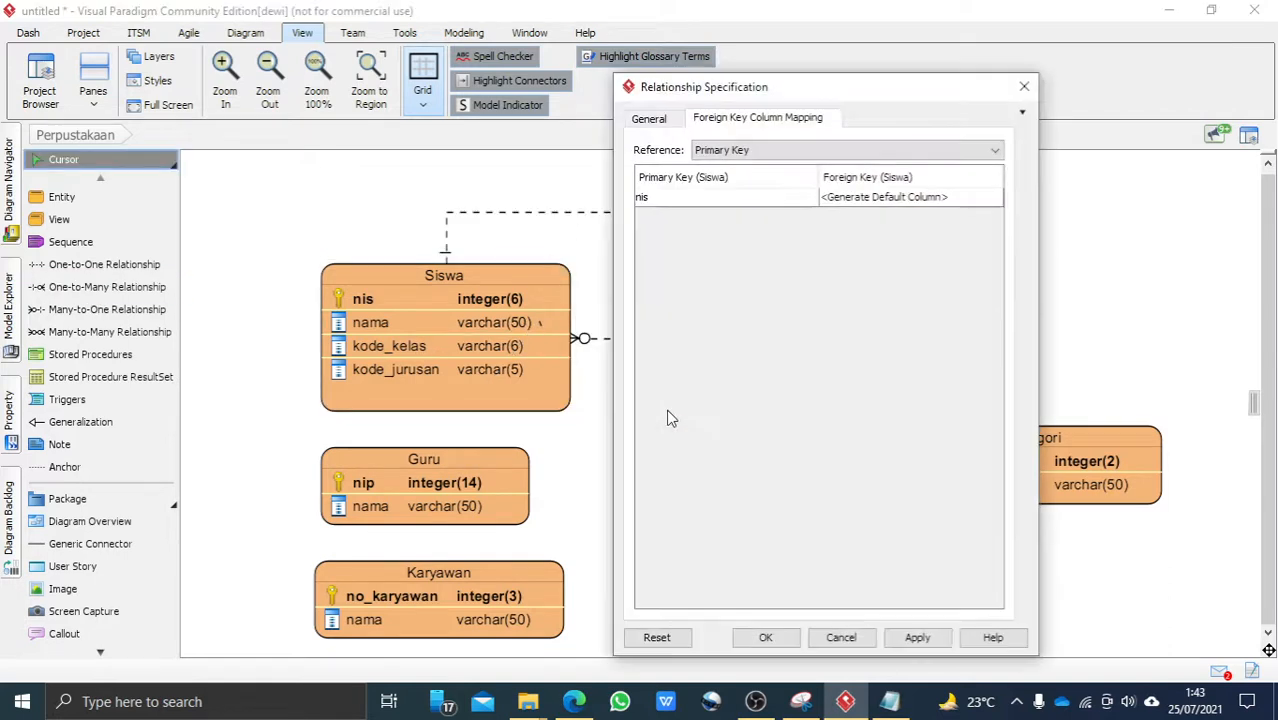
click(838, 638)
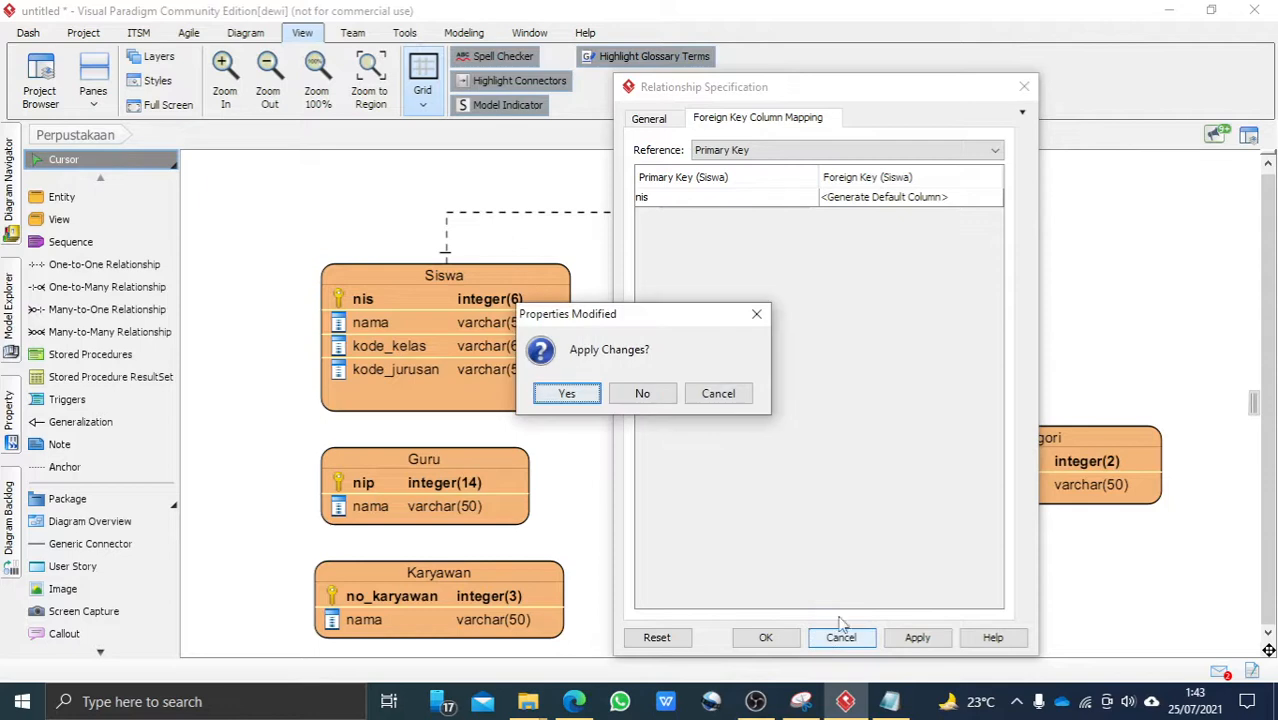
click(628, 393)
click(604, 393)
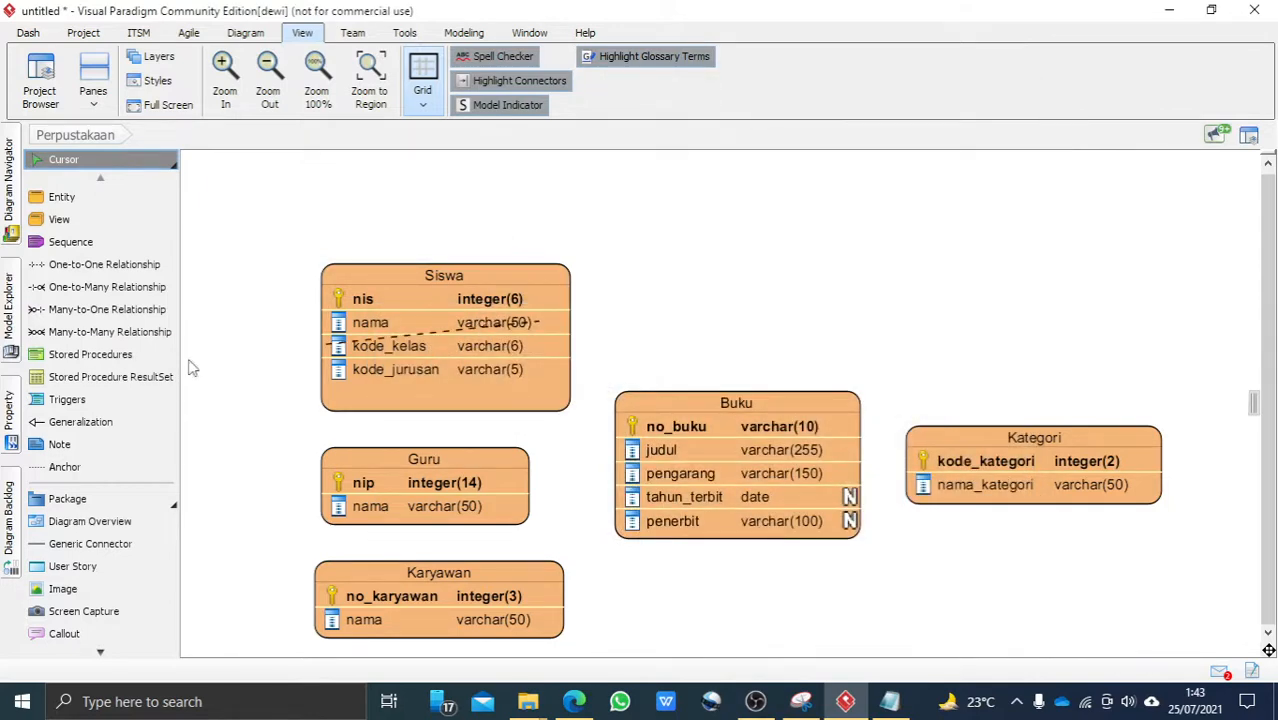
Add a one-to-many relationship on the Buku entity, mapping its primary key to a generated default foreign key column
click(107, 287)
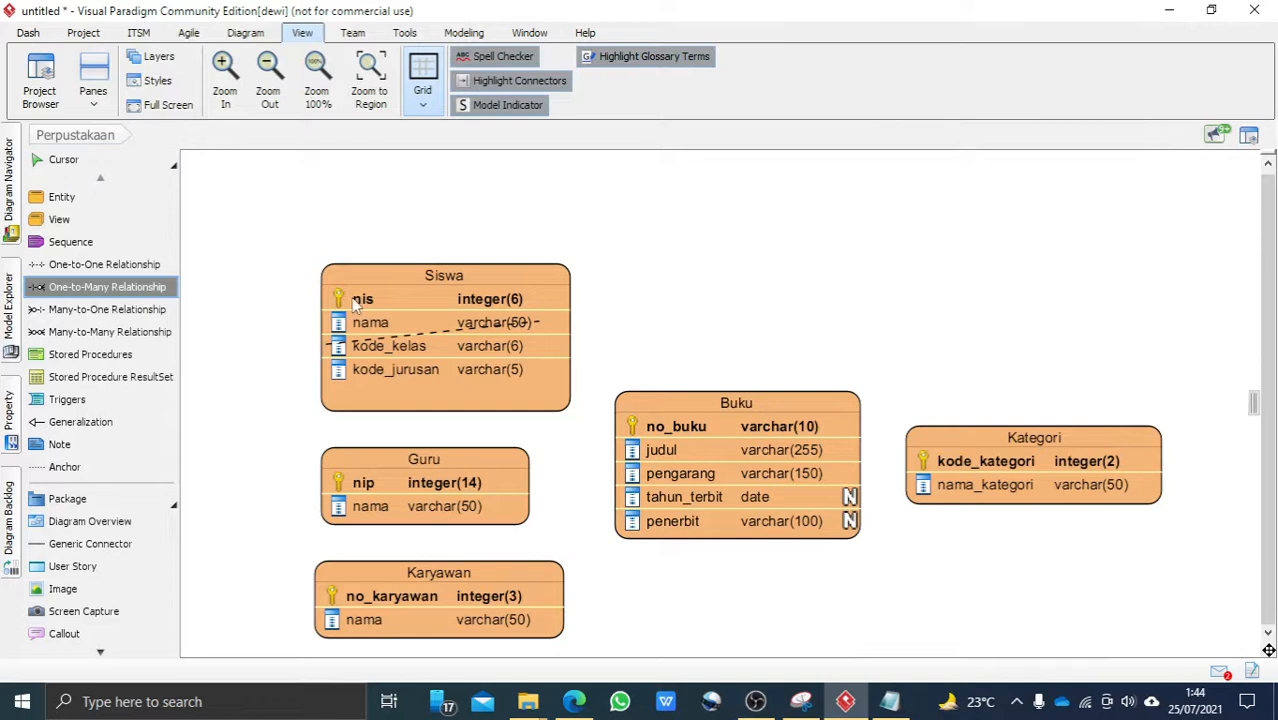
drag(547, 366, 680, 442)
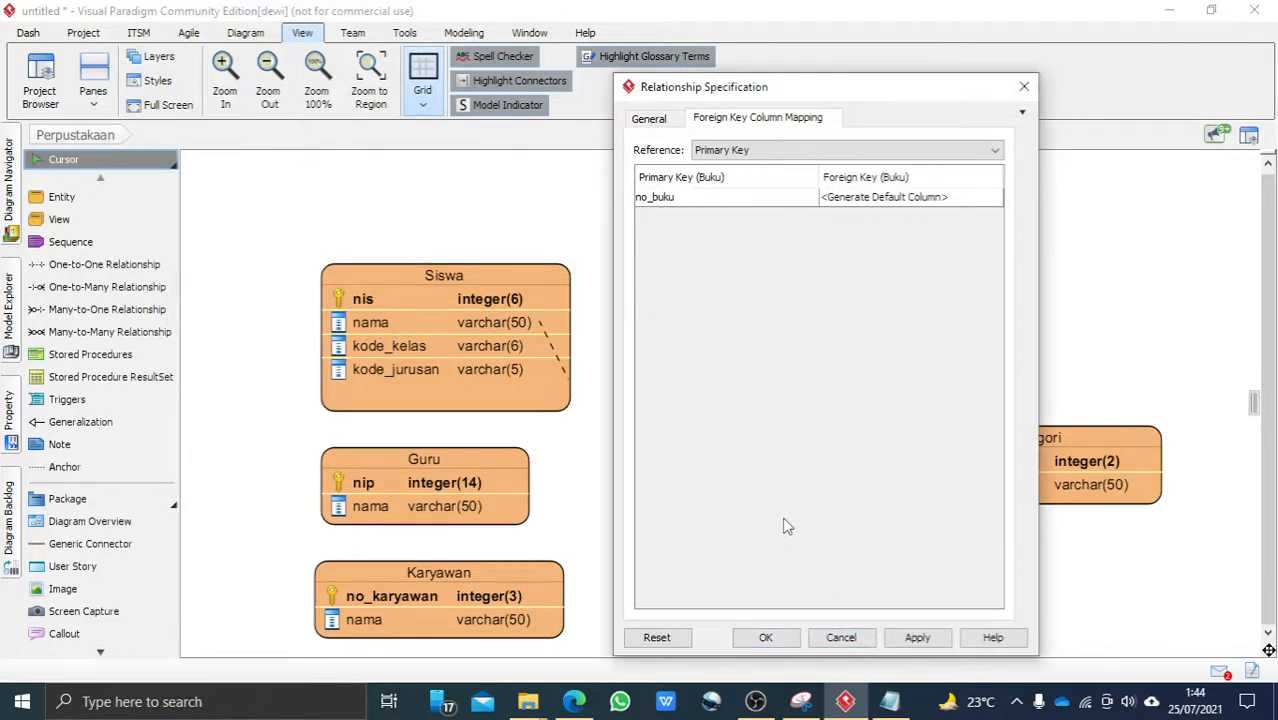
click(766, 640)
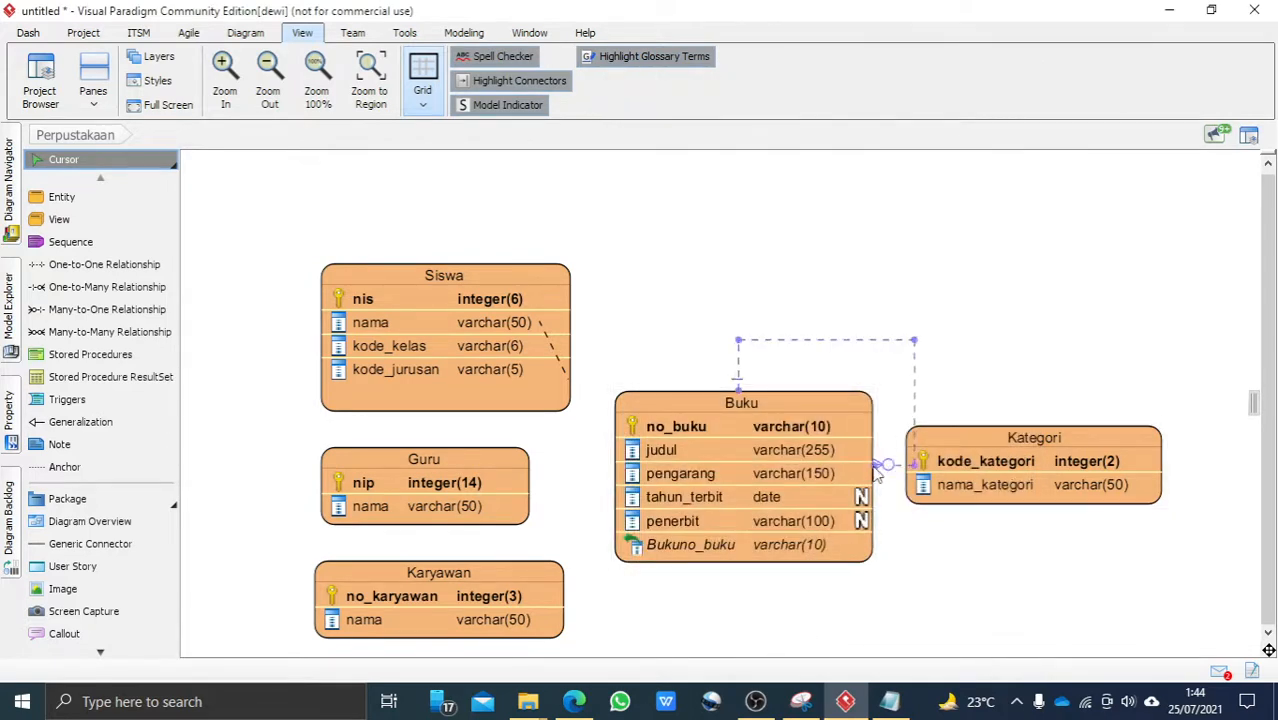
Reattach the relationship's one end from Buku to Siswa and move the Kategori entity up and right, clear of the connector
click(740, 382)
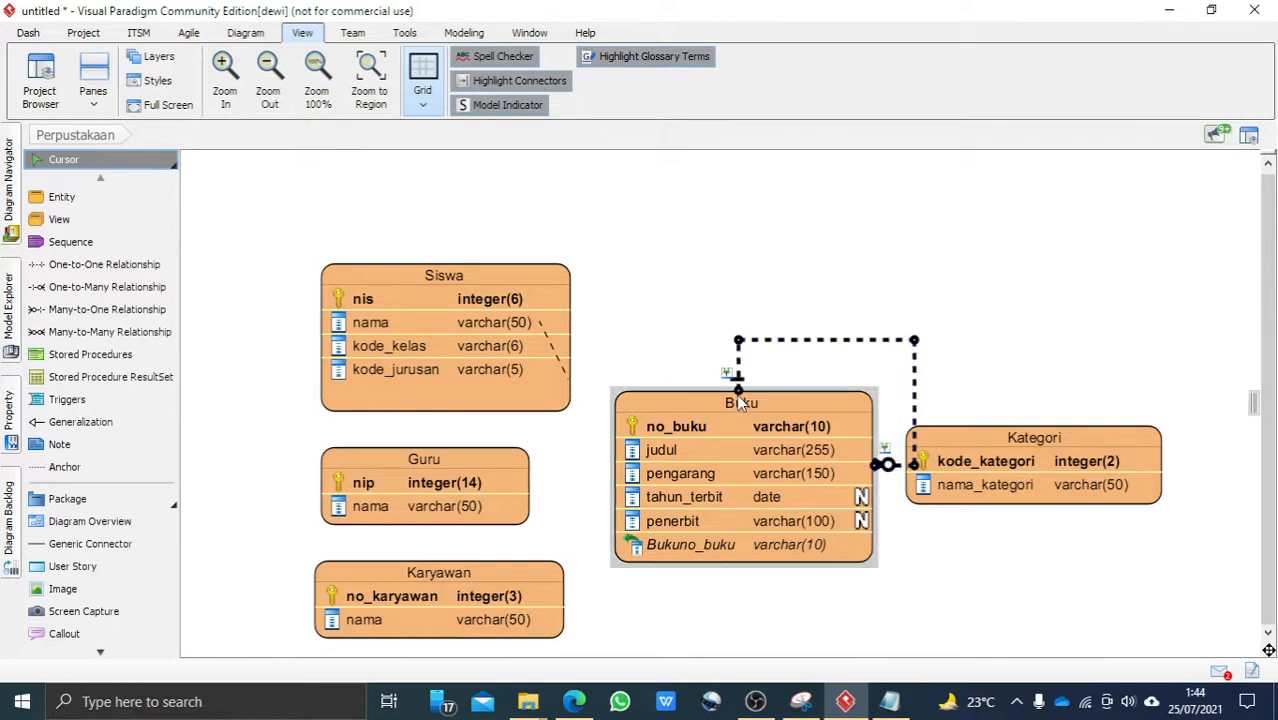
mouse_move(738, 390)
mouse_down()
mouse_move(540, 336)
mouse_move(577, 438)
mouse_up()
click(577, 438)
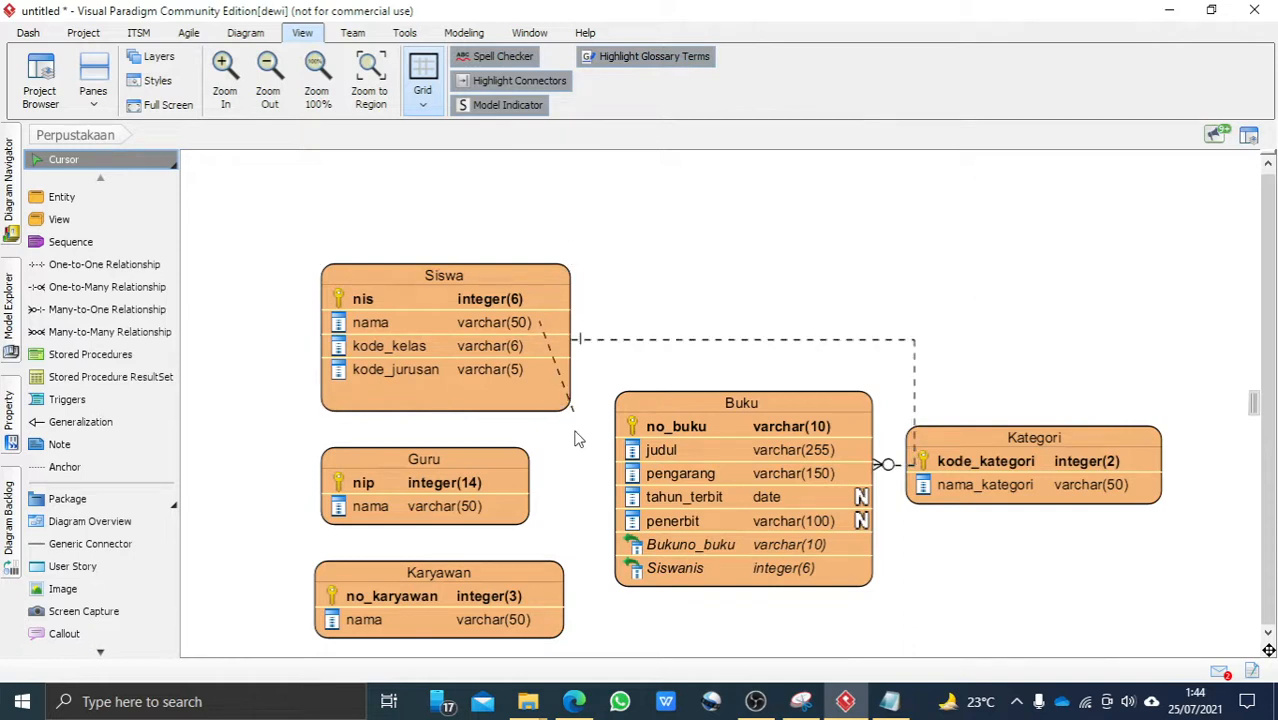
drag(1033, 440, 1116, 338)
click(567, 390)
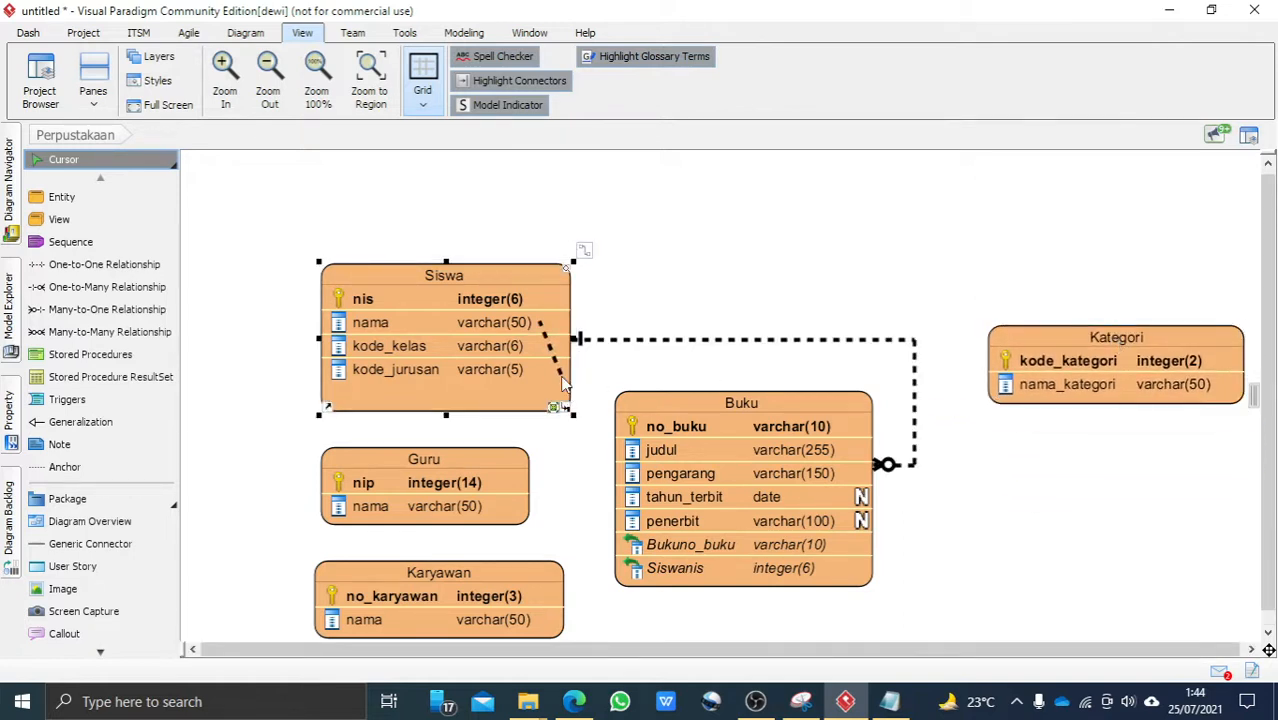
drag(563, 385, 546, 345)
right_click(548, 345)
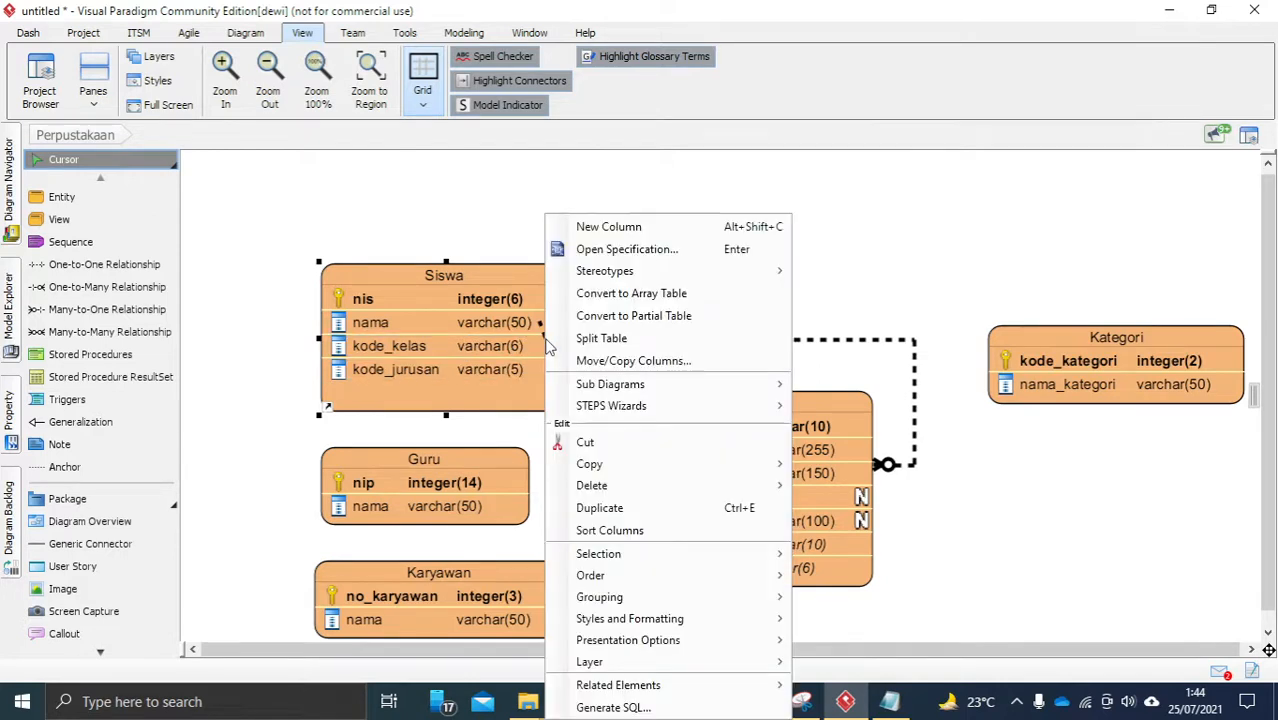
click(516, 428)
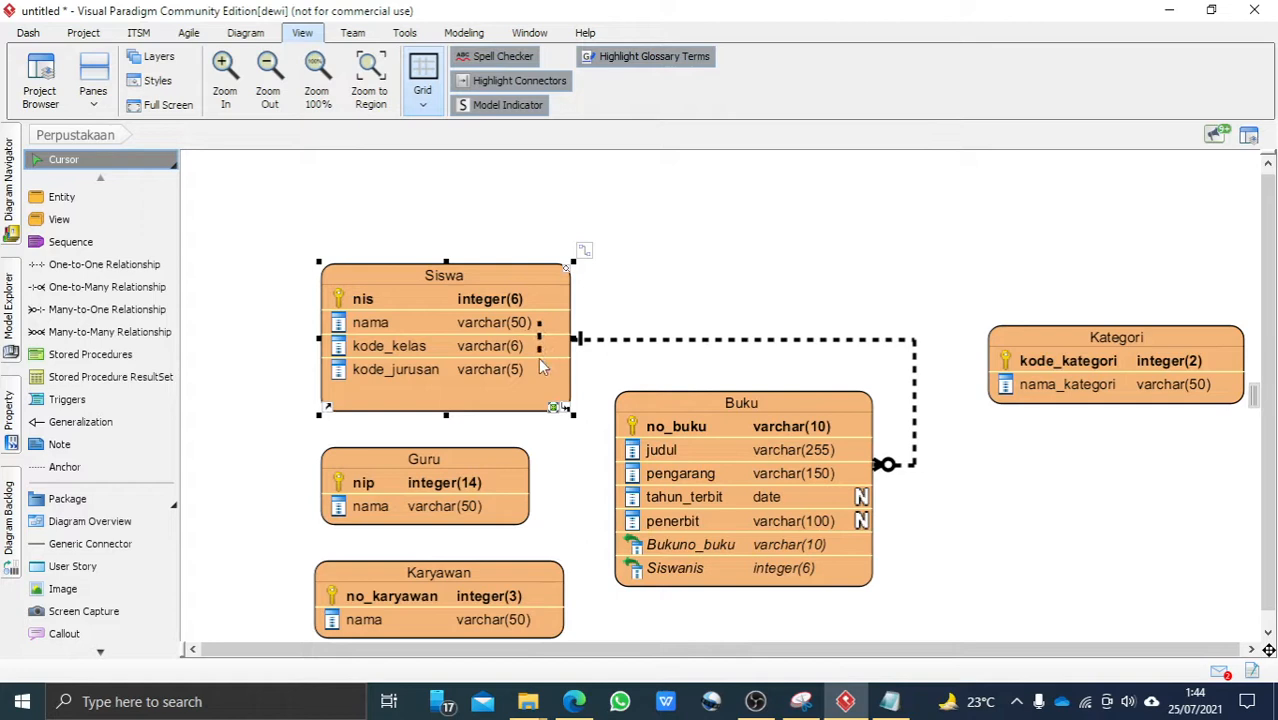
drag(540, 368, 543, 458)
key(XF86AudioMute)
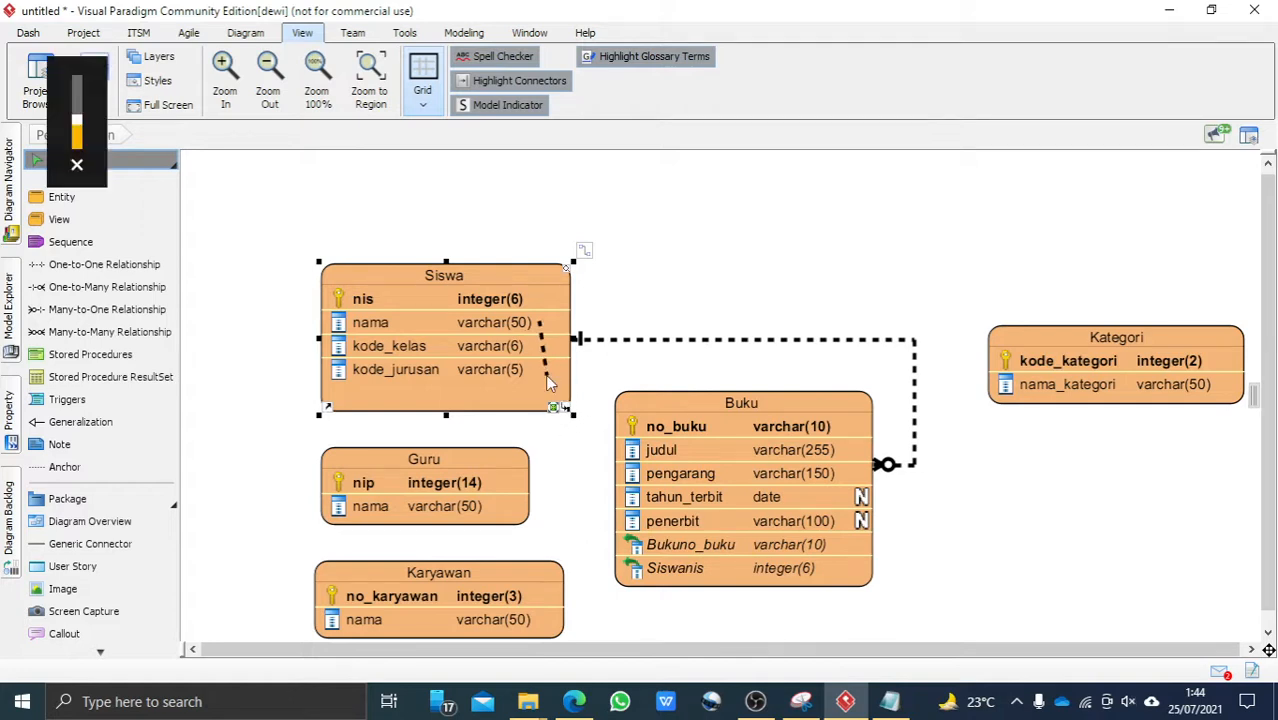
click(692, 352)
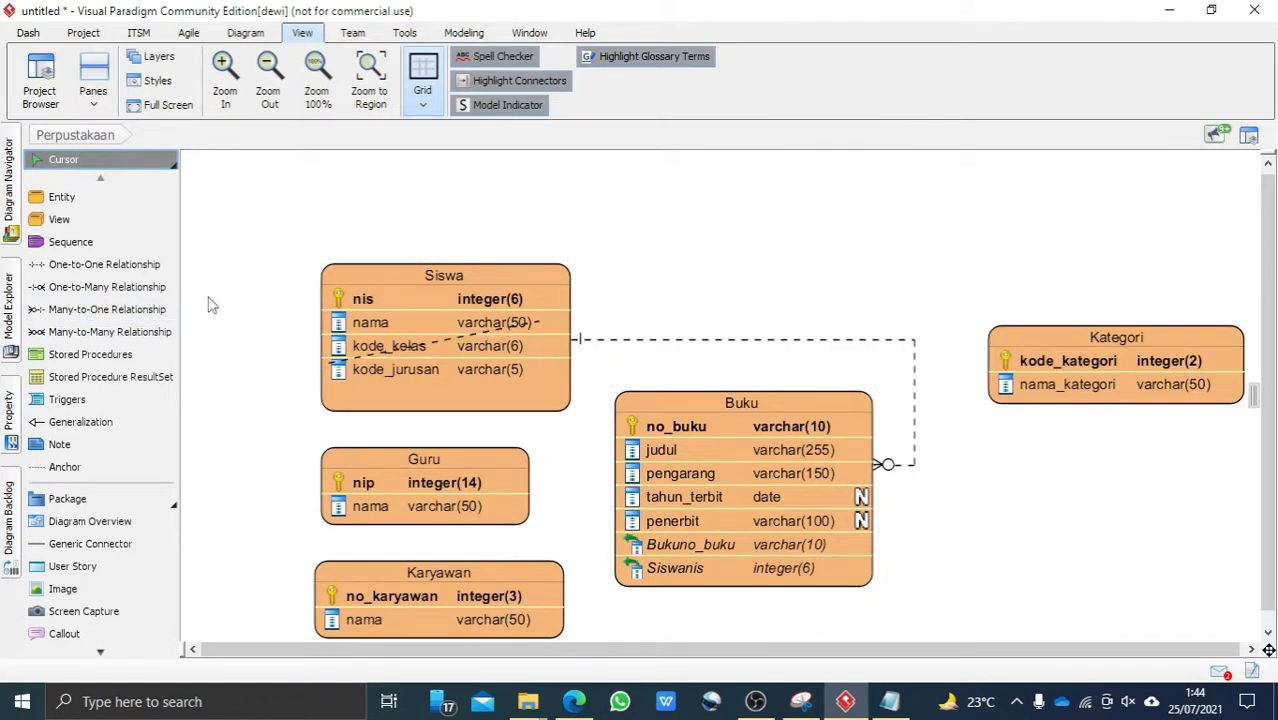
Add a one-to-many relationship on the Guru entity with a default foreign key column and reattach its many end to Buku
click(127, 293)
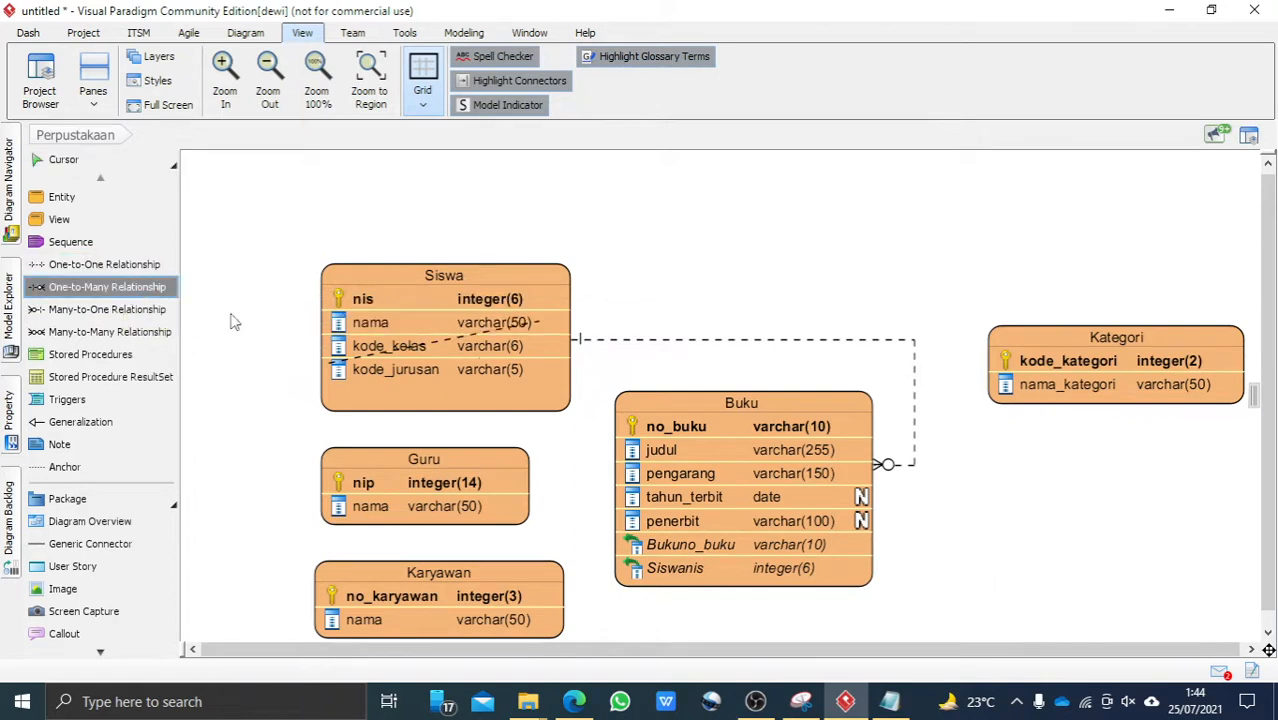
click(484, 486)
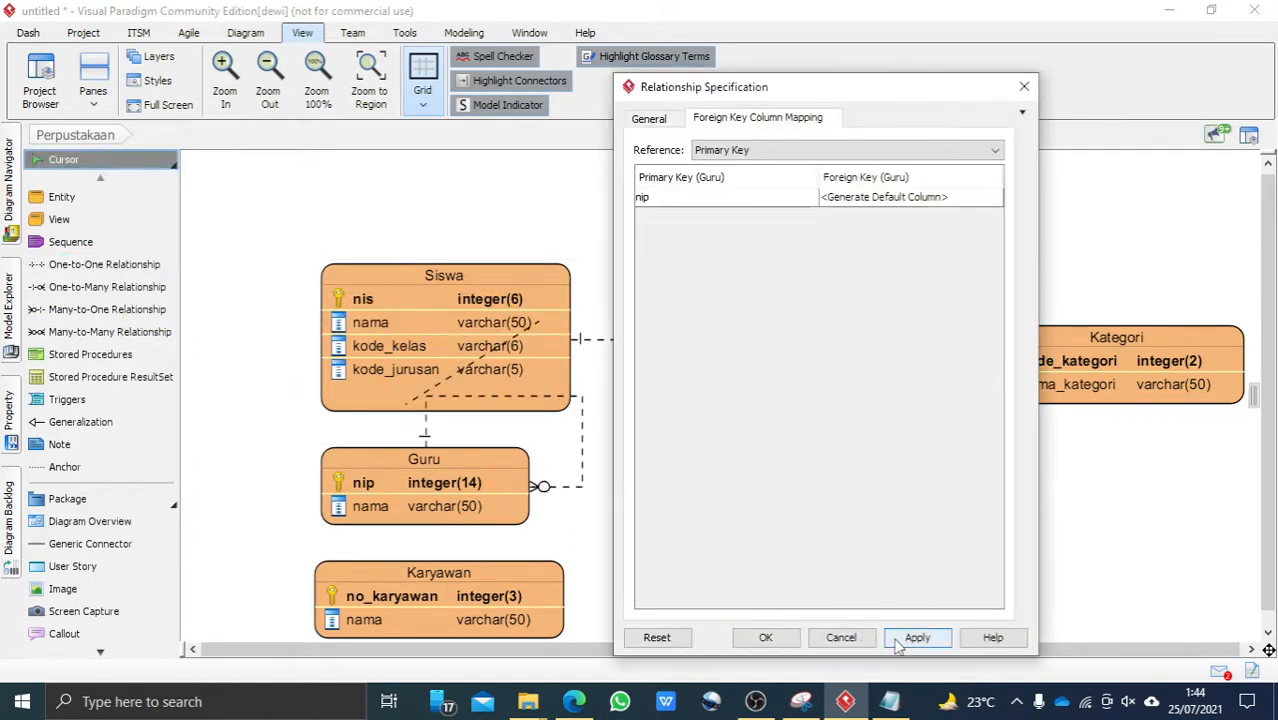
click(897, 645)
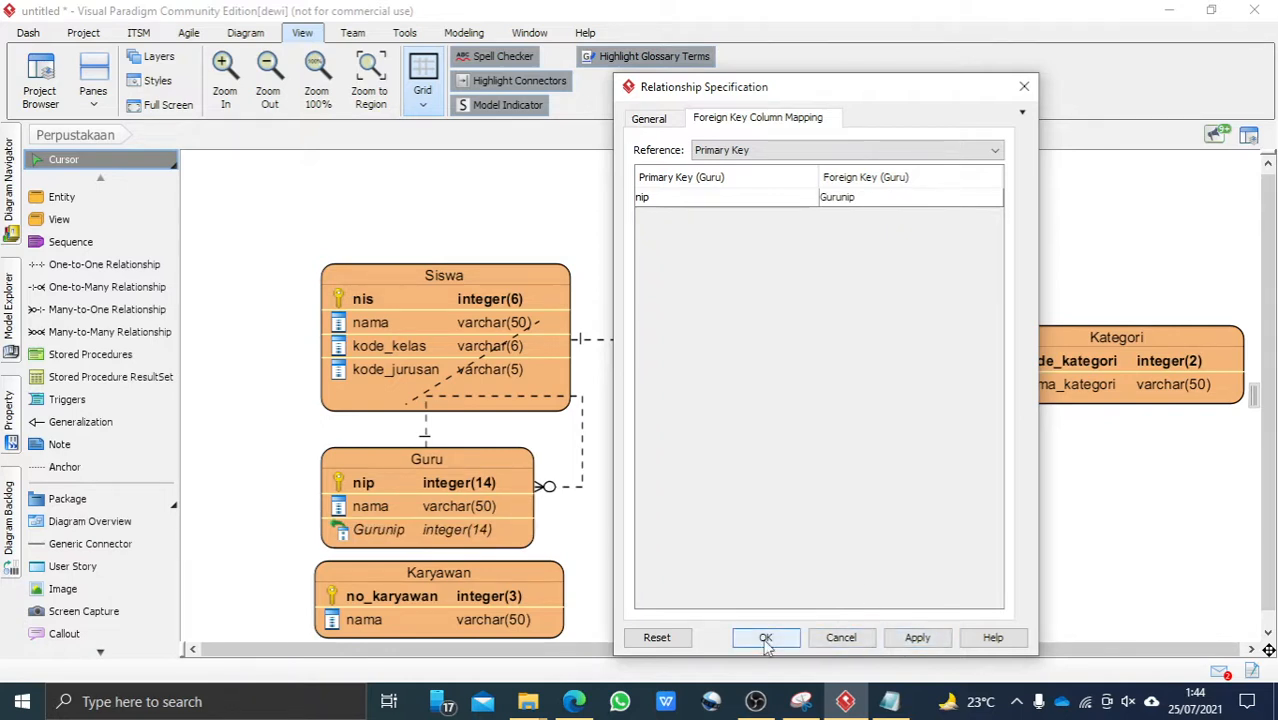
click(841, 637)
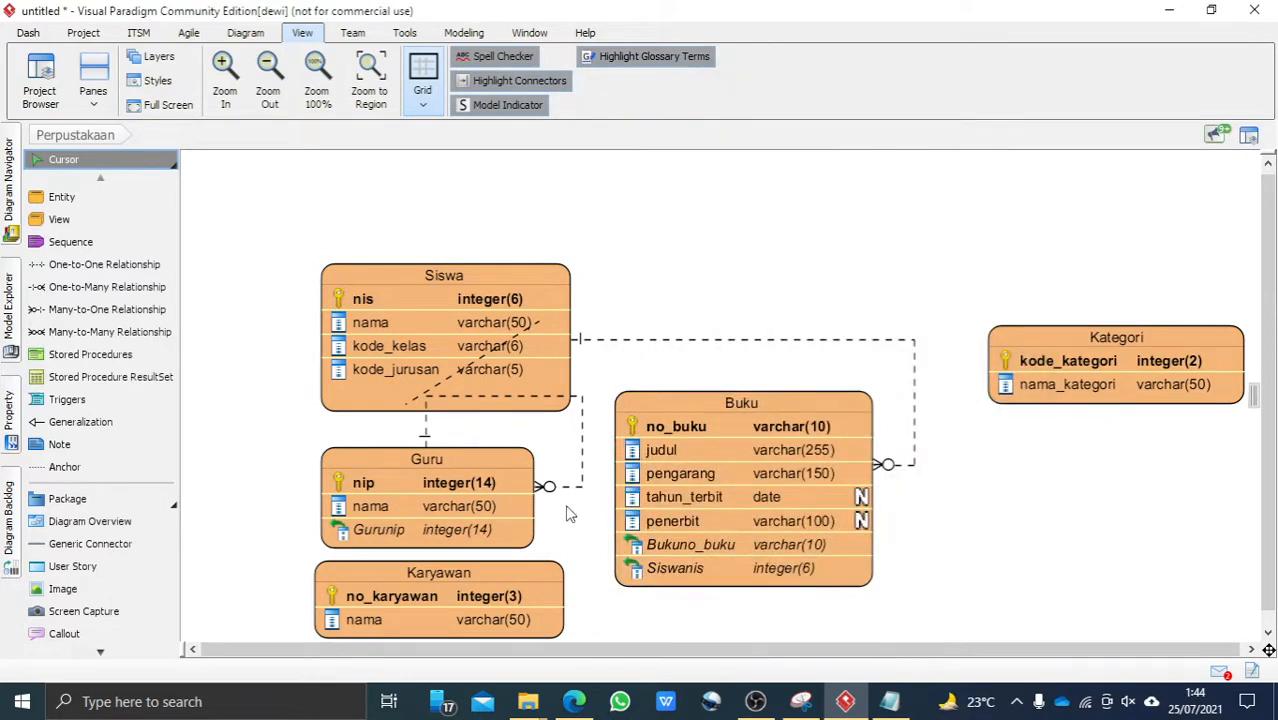
drag(538, 487, 670, 462)
click(585, 403)
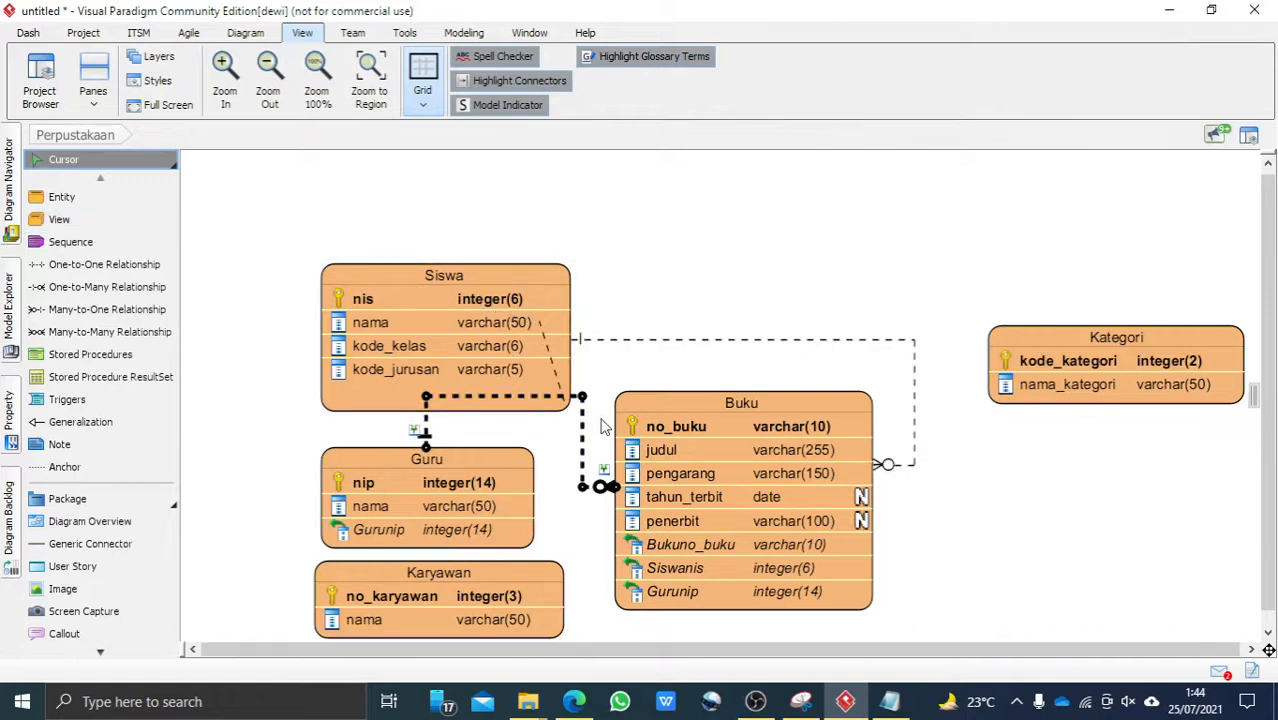
Reshape the Guru–Buku connector and spread the entities by moving Siswa upward and Guru up and to the left
drag(583, 398, 565, 450)
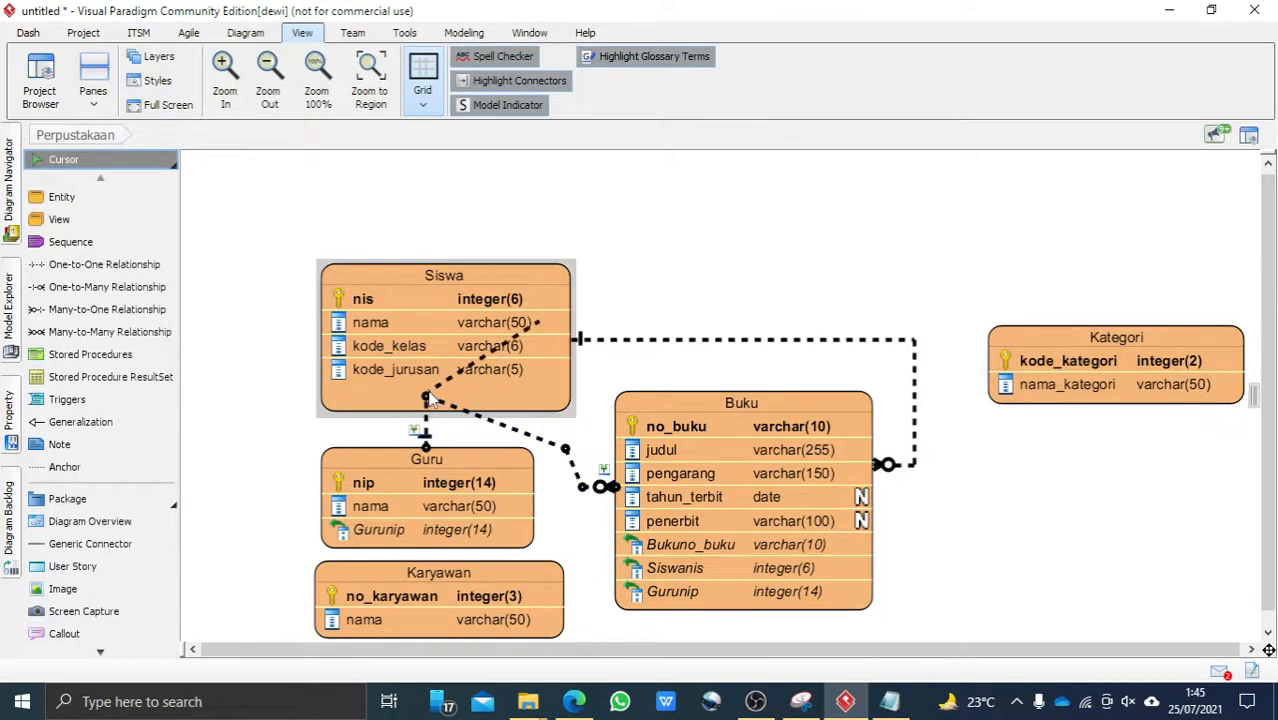
drag(428, 398, 421, 318)
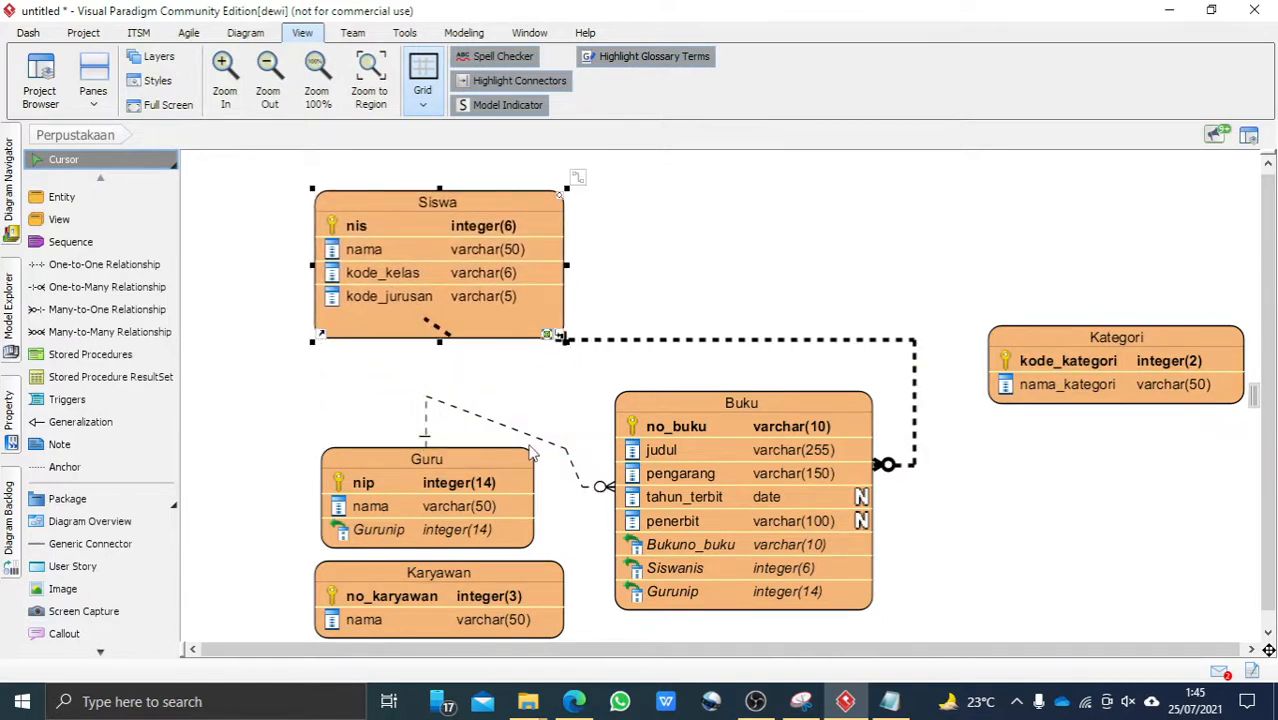
drag(515, 432, 566, 394)
drag(445, 492, 394, 409)
Raise the Siswa–Buku connector to the middle of Siswa's right side and straighten the lower bend of the Guru–Buku connector
click(564, 342)
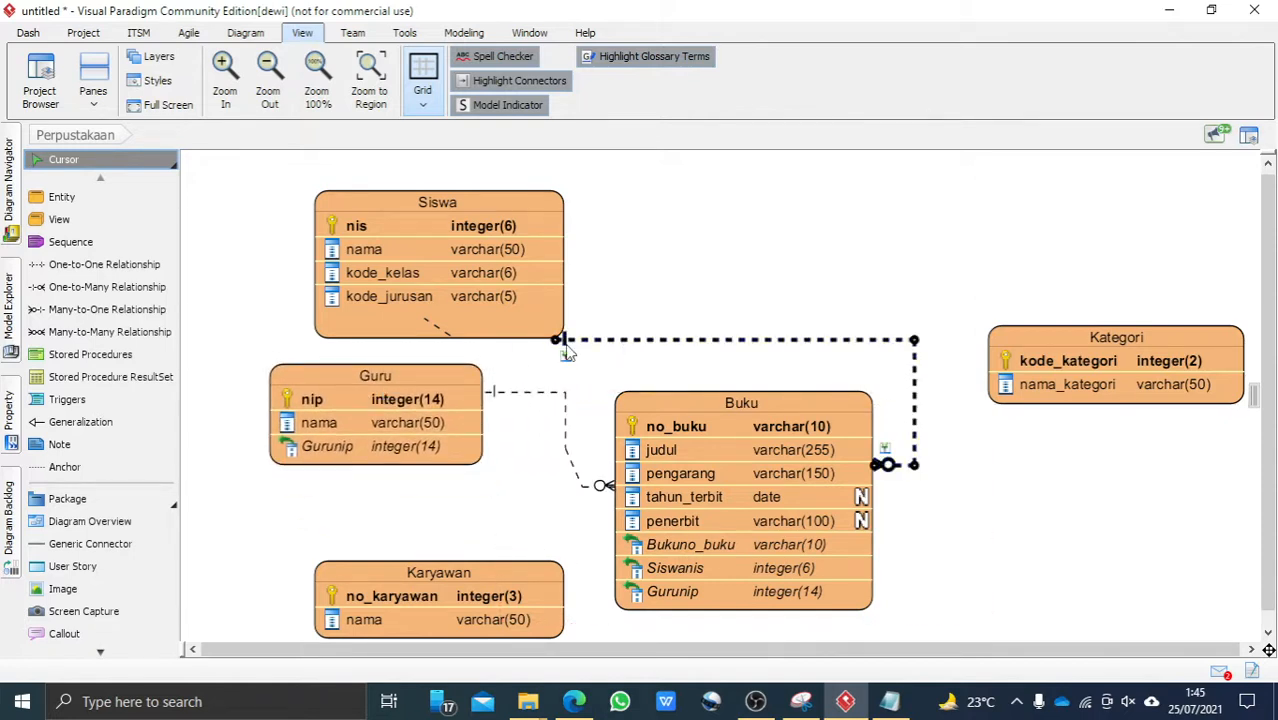
drag(557, 342, 567, 267)
drag(914, 341, 905, 267)
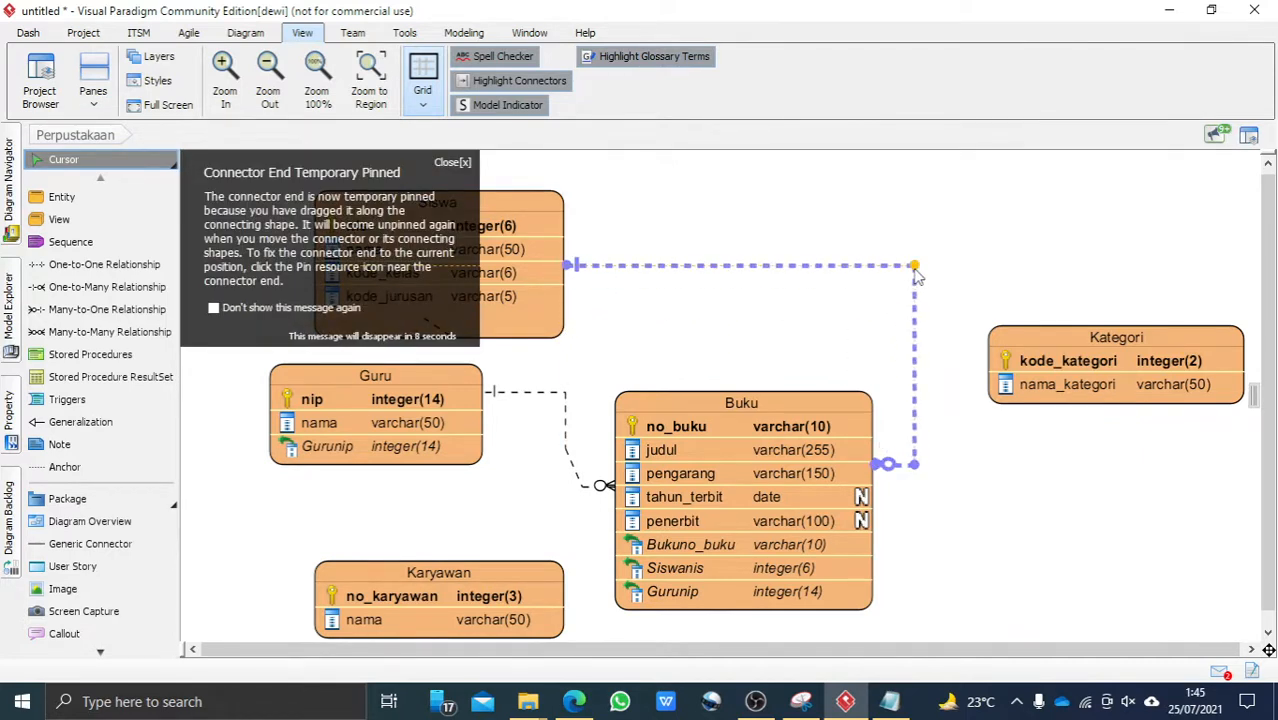
click(580, 484)
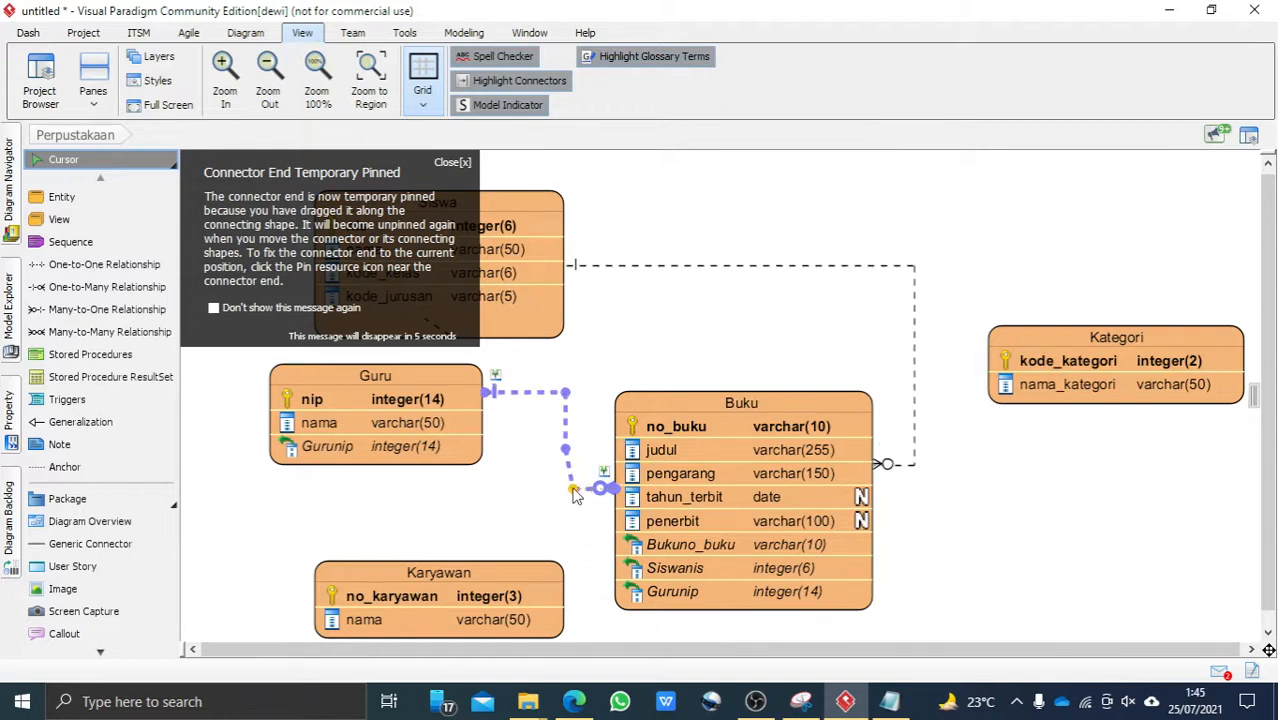
click(488, 505)
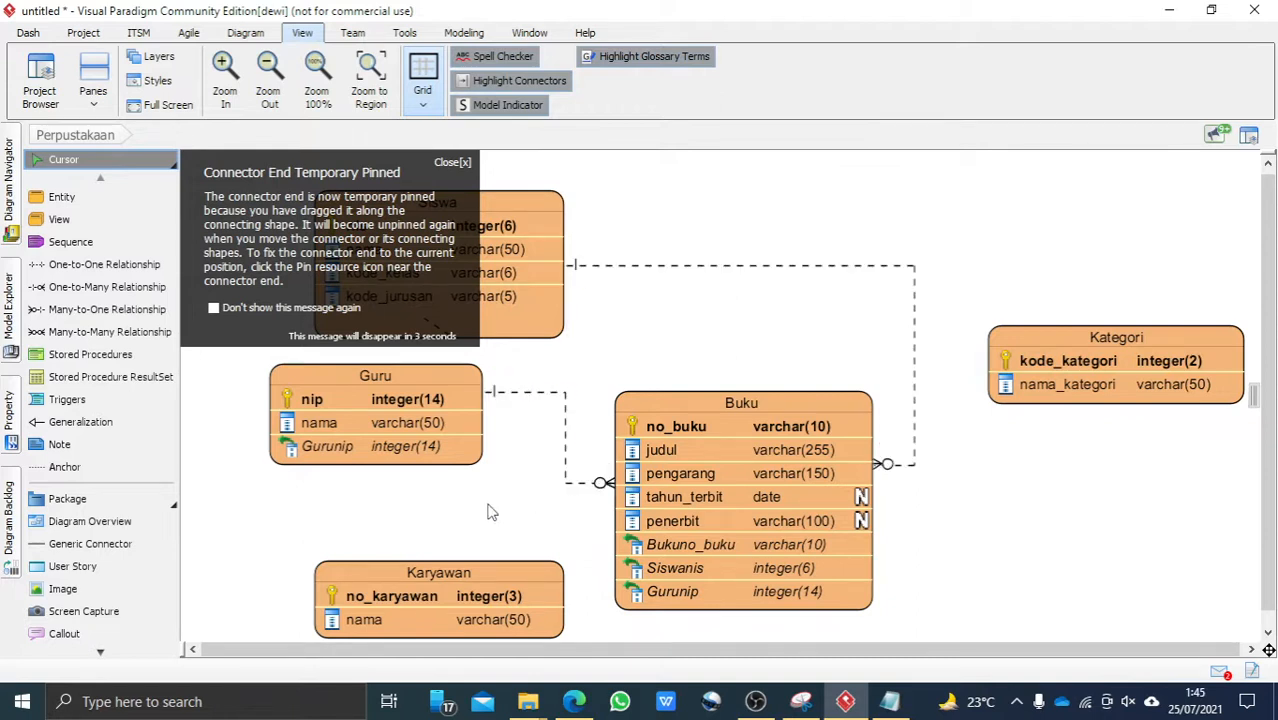
Try to remove the Gurunip column from the Guru entity
click(420, 445)
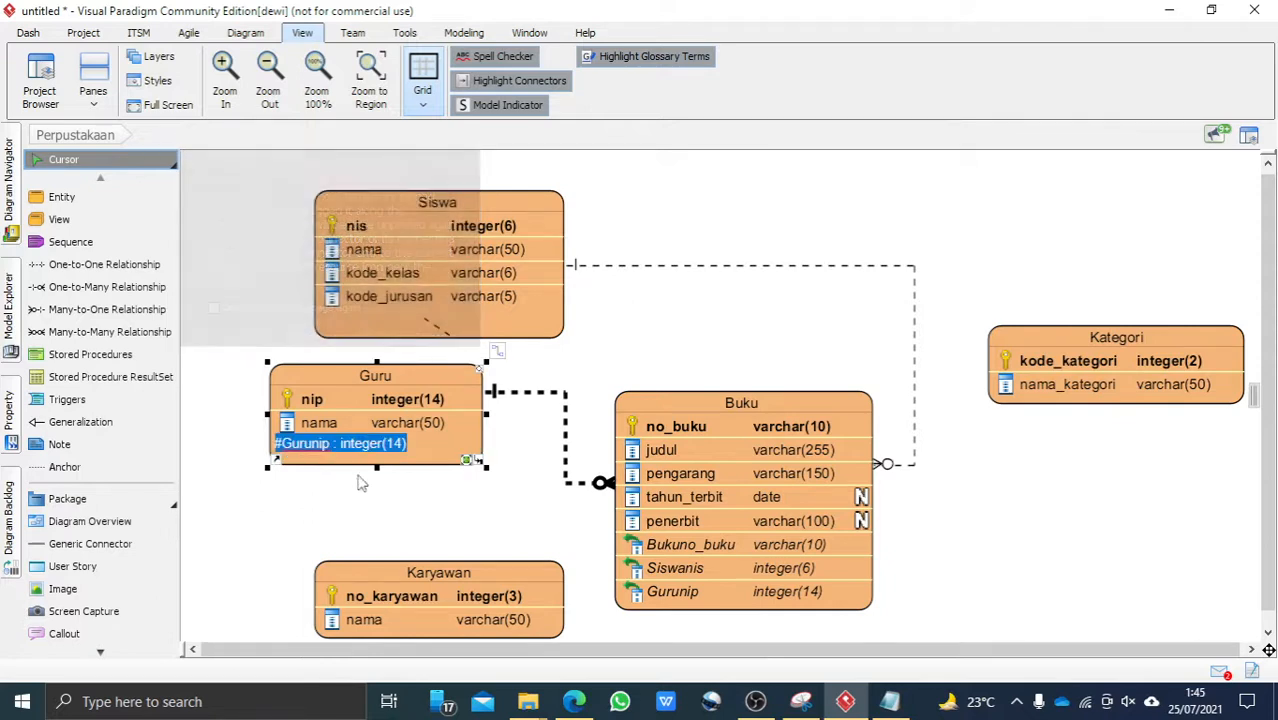
key(Delete)
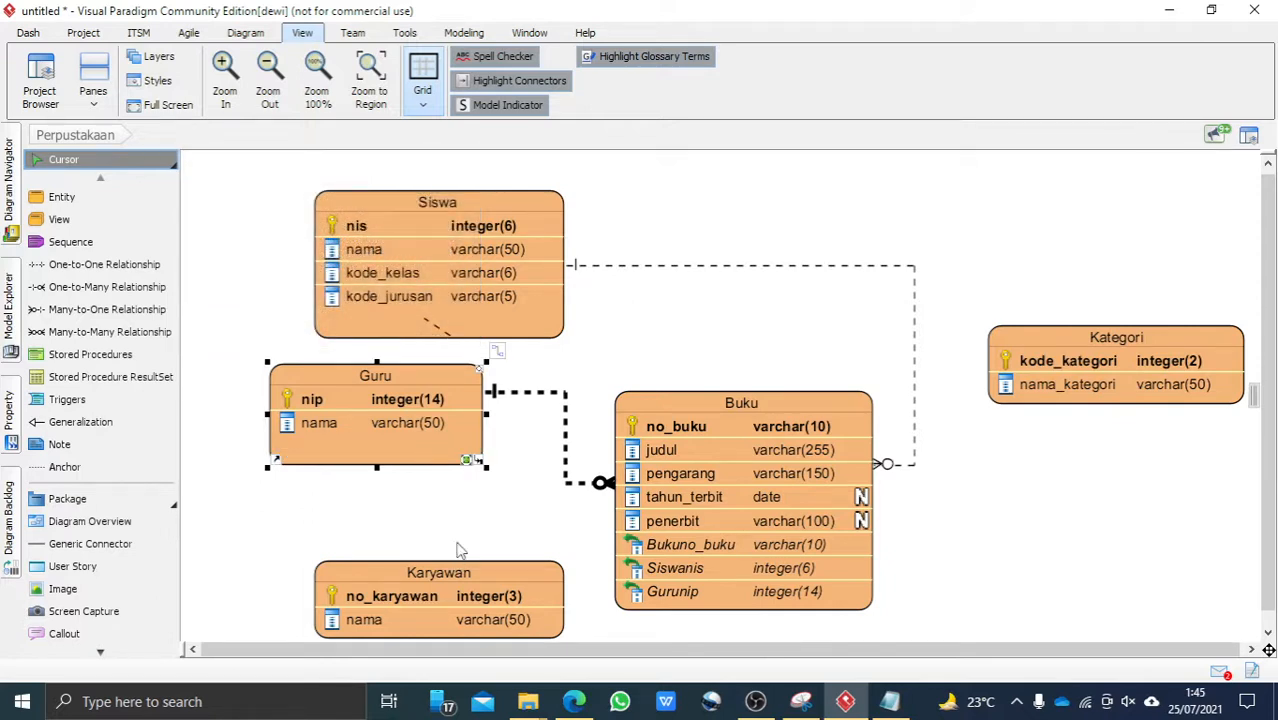
key(ctrl+z)
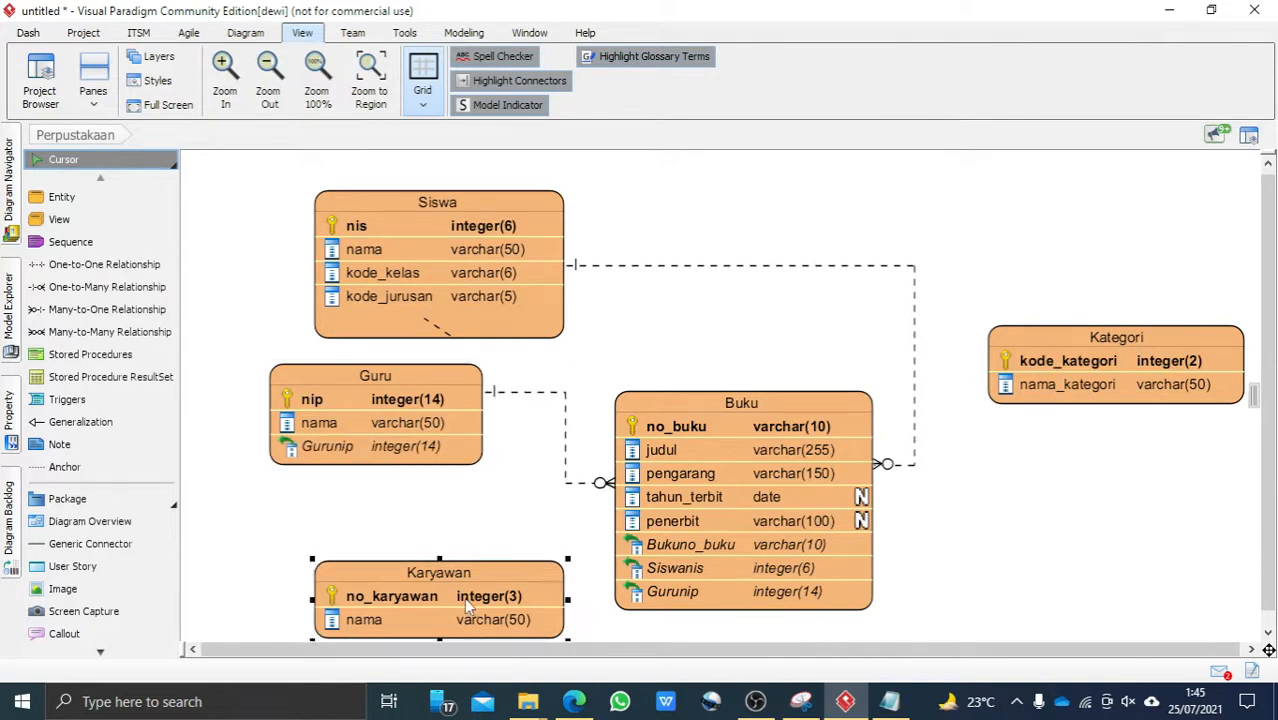
Move Karyawan up and left, and connect it to Buku with a one-to-many relationship using a default foreign key column
drag(464, 597, 391, 556)
click(988, 535)
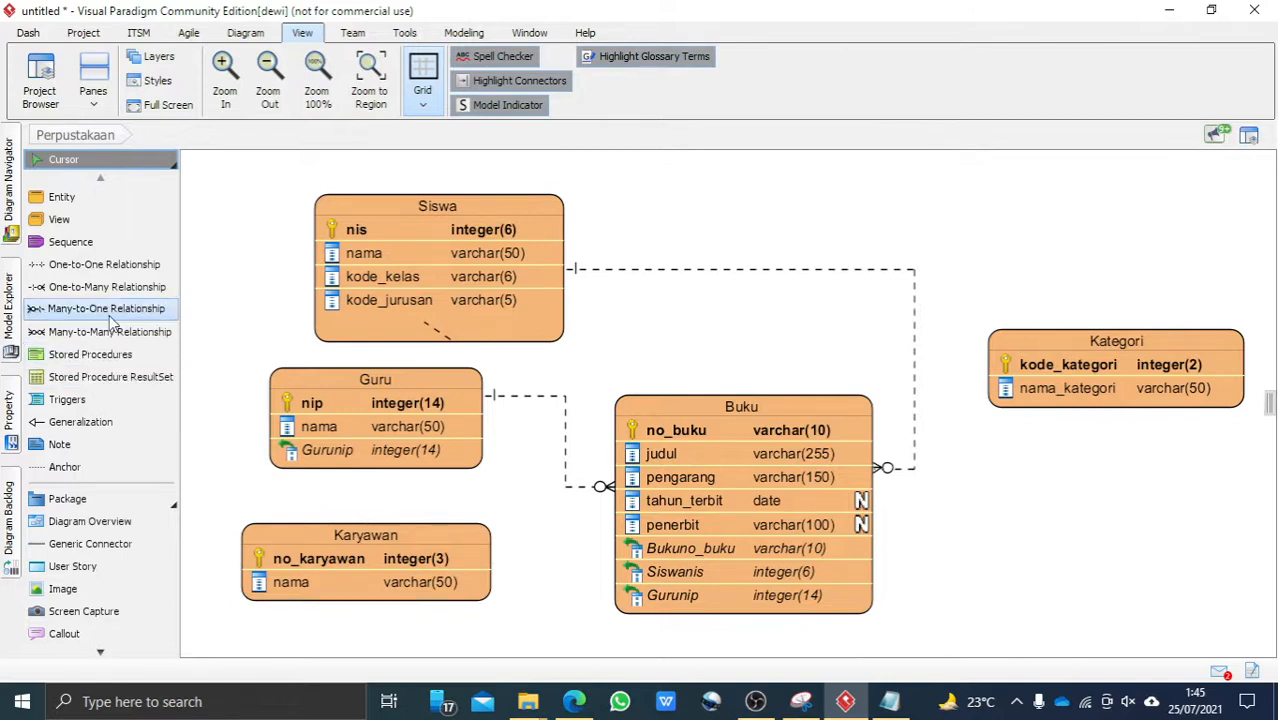
click(107, 287)
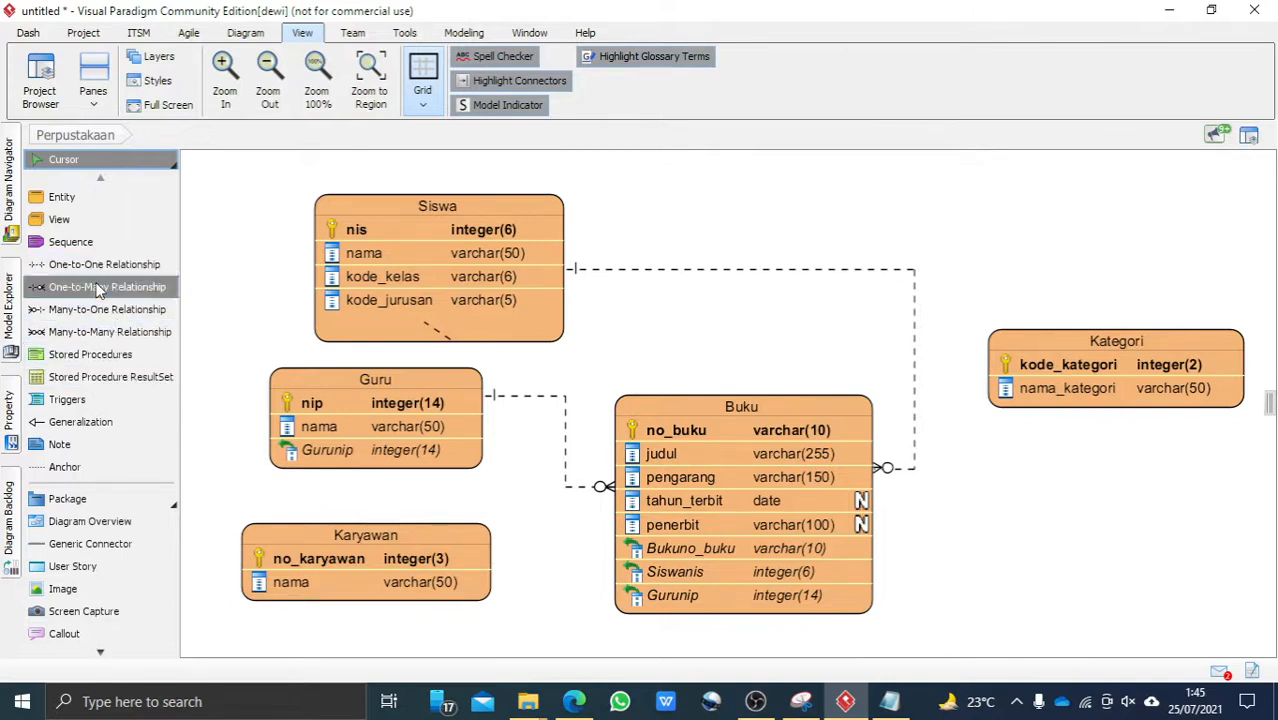
drag(416, 572, 670, 553)
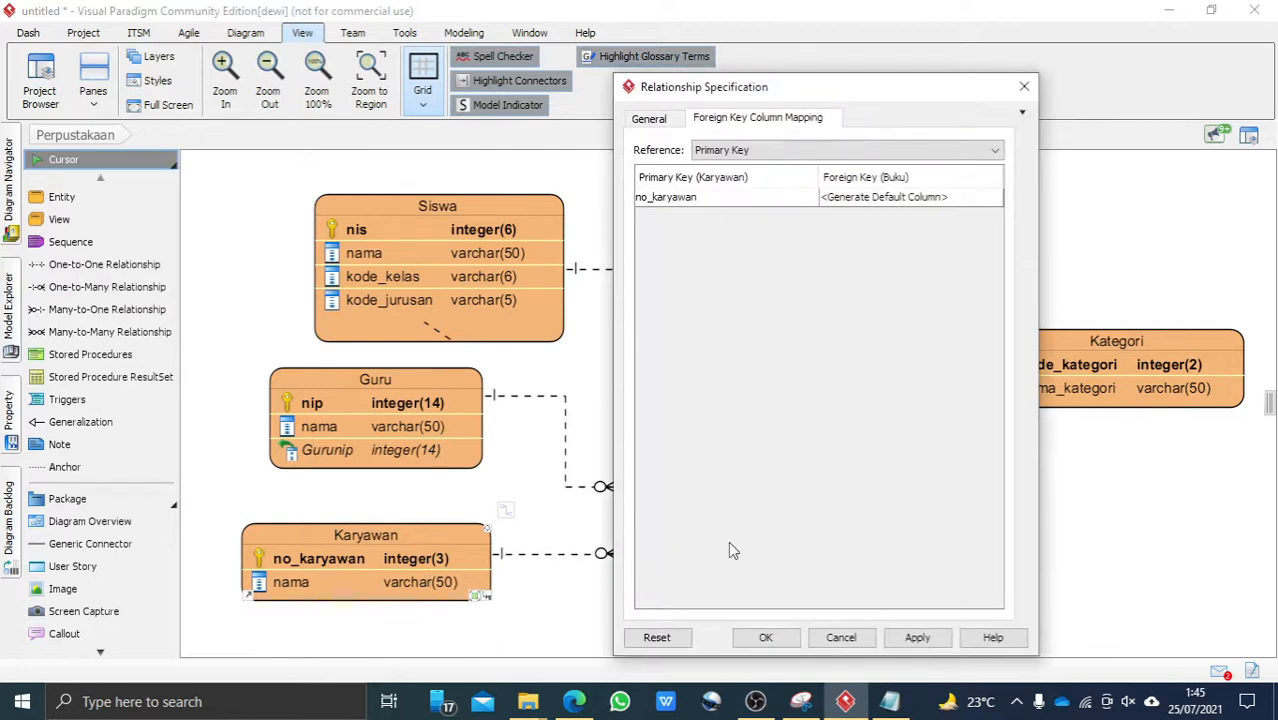
click(766, 637)
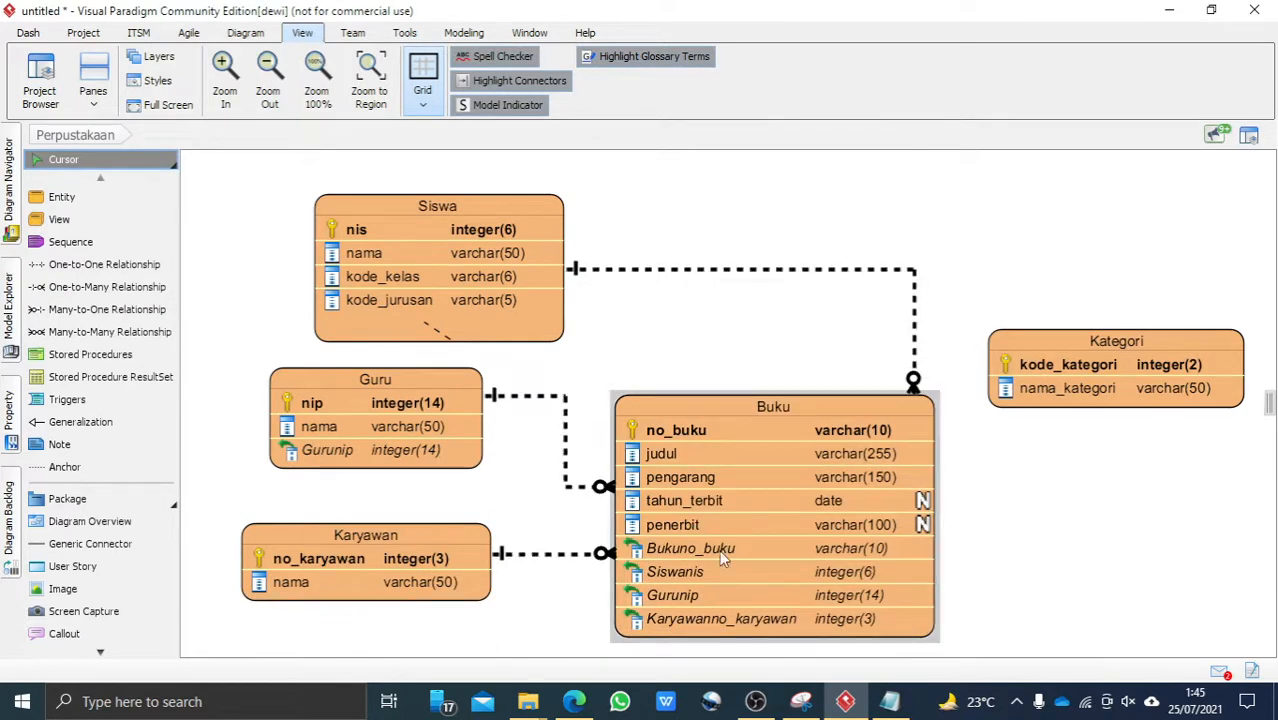
Delete the relationship between Guru and Buku, including its unreferenced entries in the repository
click(554, 397)
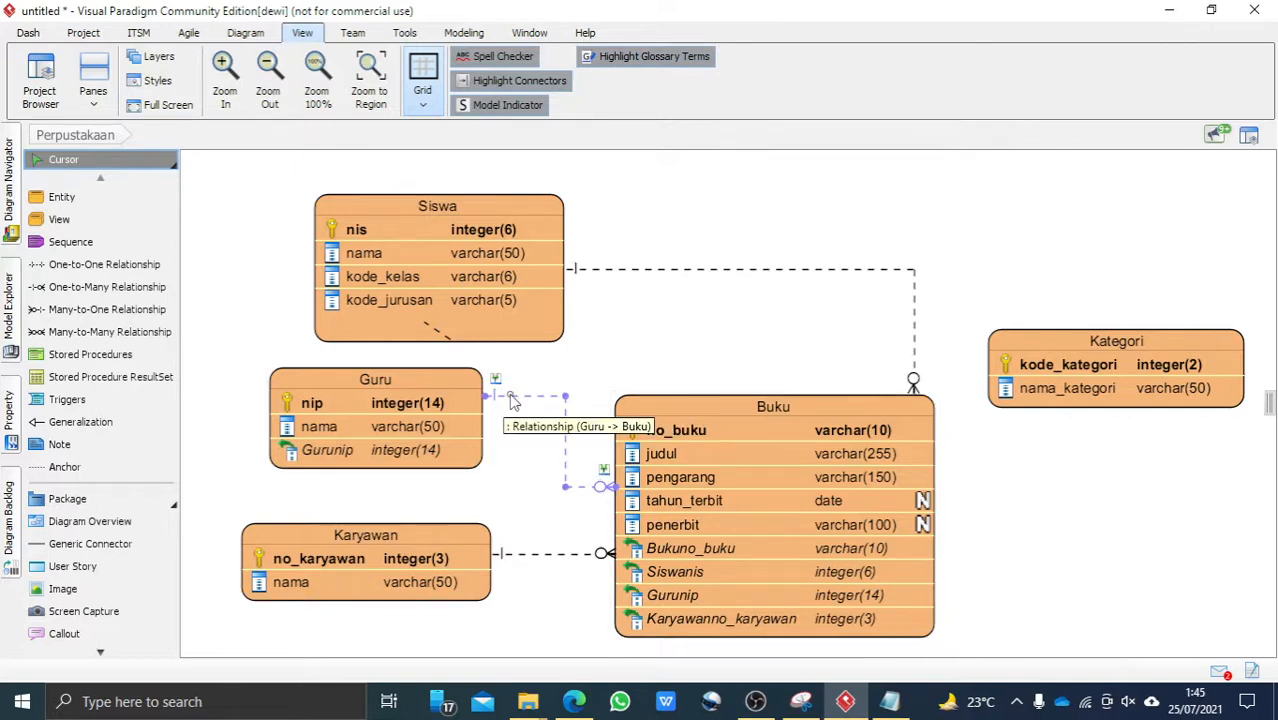
click(512, 399)
key(Delete)
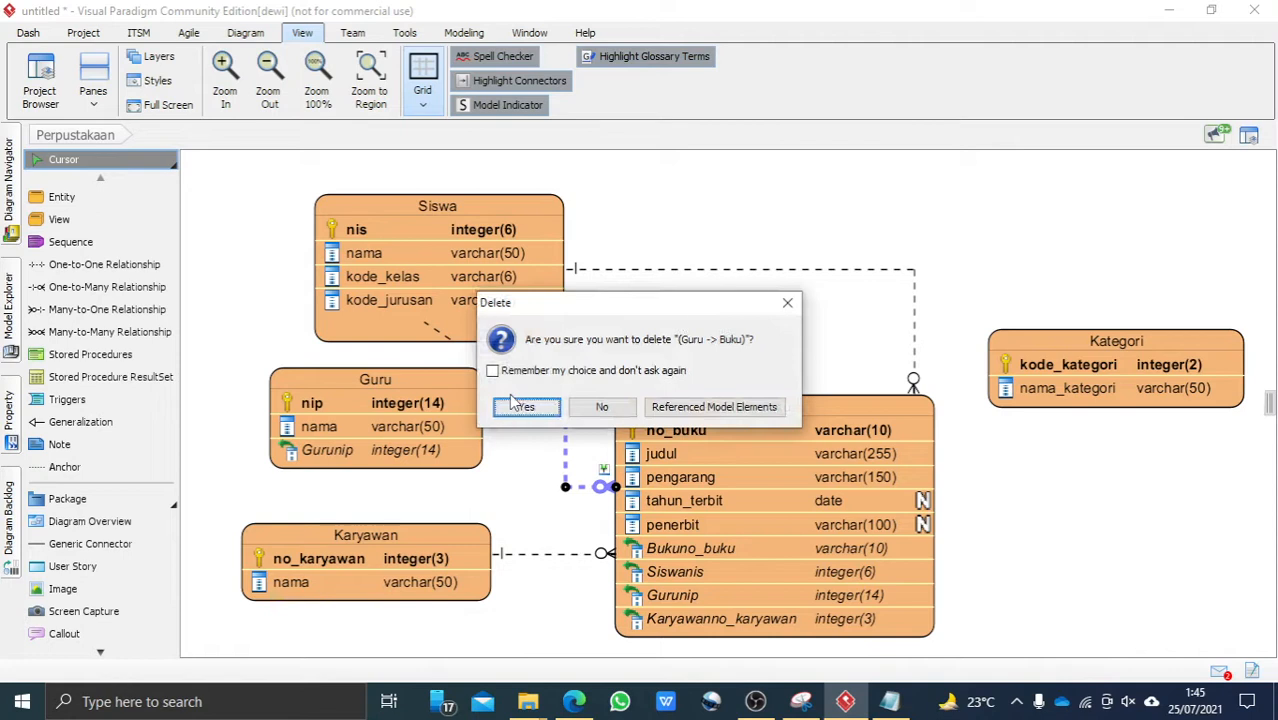
click(527, 412)
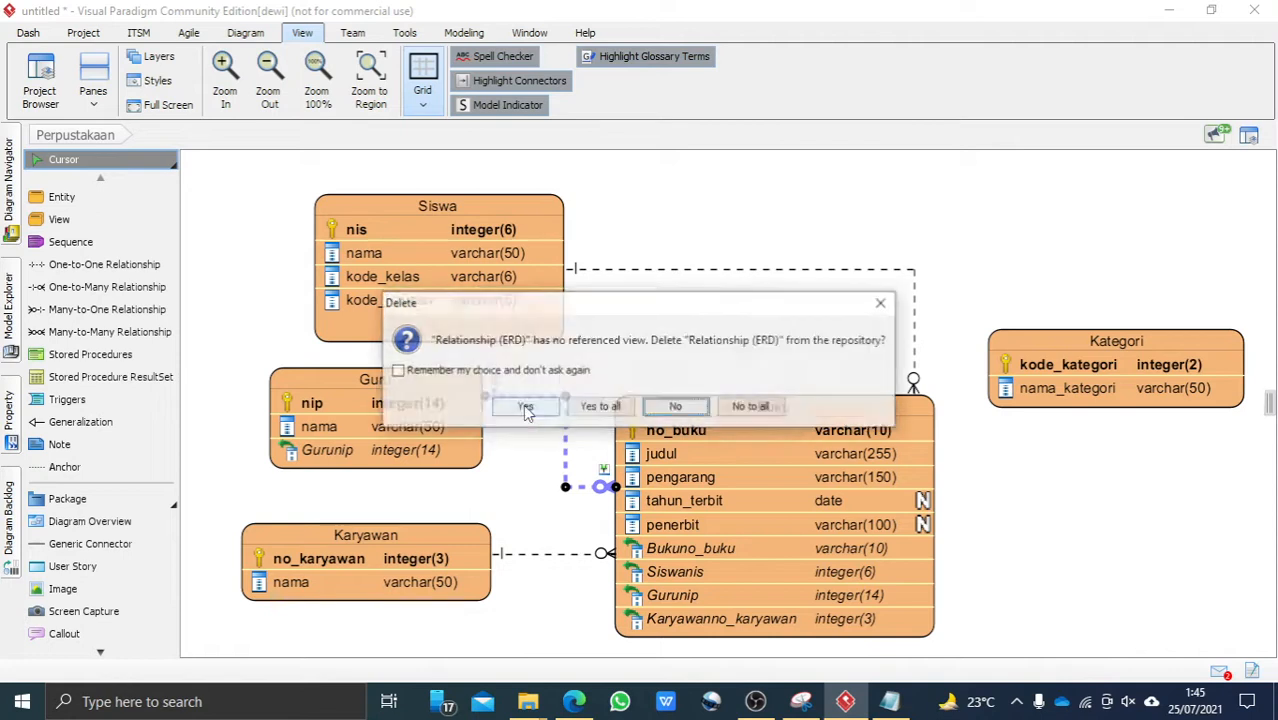
click(604, 407)
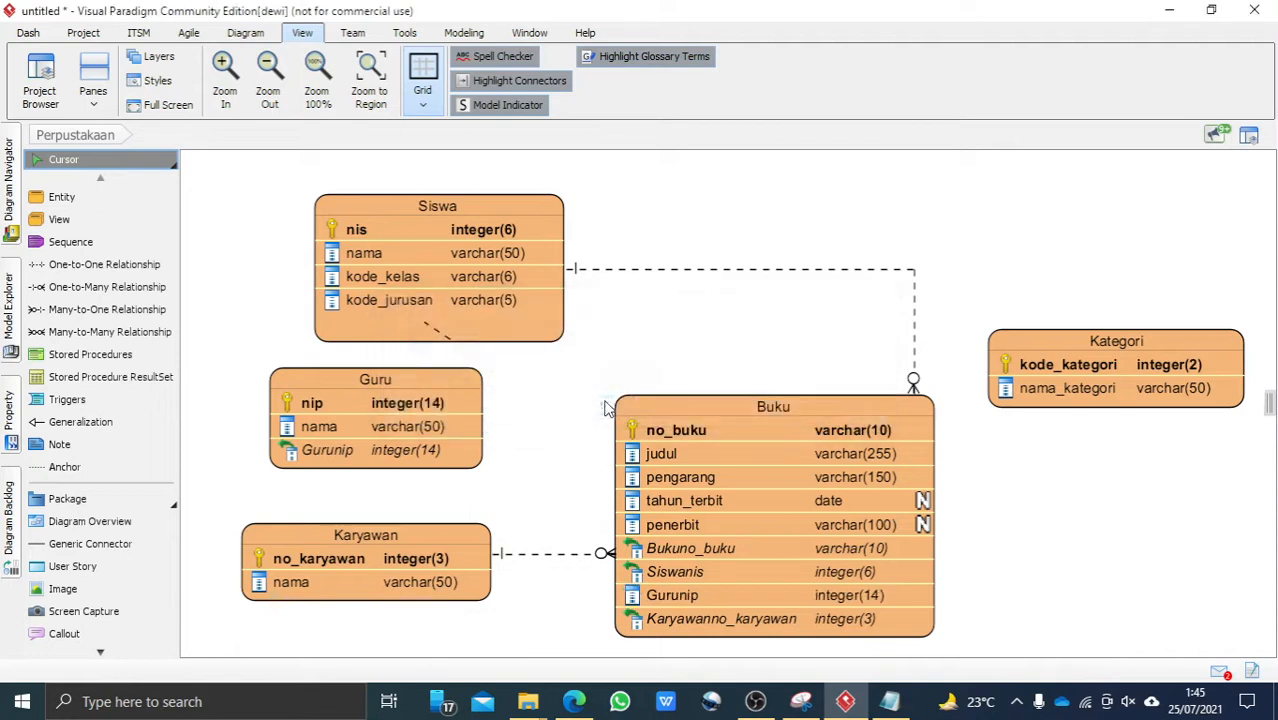
Delete the Gurunip column from the Guru entity together with its foreign key and associated columns
click(404, 452)
click(403, 451)
right_click(401, 450)
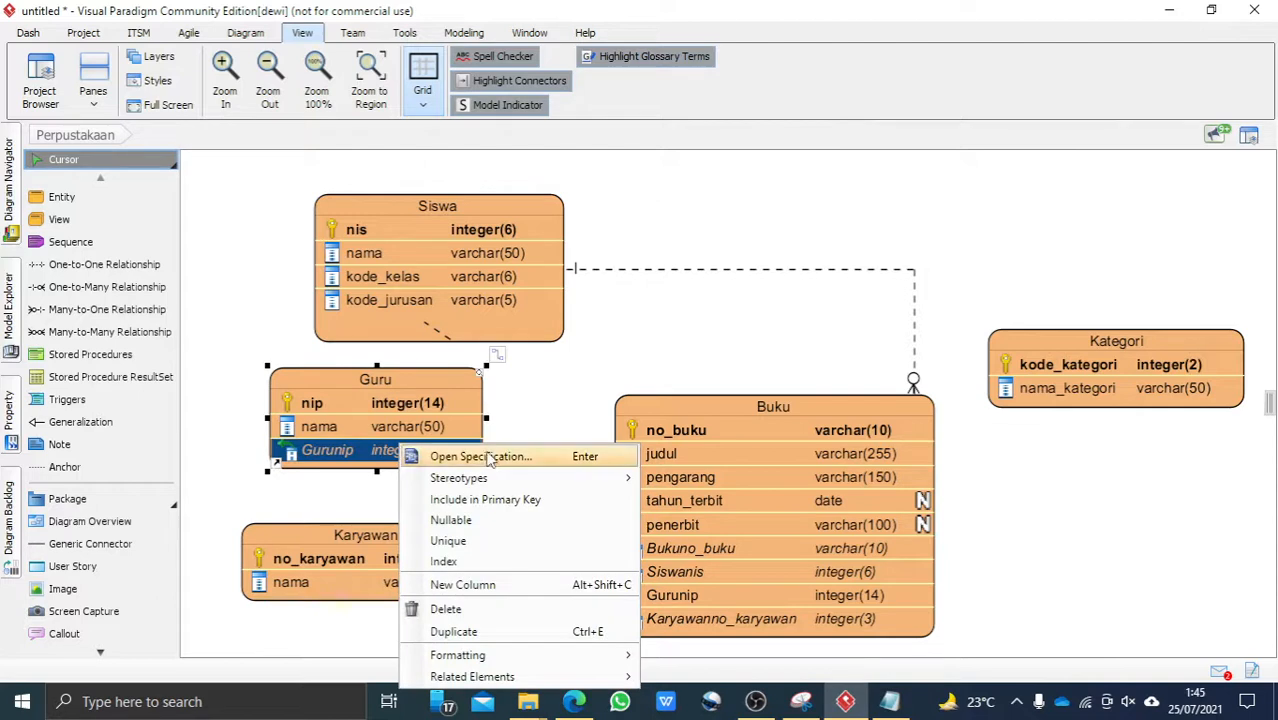
click(472, 611)
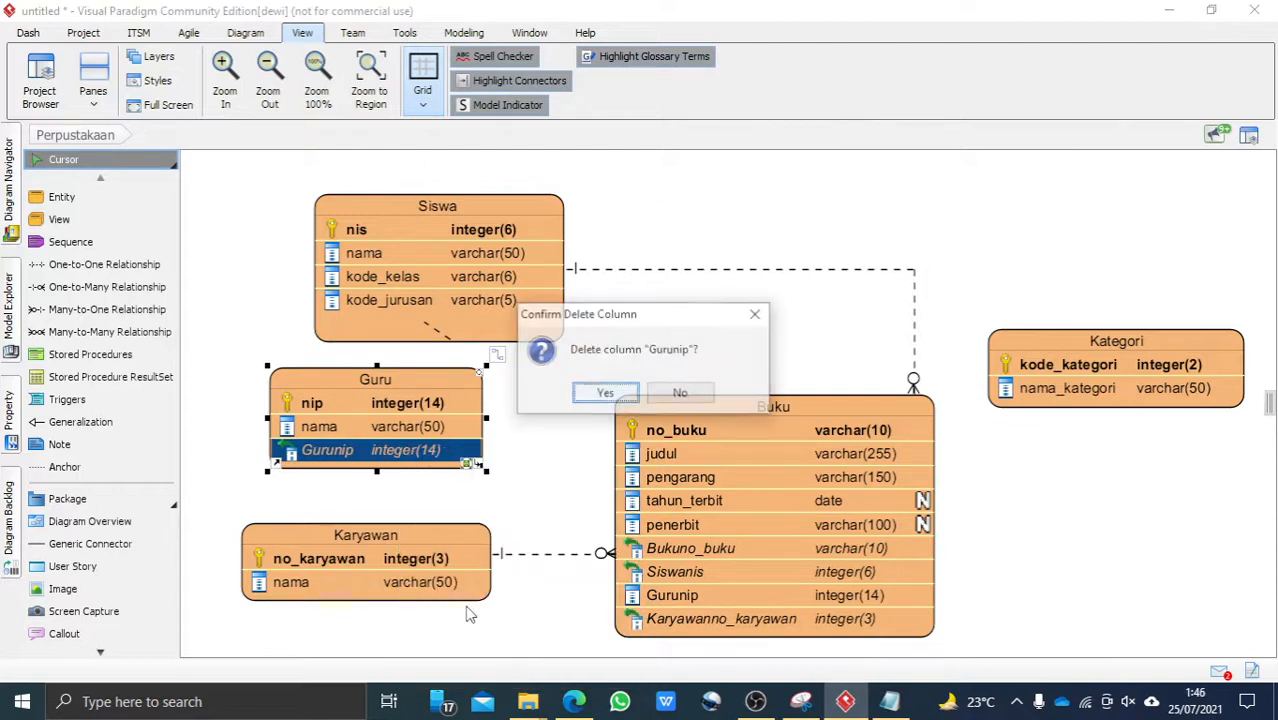
click(608, 392)
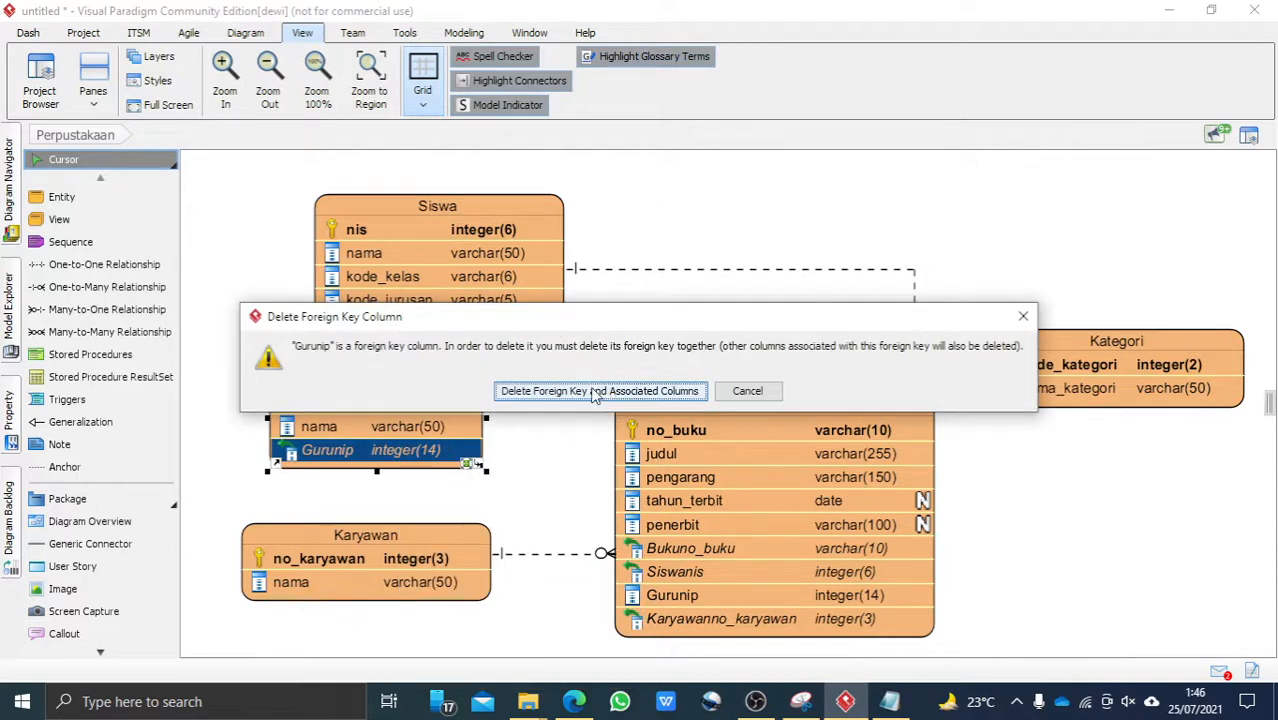
click(596, 391)
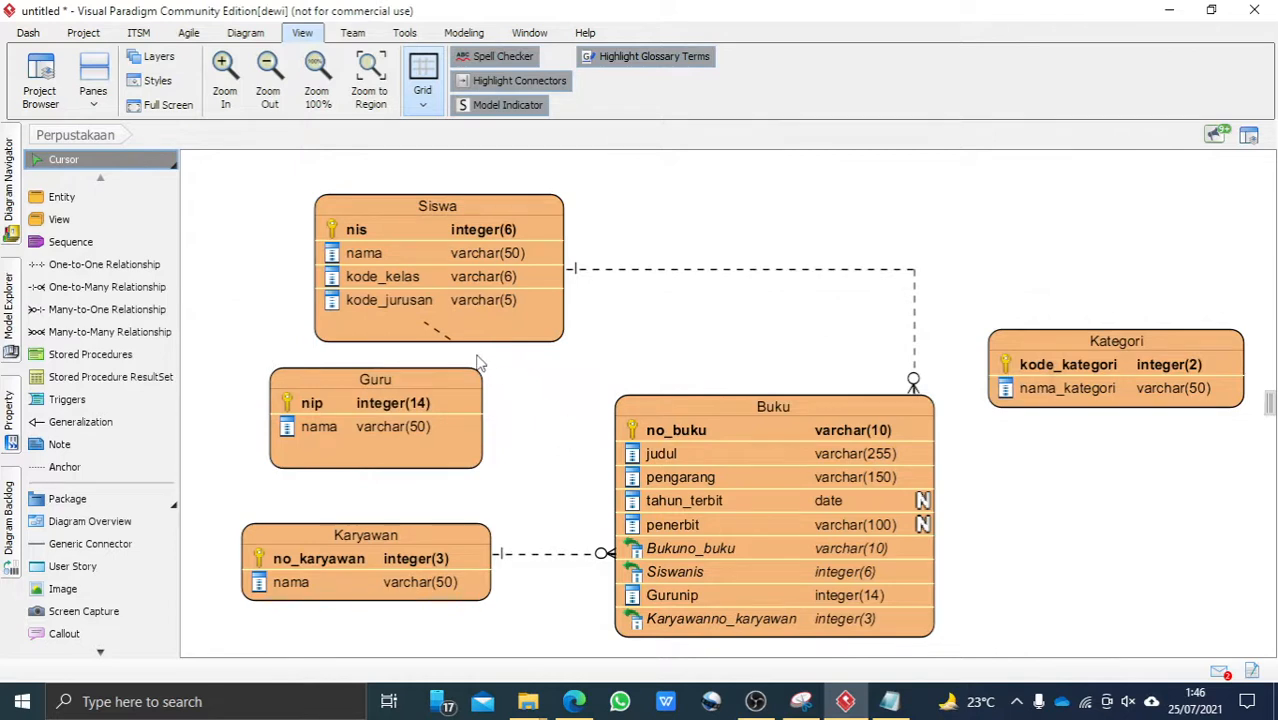
Connect Guru to Buku with a one-to-many relationship using a default foreign key column, and raise the connector level with Guru's lower part
click(93, 288)
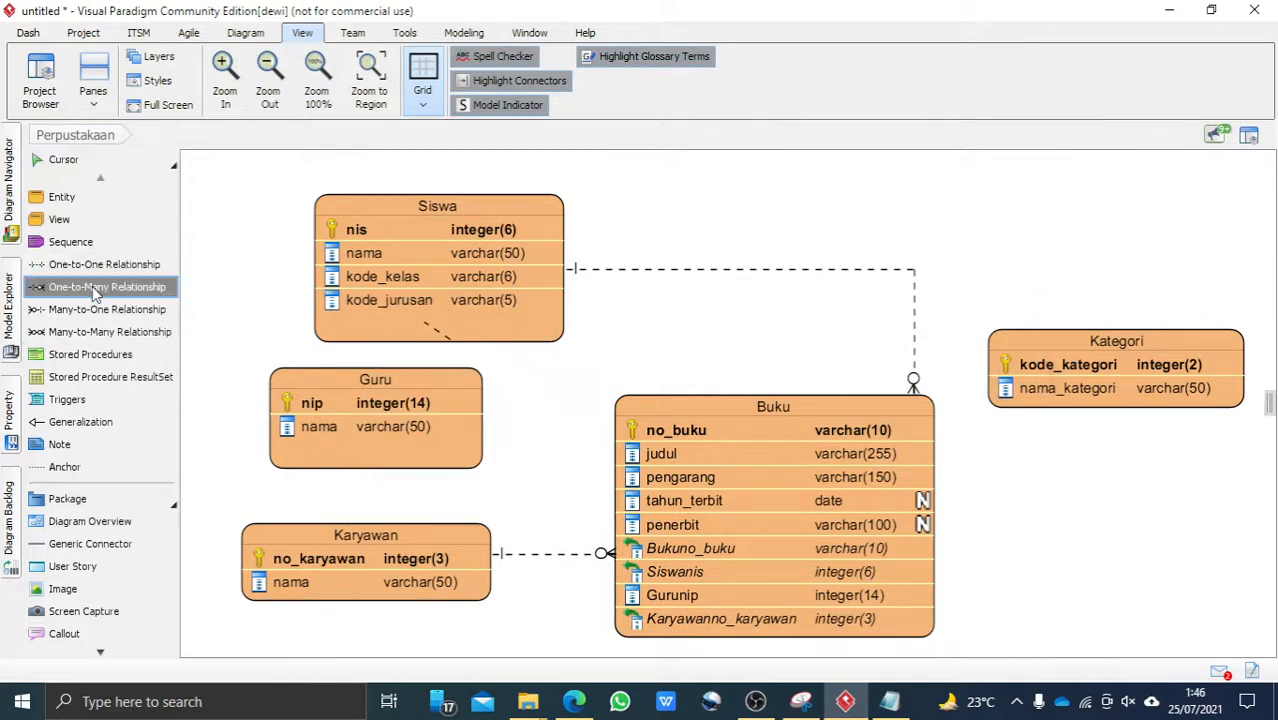
drag(433, 426, 684, 479)
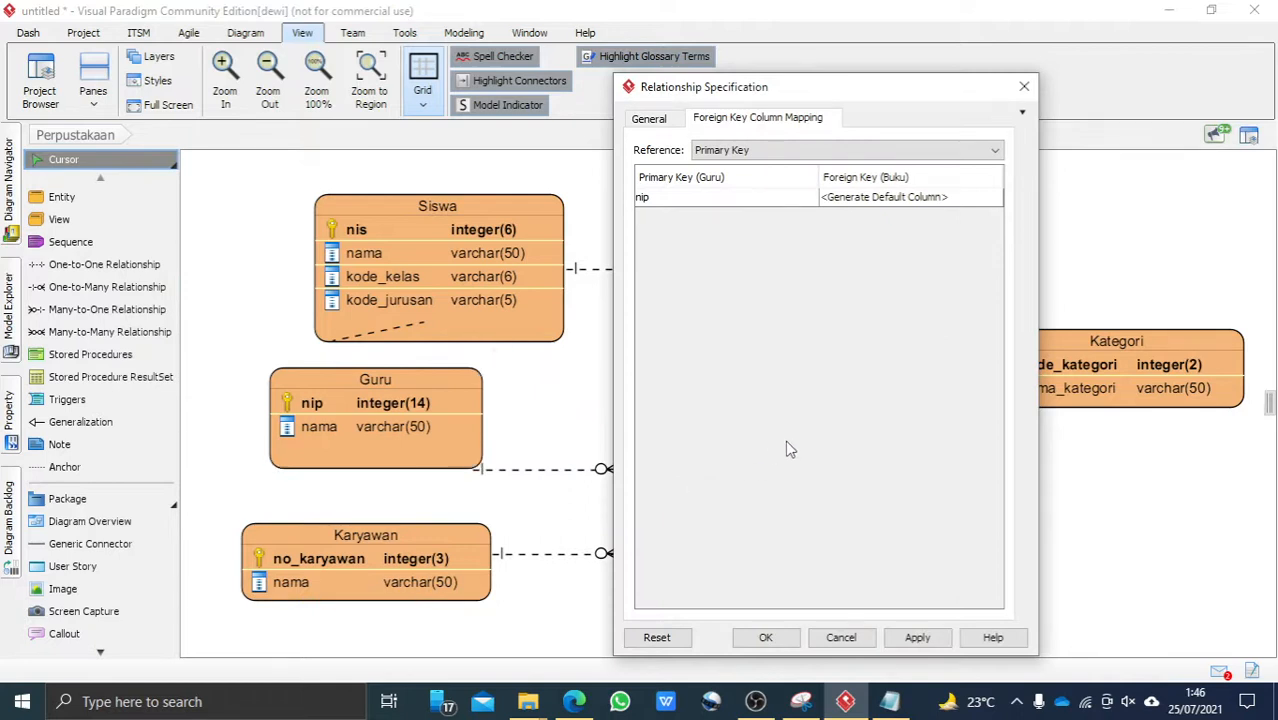
click(767, 638)
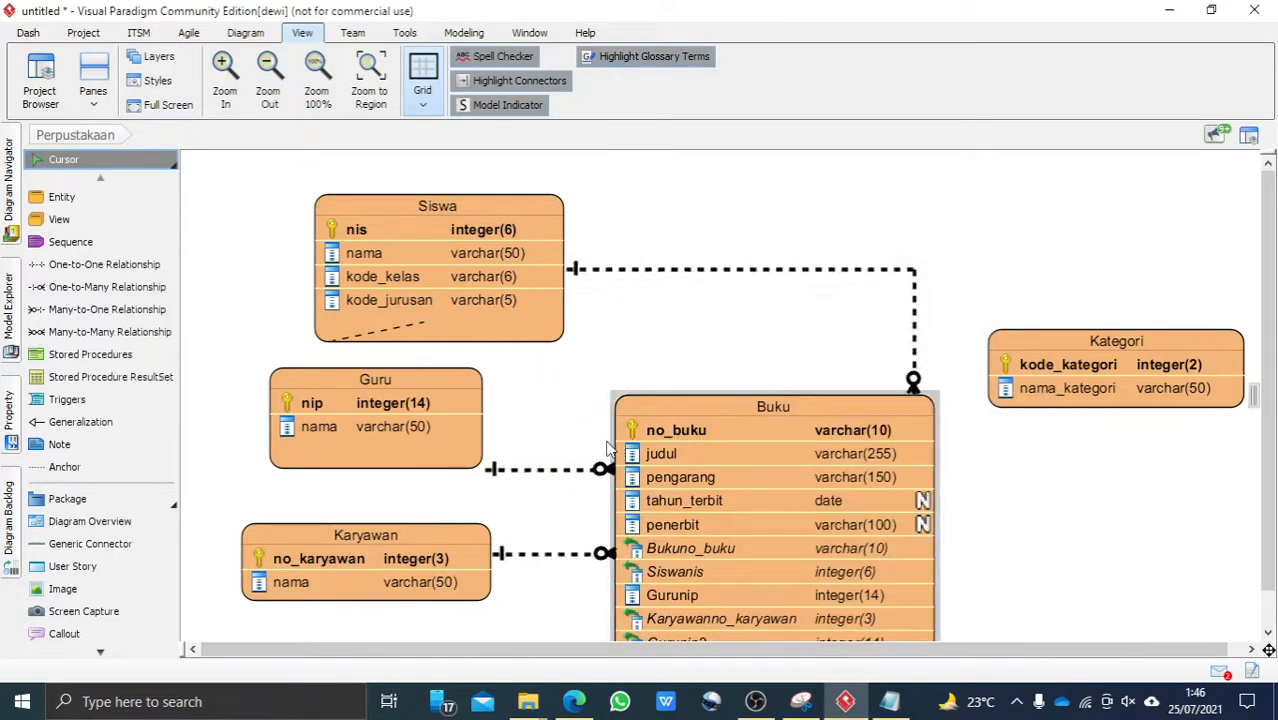
drag(540, 469, 550, 436)
scroll(1130, 537, down, 1)
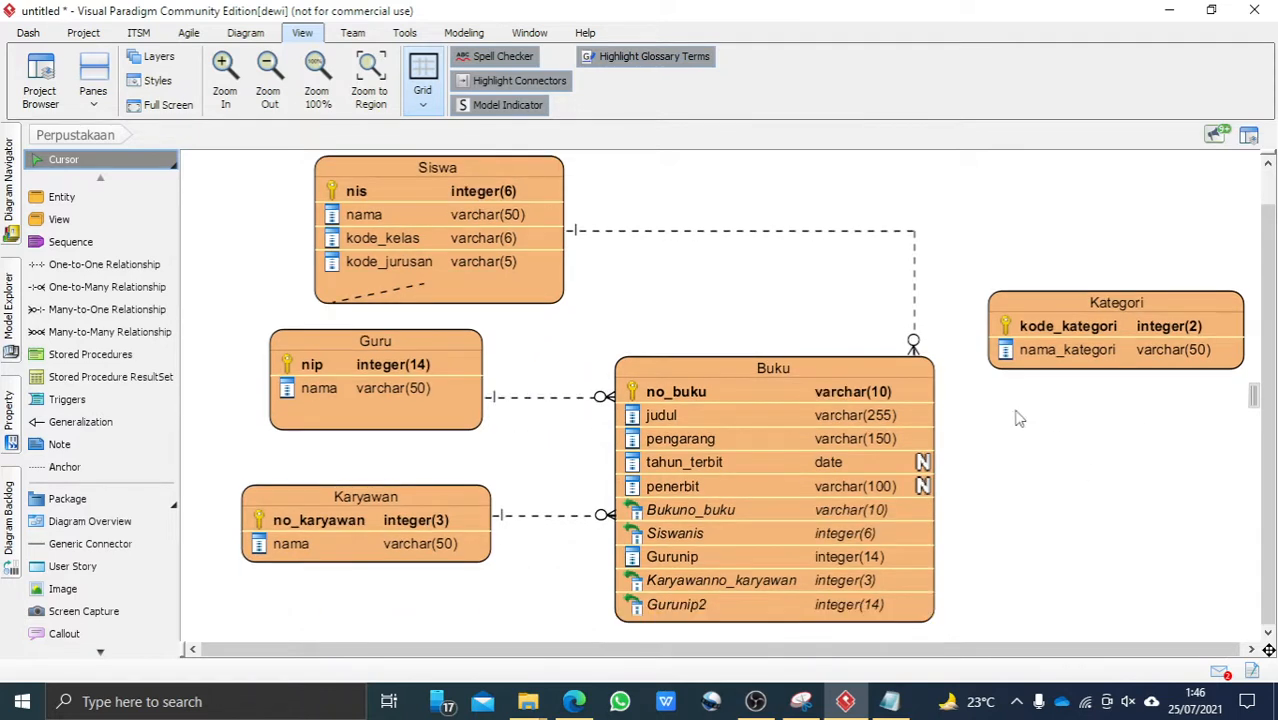
Reroute the Siswa–Buku connector so its right-angle bend drops onto Buku's top edge closer to the middle
click(913, 305)
drag(913, 305, 822, 296)
drag(915, 235, 824, 228)
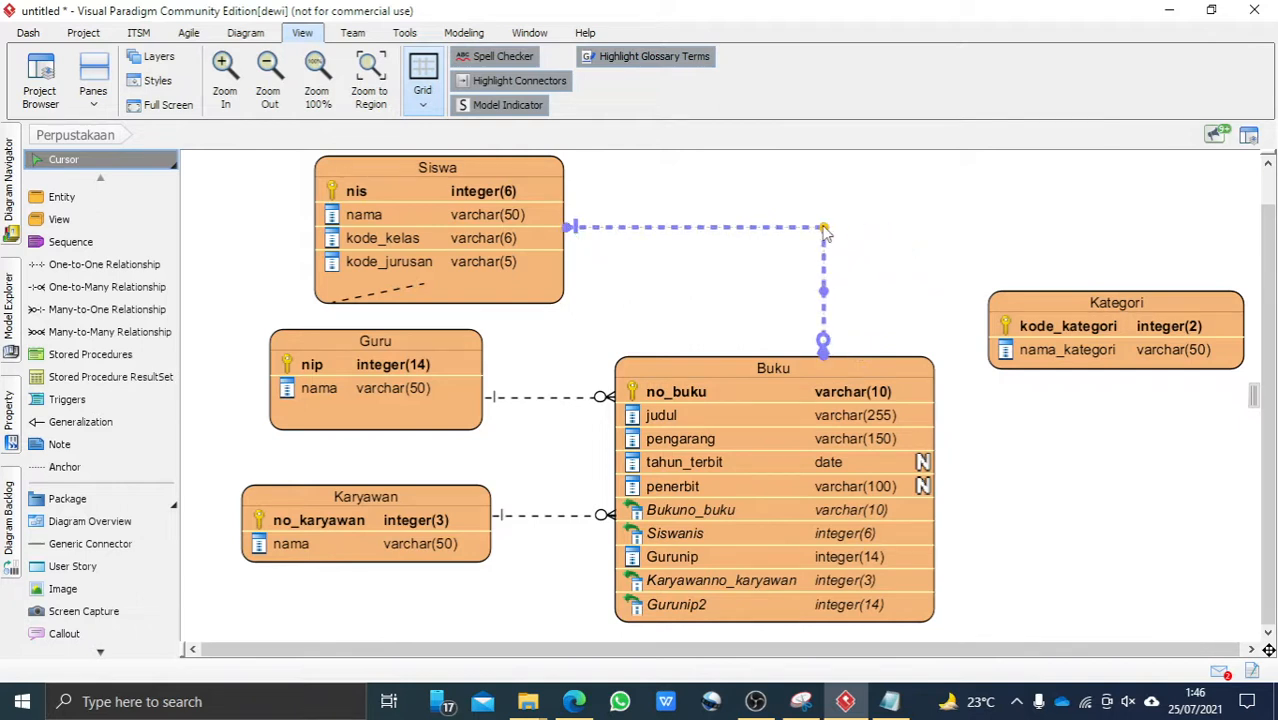
click(1027, 488)
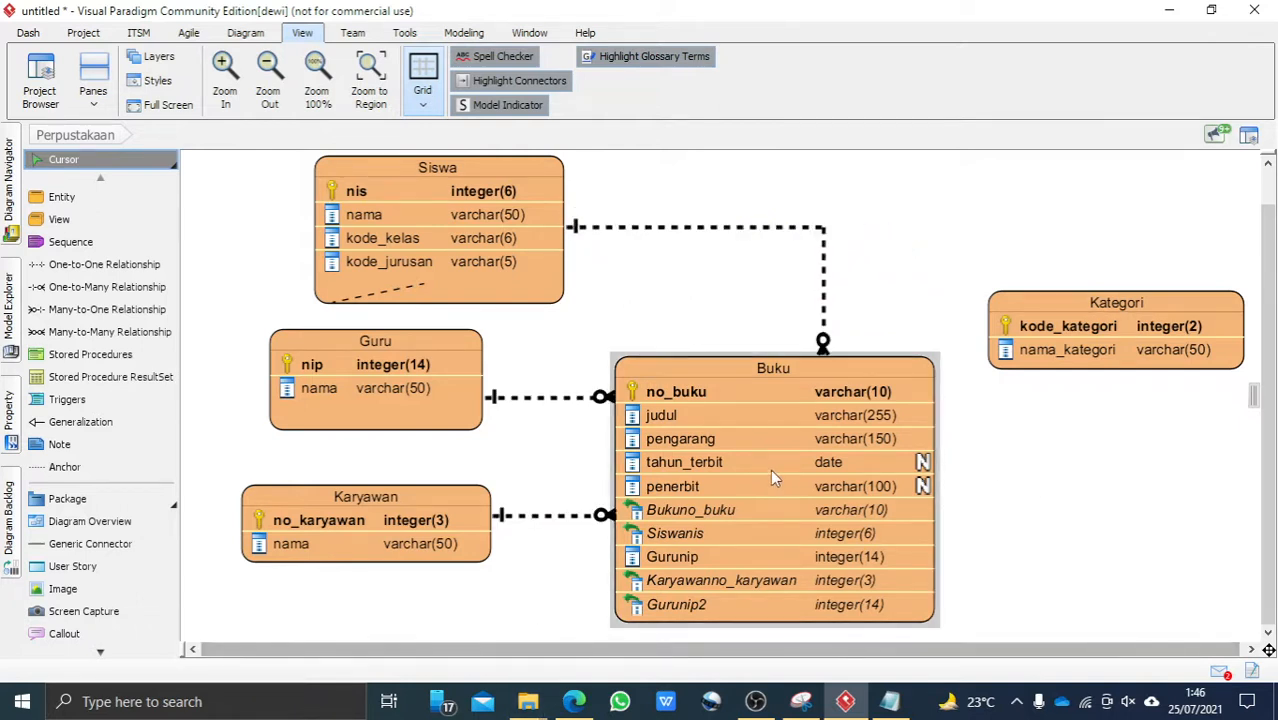
Check the Perpustakaan.drawio diagram in the browser, and connect Buku to Kategori with a many-to-one relationship in Visual Paradigm
click(573, 703)
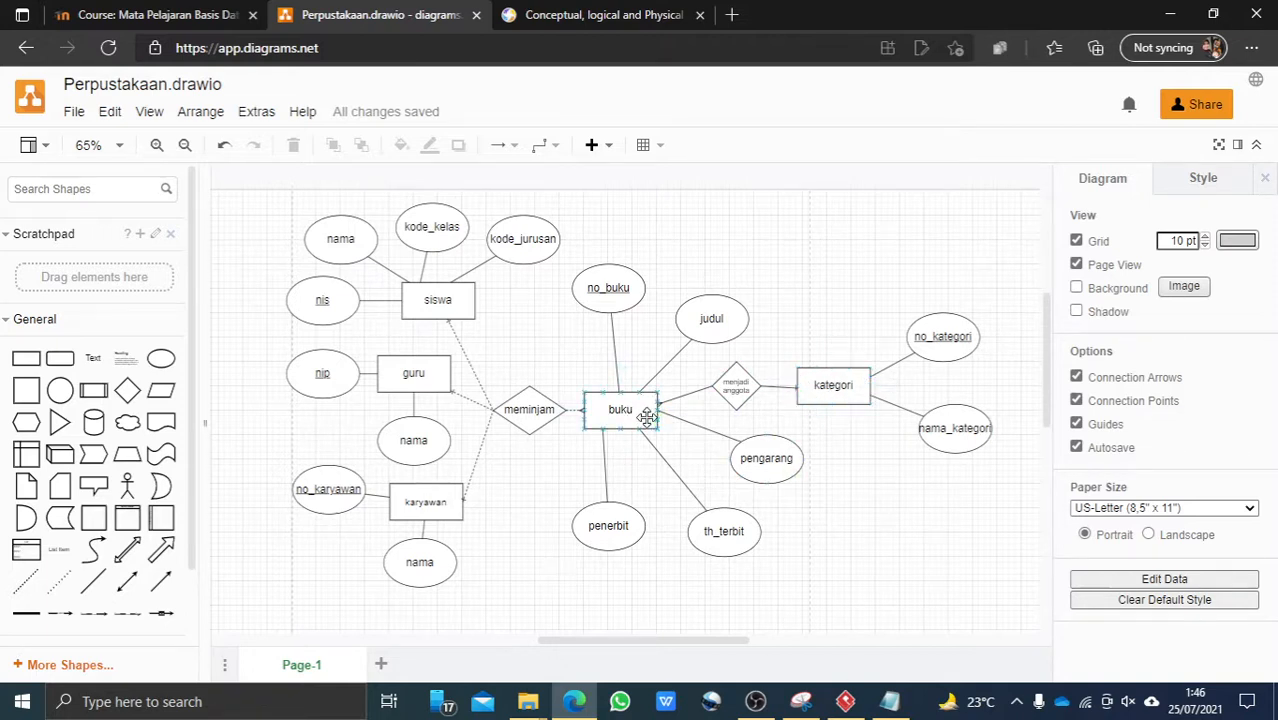
click(830, 704)
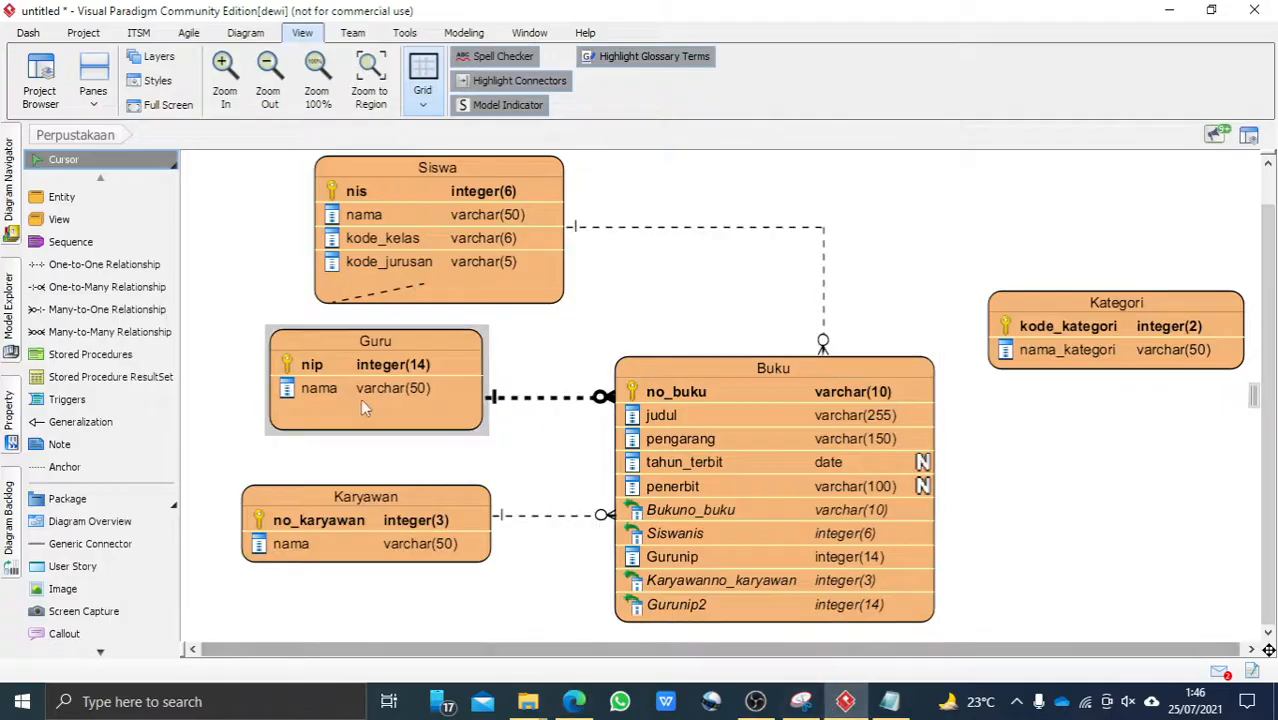
click(100, 309)
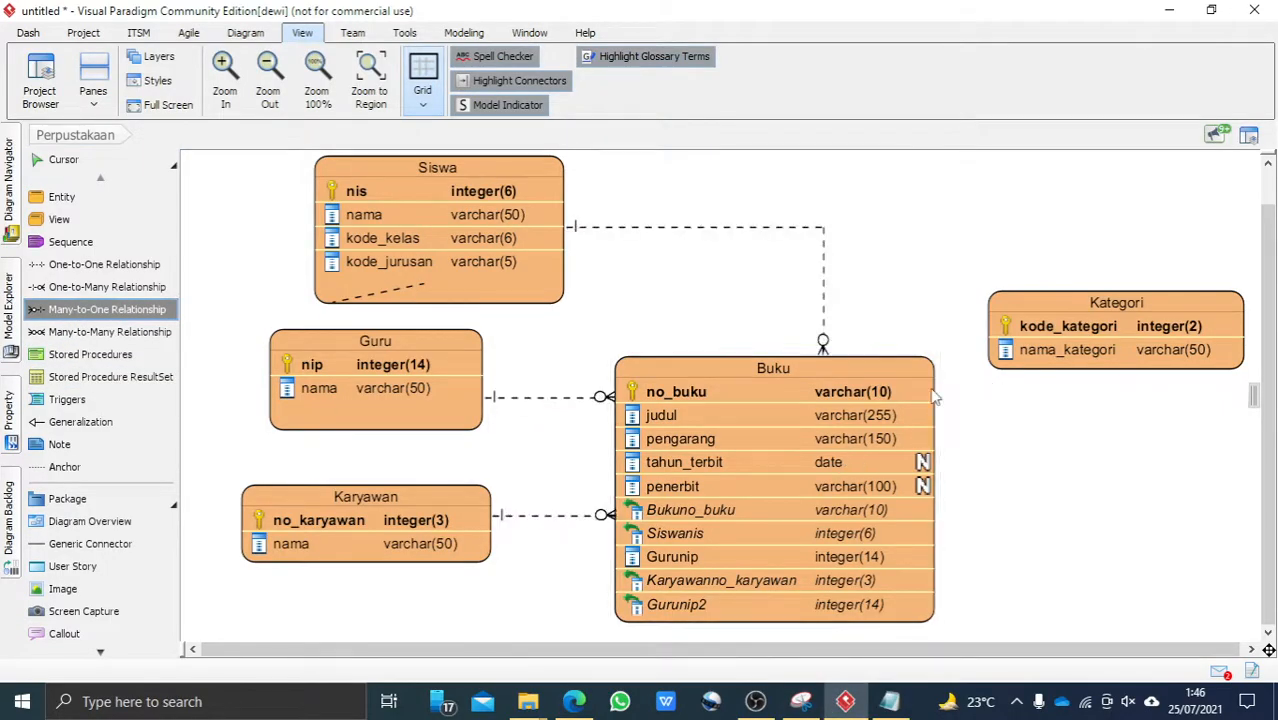
drag(887, 440, 1028, 365)
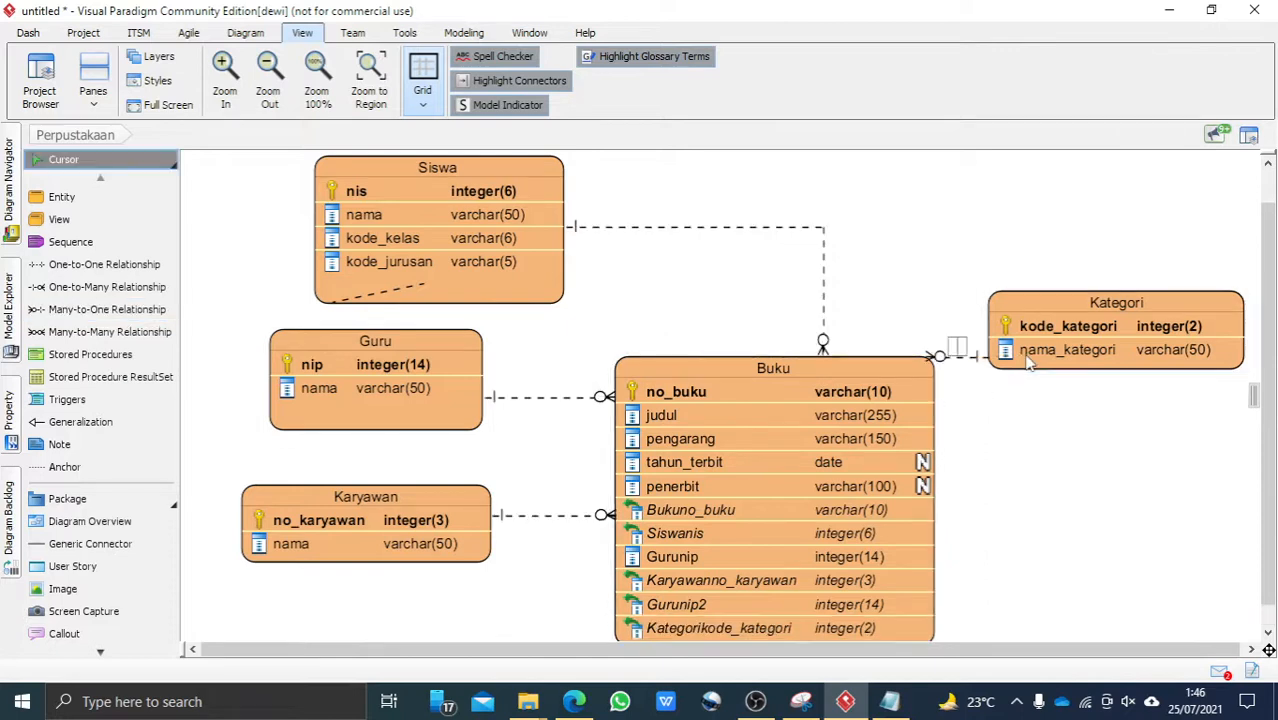
Move Kategori down beside Buku's middle and shift their connector up so it runs straight between the two entities
scroll(884, 390, down, 1)
drag(1052, 294, 1082, 432)
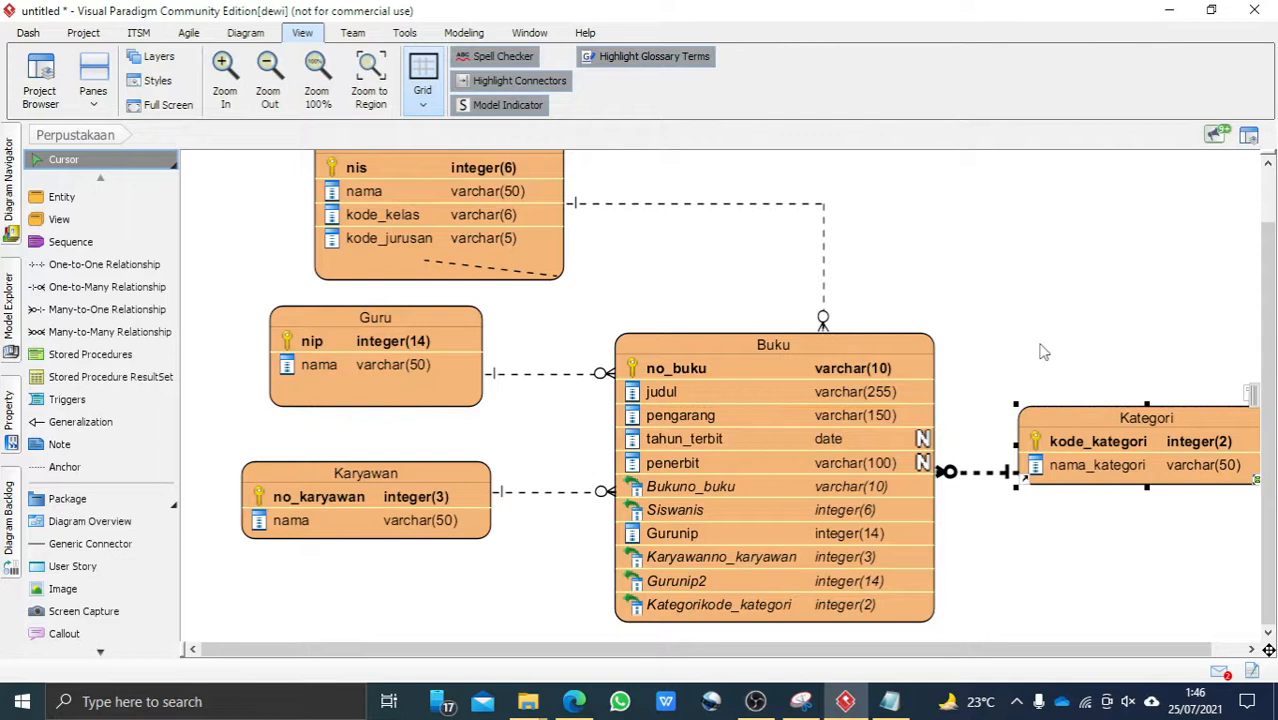
click(343, 160)
click(272, 95)
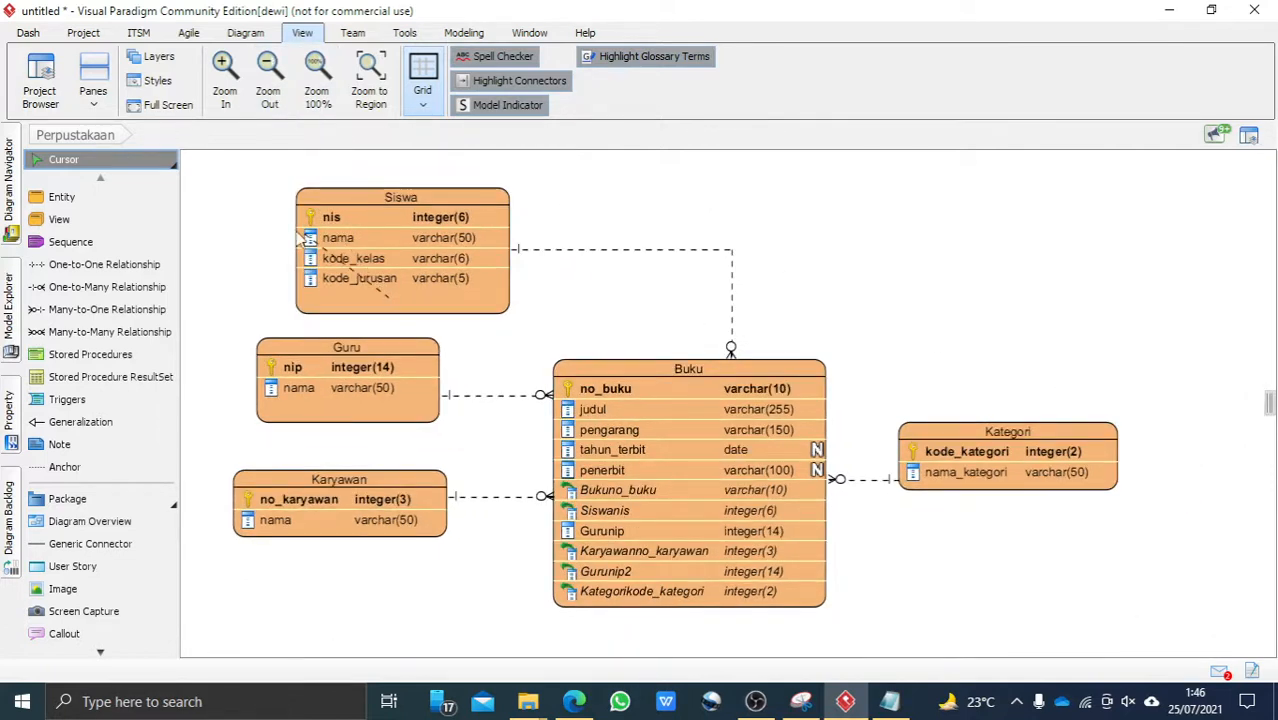
click(340, 270)
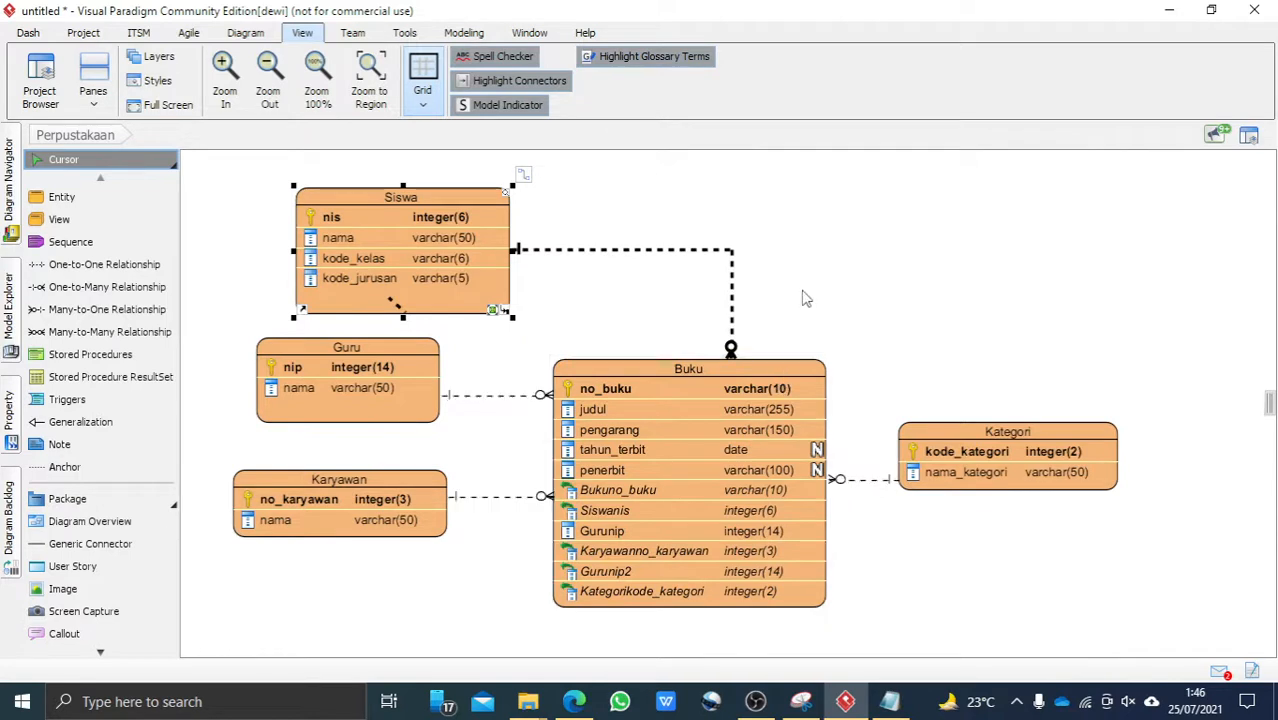
drag(1003, 457, 1008, 484)
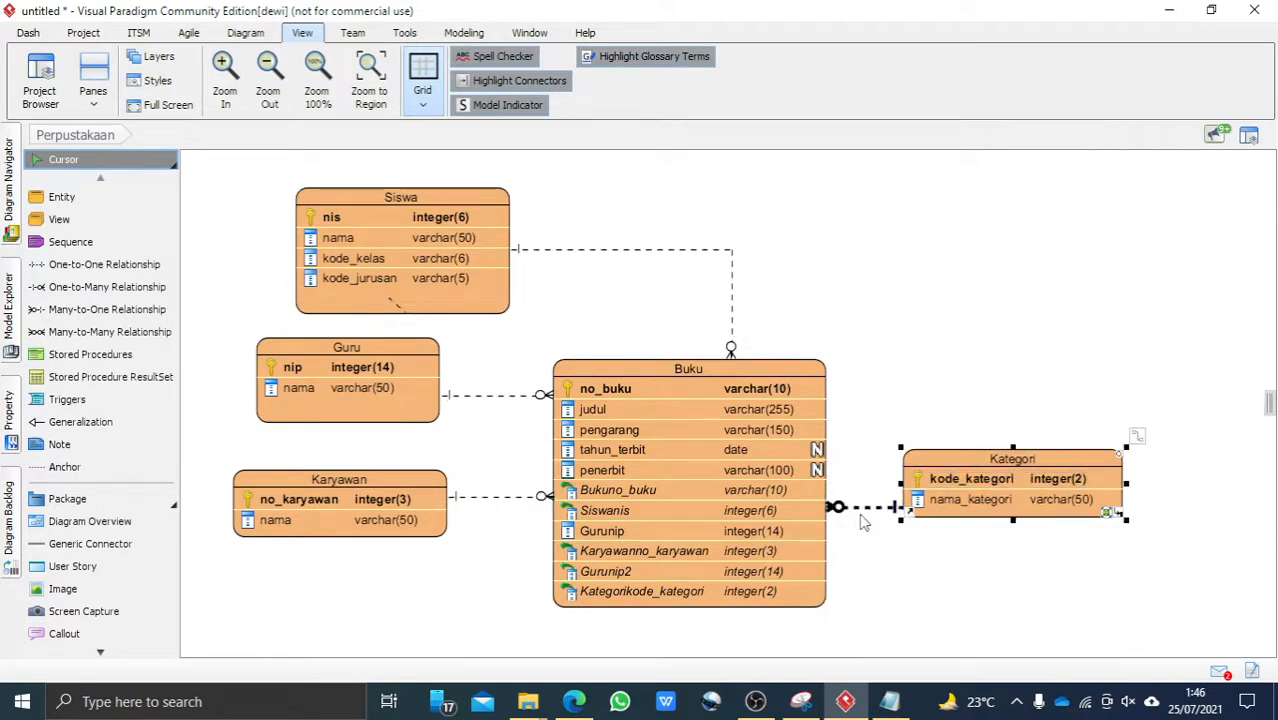
drag(861, 508, 864, 494)
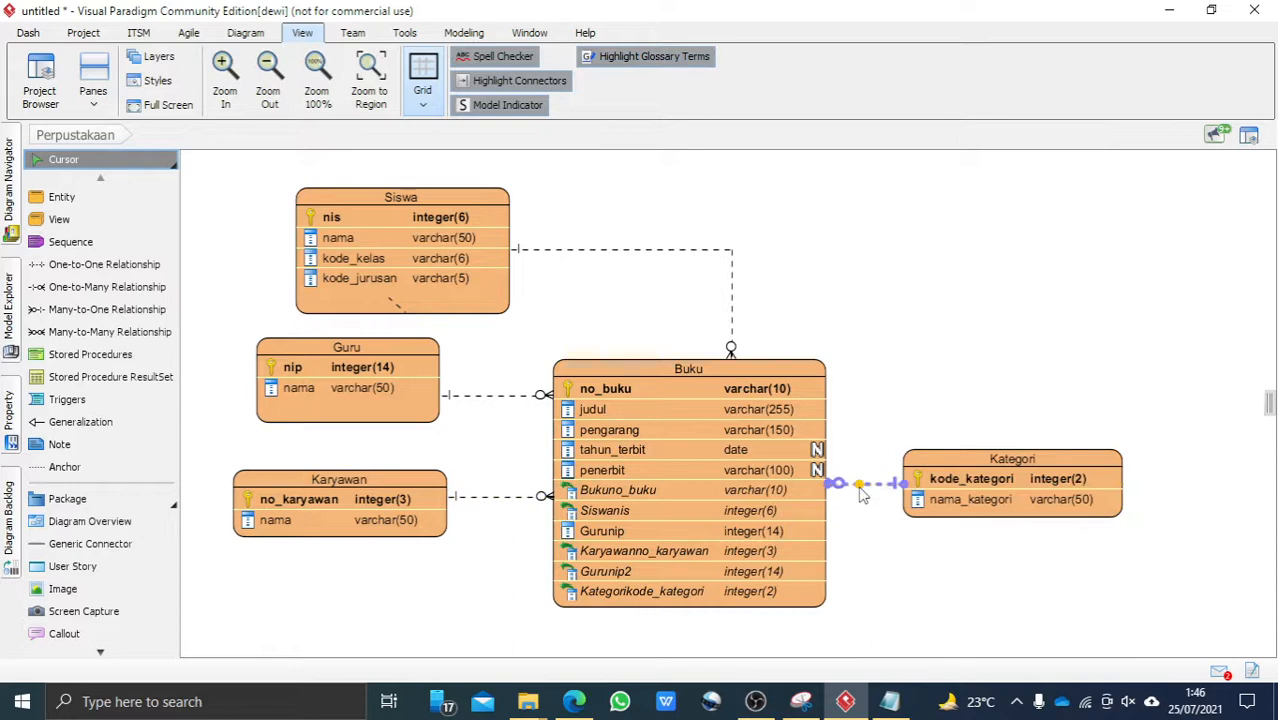
click(893, 550)
click(677, 426)
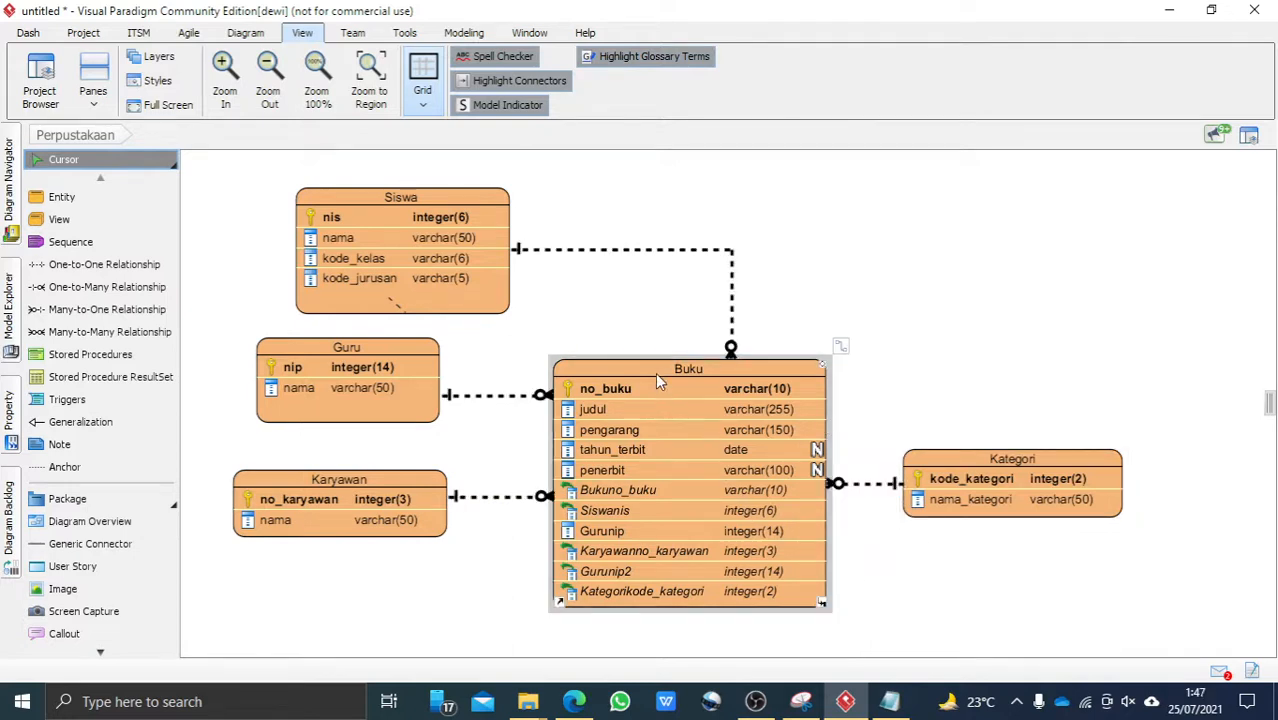
click(946, 352)
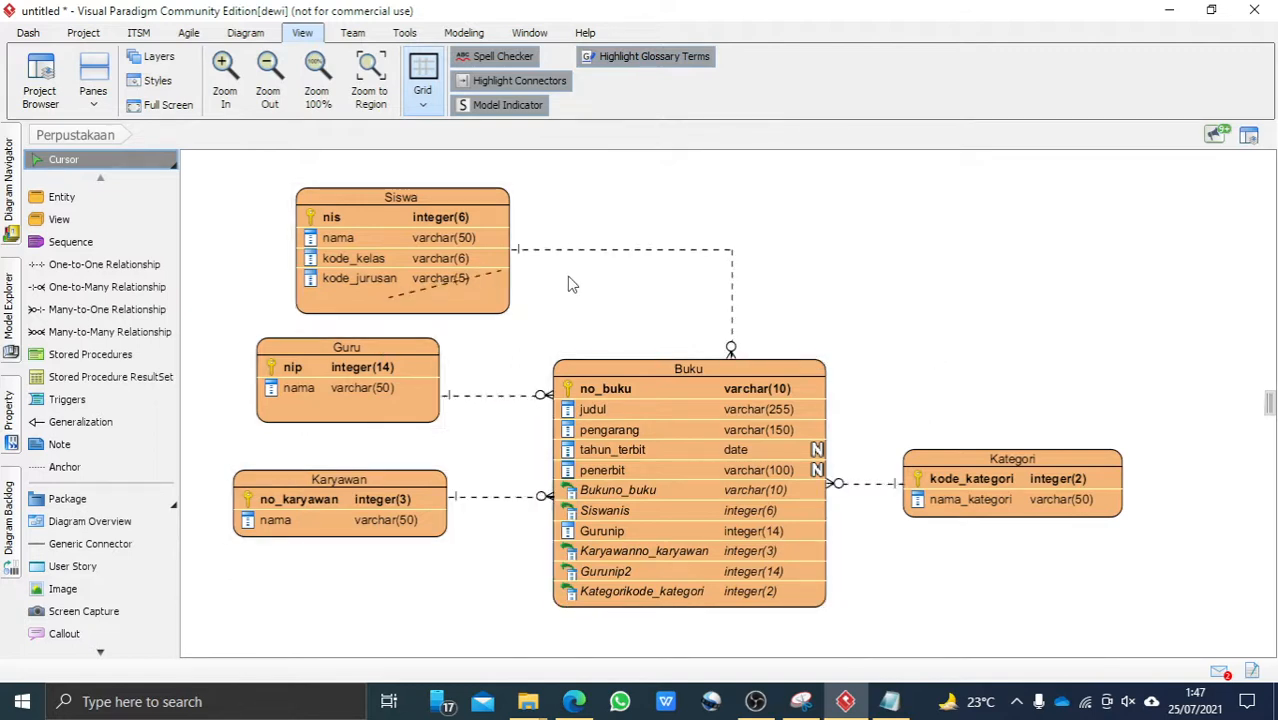
Reposition the Siswa entity so it sits just above Guru
click(408, 302)
drag(410, 303, 428, 266)
double_click(455, 240)
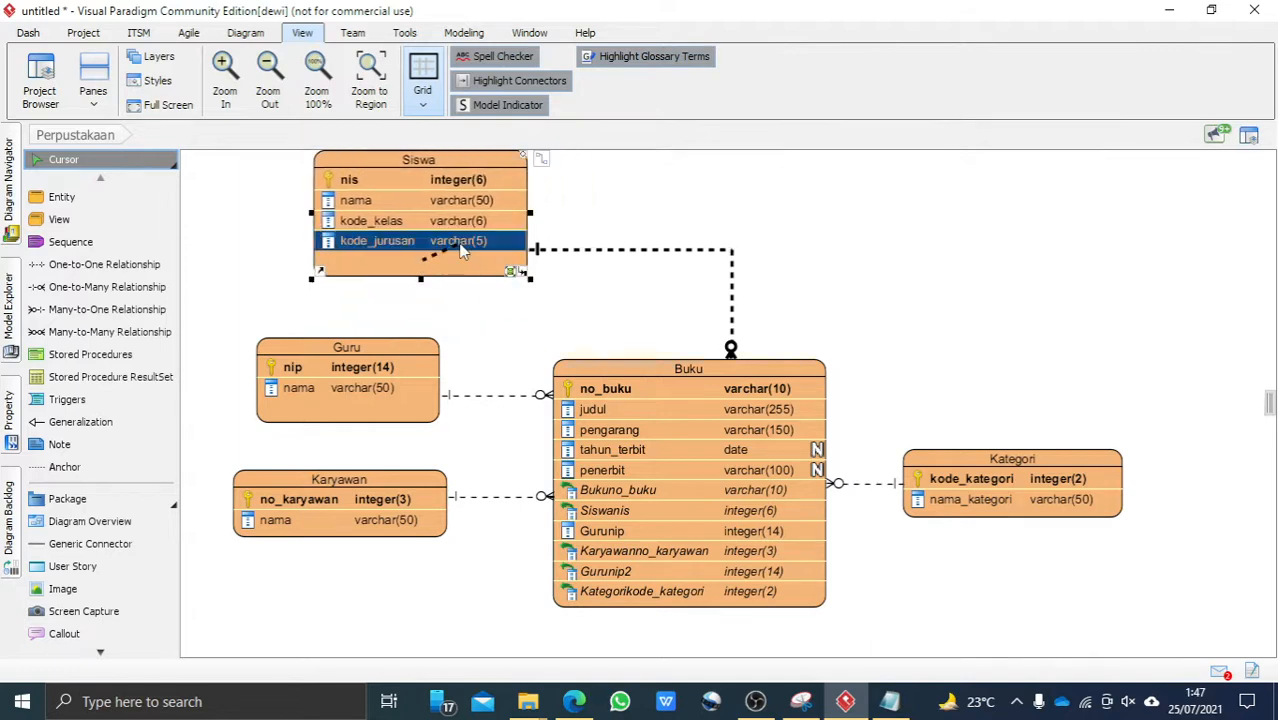
click(457, 300)
drag(484, 179, 463, 225)
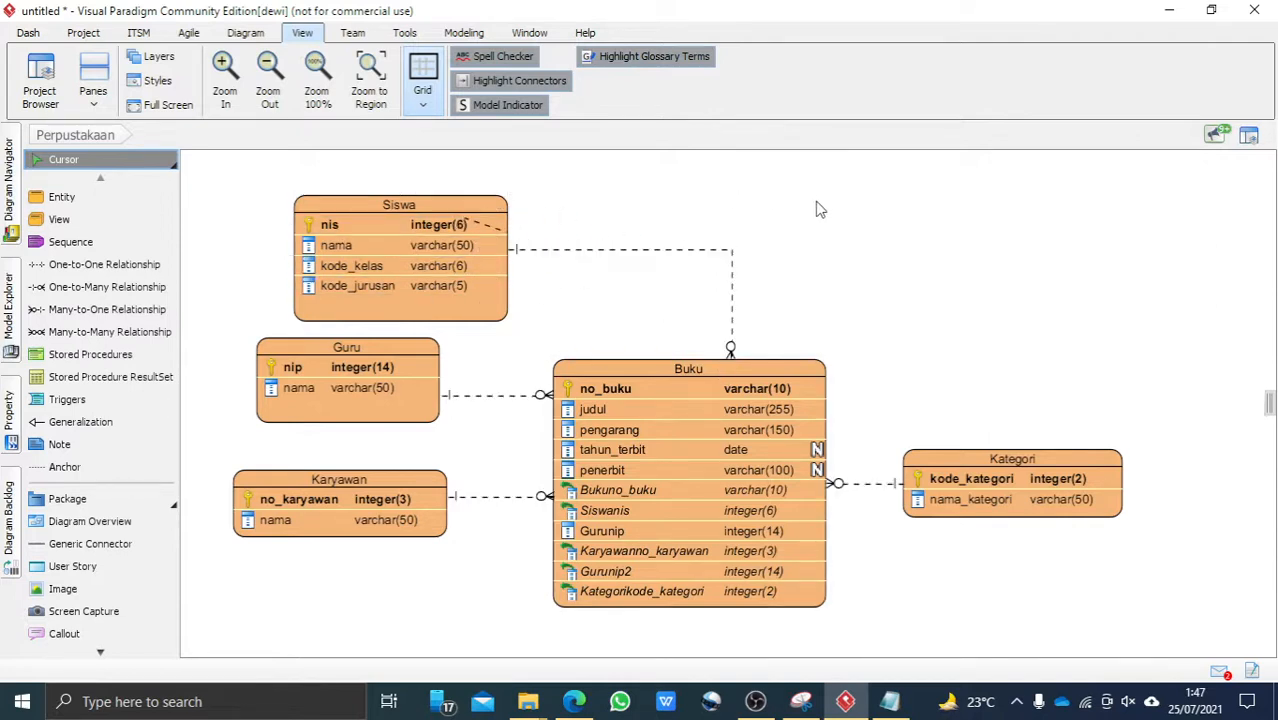
Delete the Bukuno_buku foreign key column from the Buku entity together with its foreign key
click(610, 514)
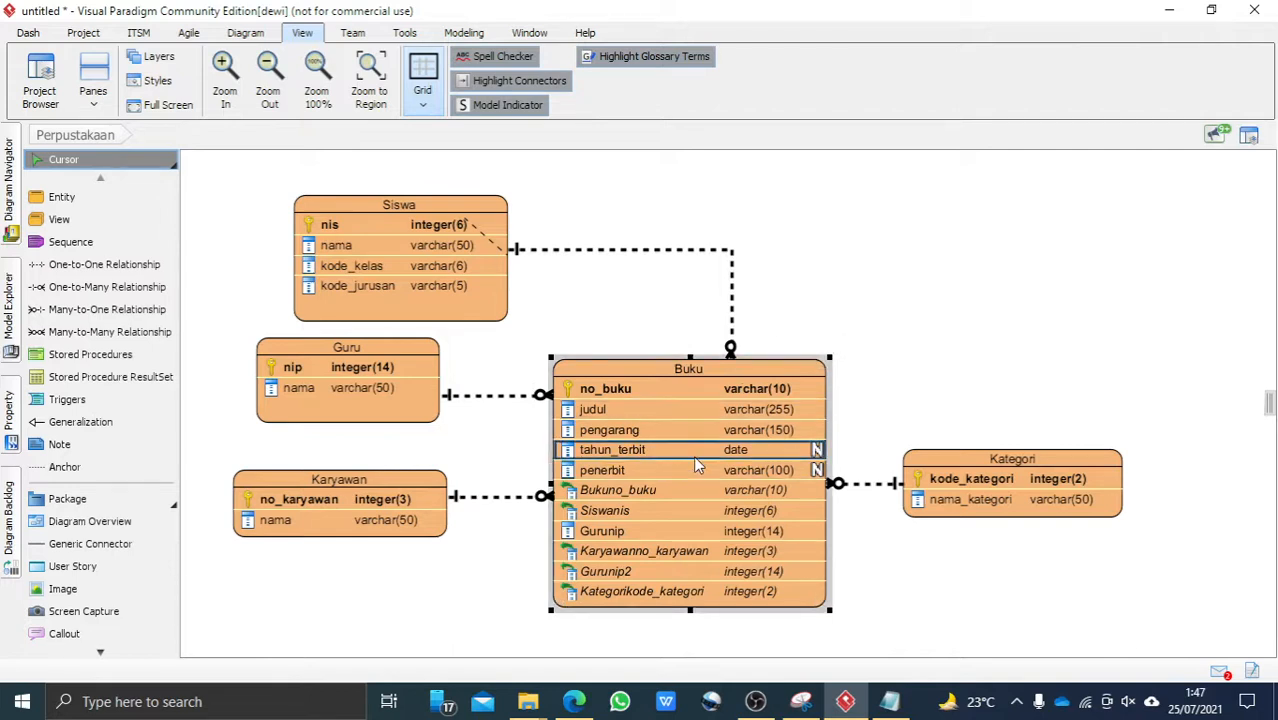
click(652, 491)
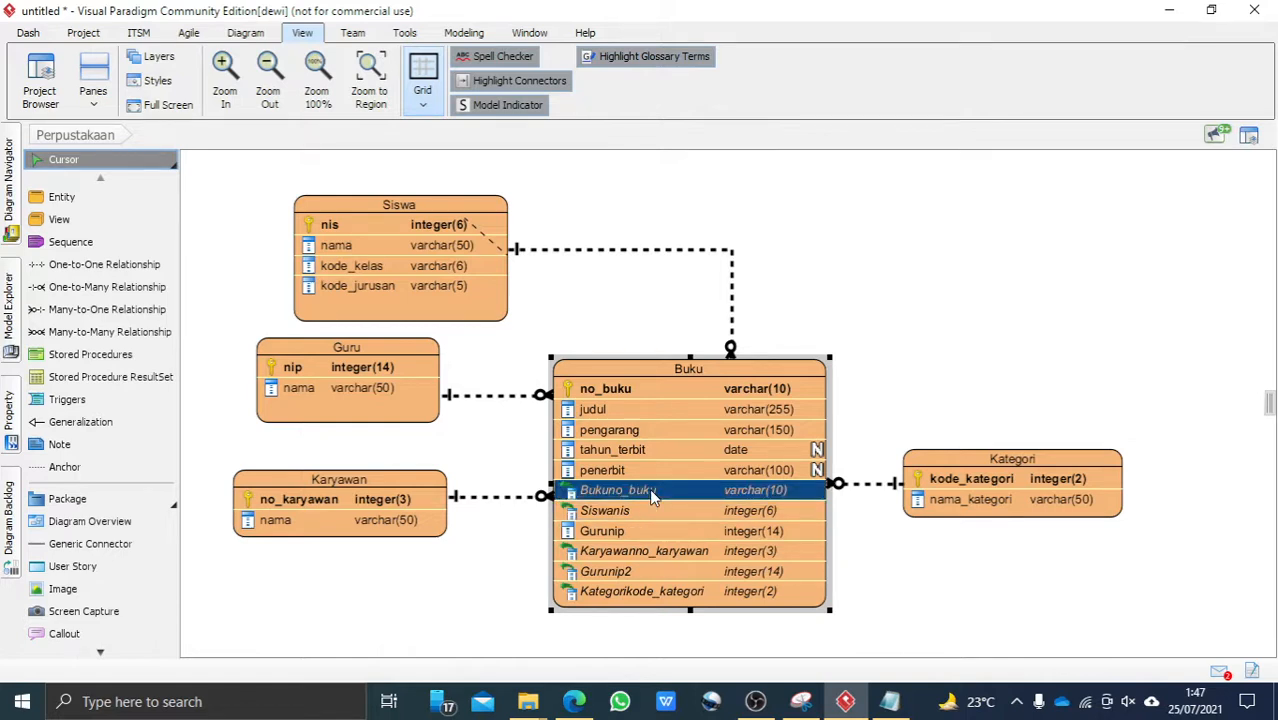
right_click(651, 491)
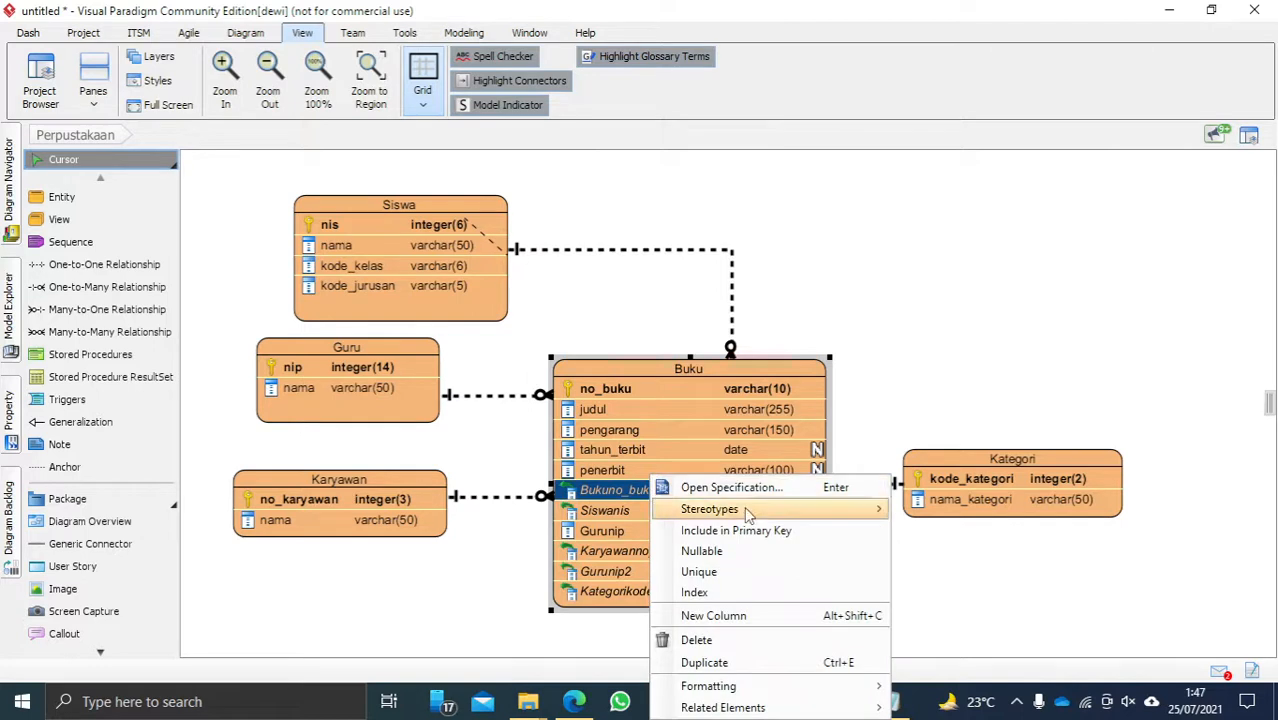
click(714, 641)
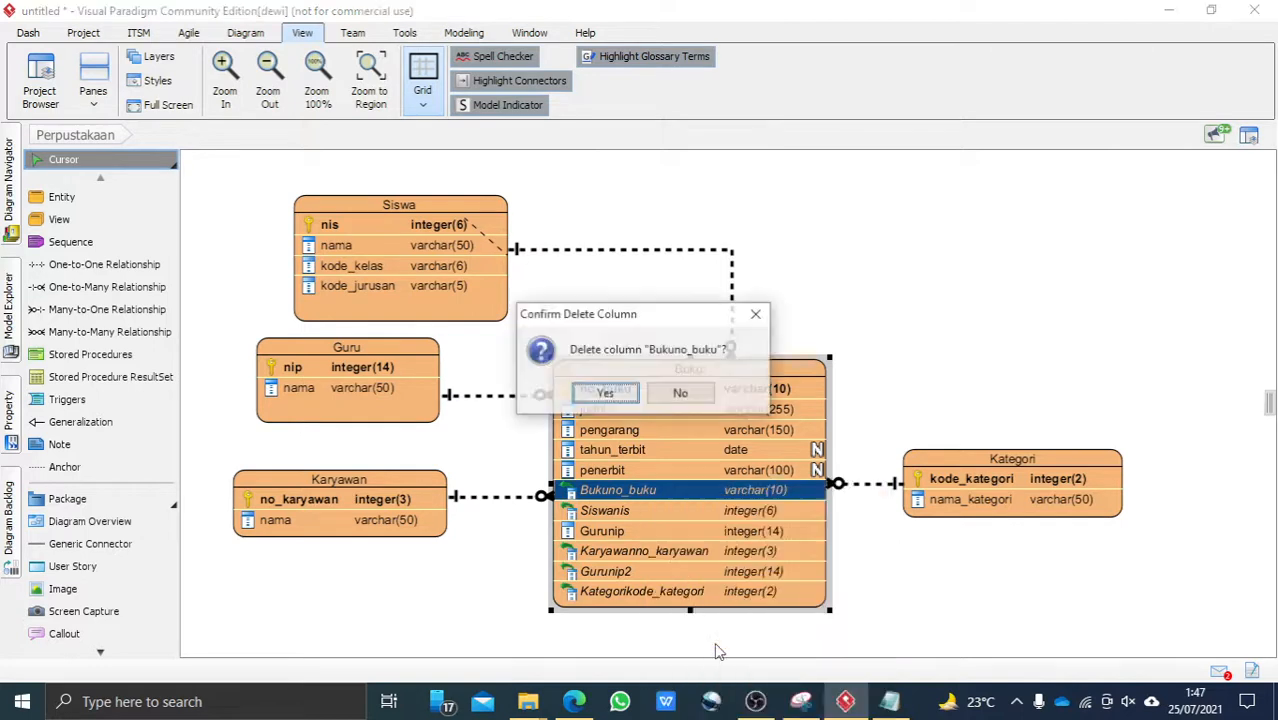
click(605, 393)
click(605, 389)
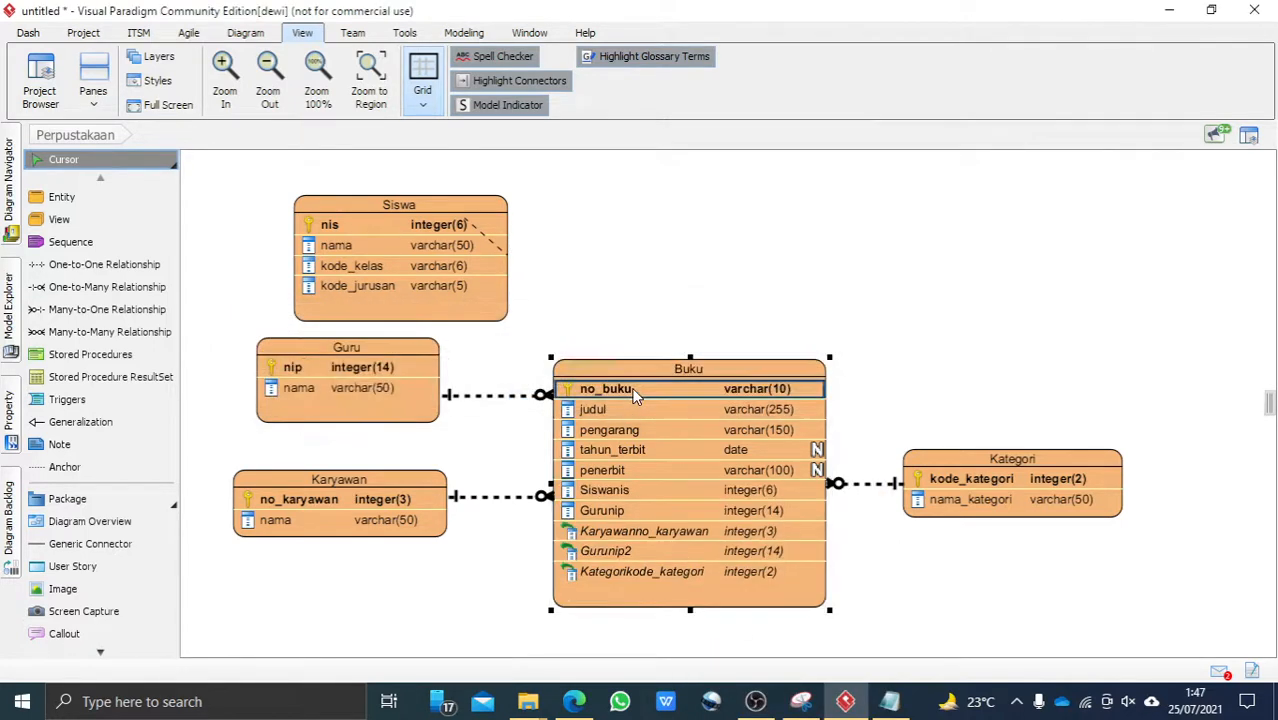
click(641, 199)
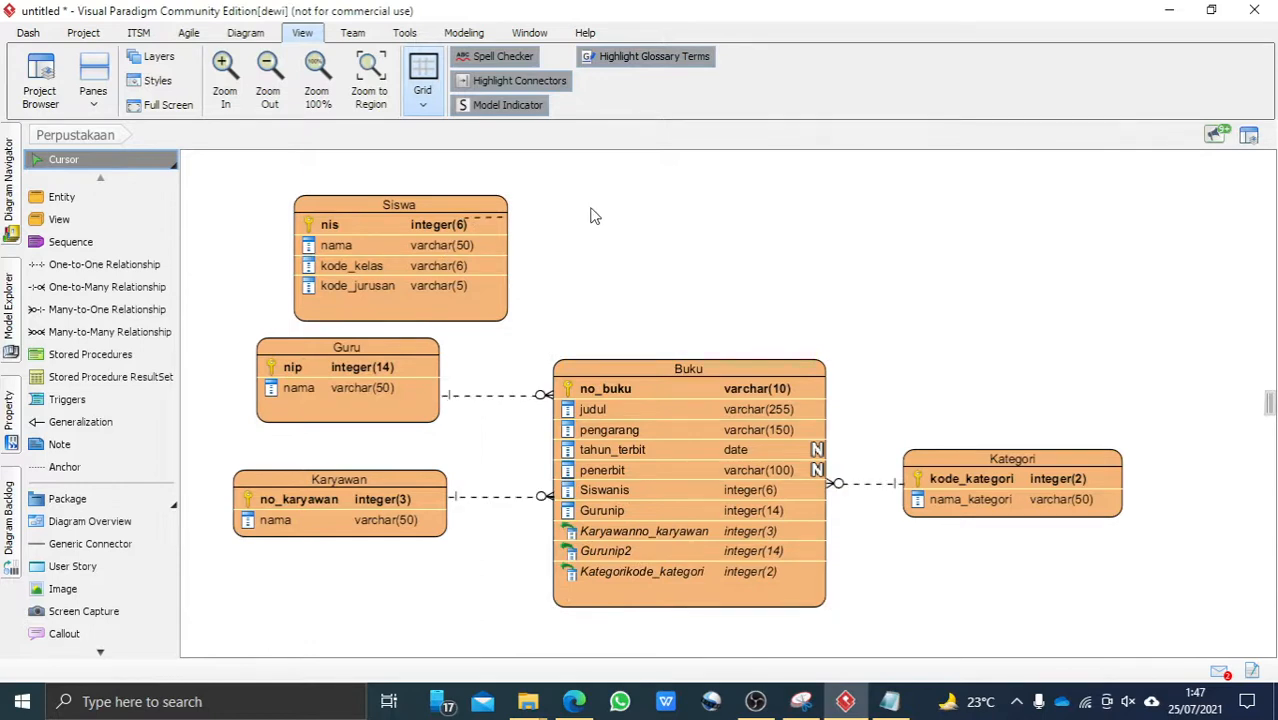
Connect Siswa to Buku with a one-to-many relationship using a default foreign key column, and route the connector at a right angle onto Buku's top edge
click(135, 288)
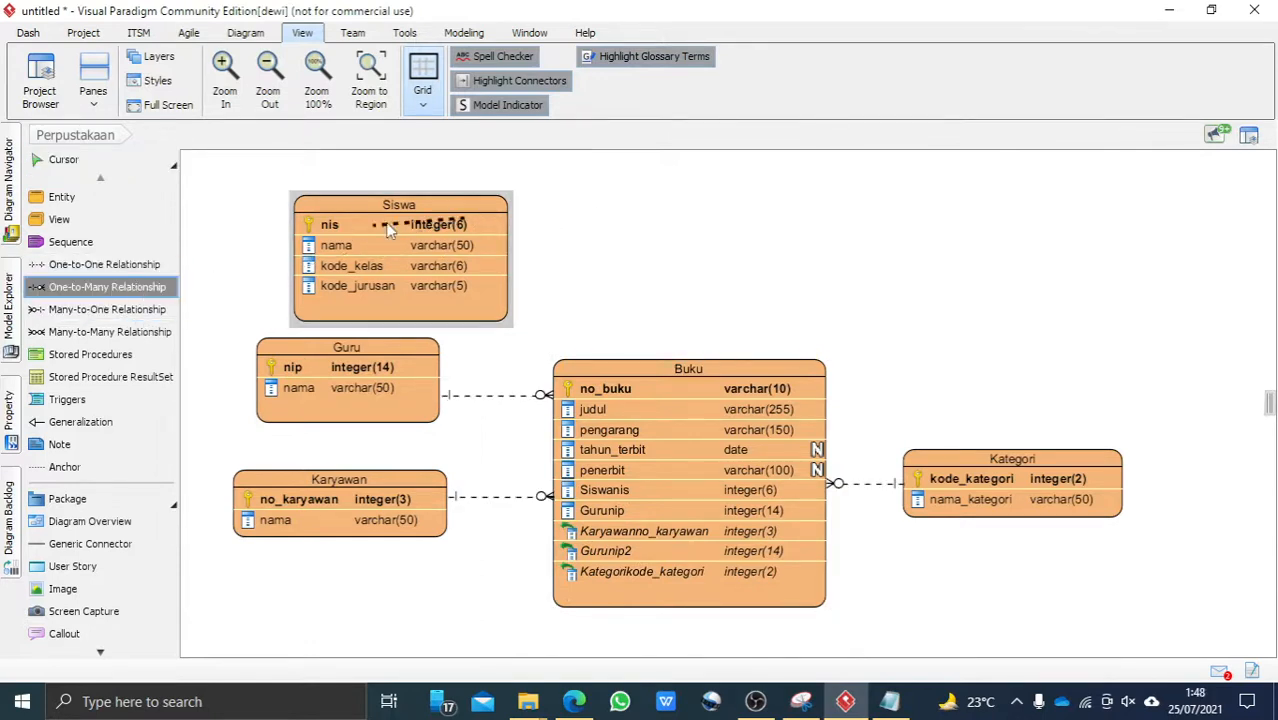
drag(467, 246, 716, 413)
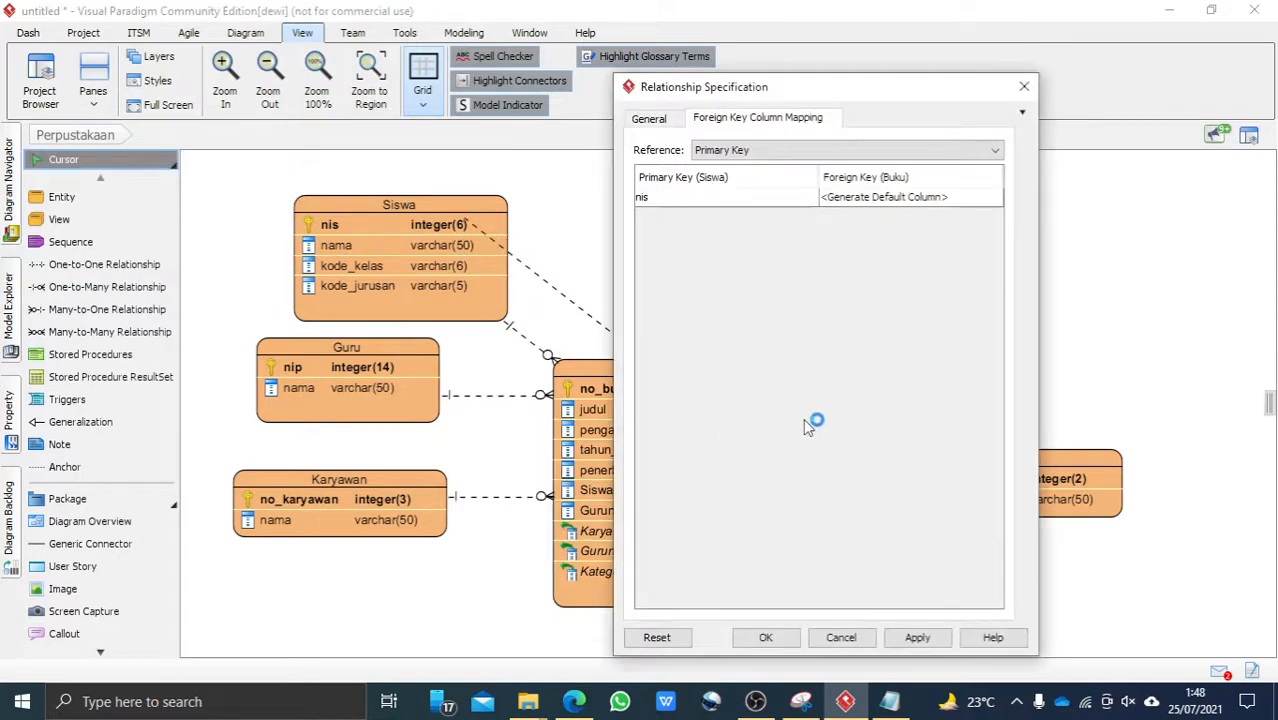
click(772, 638)
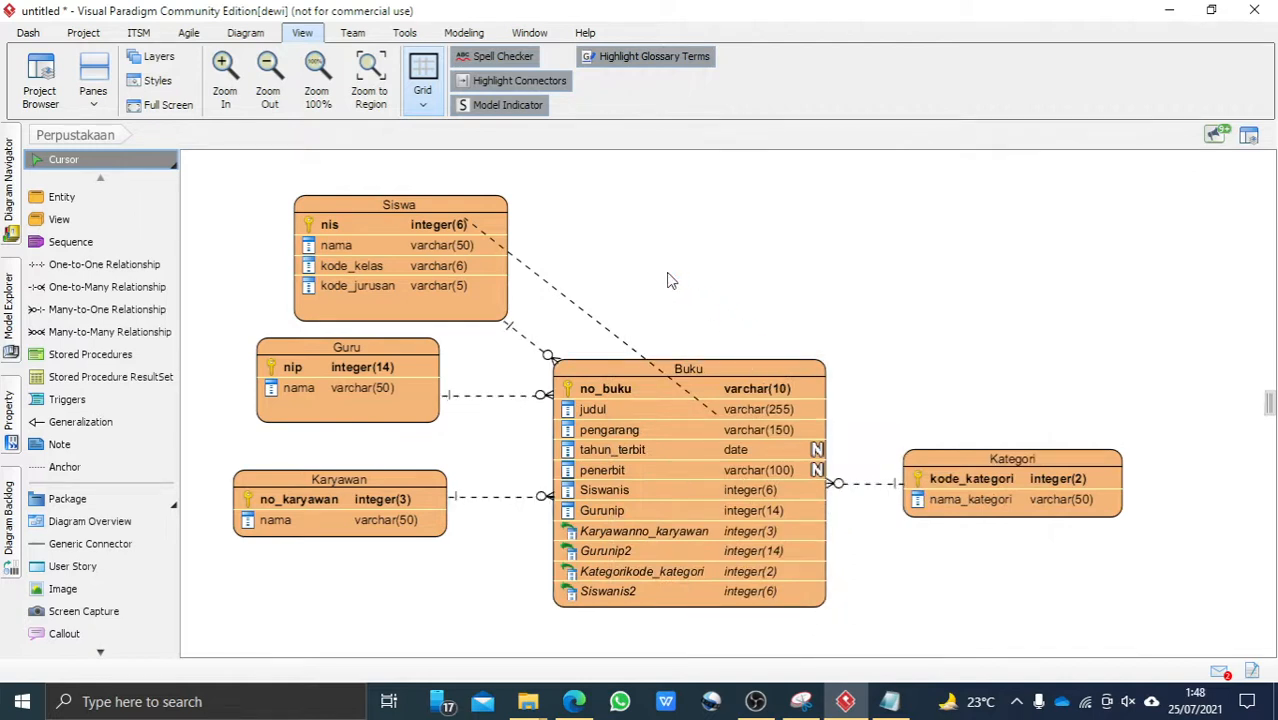
click(420, 208)
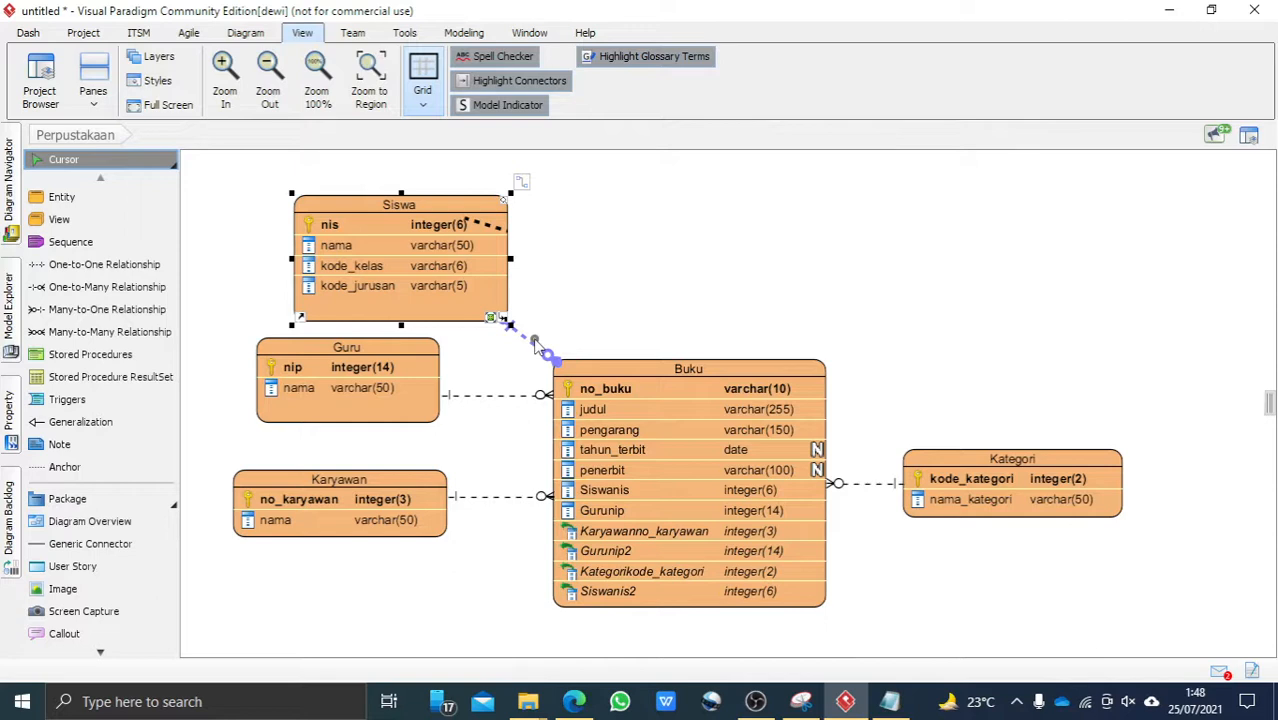
drag(535, 345, 657, 243)
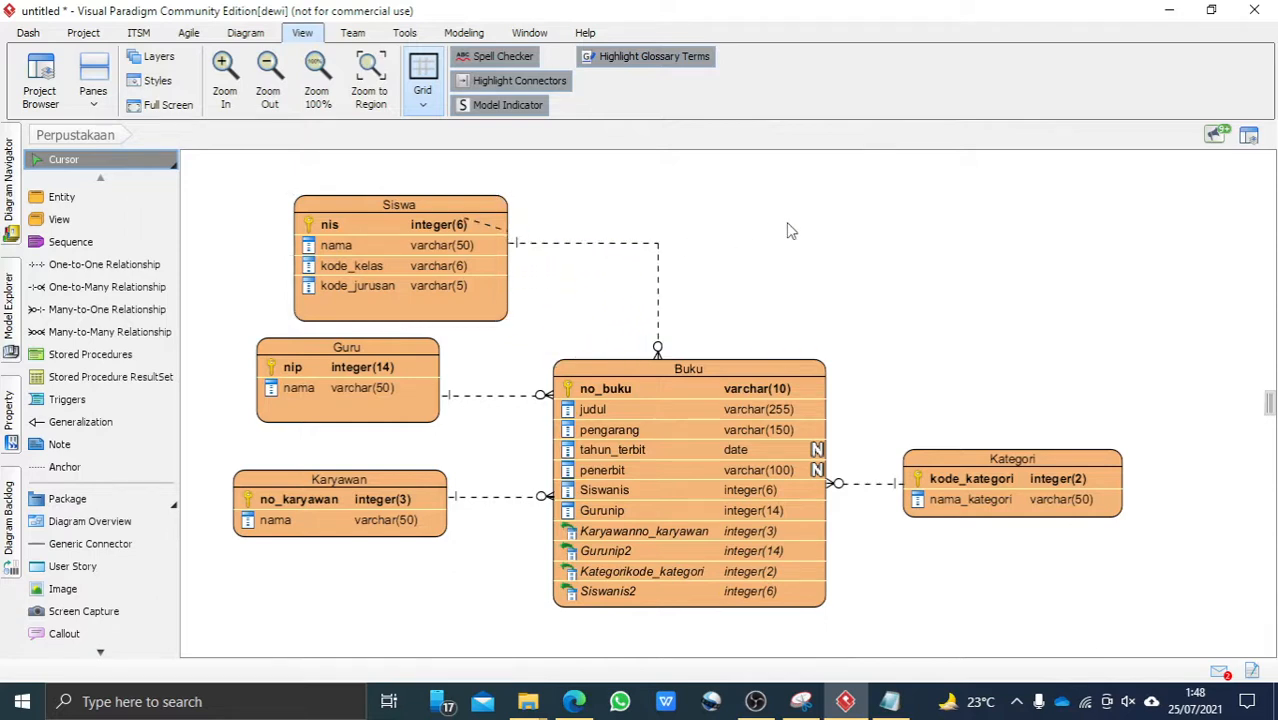
click(613, 548)
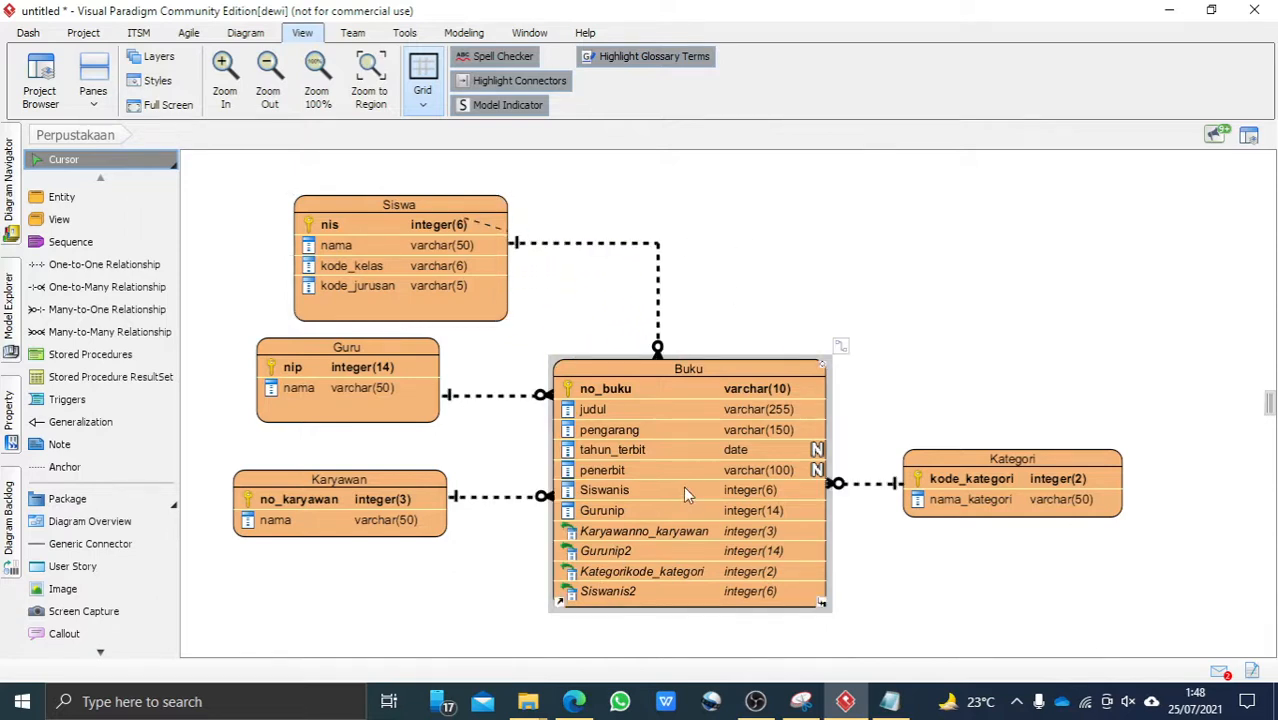
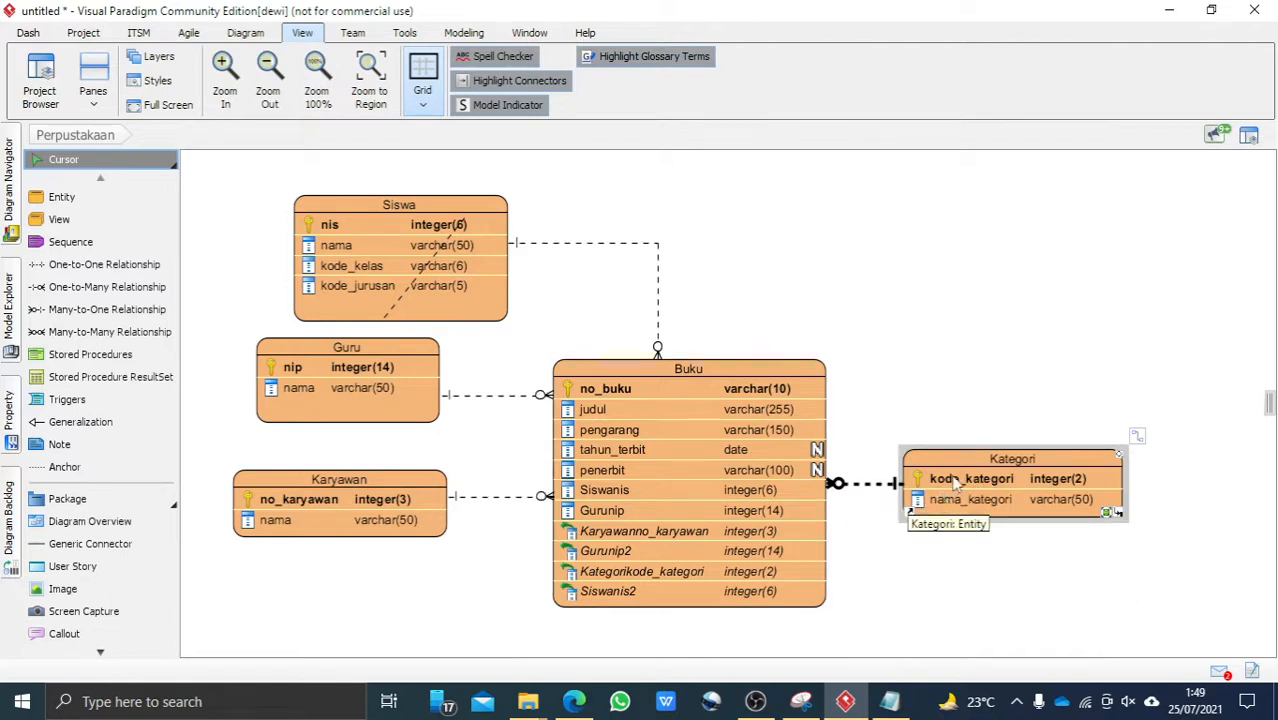
Examine the Buku entity's columns and foreign keys against its relationships to Kategori and Siswa
click(660, 573)
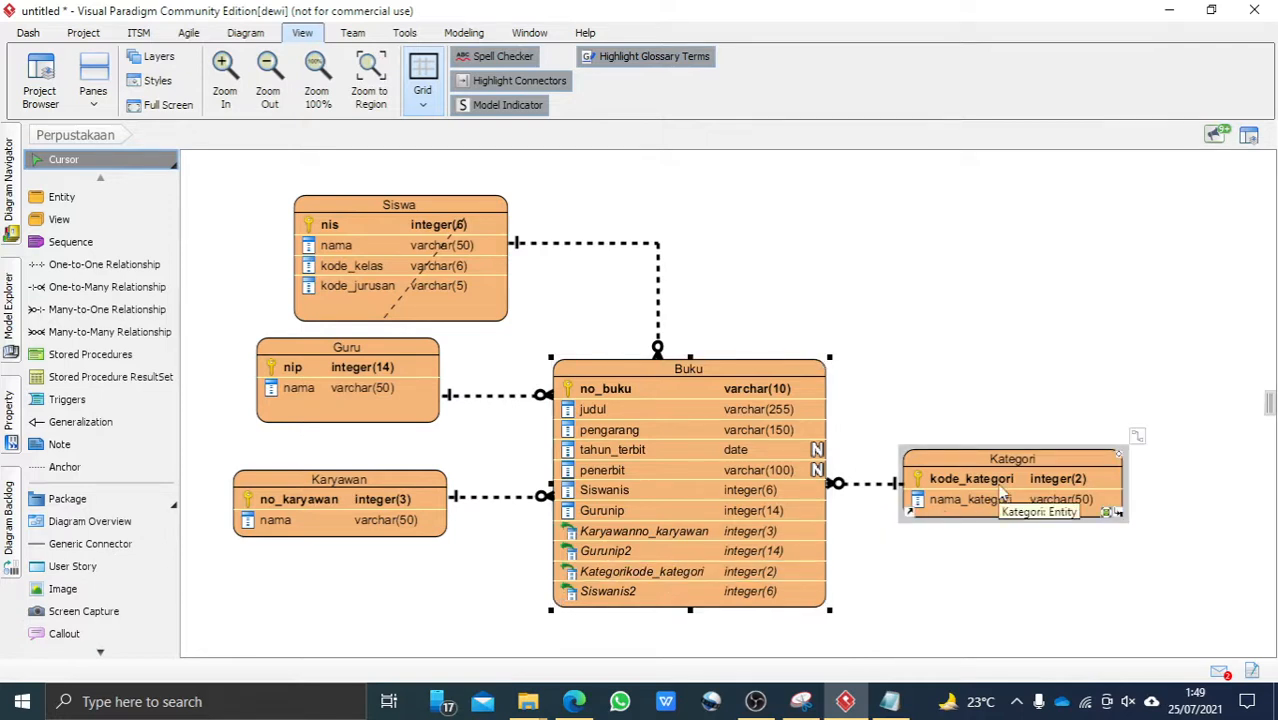
click(640, 414)
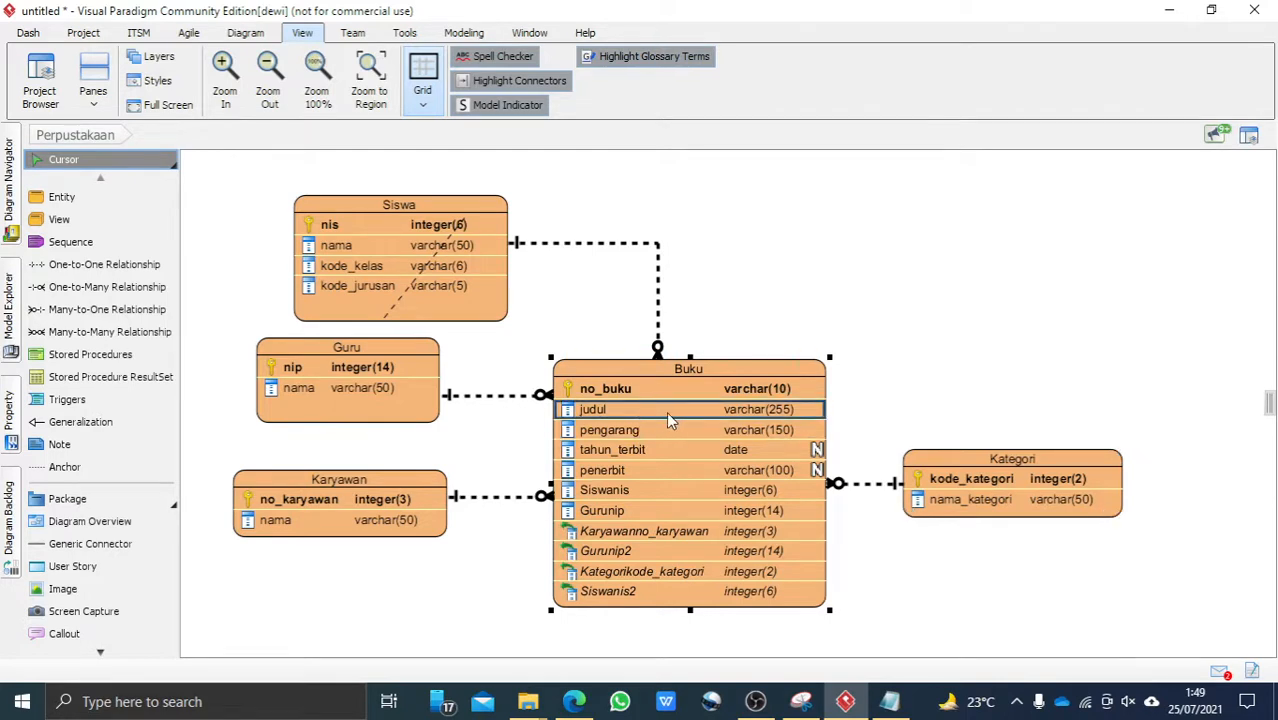
click(635, 575)
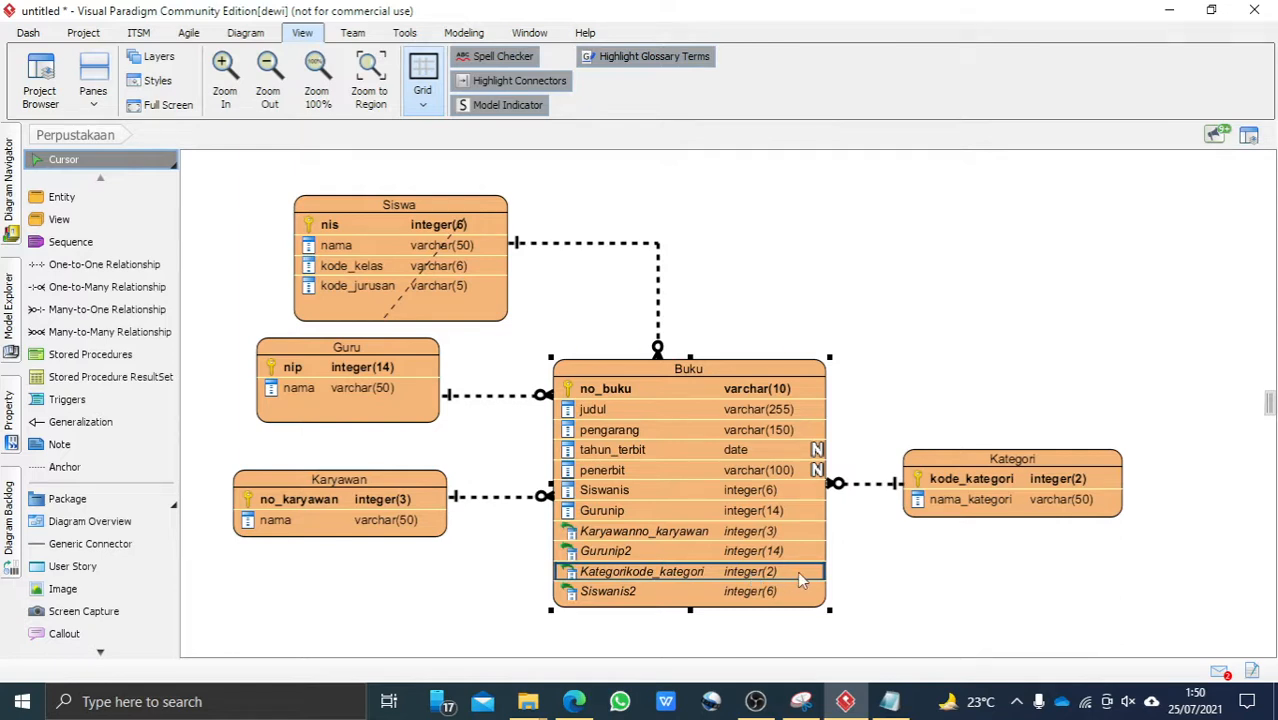
click(922, 580)
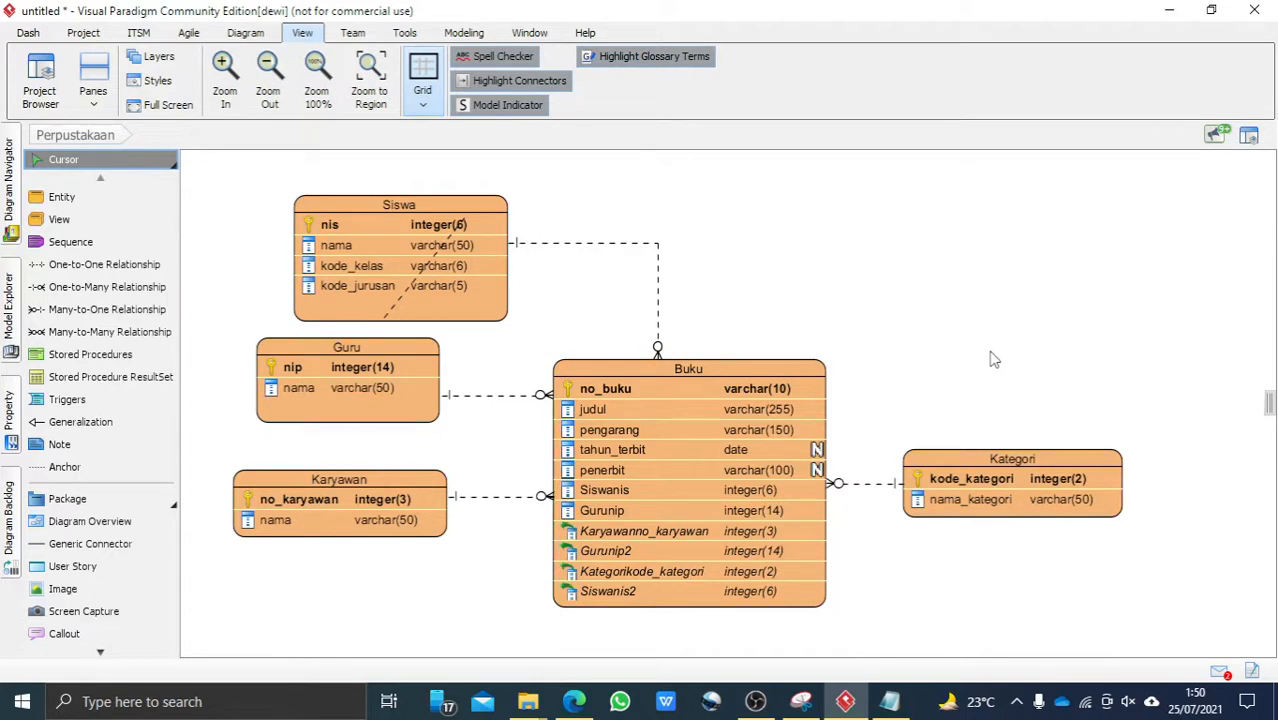
click(573, 701)
key(alt+Tab)
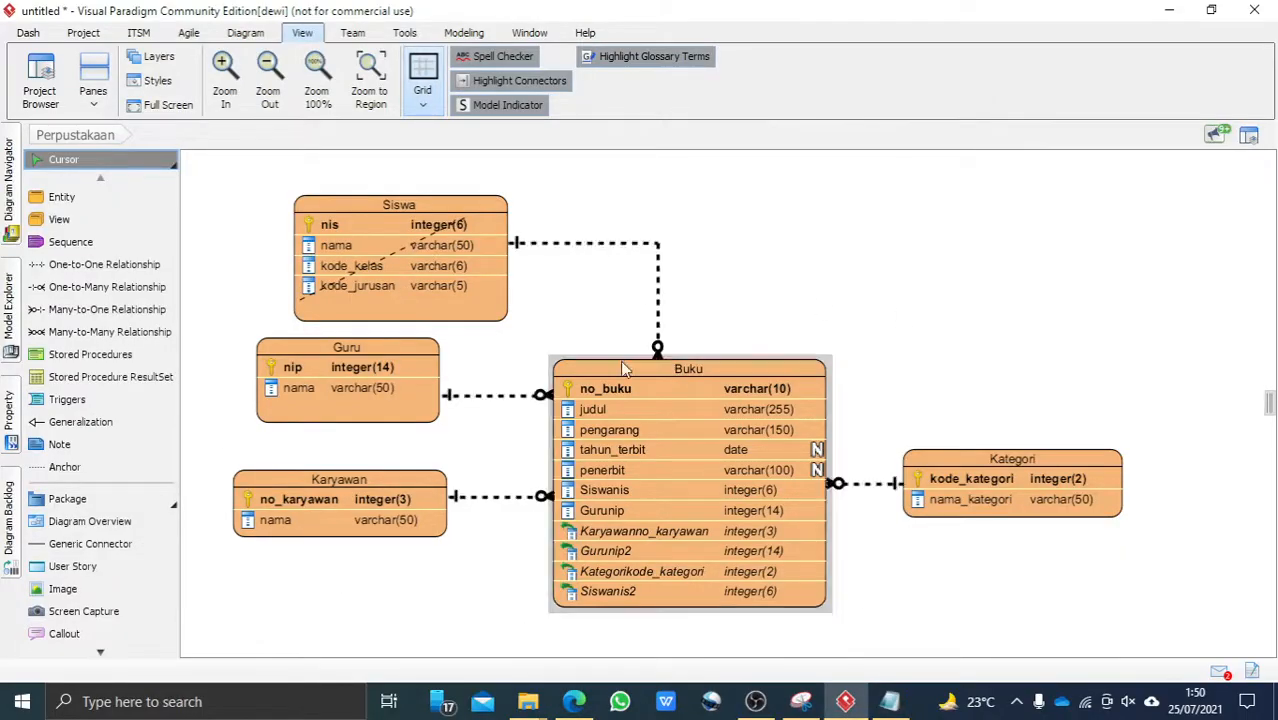
click(488, 222)
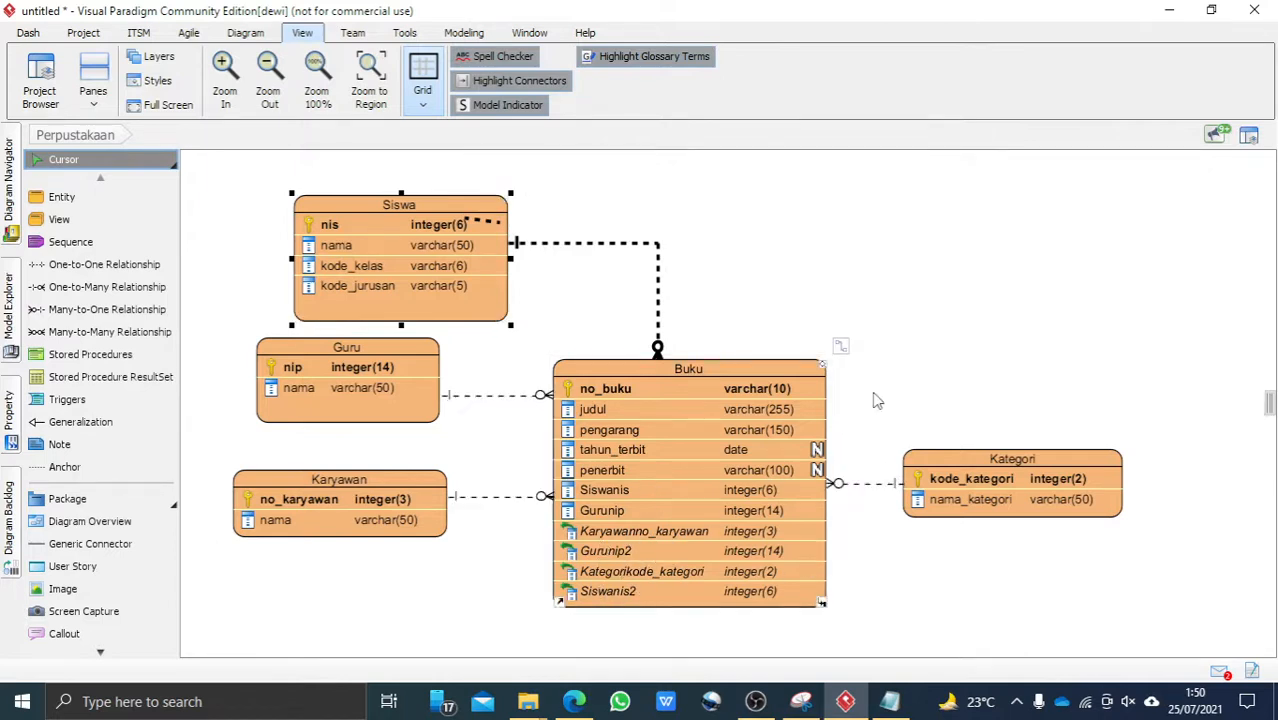
click(909, 323)
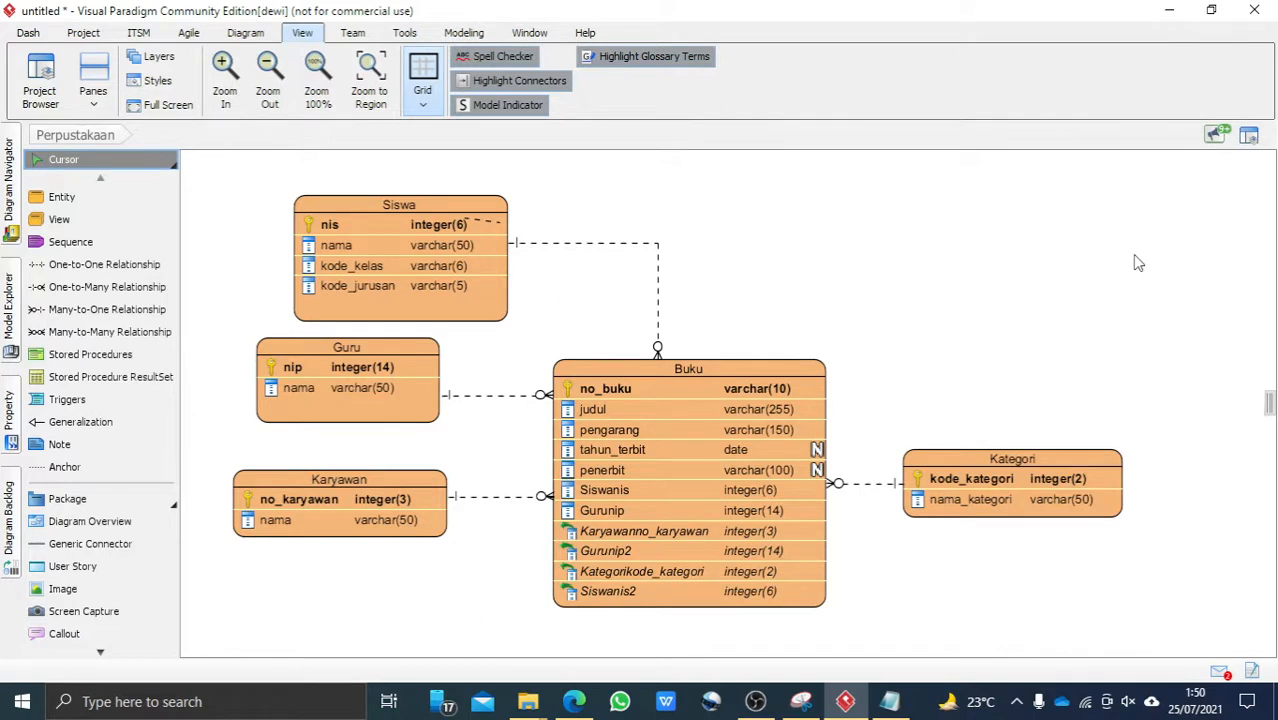
Open the project's export settings for saving diagrams as images
click(28, 33)
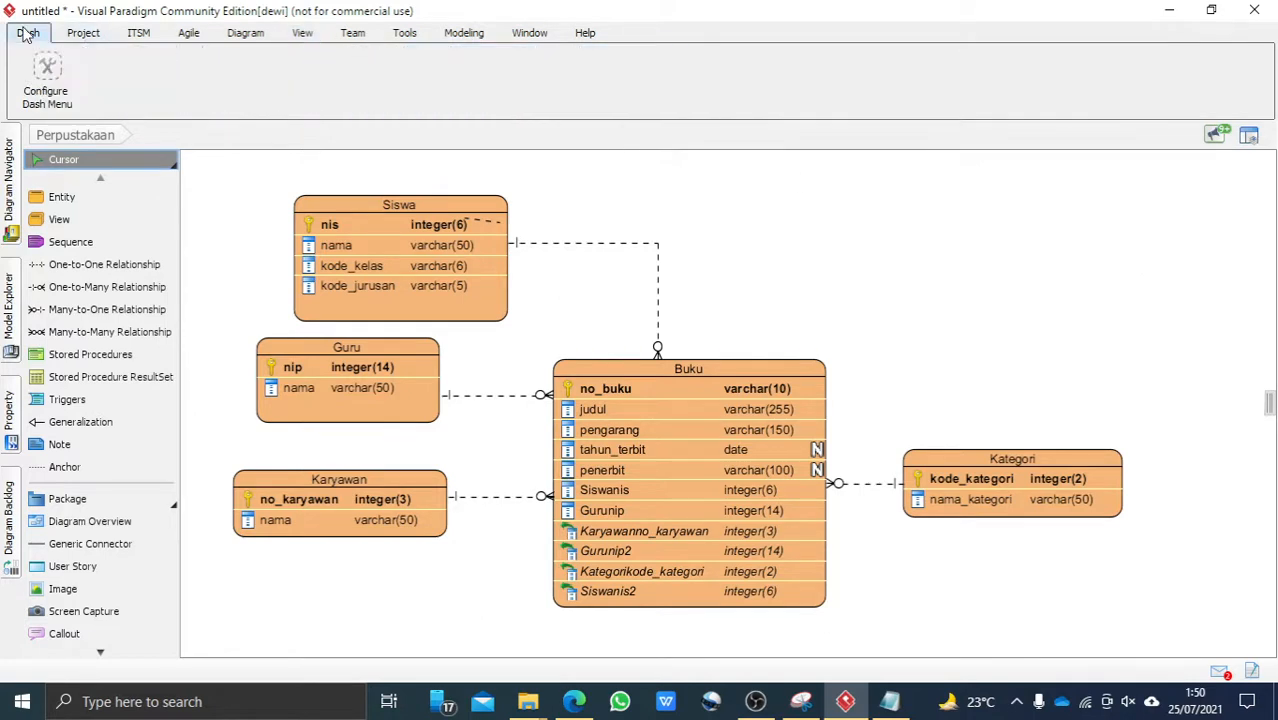
click(73, 37)
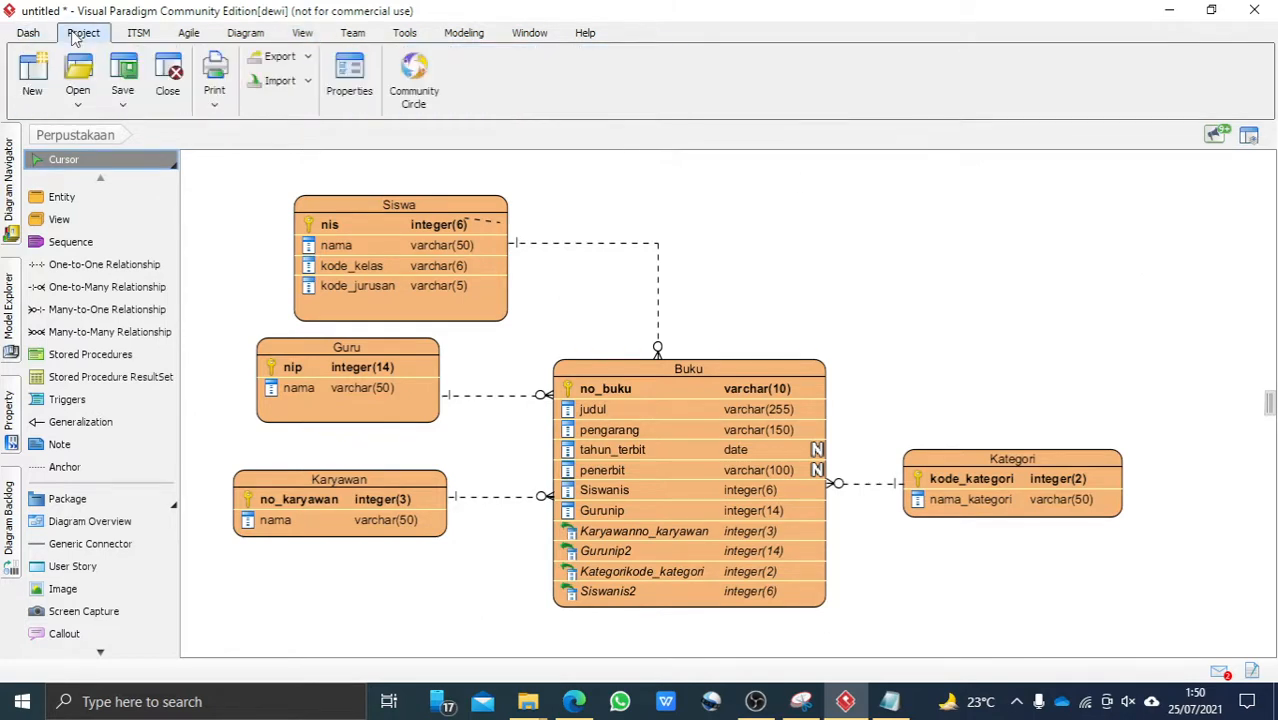
click(123, 105)
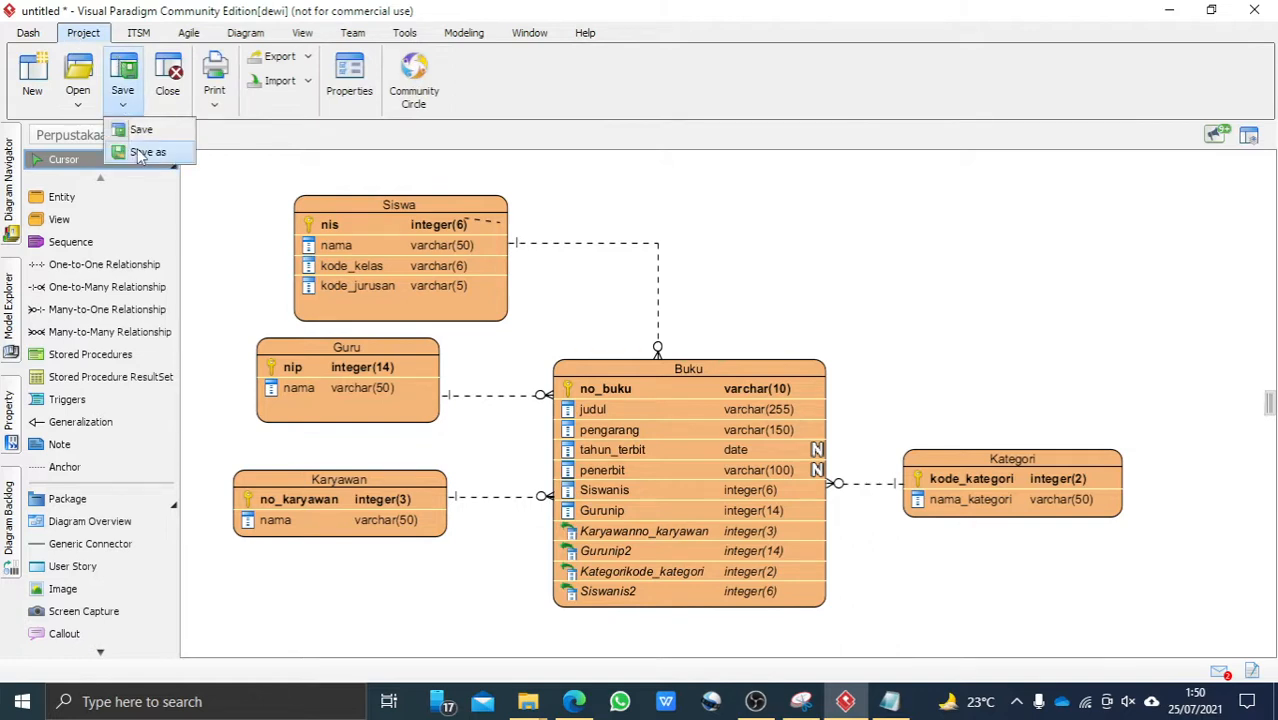
click(305, 58)
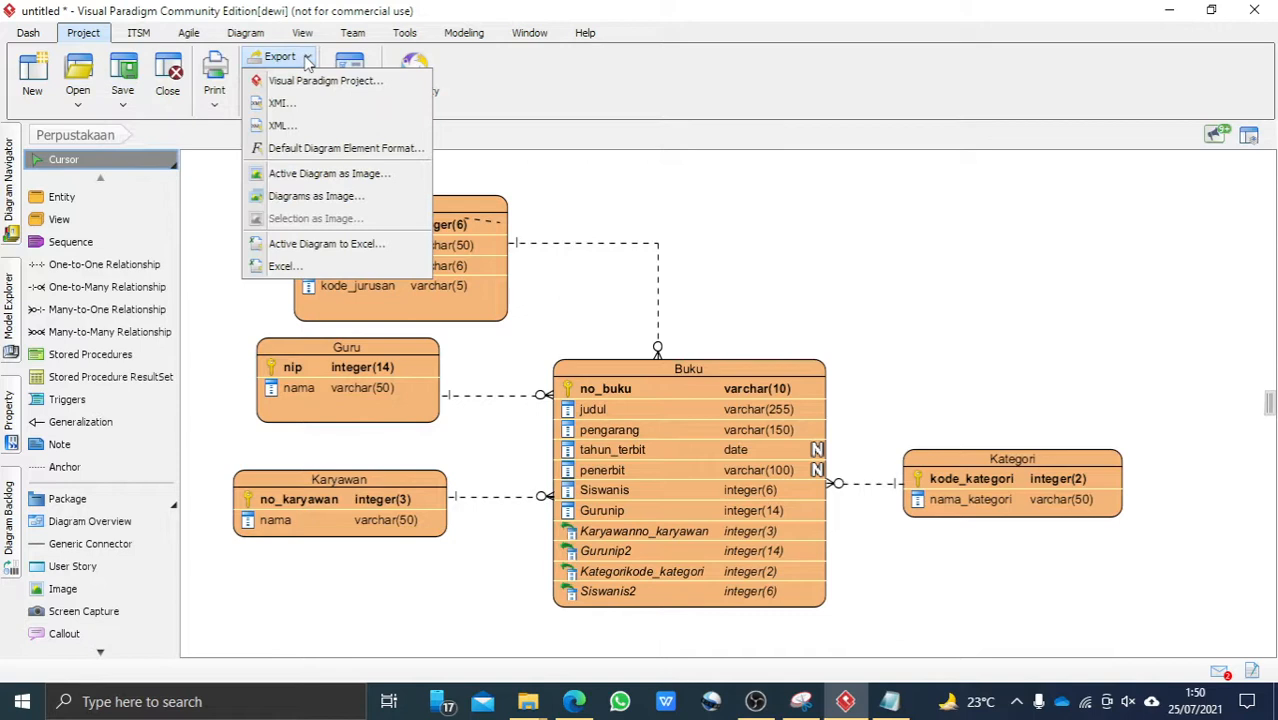
click(300, 197)
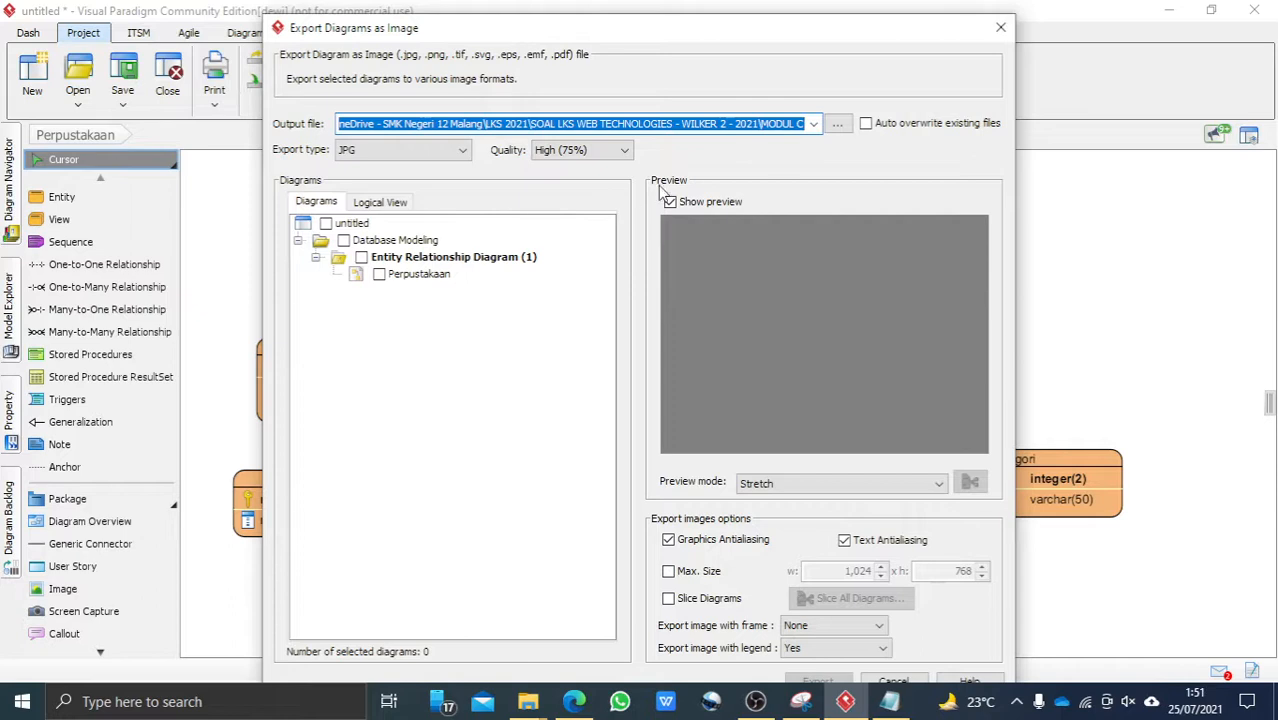
Set the export's output folder to KBM\2021-2022\BDAT XI inside OneDrive - SMK Negeri 12 Malang
click(838, 126)
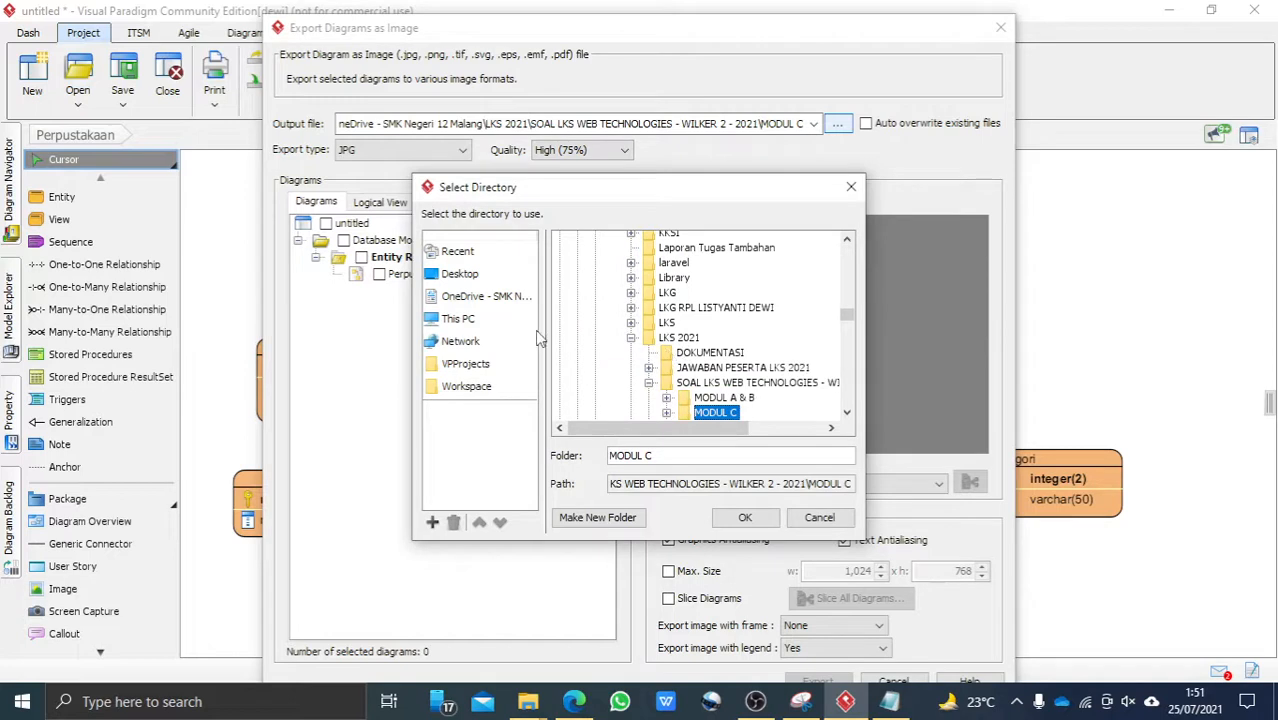
click(477, 326)
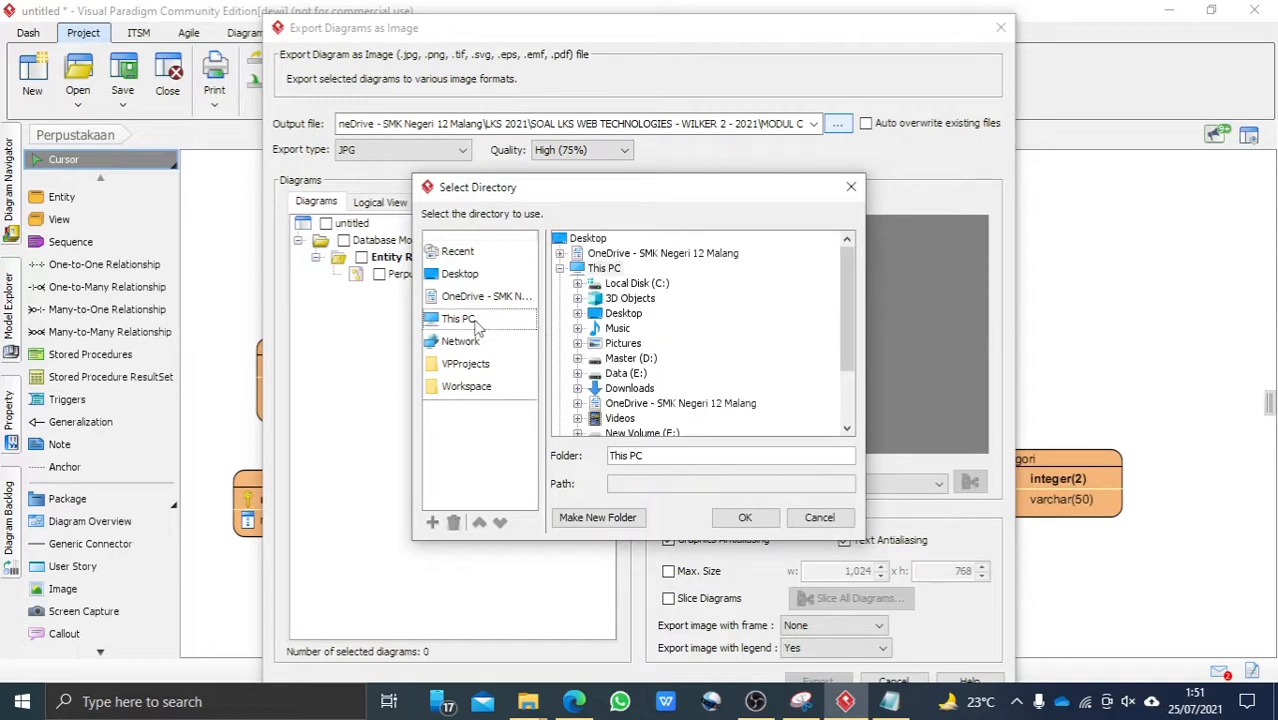
click(636, 256)
scroll(640, 362, down, 13)
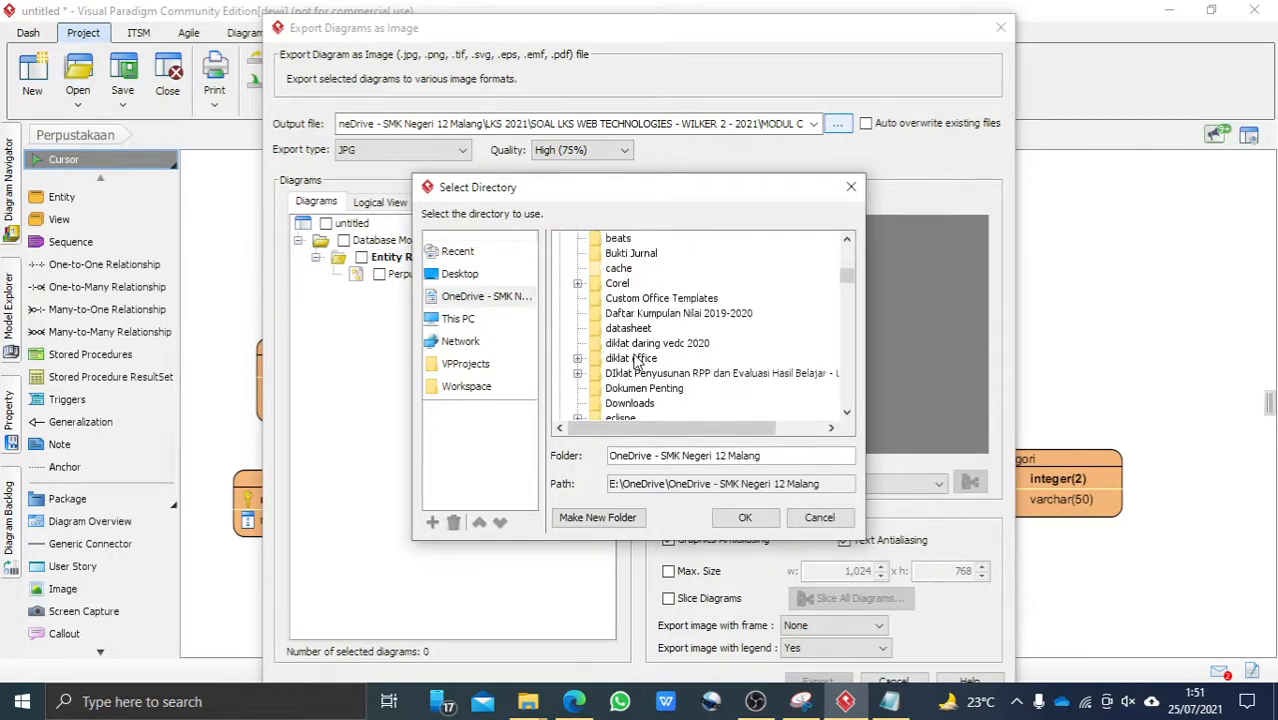
scroll(636, 362, down, 5)
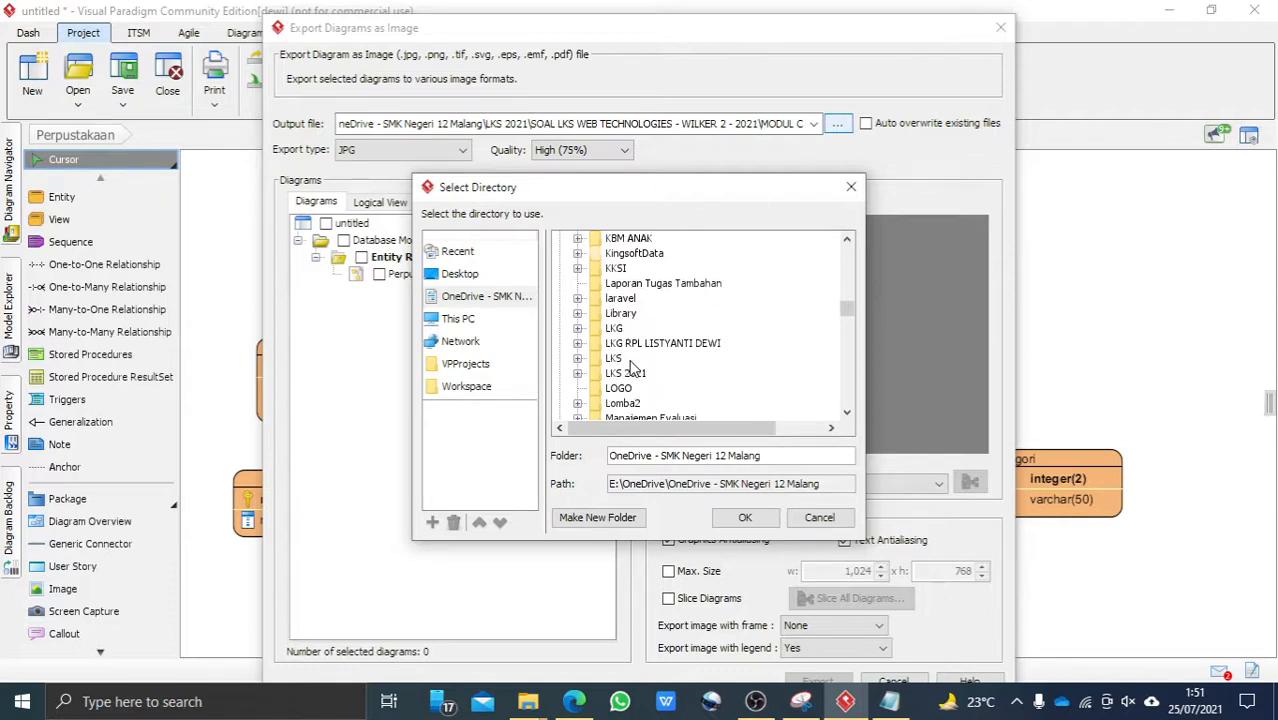
scroll(632, 368, down, 12)
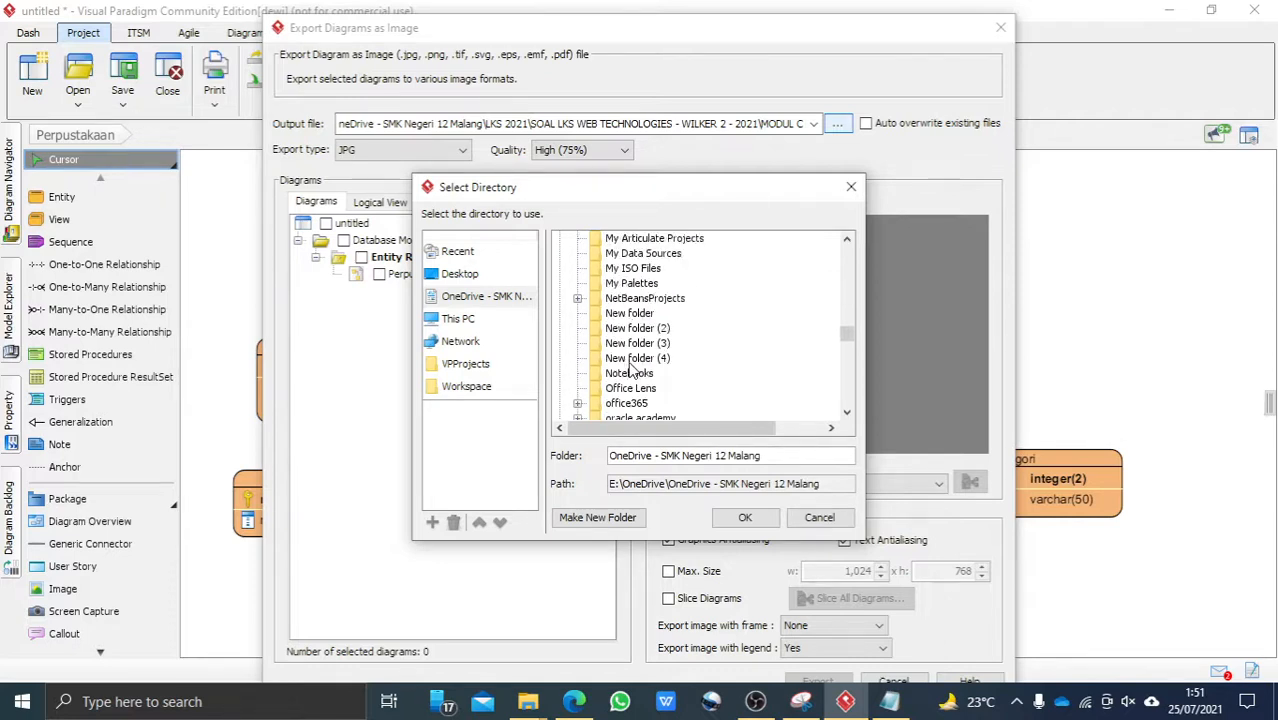
scroll(632, 368, down, 10)
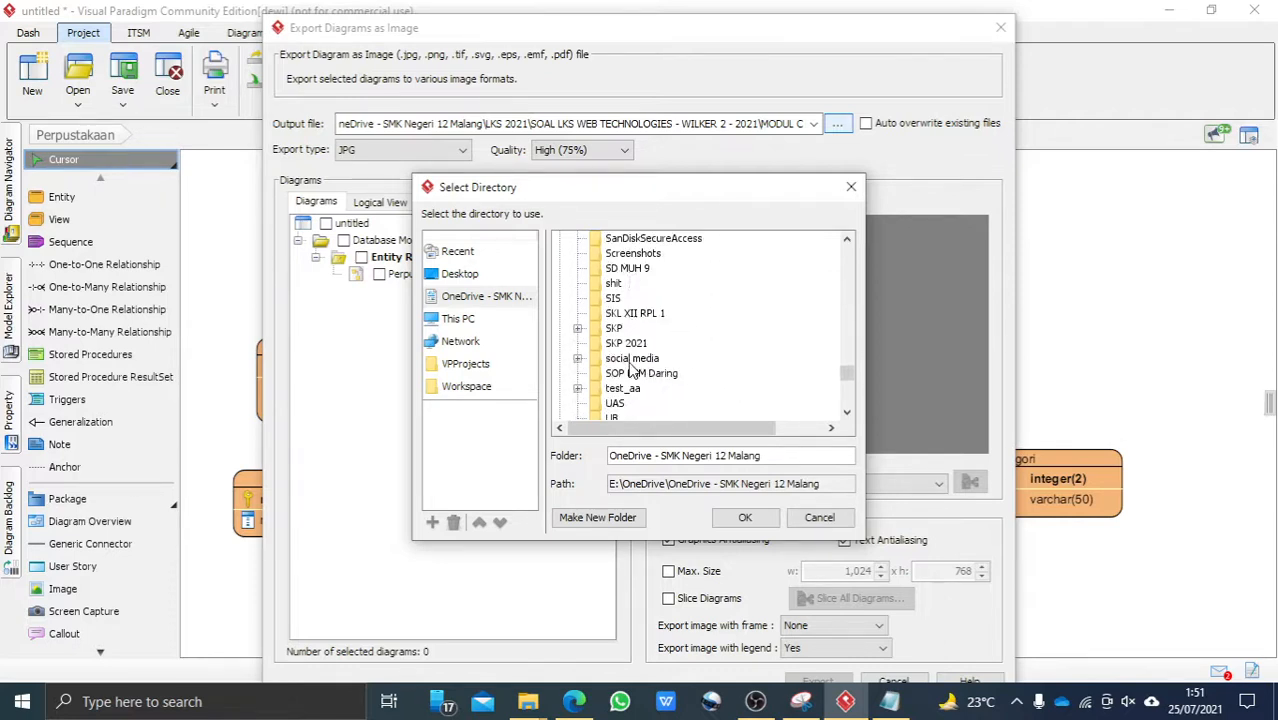
scroll(632, 368, up, 7)
scroll(632, 370, up, 10)
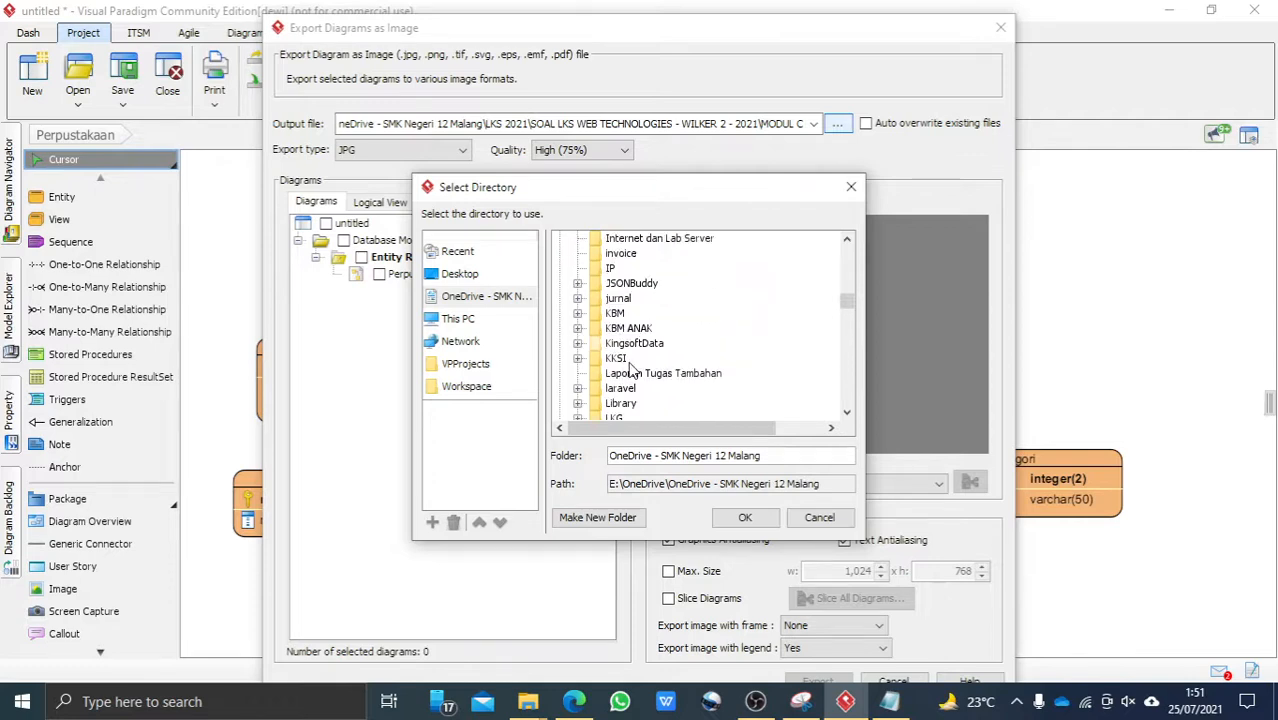
double_click(614, 316)
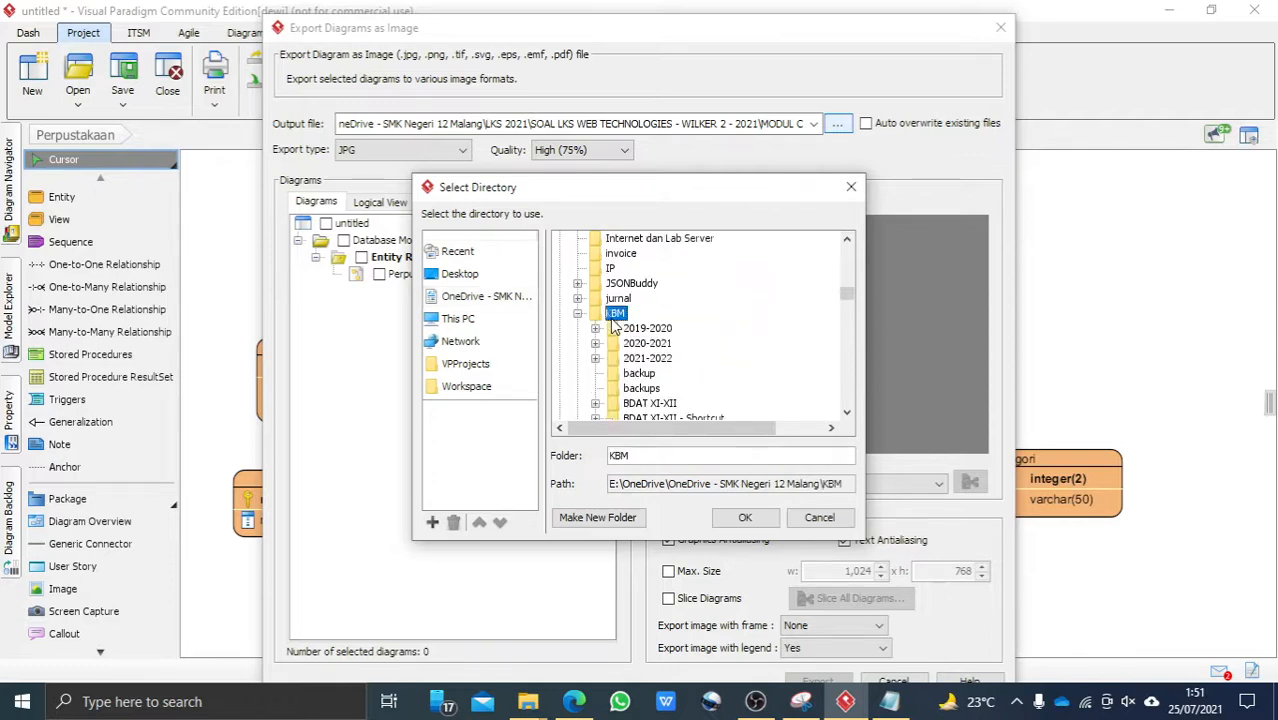
double_click(652, 359)
double_click(658, 373)
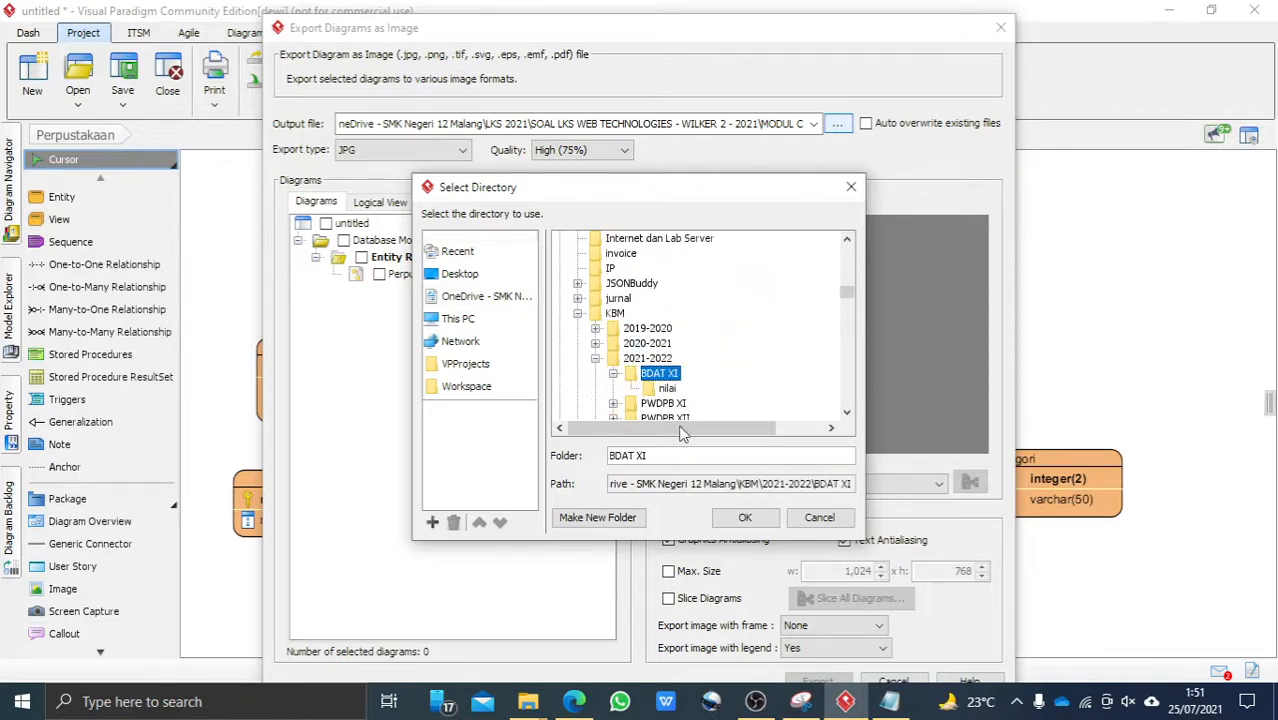
click(745, 517)
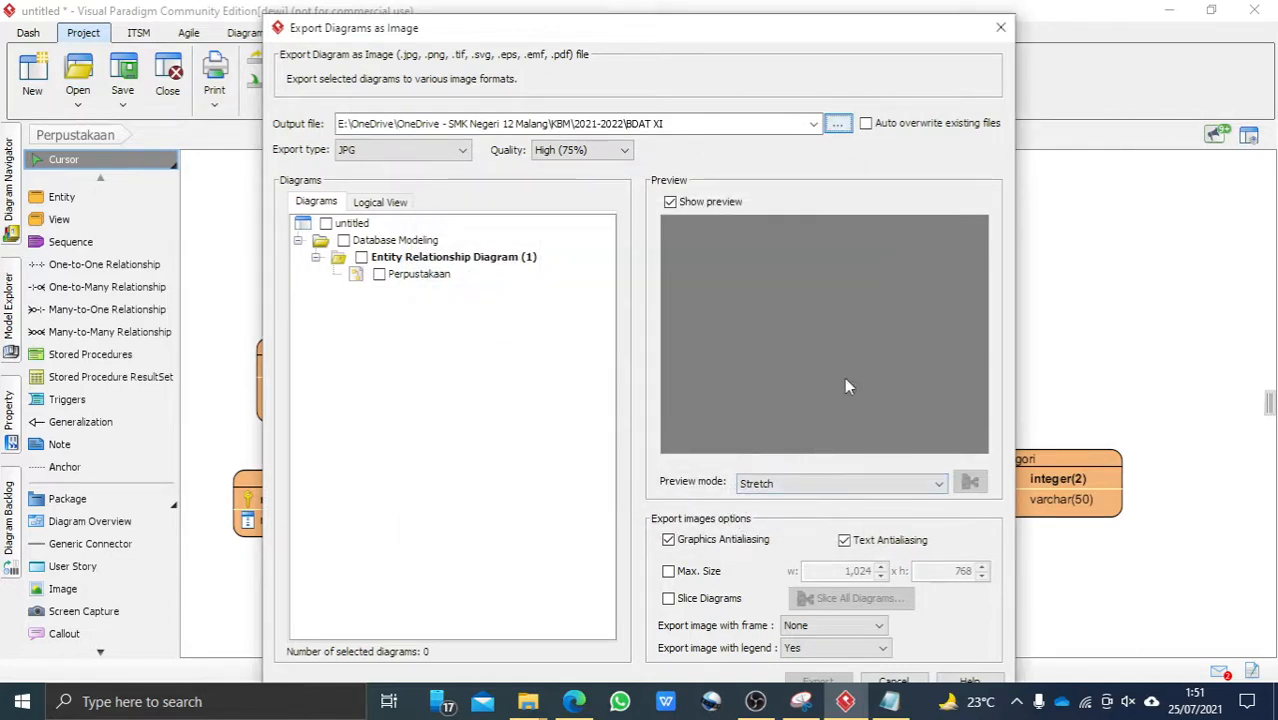
Include the Perpustakaan diagram in the selection and export it as a JPG image at High (75%) quality
drag(873, 43, 878, 30)
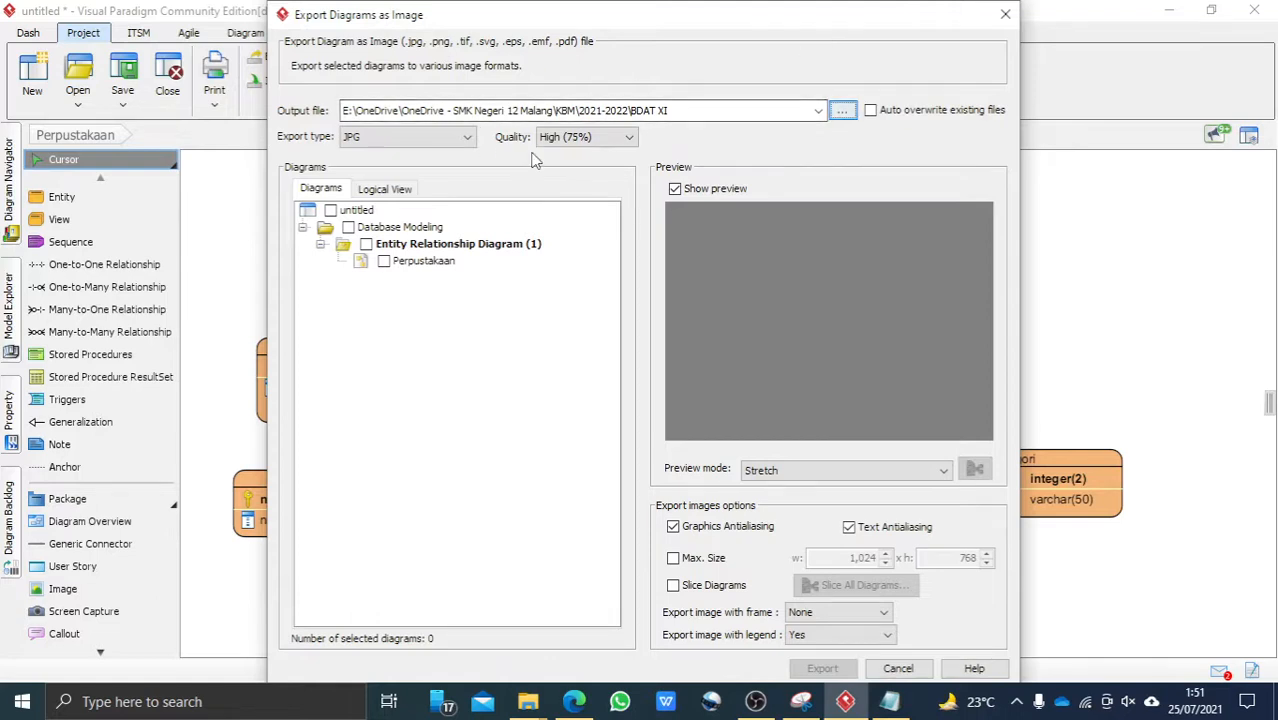
click(384, 261)
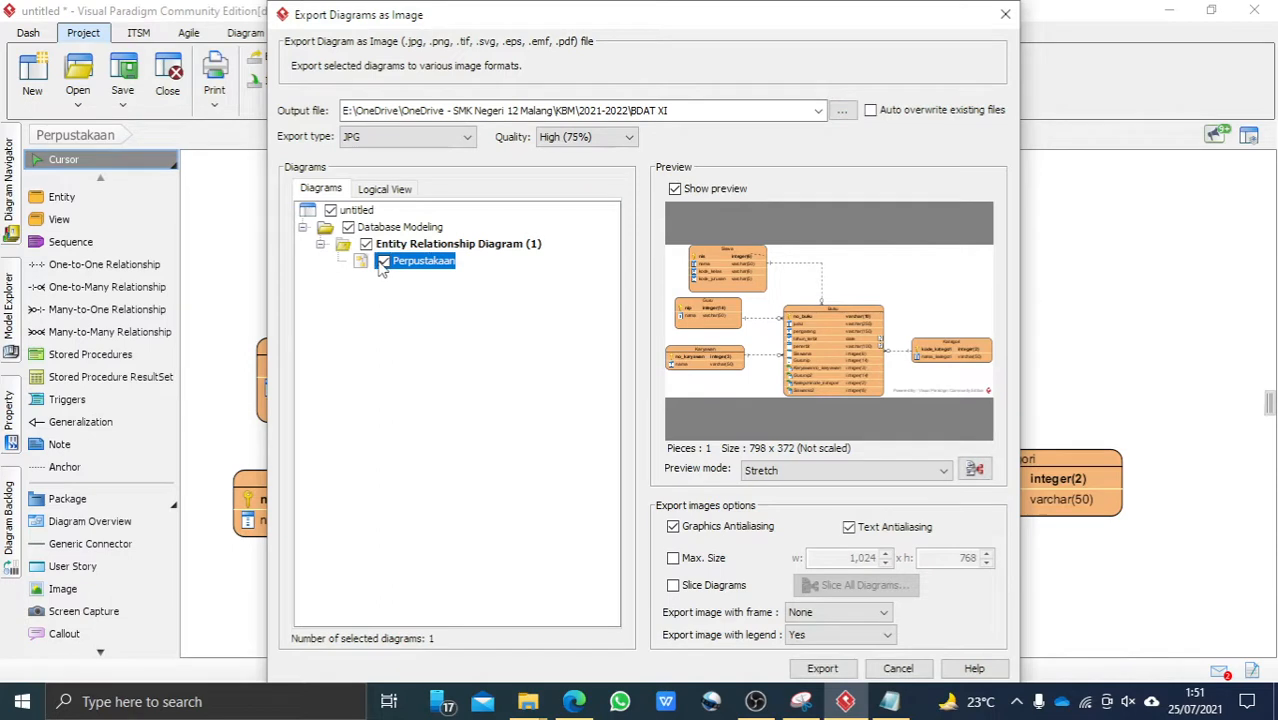
click(822, 668)
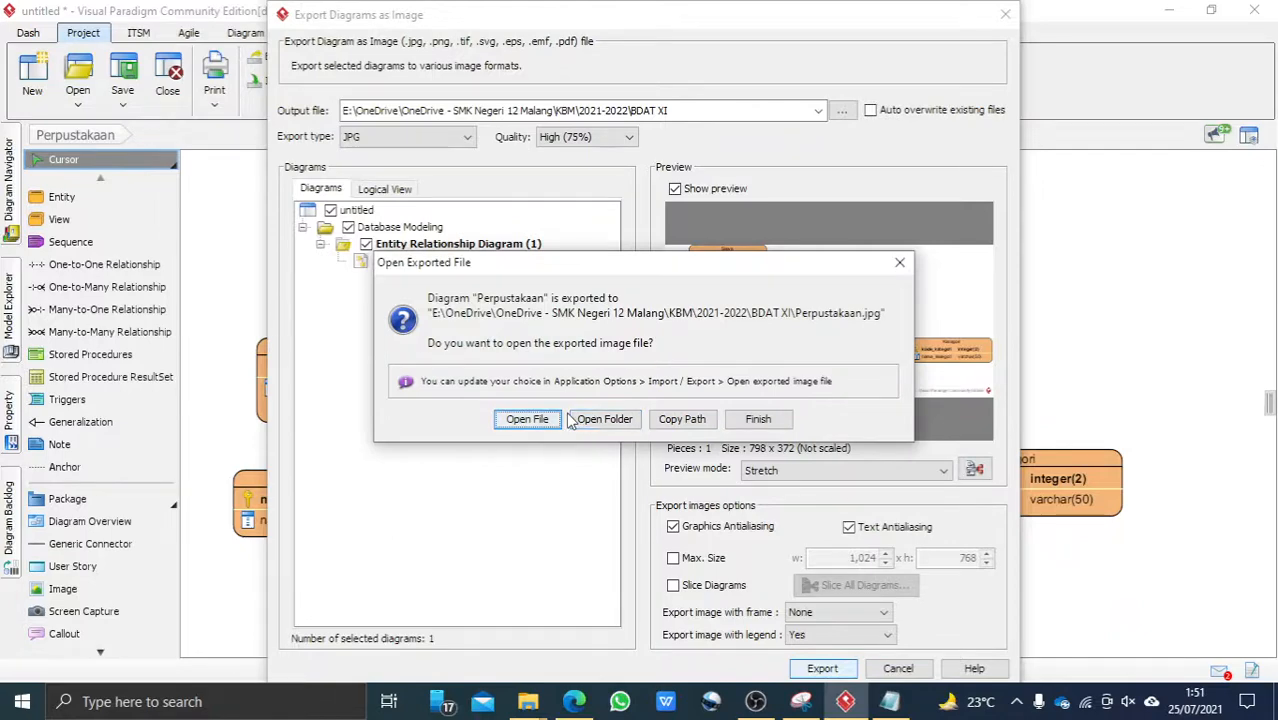
Open the exported Perpustakaan.jpg file in the image viewer and bring its window to the front
click(533, 421)
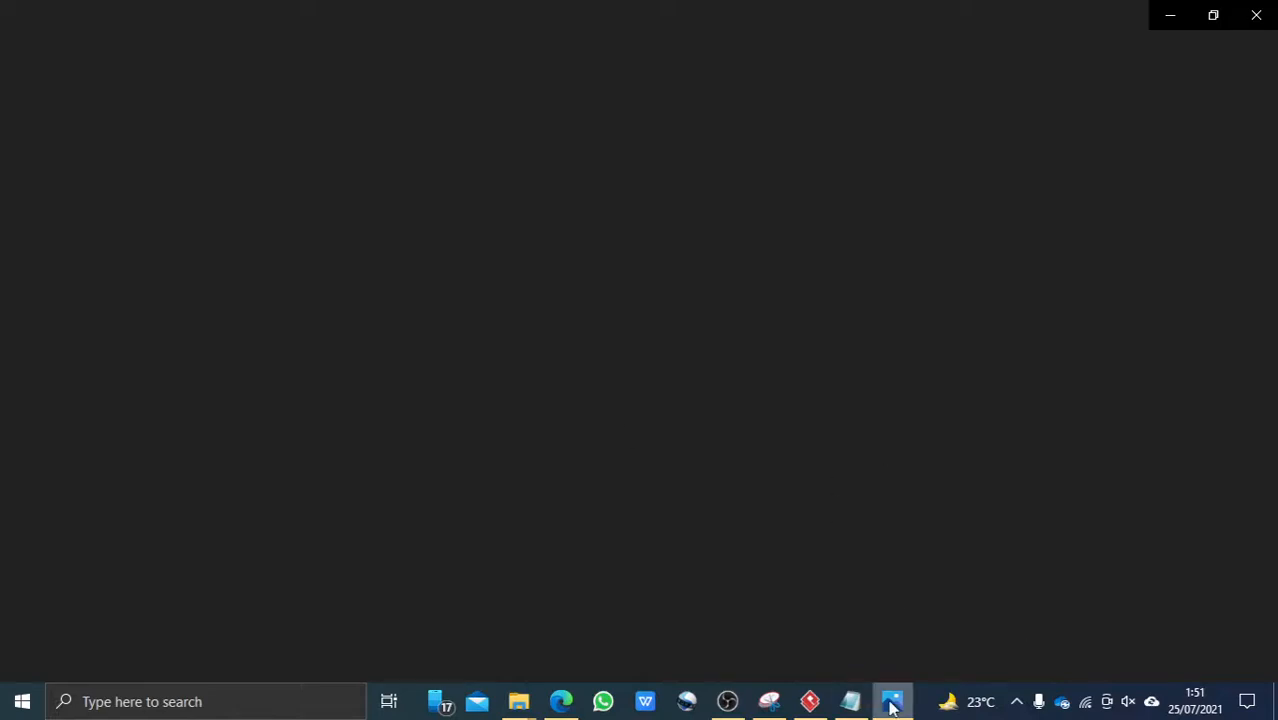
mouse_move(890, 699)
click(900, 642)
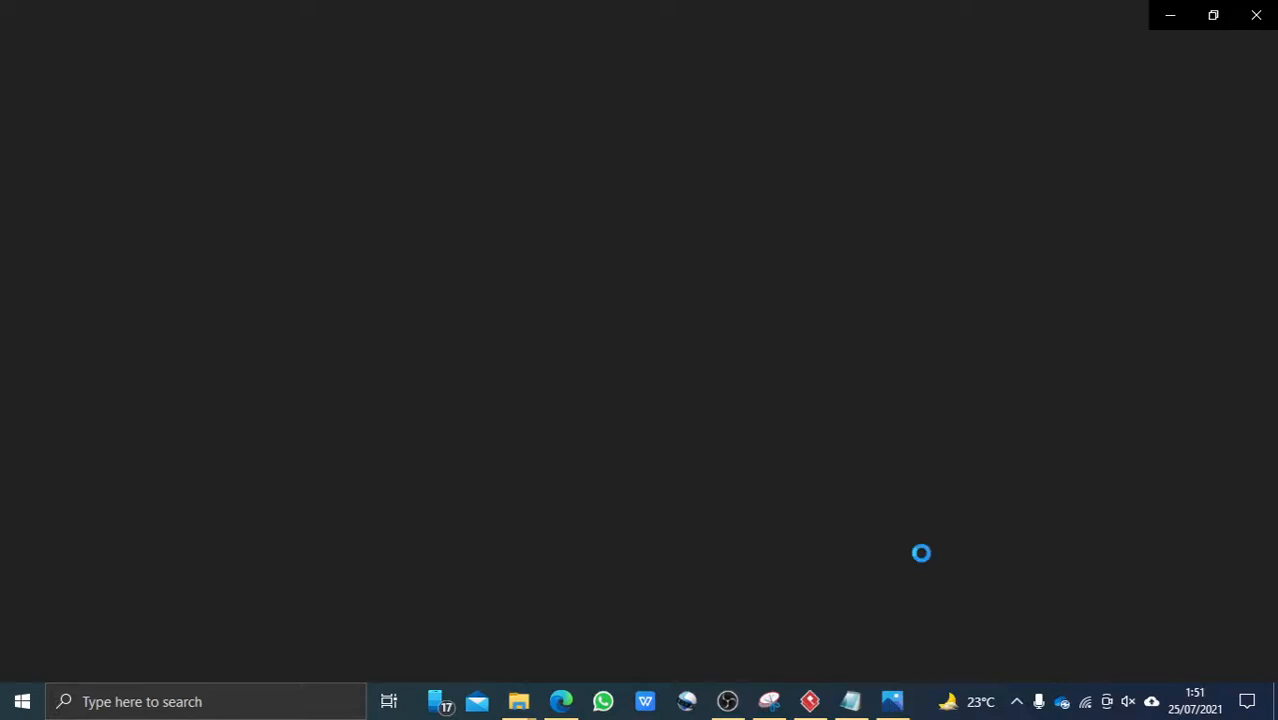